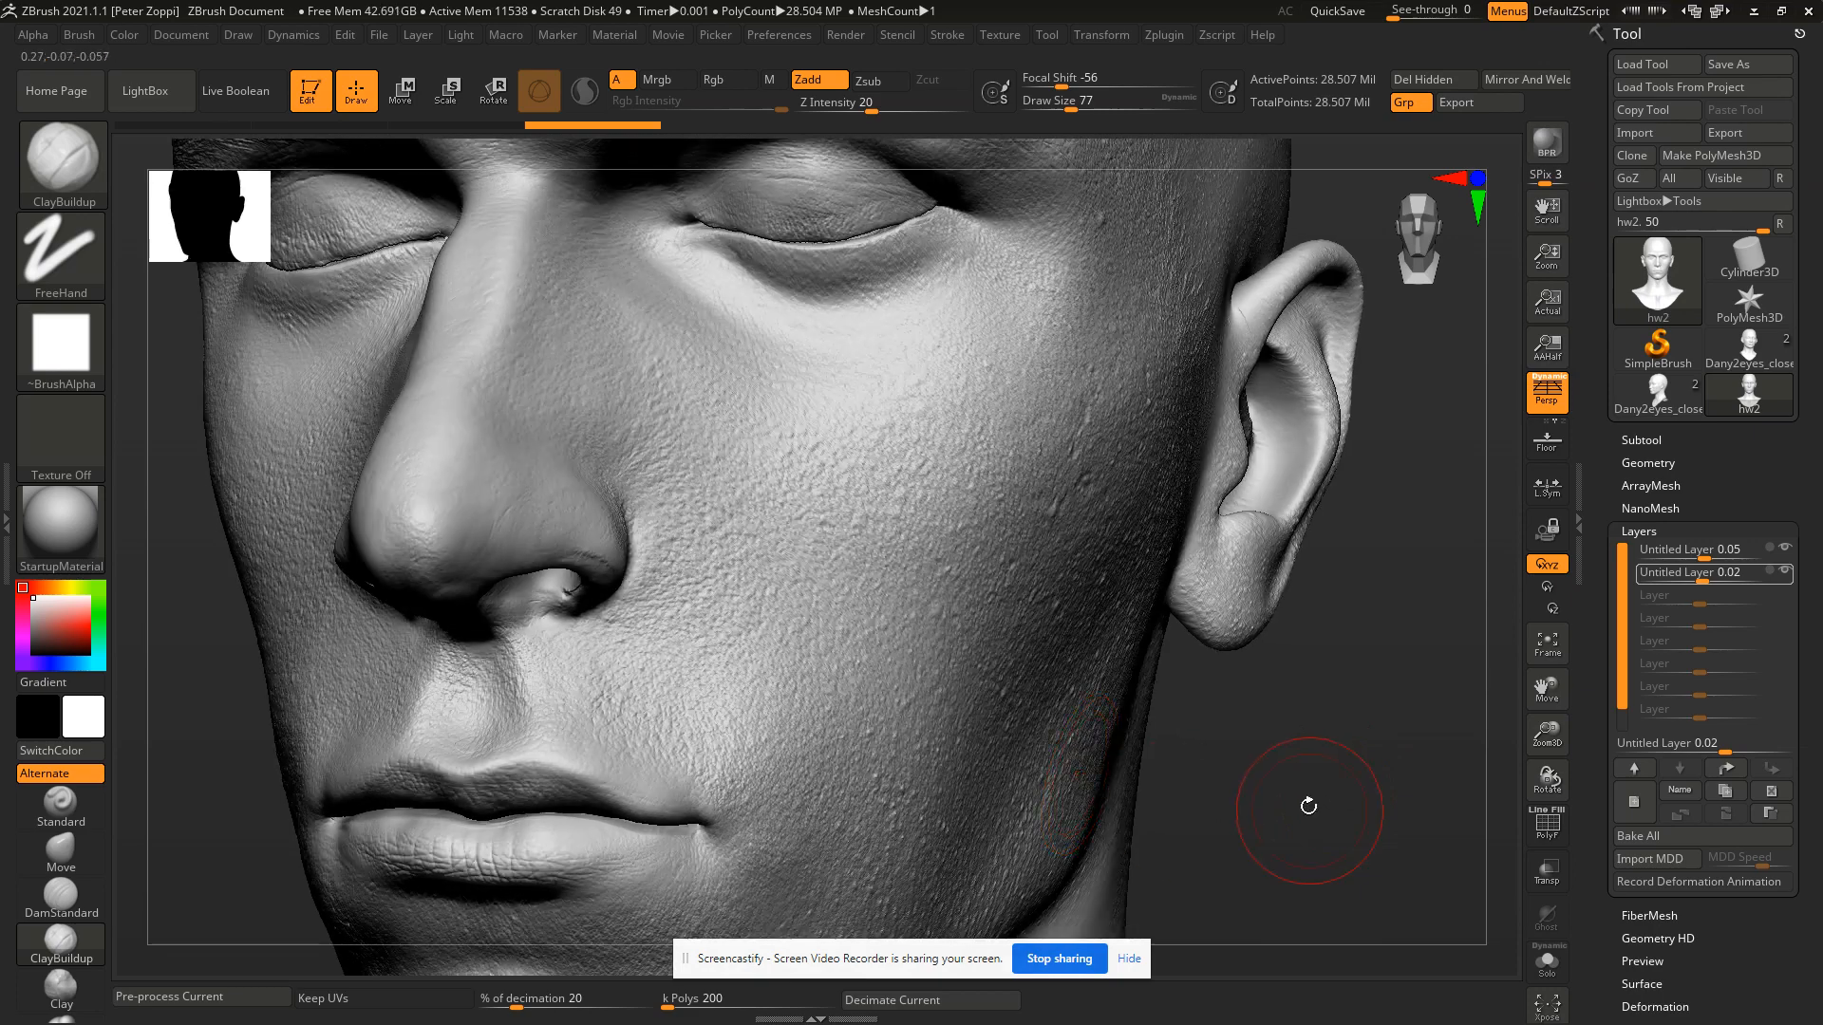
Examine the head's skin detail, ears, jaw and neck from several angles, and check the homework notes in the browser.
{"action": "left_click", "coordinate": [1666, 506]}
{"action": "left_click", "coordinate": [1667, 508]}
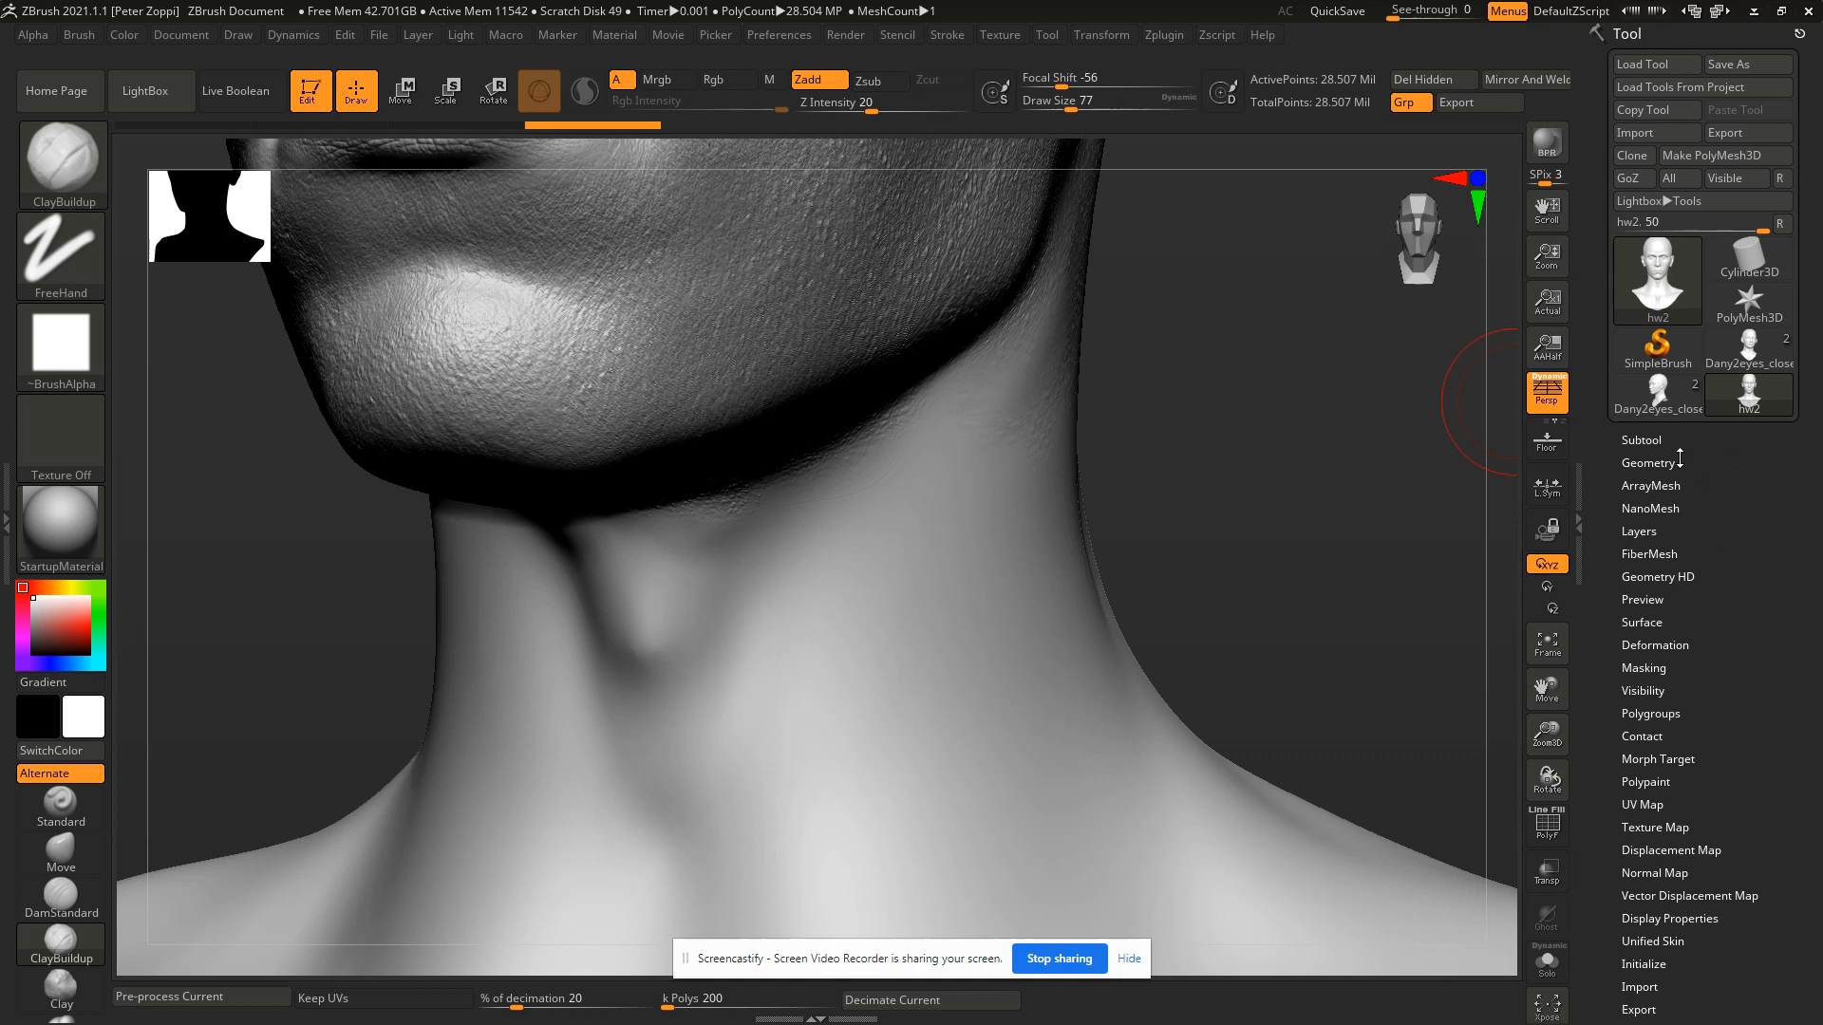
{"action": "left_click", "coordinate": [1677, 461]}
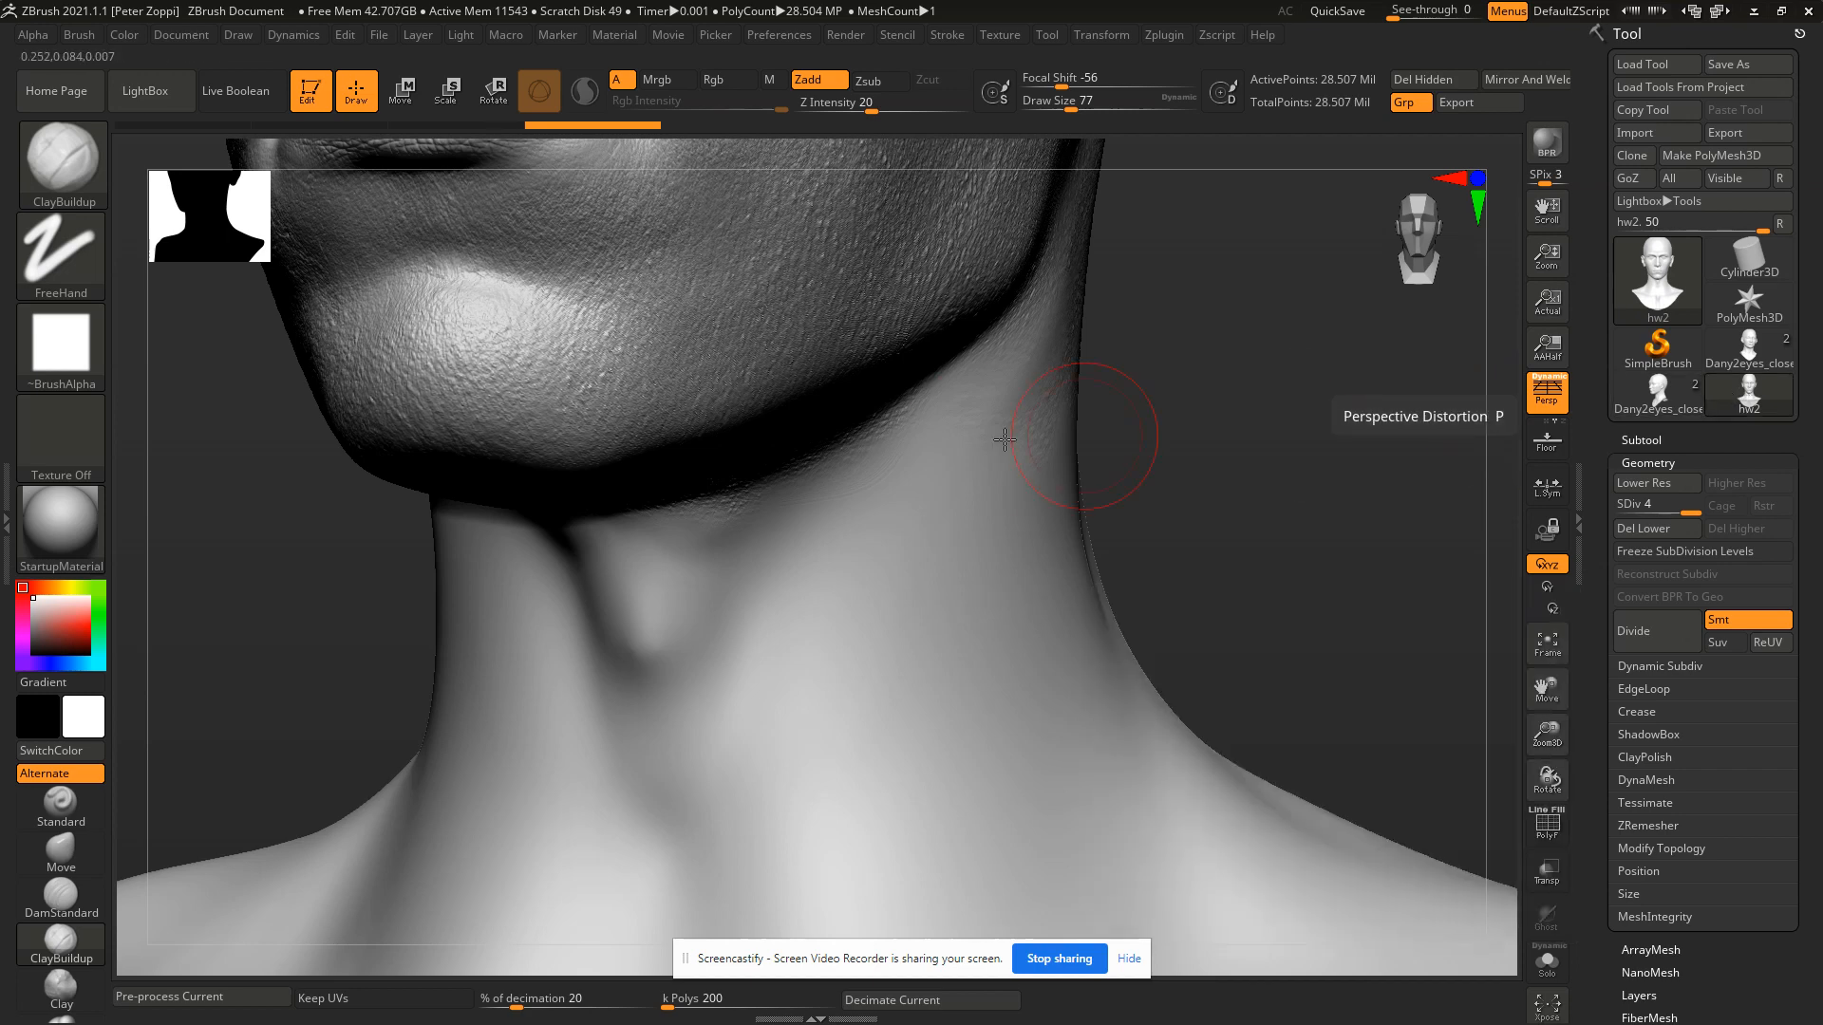
{"action": "mouse_move", "coordinate": [1241, 362]}
{"action": "left_mouse_down"}
{"action": "mouse_move", "coordinate": [1246, 379]}
{"action": "mouse_move", "coordinate": [1212, 313]}
{"action": "mouse_move", "coordinate": [1216, 494]}
{"action": "mouse_move", "coordinate": [1201, 495]}
{"action": "mouse_move", "coordinate": [1302, 411]}
{"action": "mouse_move", "coordinate": [1308, 441]}
{"action": "mouse_move", "coordinate": [1204, 419]}
{"action": "mouse_move", "coordinate": [1286, 387]}
{"action": "mouse_move", "coordinate": [1128, 429]}
{"action": "left_mouse_up"}
{"action": "key", "text": "s"}
{"action": "left_click_drag", "start_coordinate": [760, 373], "coordinate": [738, 373]}
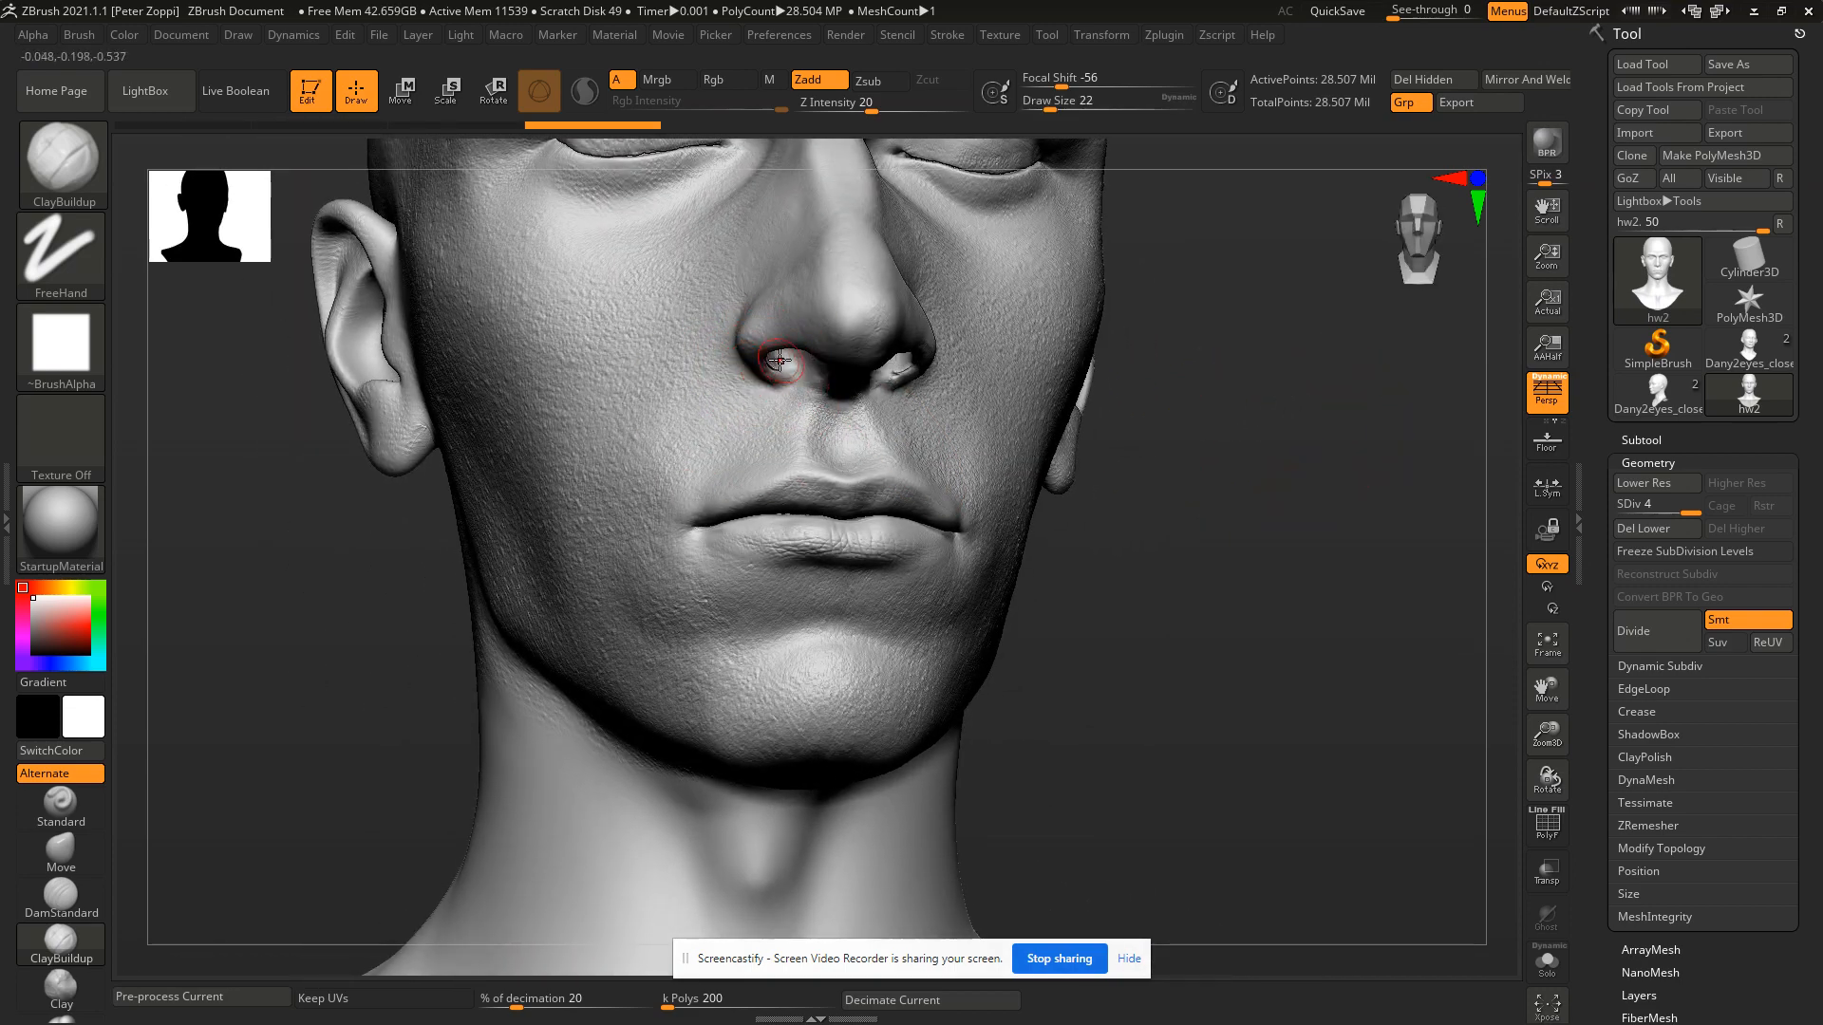
{"action": "left_click_drag", "start_coordinate": [1210, 463], "coordinate": [1285, 542]}
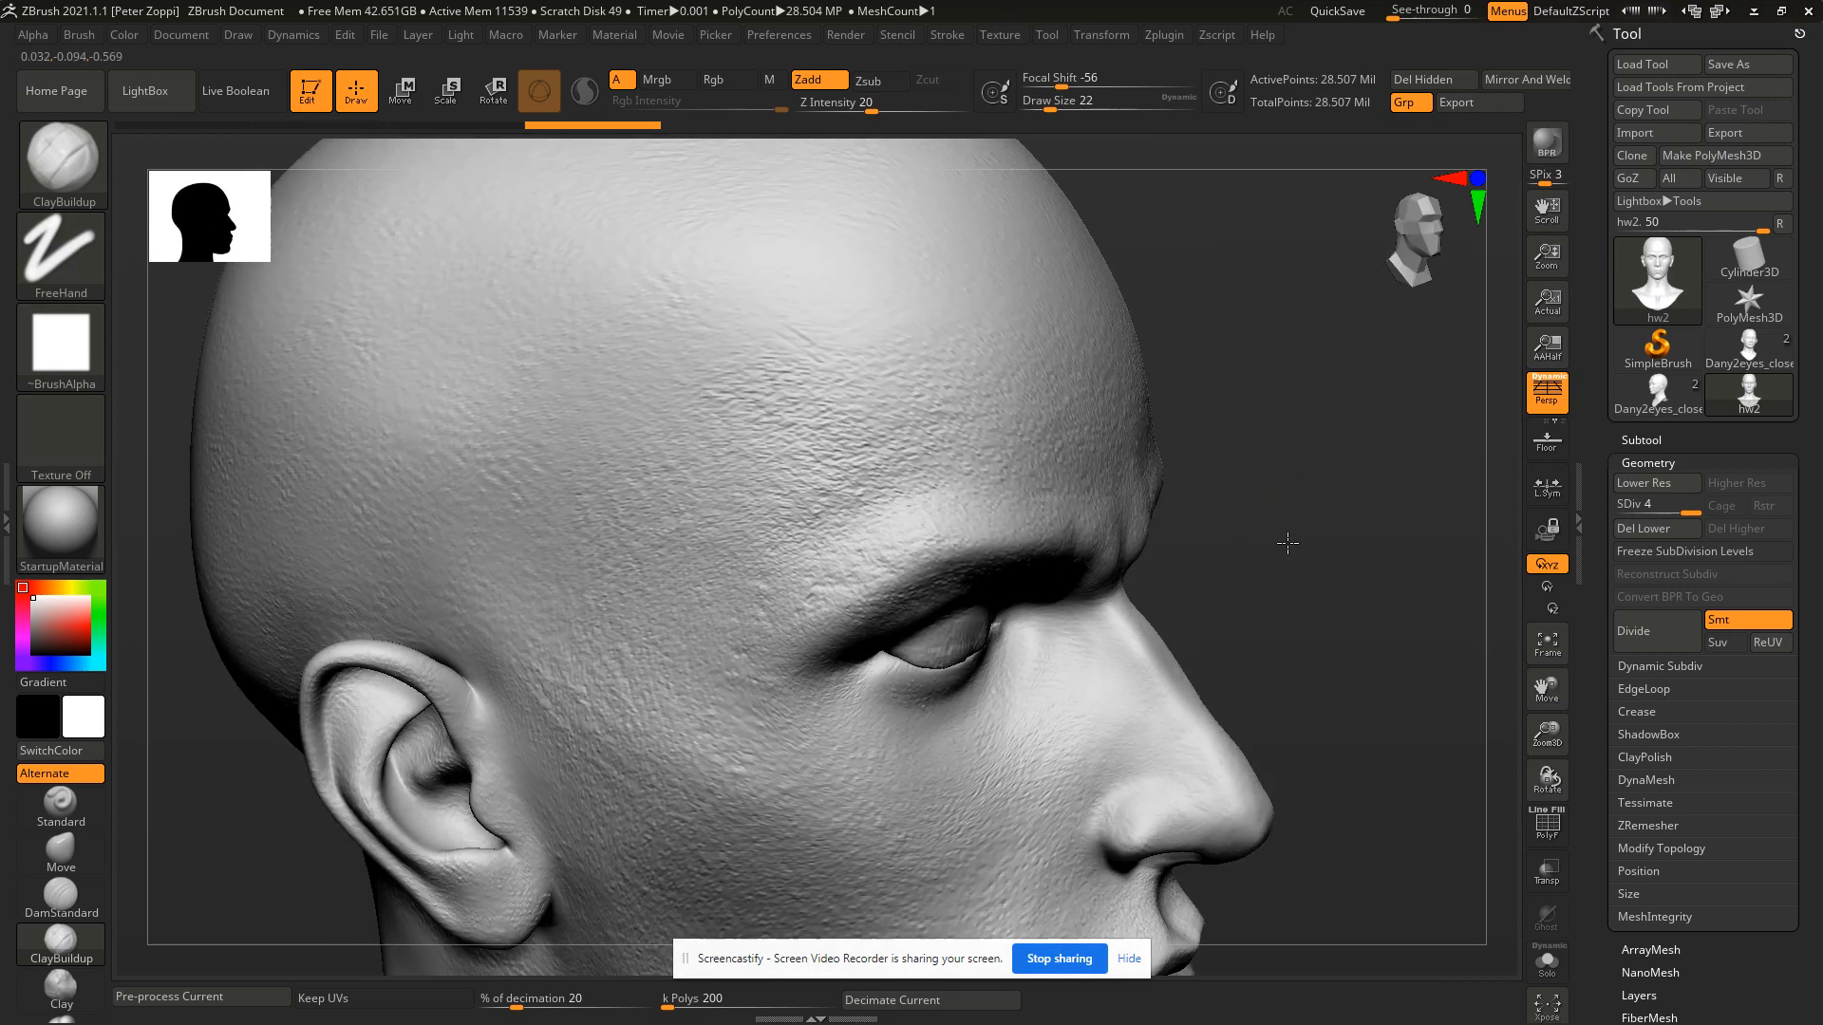
{"action": "mouse_move", "coordinate": [849, 416]}
{"action": "left_mouse_down", "text": "shift"}
{"action": "mouse_move", "coordinate": [798, 358]}
{"action": "mouse_move", "coordinate": [791, 373]}
{"action": "left_mouse_up", "text": "shift"}
{"action": "mouse_move", "coordinate": [1320, 470]}
{"action": "left_mouse_down"}
{"action": "mouse_move", "coordinate": [1324, 513]}
{"action": "mouse_move", "coordinate": [1337, 437]}
{"action": "left_mouse_up"}
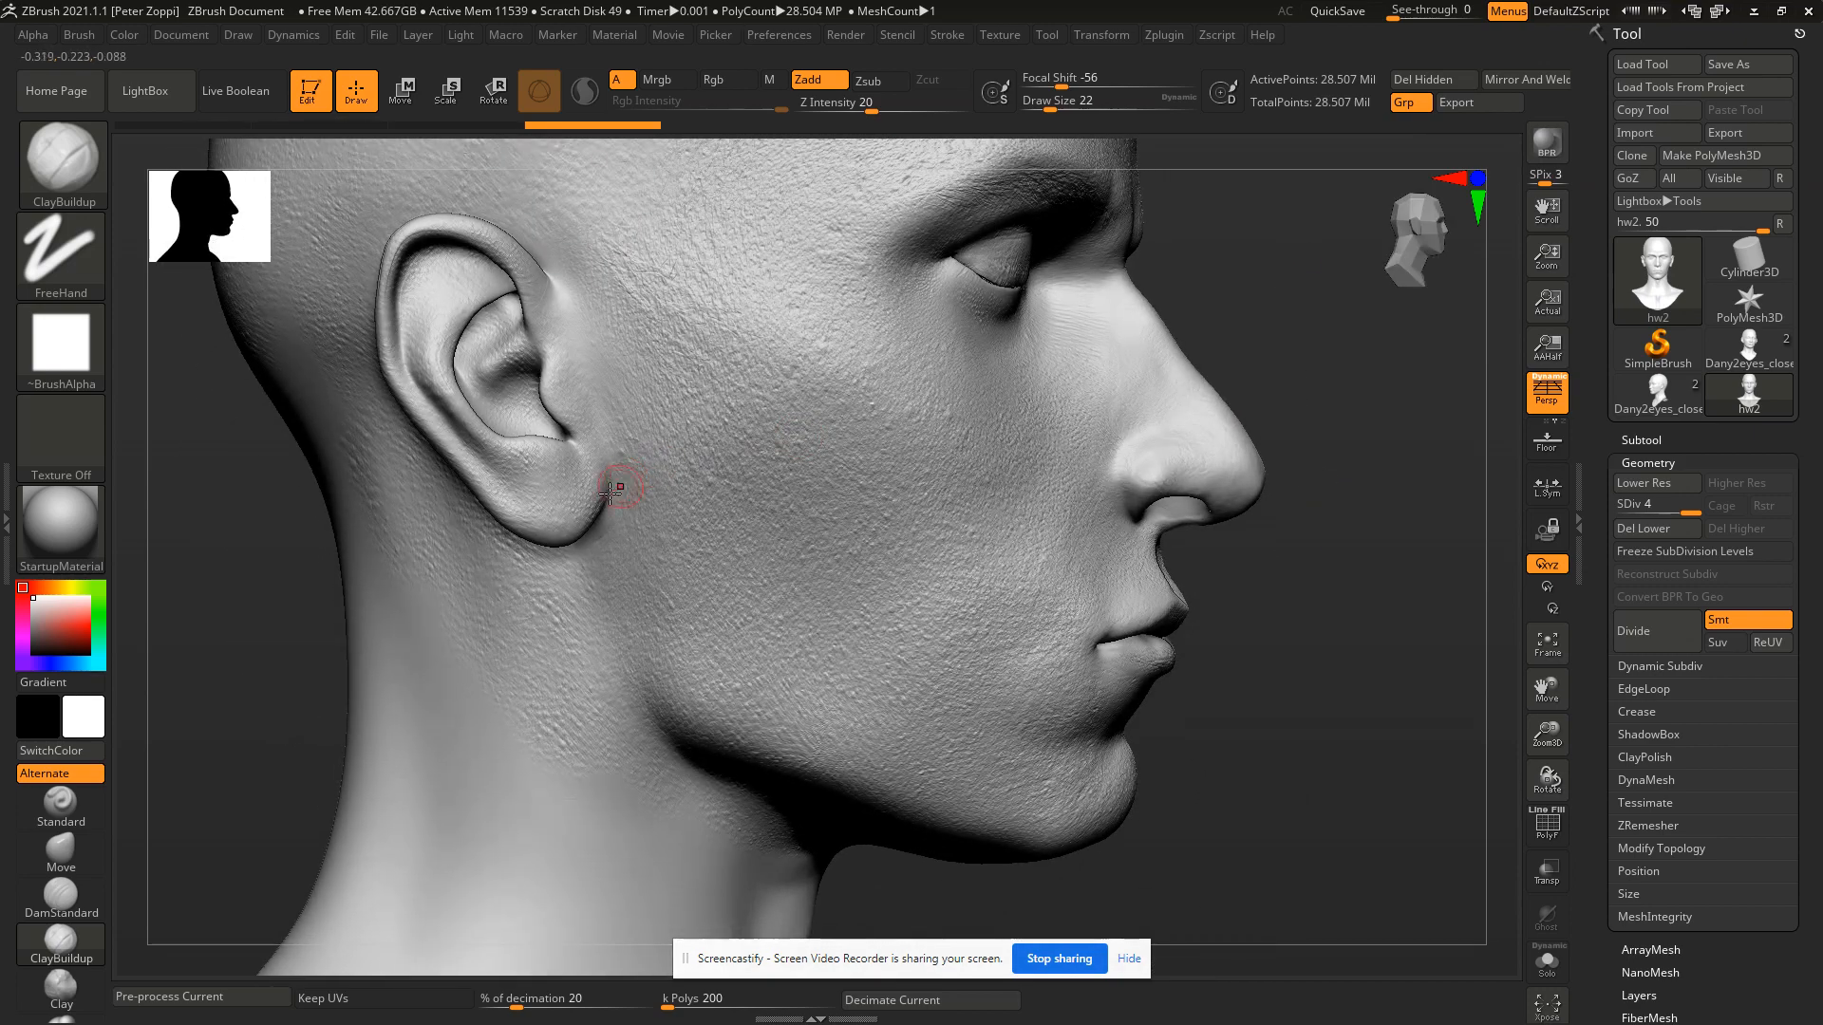
{"action": "mouse_move", "coordinate": [1355, 529]}
{"action": "left_mouse_down"}
{"action": "mouse_move", "coordinate": [1254, 521]}
{"action": "mouse_move", "coordinate": [1269, 570]}
{"action": "mouse_move", "coordinate": [1264, 514]}
{"action": "left_mouse_up"}
{"action": "key", "text": "alt+Tab"}
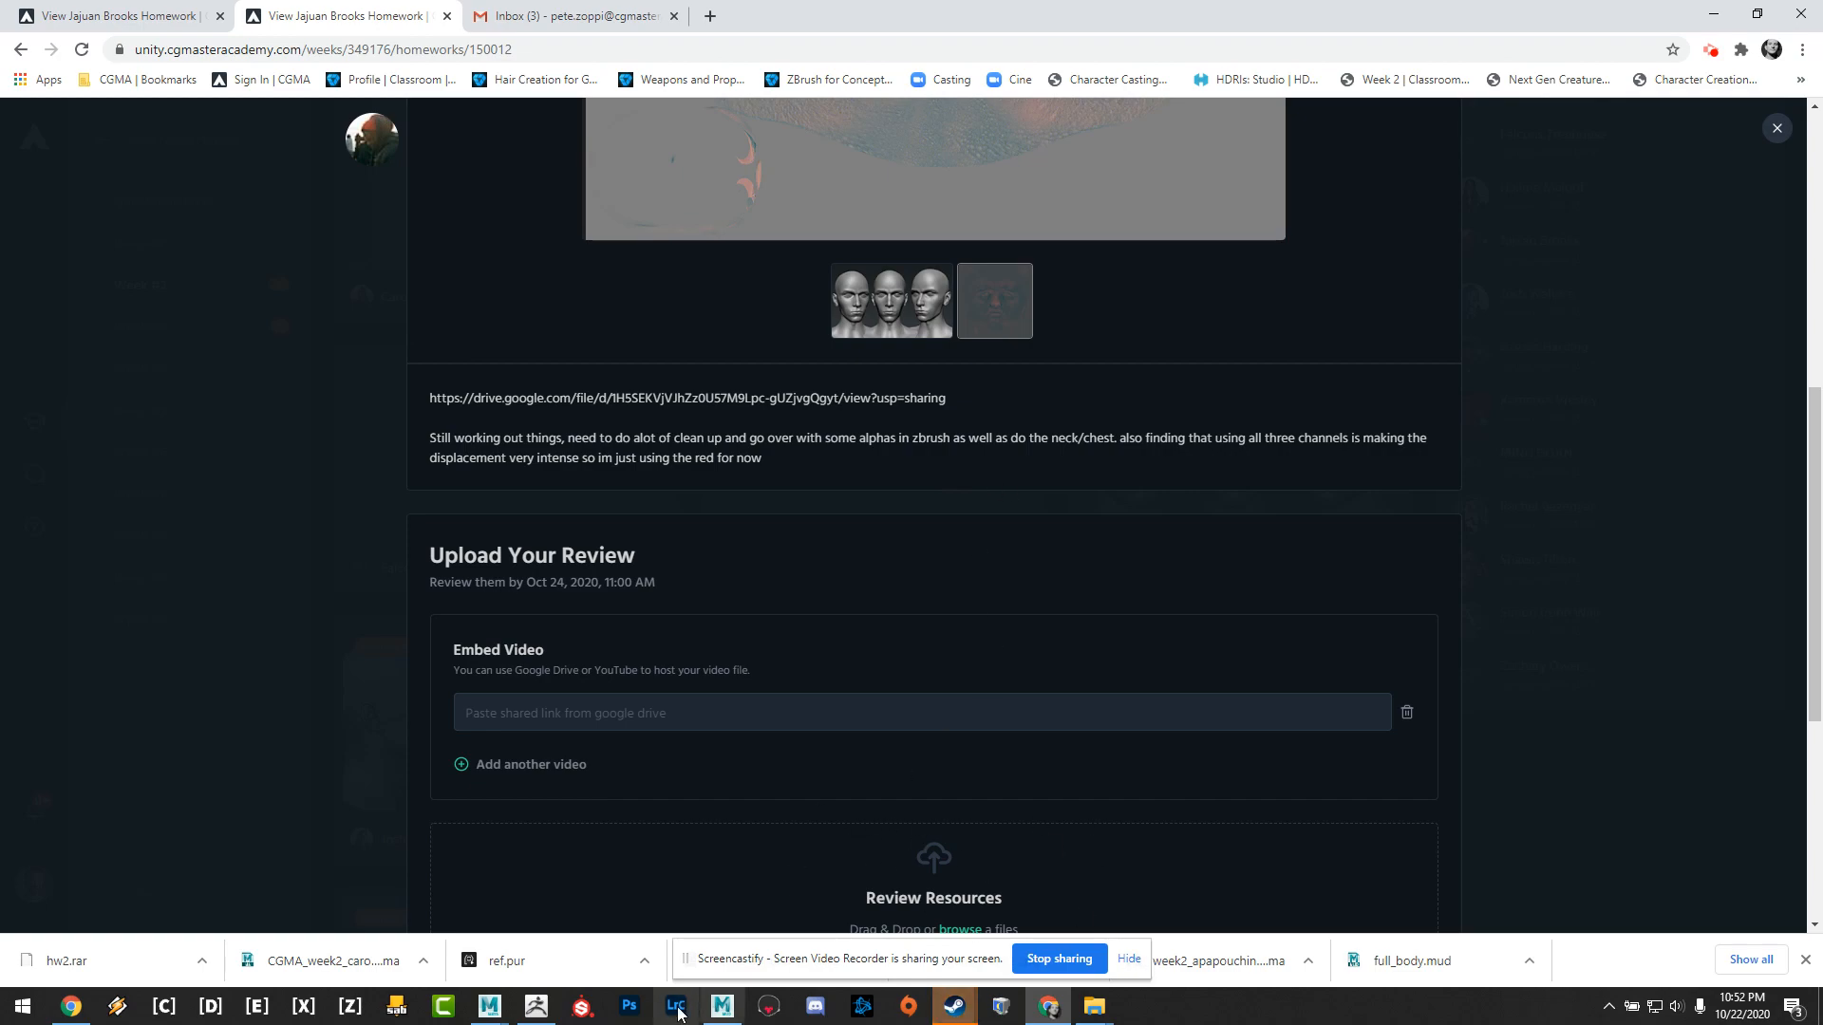
{"action": "left_click", "coordinate": [538, 1006]}
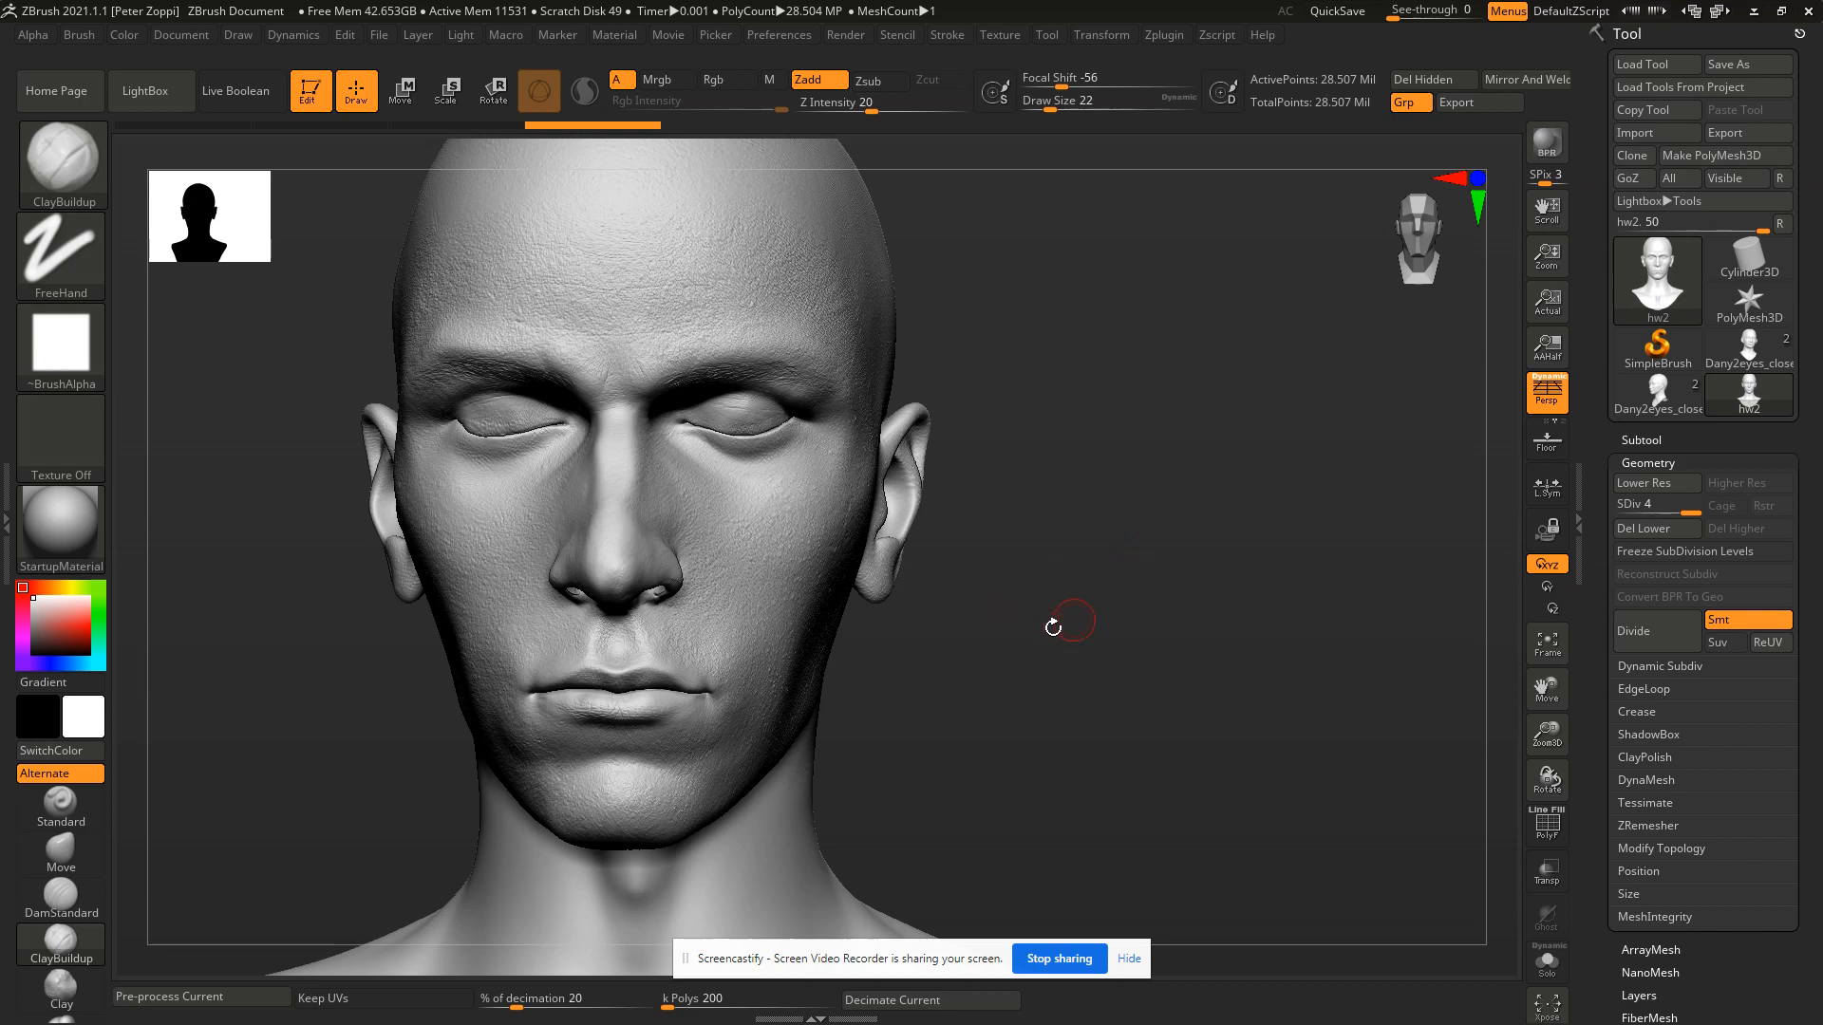
{"action": "left_click_drag", "start_coordinate": [1087, 612], "coordinate": [1029, 566]}
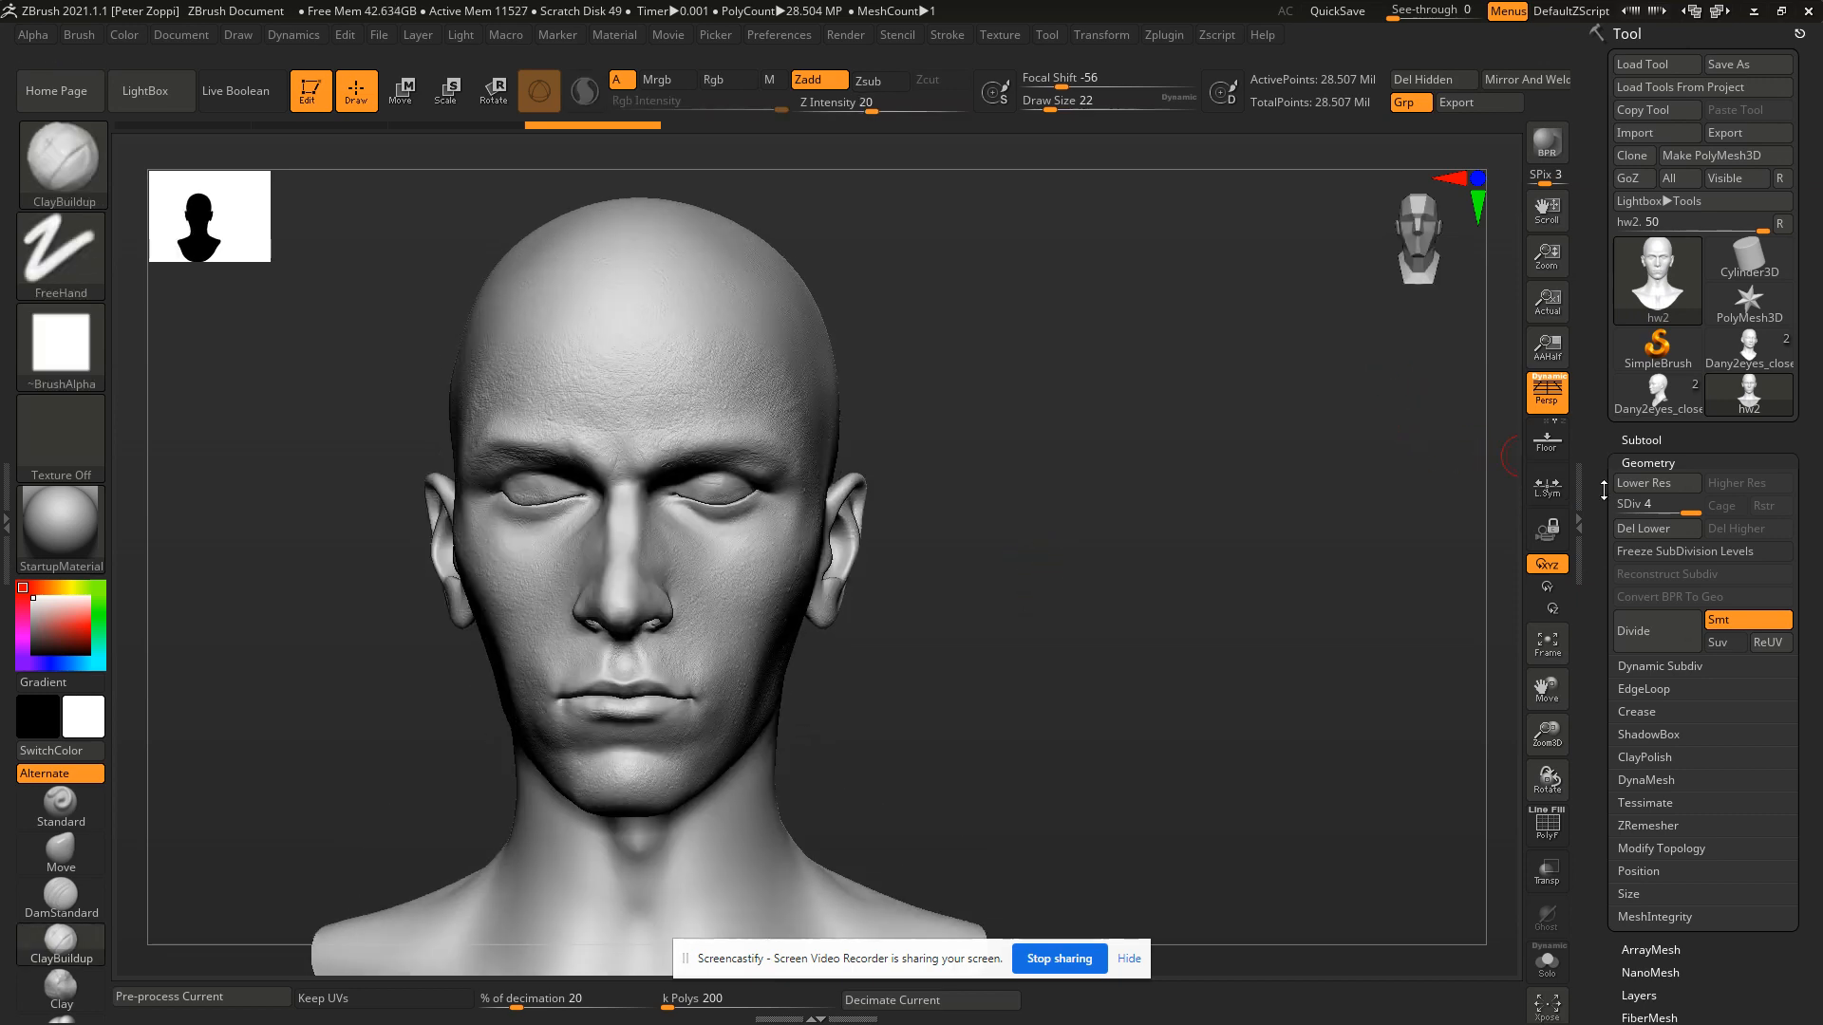
Lower the head's subdivision level to 1.
{"action": "left_click_drag", "start_coordinate": [1685, 505], "coordinate": [1638, 507]}
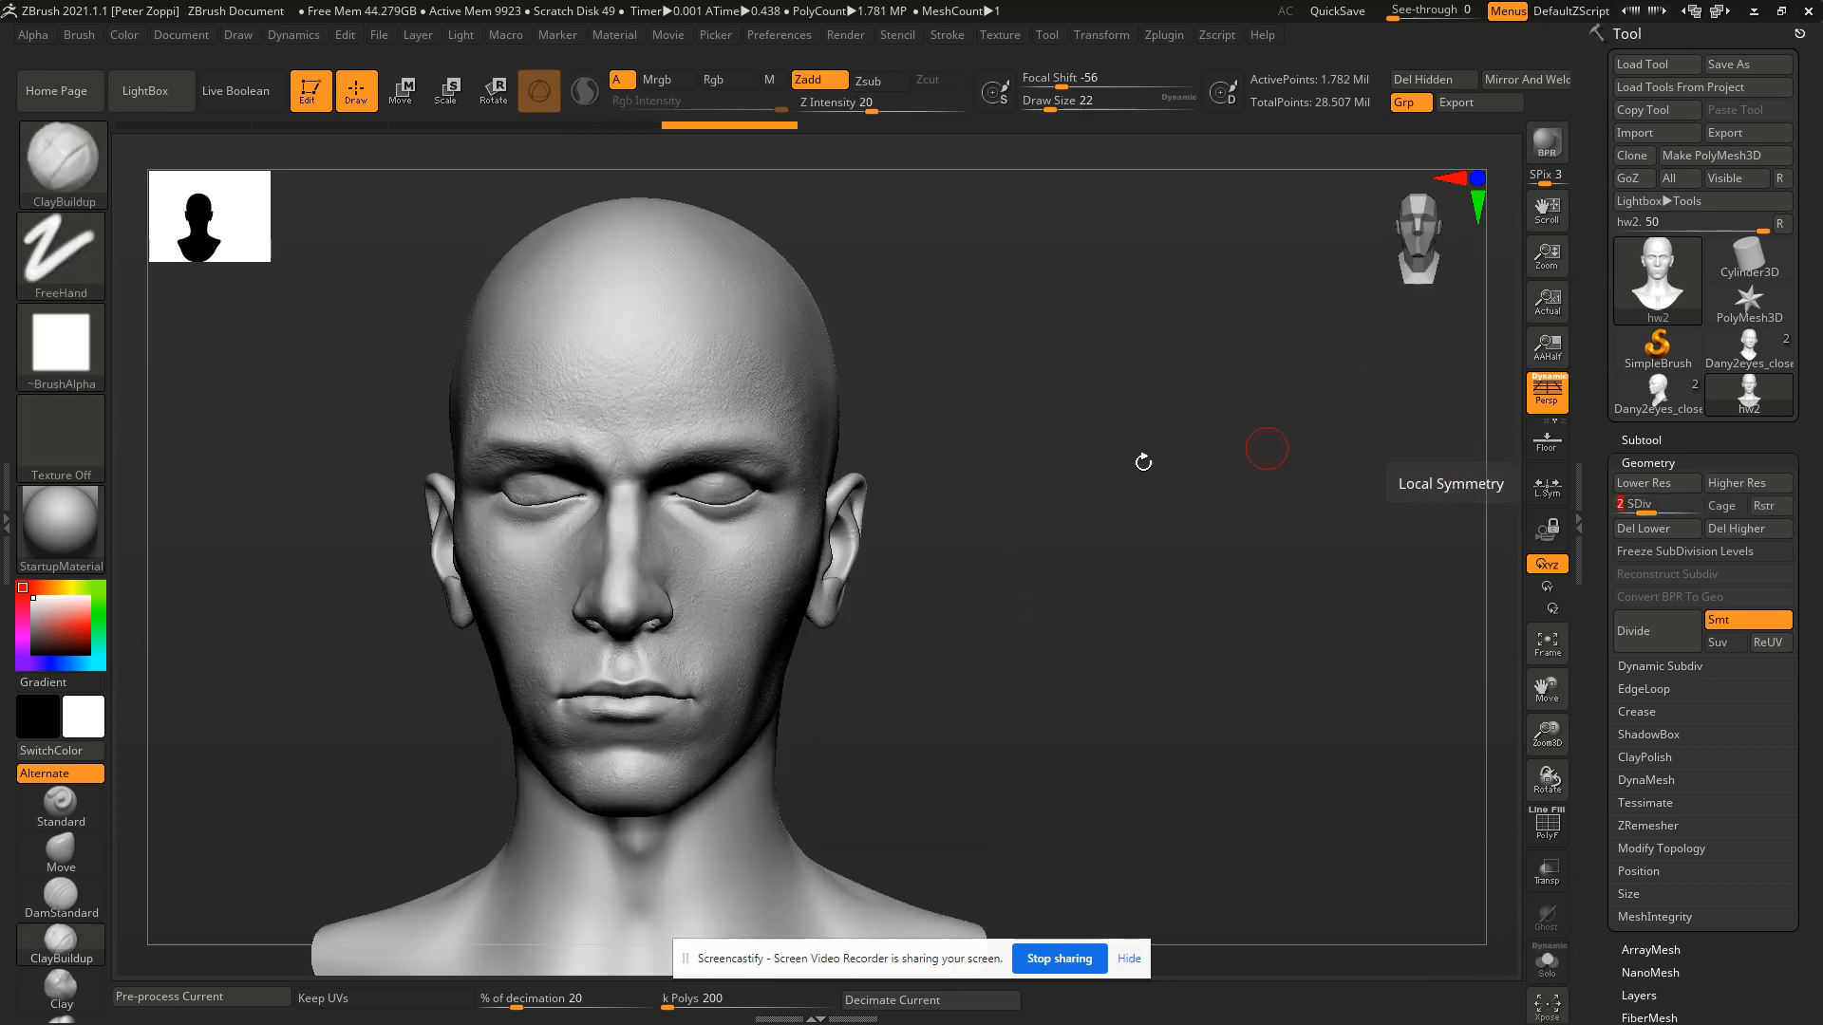
{"action": "left_click_drag", "start_coordinate": [959, 494], "coordinate": [926, 579], "text": "alt"}
{"action": "left_click_drag", "start_coordinate": [1636, 504], "coordinate": [1622, 504]}
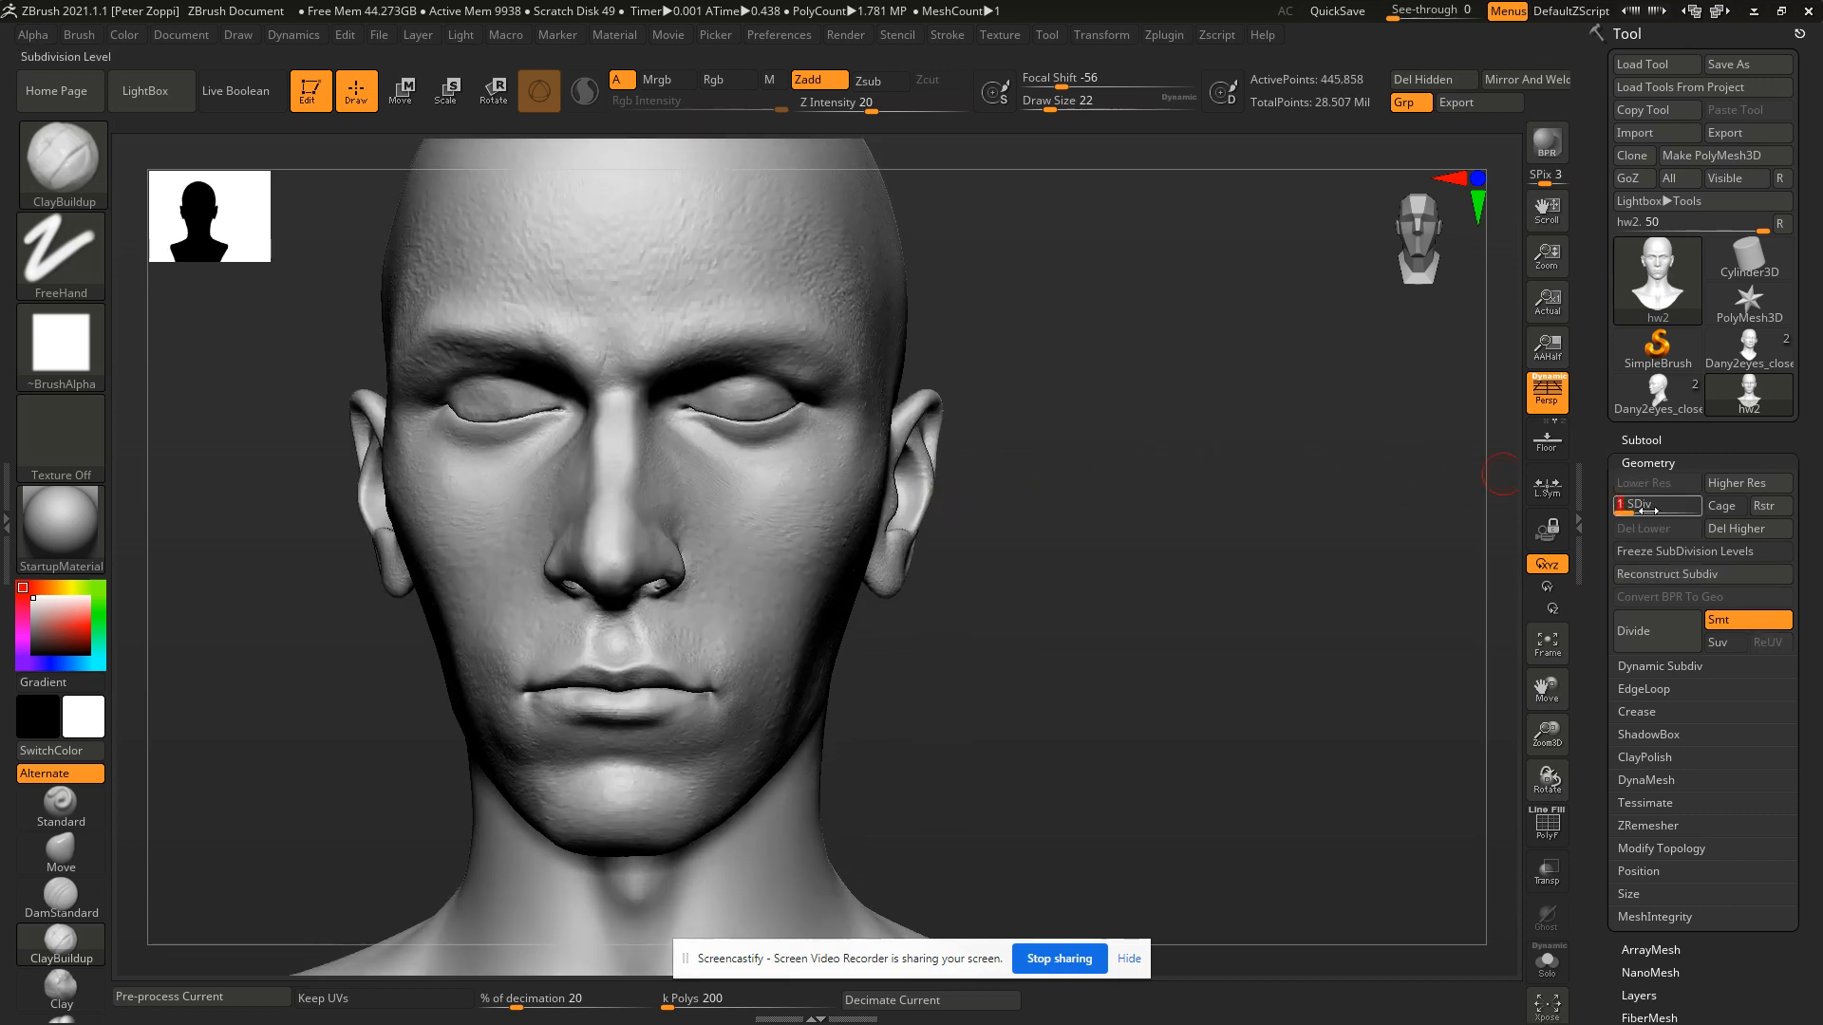
{"action": "mouse_move", "coordinate": [964, 492]}
{"action": "left_mouse_down"}
{"action": "mouse_move", "coordinate": [940, 505]}
{"action": "mouse_move", "coordinate": [964, 503]}
{"action": "left_mouse_up"}
Compare the sculpted head's face and skull shape with the character concept image on the week 1 homework page in the browser.
{"action": "key", "text": "alt+Tab"}
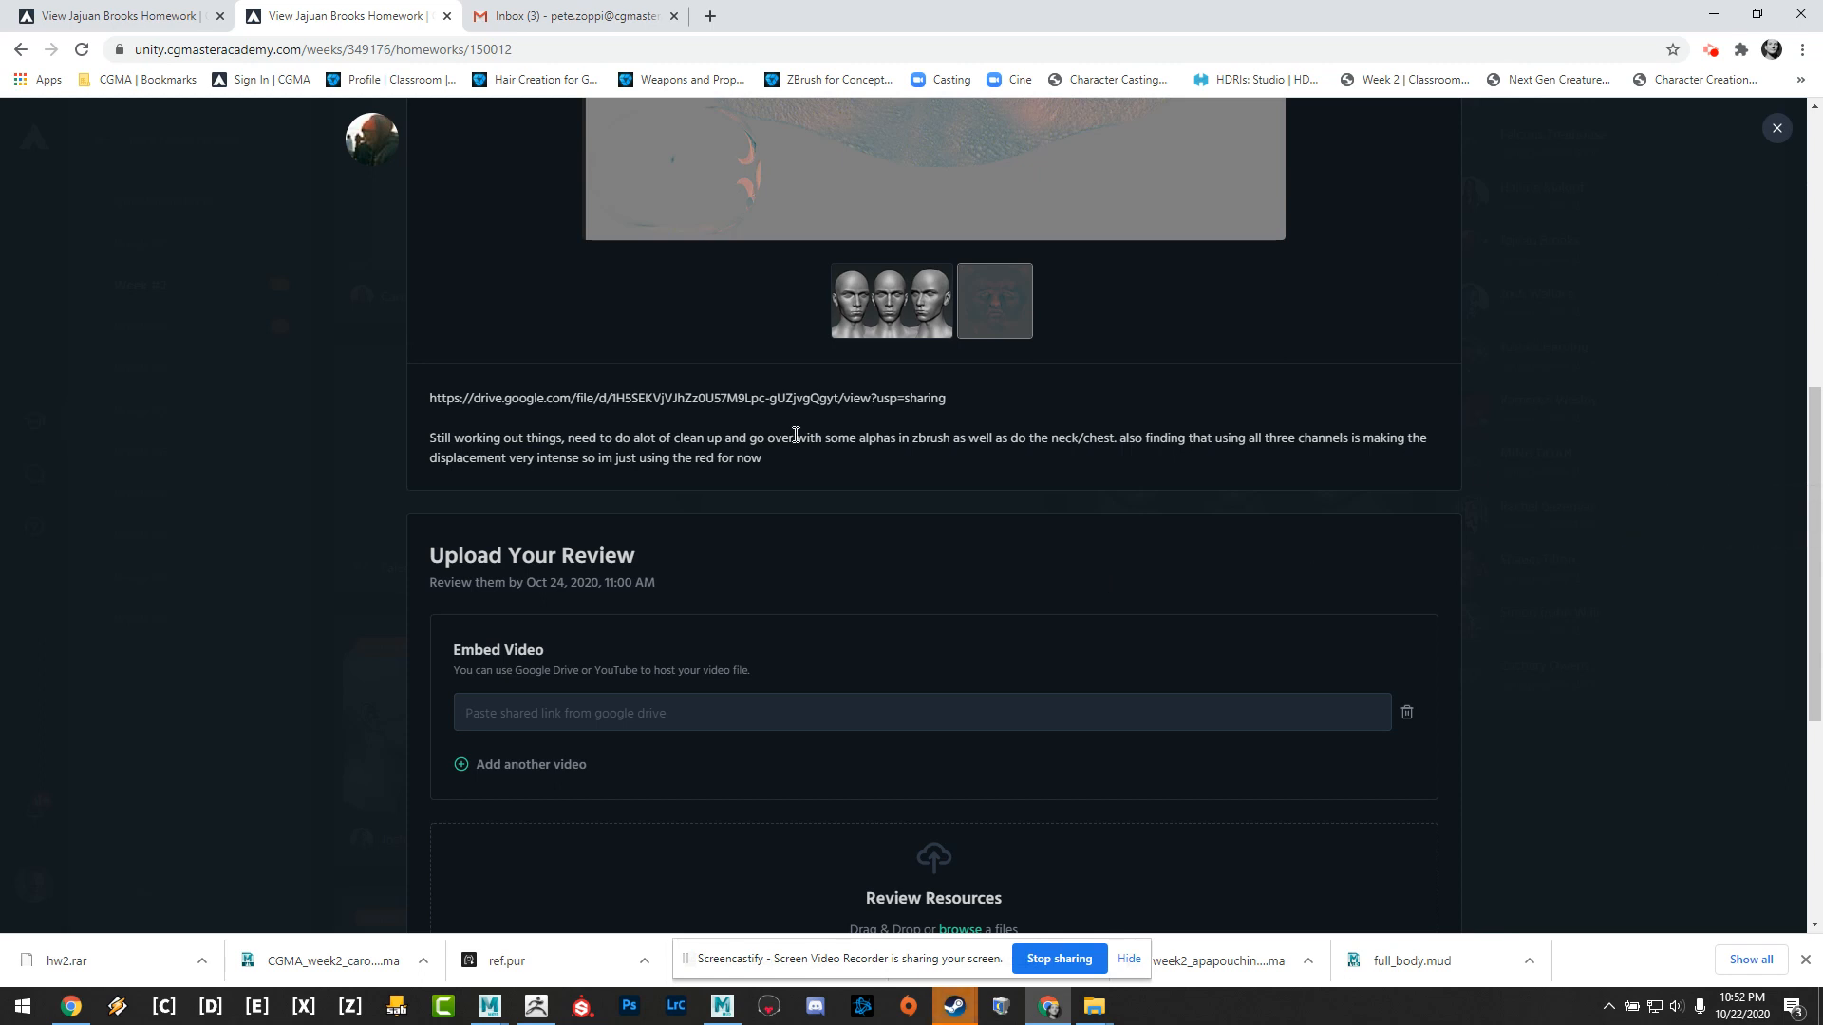
{"action": "key", "text": "ctrl+shift+Tab"}
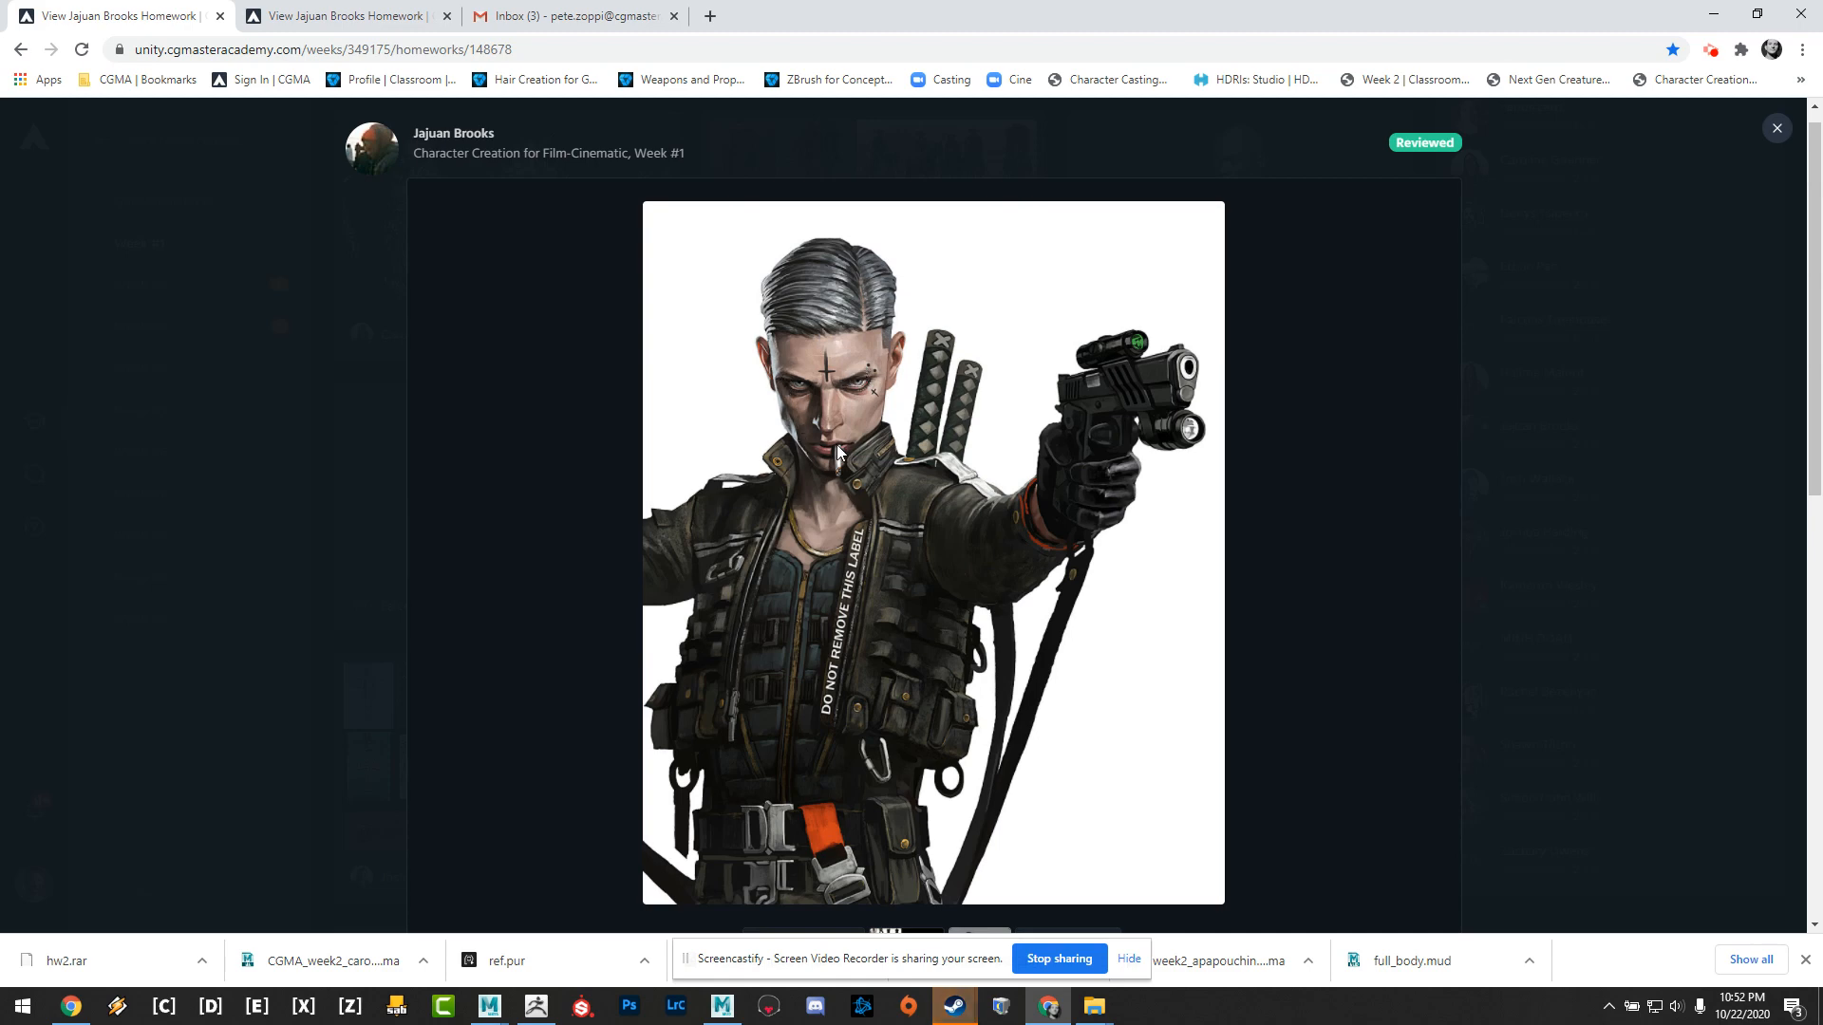
{"action": "key", "text": "alt+Tab"}
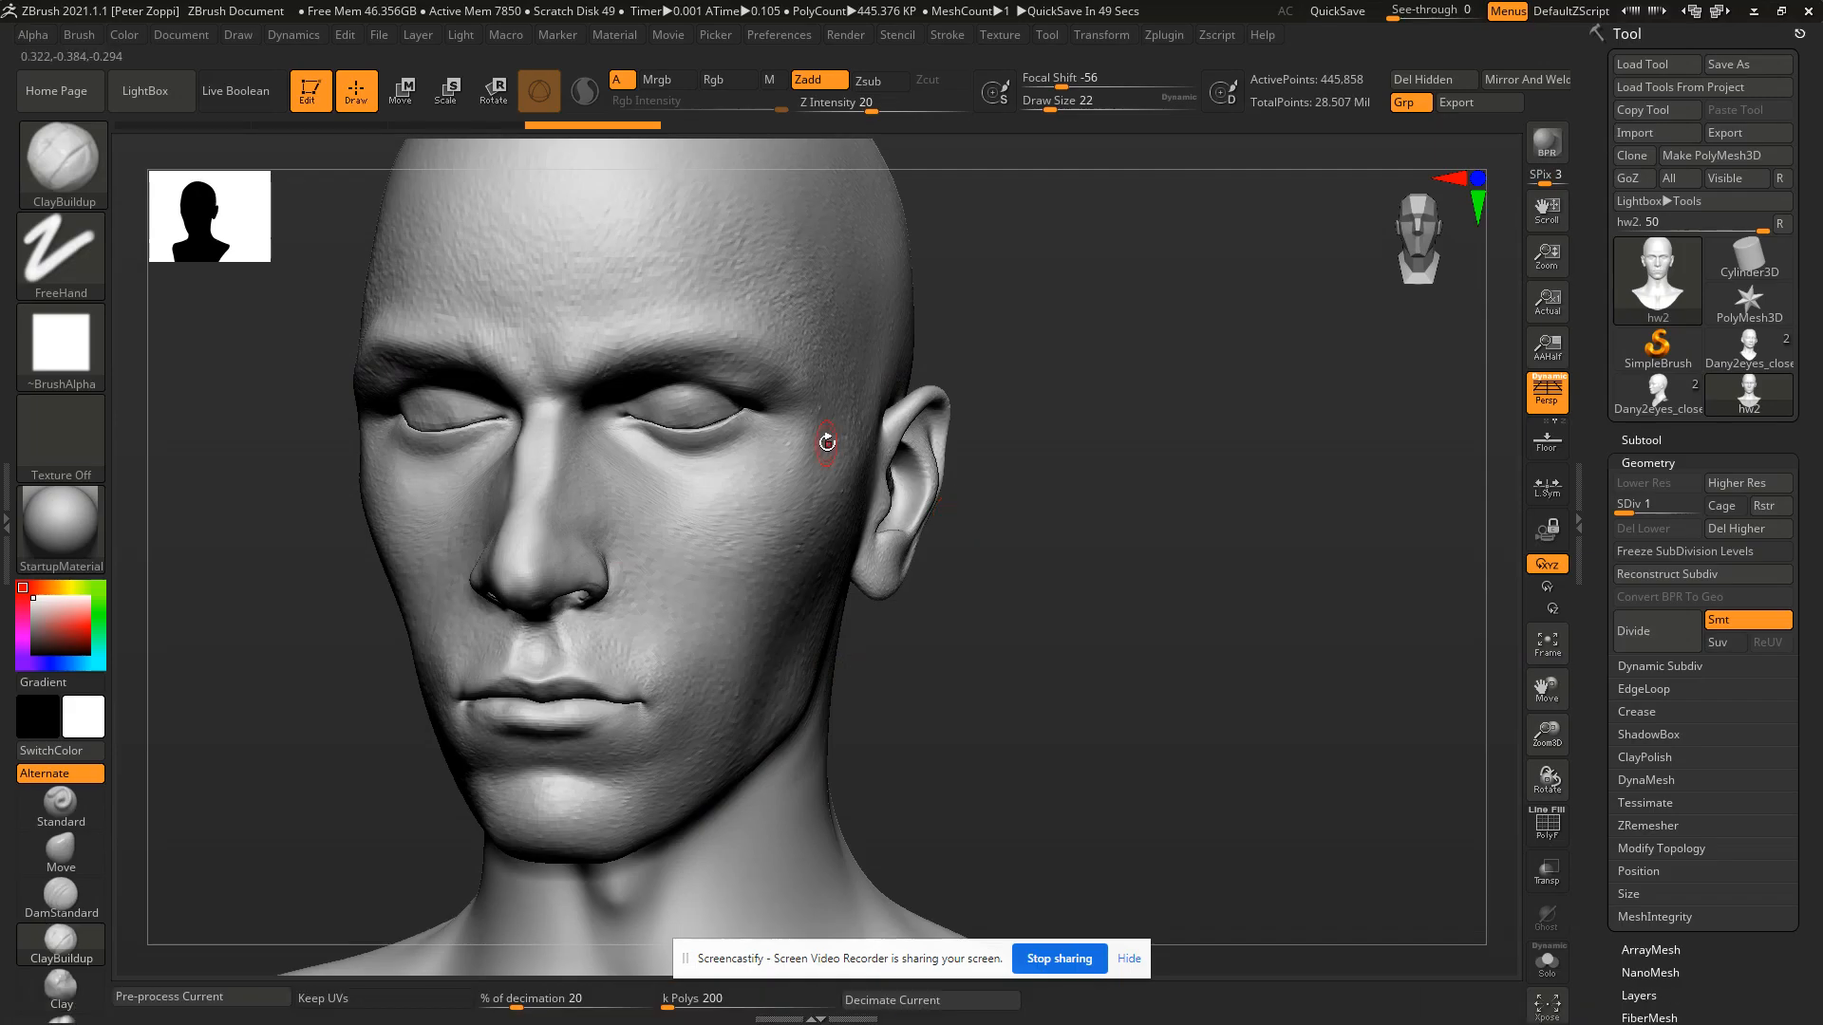
{"action": "right_click_drag", "start_coordinate": [682, 576], "coordinate": [786, 540]}
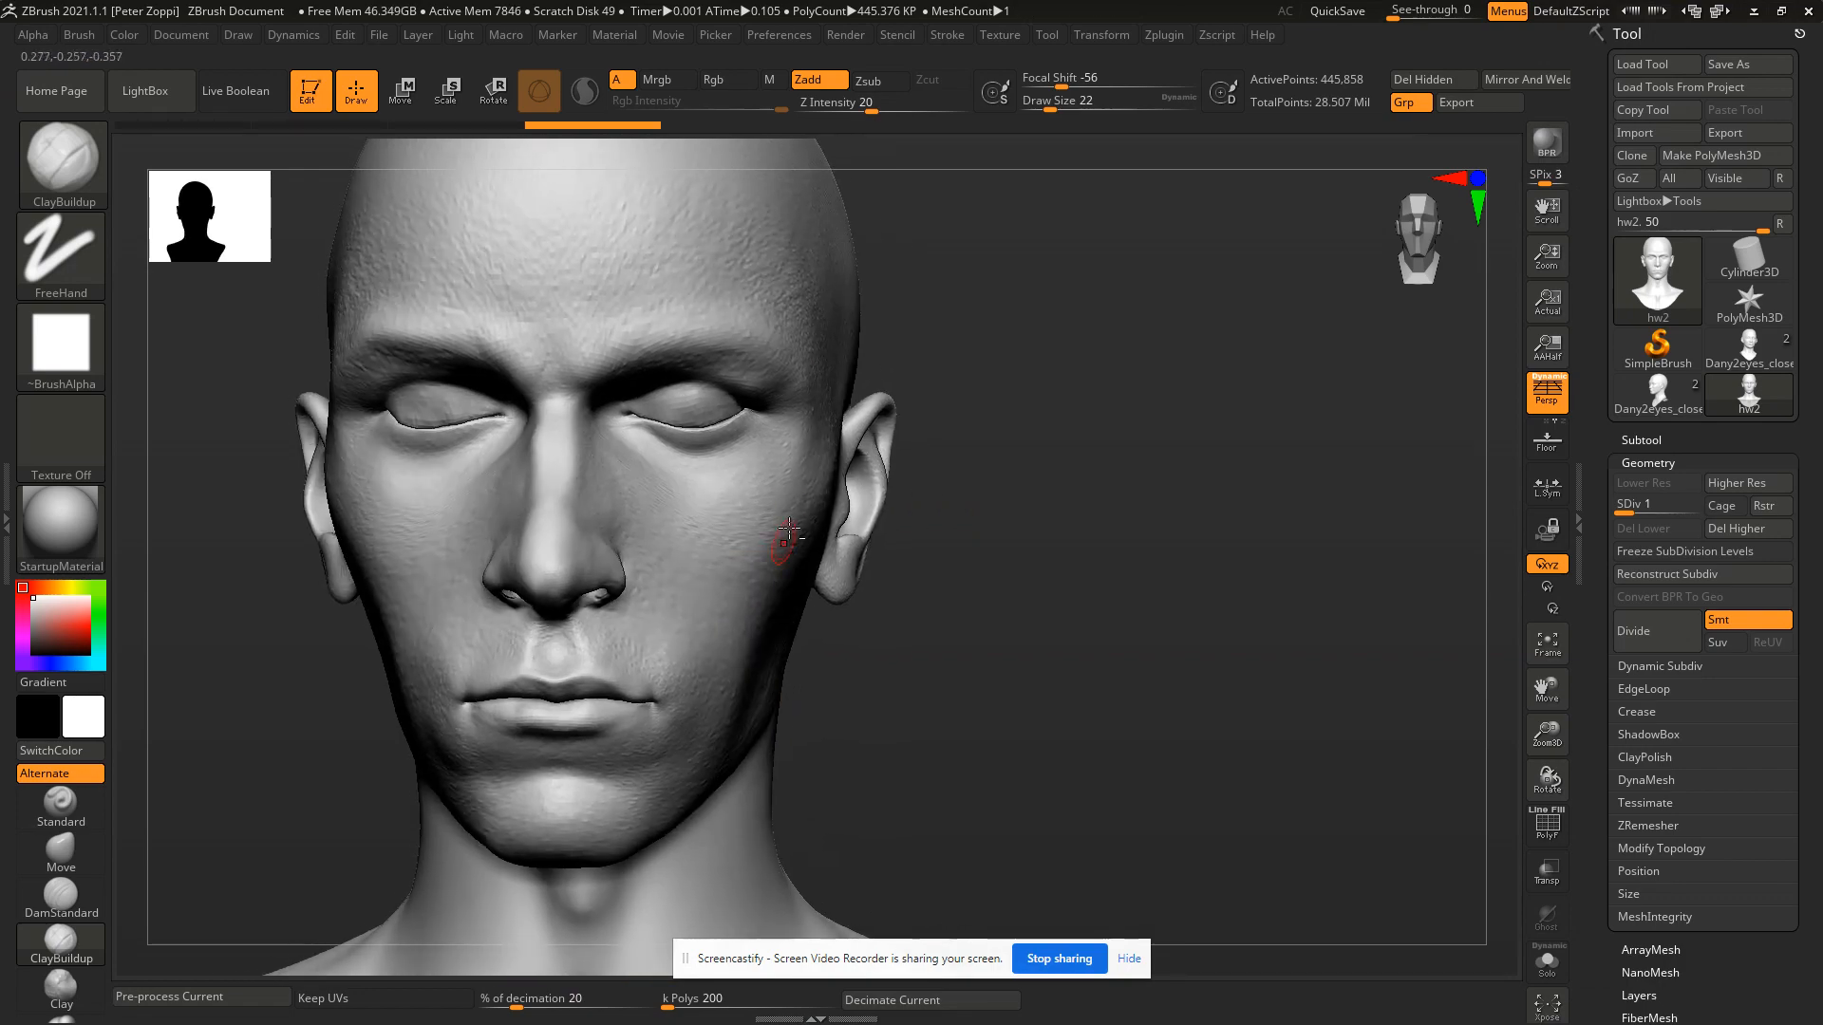
{"action": "right_click_drag", "start_coordinate": [796, 446], "coordinate": [775, 699], "text": "alt"}
{"action": "key", "text": "alt+Tab"}
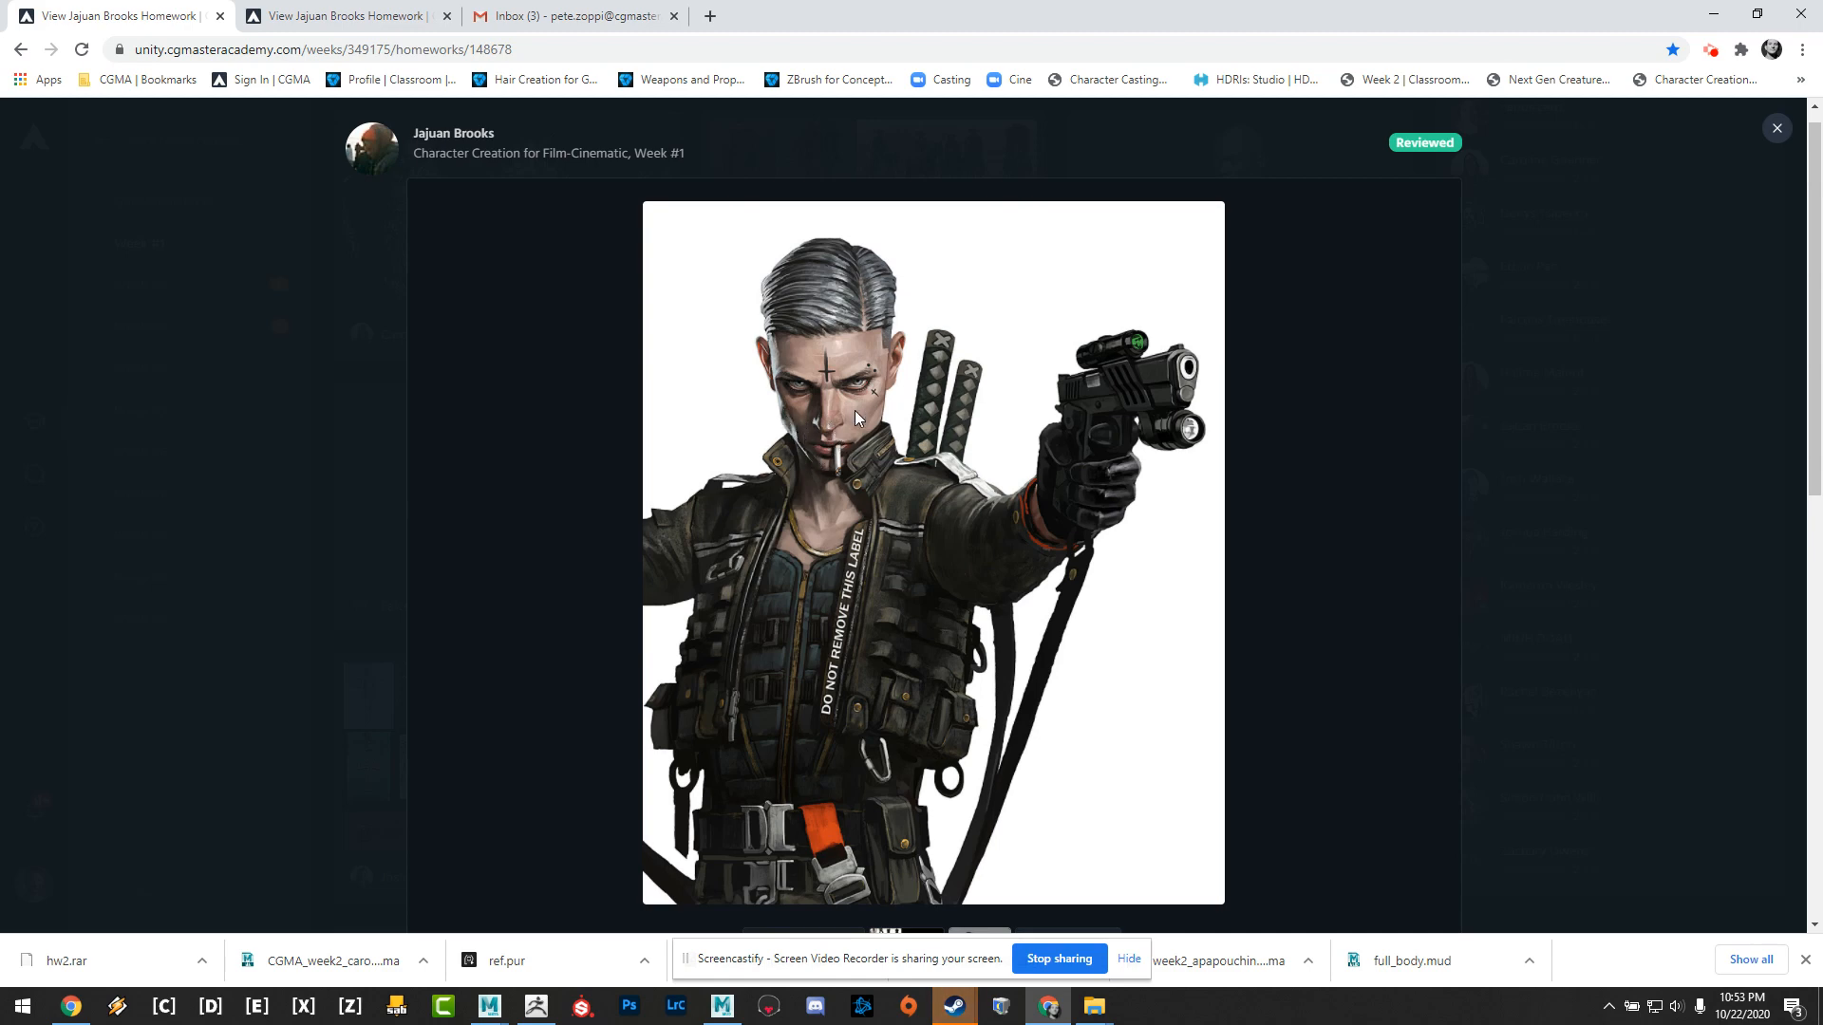
{"action": "key", "text": "alt+Tab"}
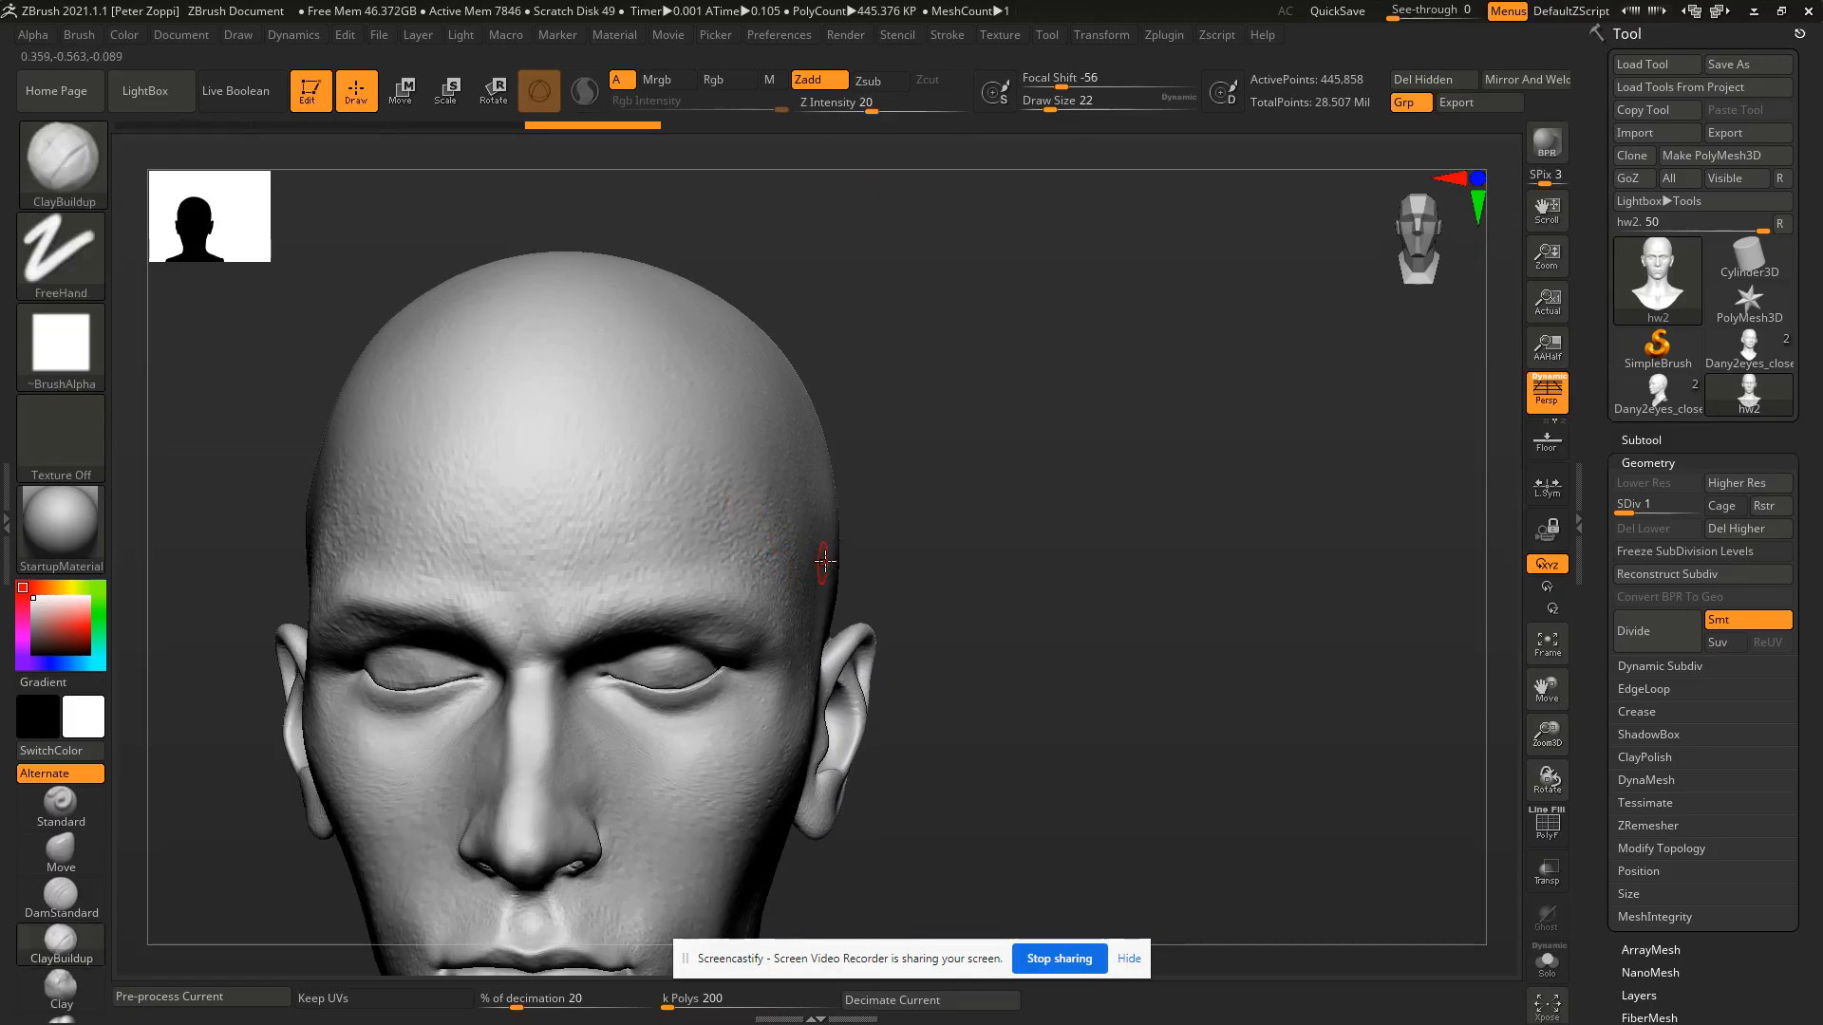
Choose the Standard brush, set its draw size to 54 and try to sculpt on the temple.
{"action": "right_click_drag", "start_coordinate": [826, 562], "coordinate": [789, 566]}
{"action": "key", "text": "s"}
{"action": "left_click_drag", "start_coordinate": [764, 572], "coordinate": [784, 571]}
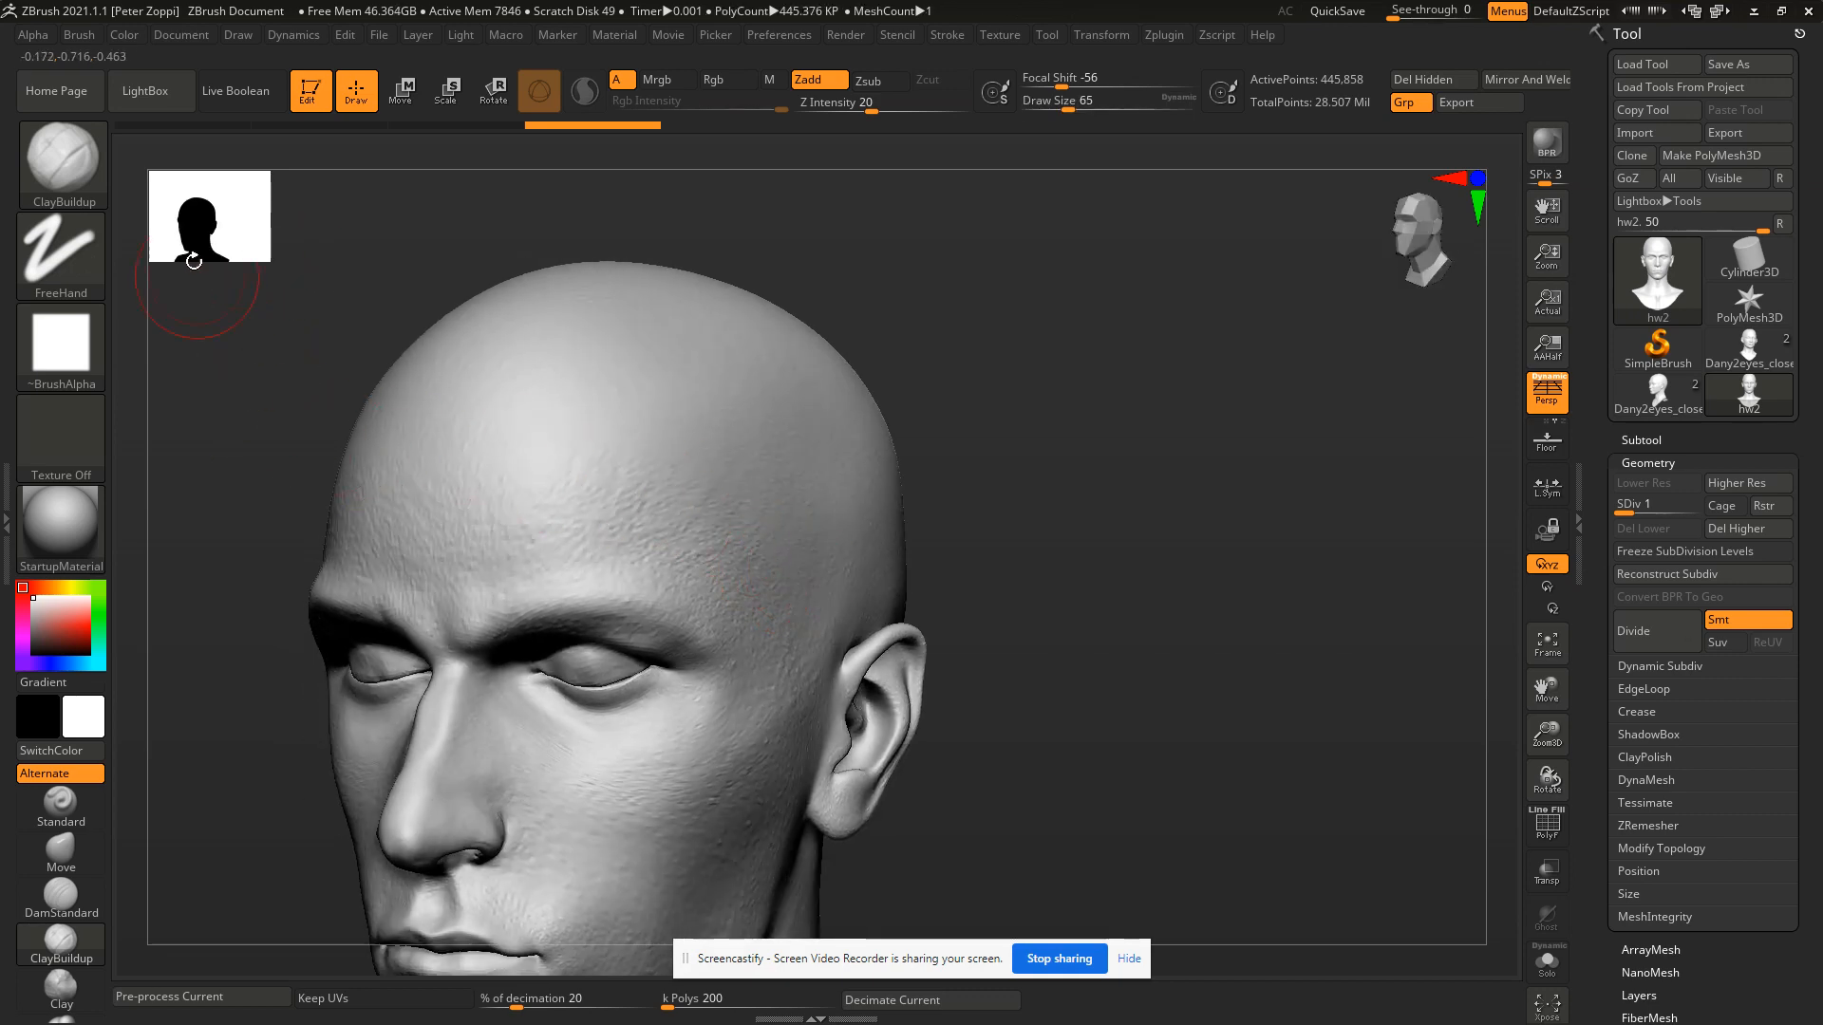
{"action": "left_click", "coordinate": [60, 805]}
{"action": "mouse_move", "coordinate": [598, 589]}
{"action": "right_mouse_down"}
{"action": "mouse_move", "coordinate": [841, 407]}
{"action": "mouse_move", "coordinate": [1025, 429]}
{"action": "right_mouse_up"}
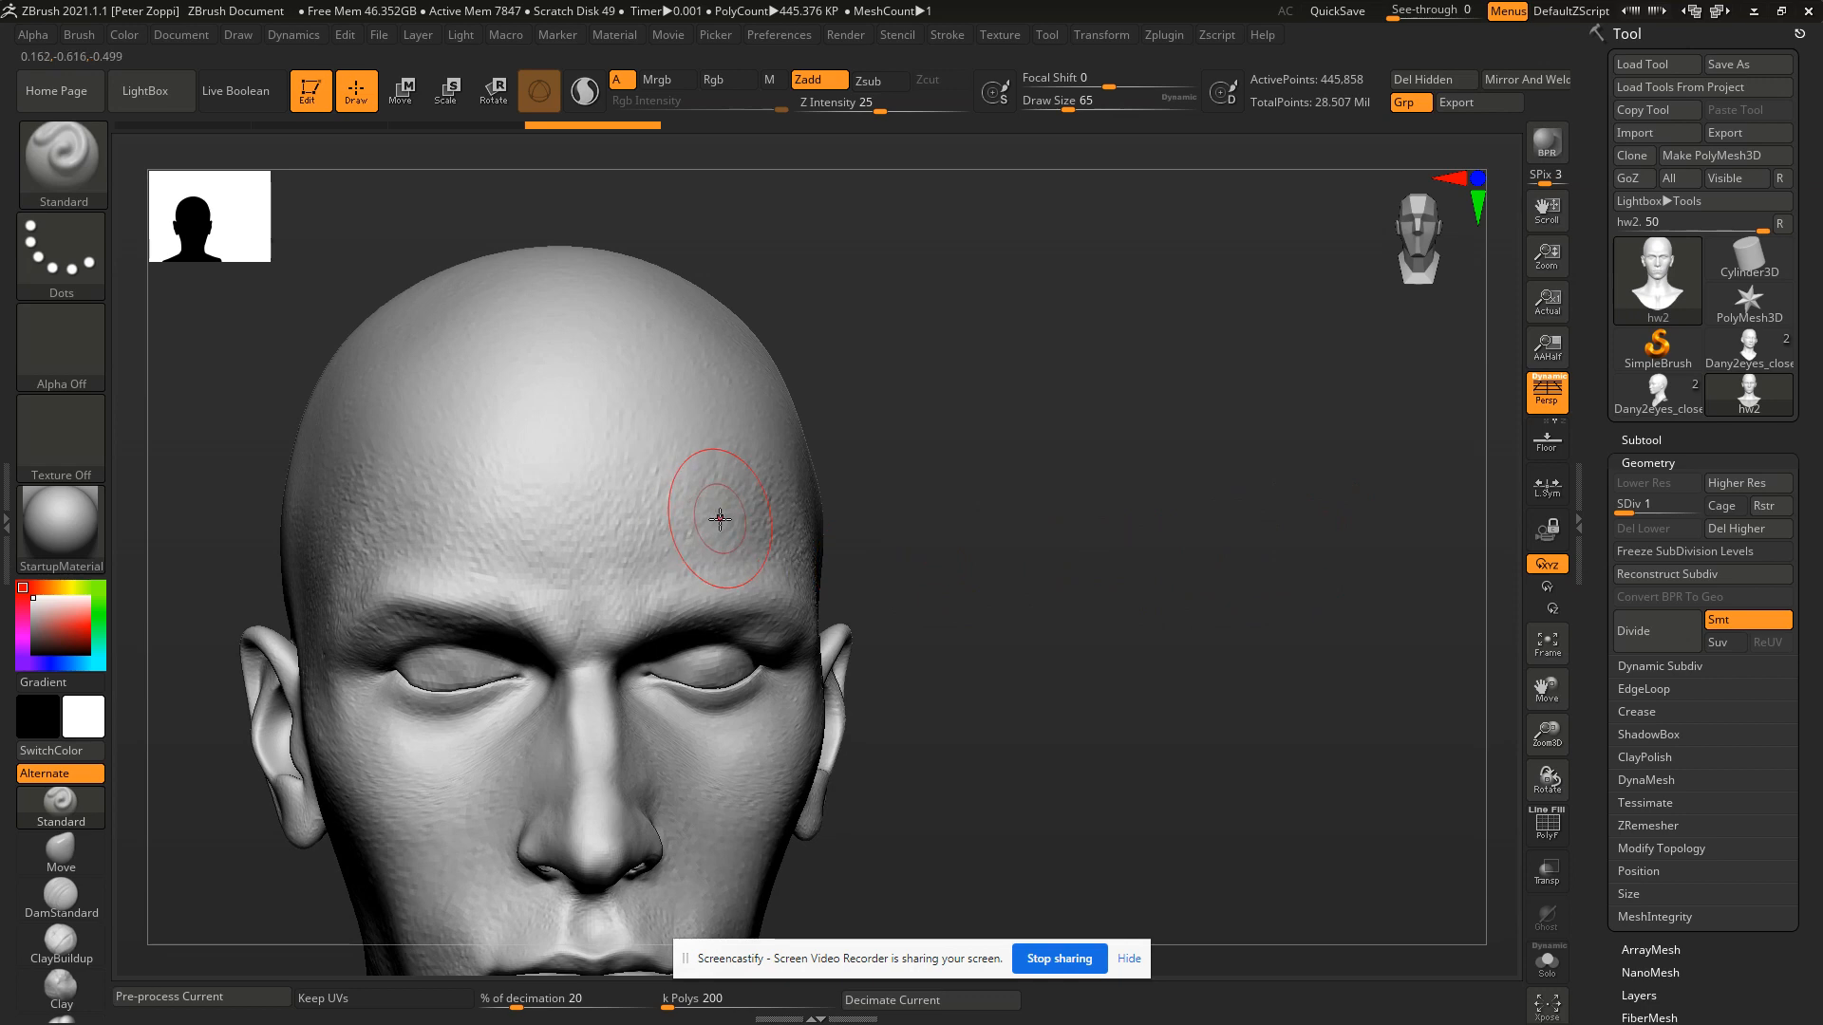
{"action": "right_click_drag", "start_coordinate": [725, 525], "coordinate": [790, 554]}
{"action": "key", "text": "["}
{"action": "left_click", "coordinate": [843, 552]}
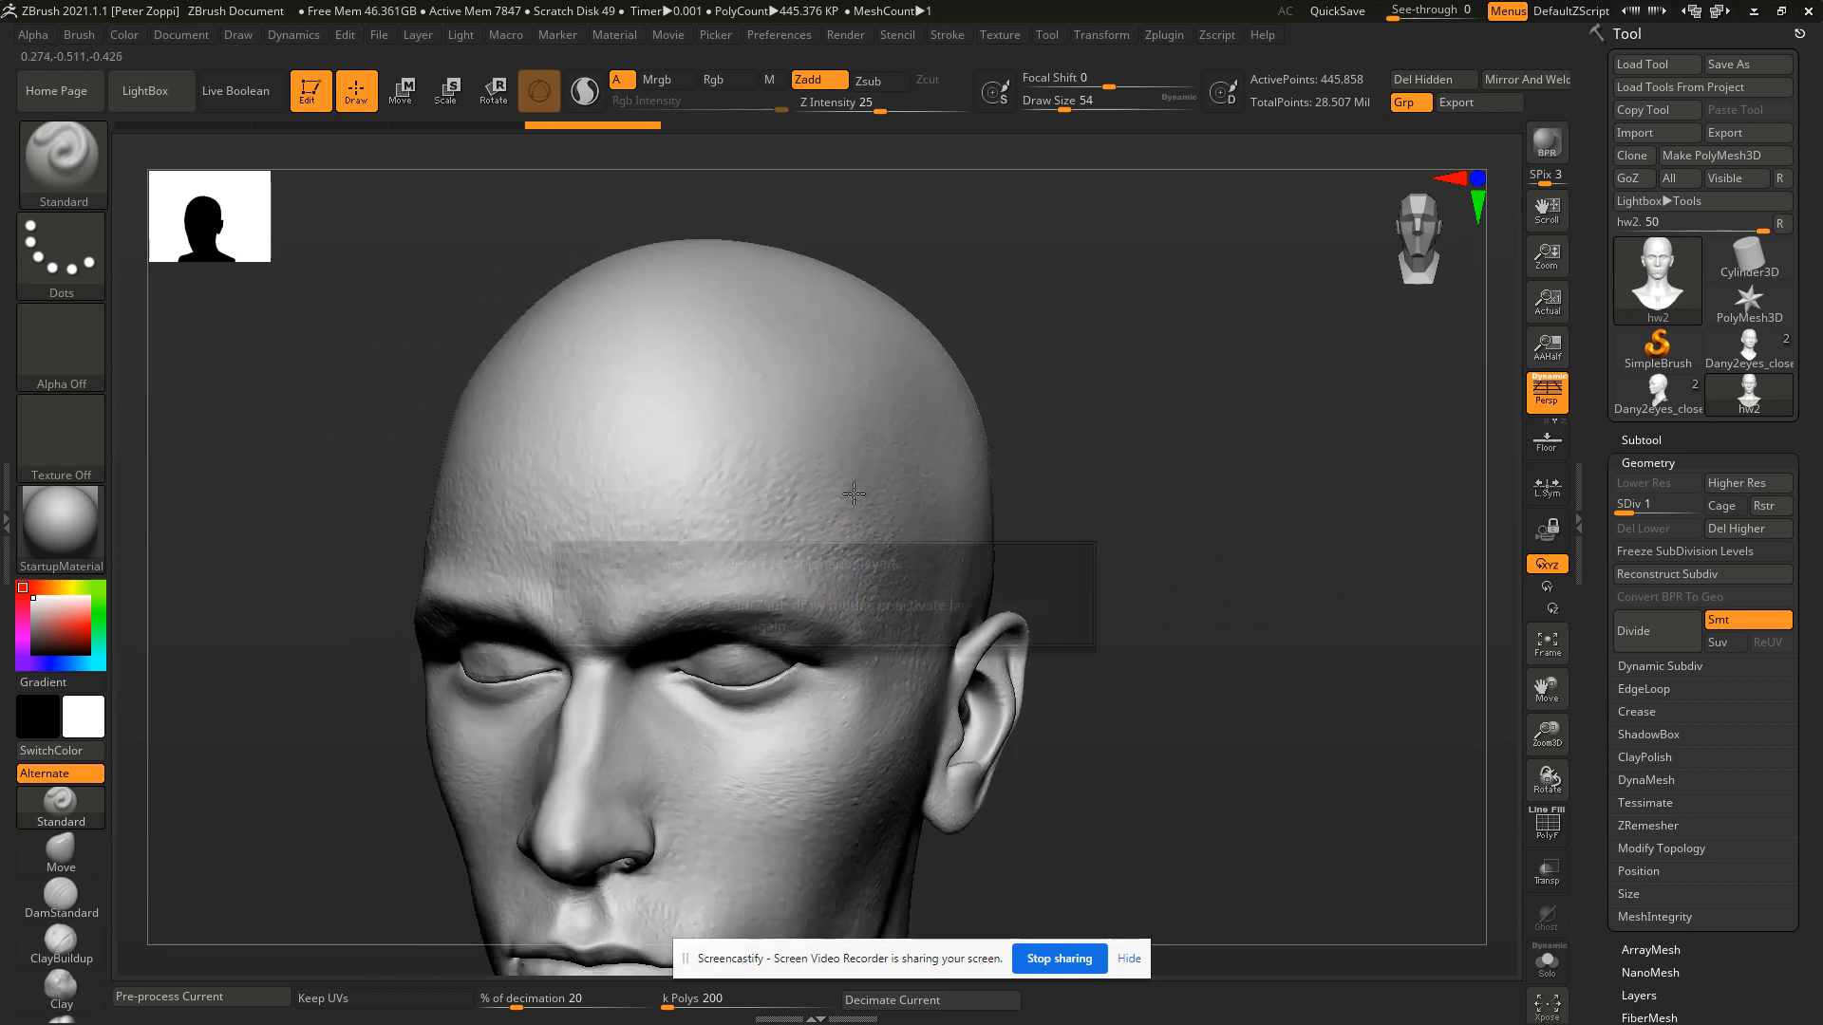
Bake all of the head's sculpt layers into the mesh.
{"action": "left_click", "coordinate": [1663, 463]}
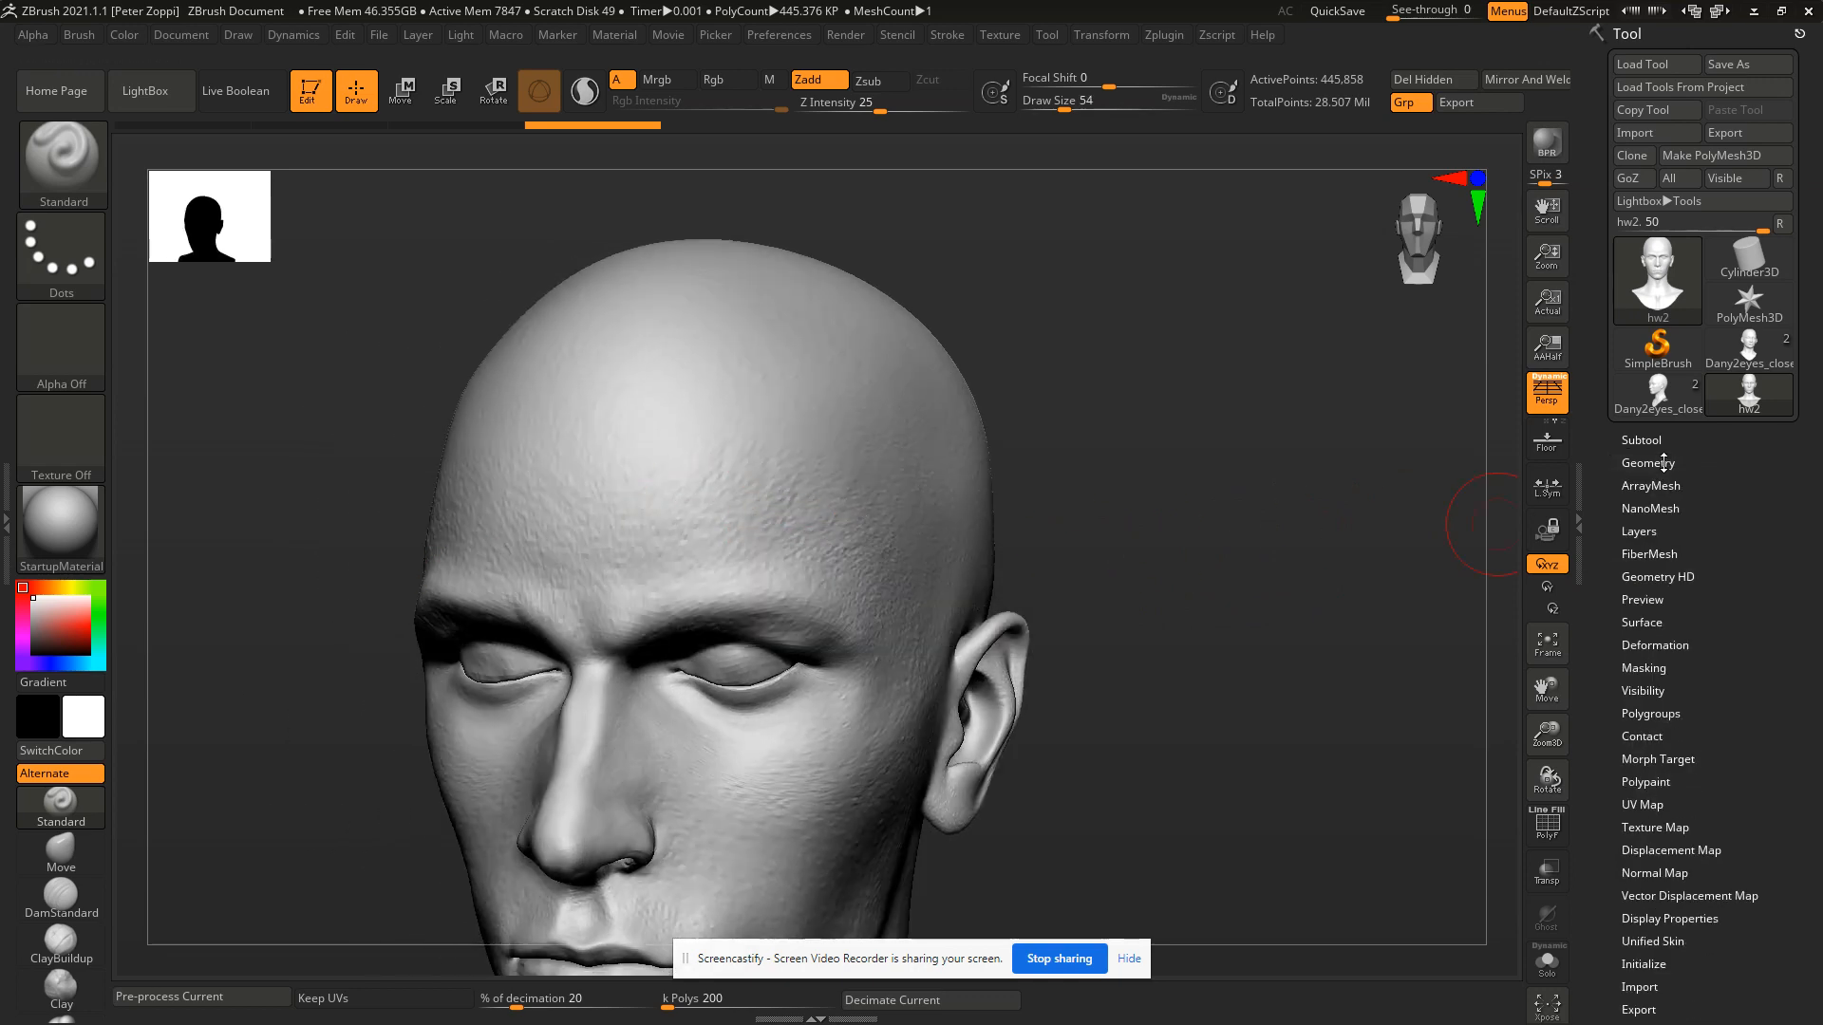
{"action": "left_click", "coordinate": [1642, 531]}
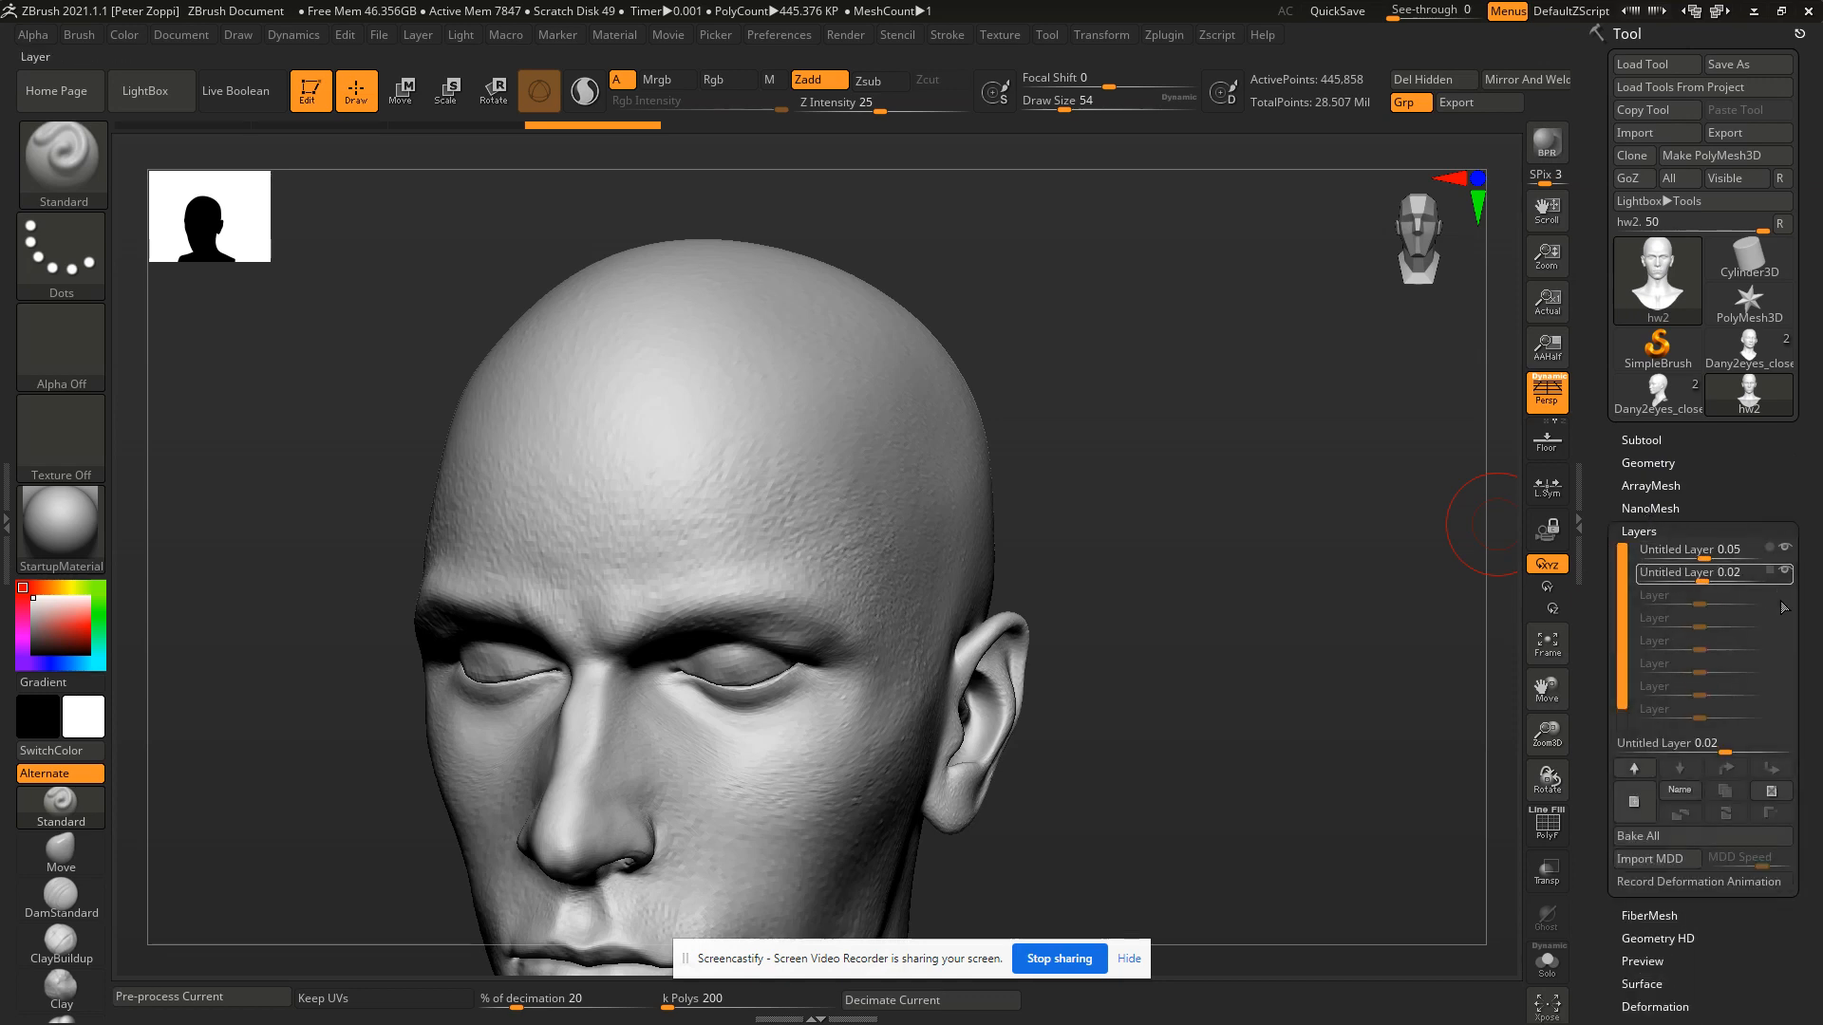
{"action": "left_click", "coordinate": [1645, 812]}
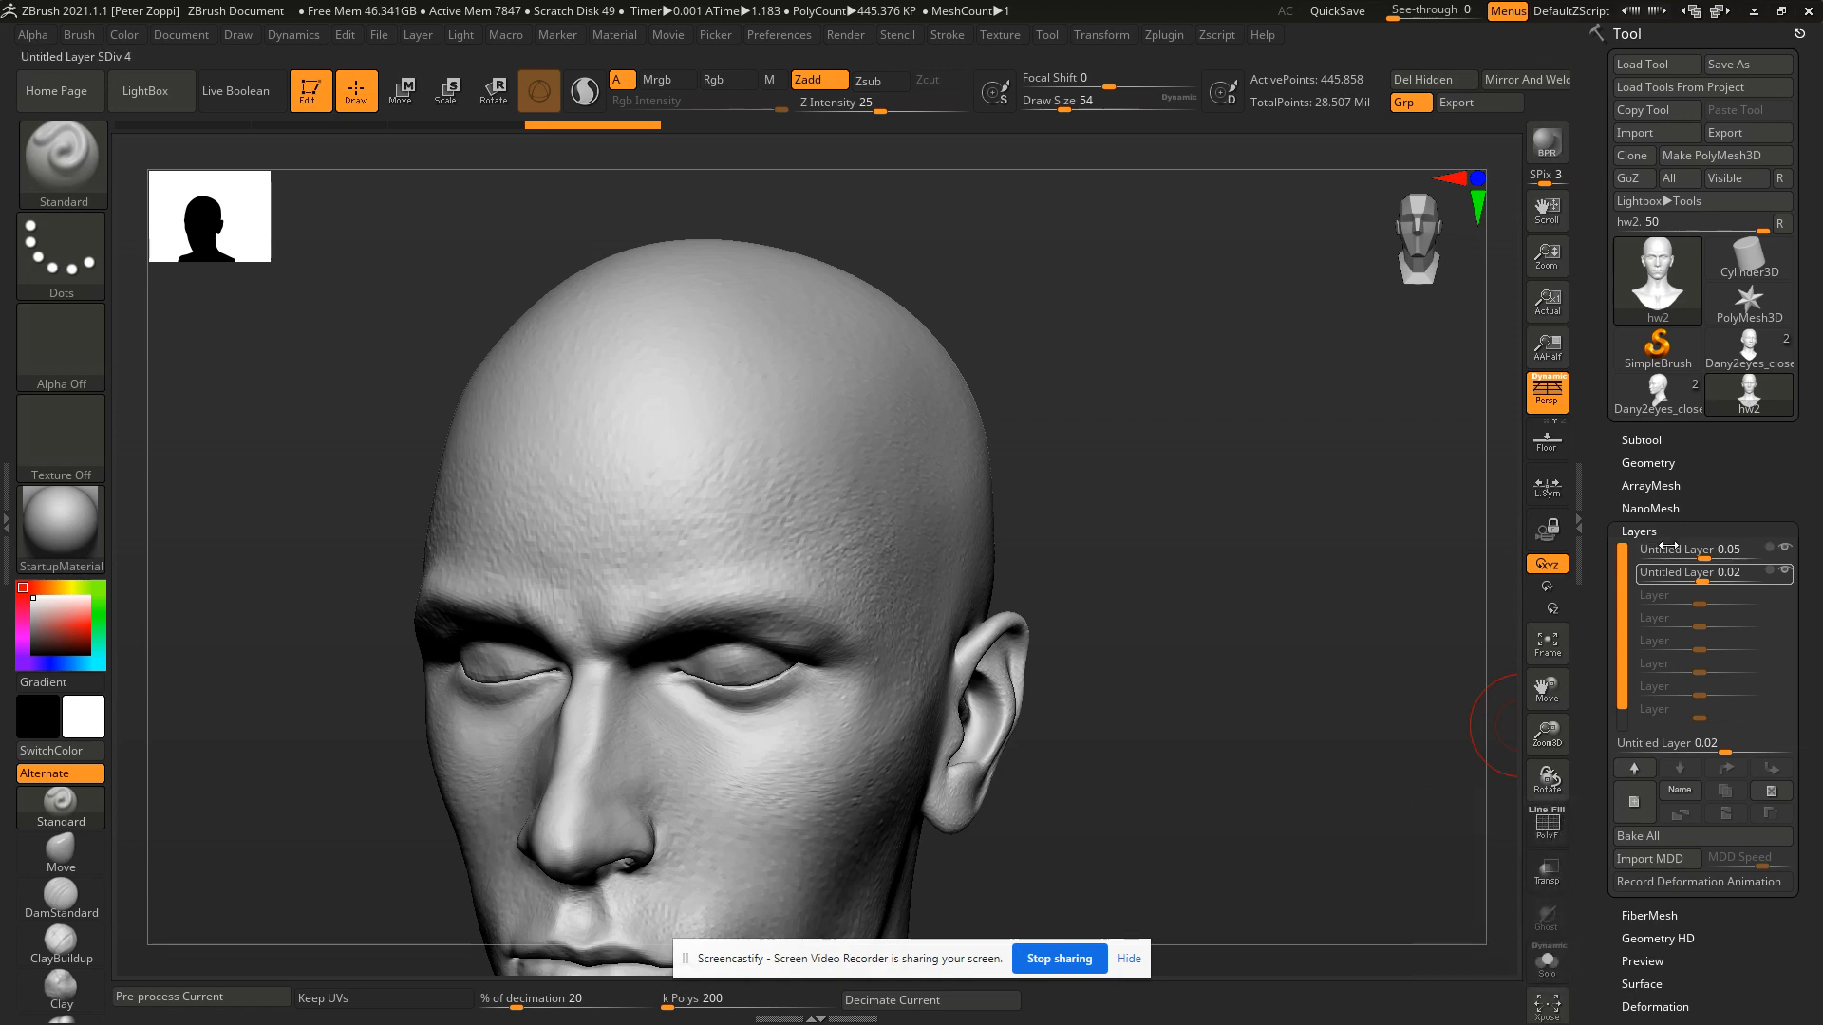
{"action": "left_click", "coordinate": [1650, 843]}
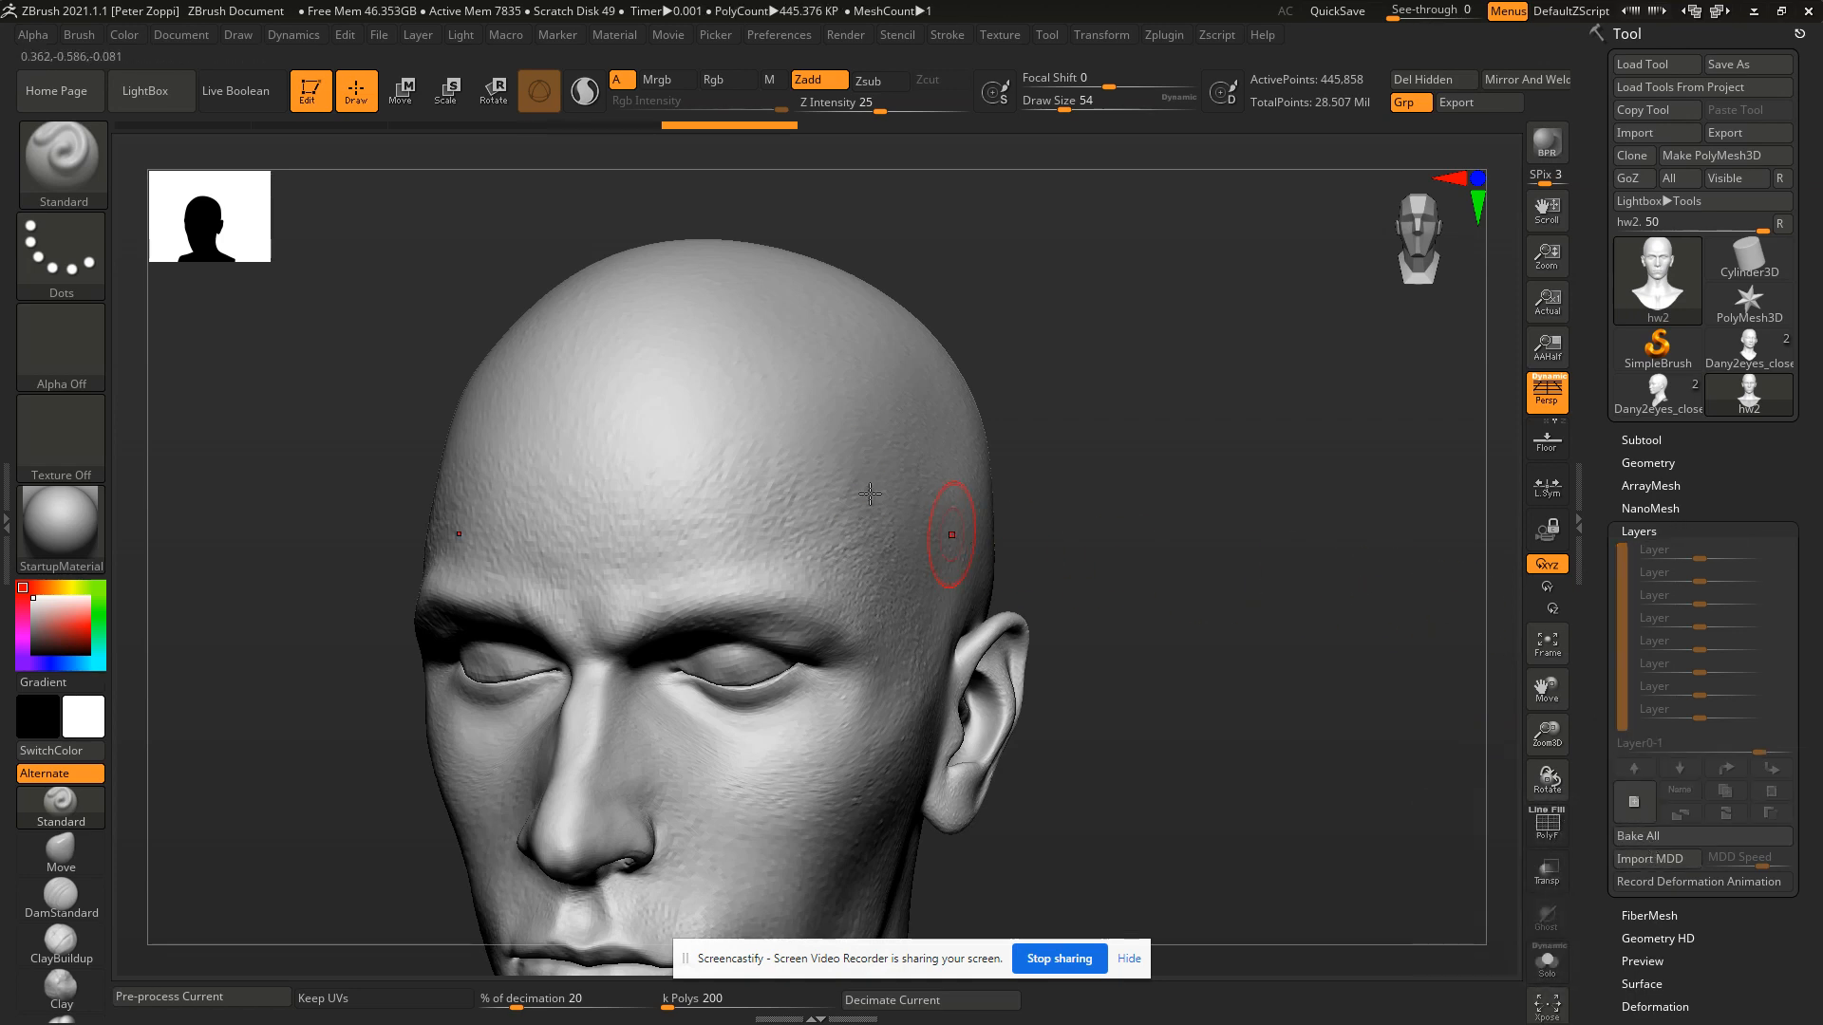
Undo the test strokes on the temple and set the Standard brush to draw size 68 and Z Intensity 7.
{"action": "right_click_drag", "start_coordinate": [949, 541], "coordinate": [825, 482]}
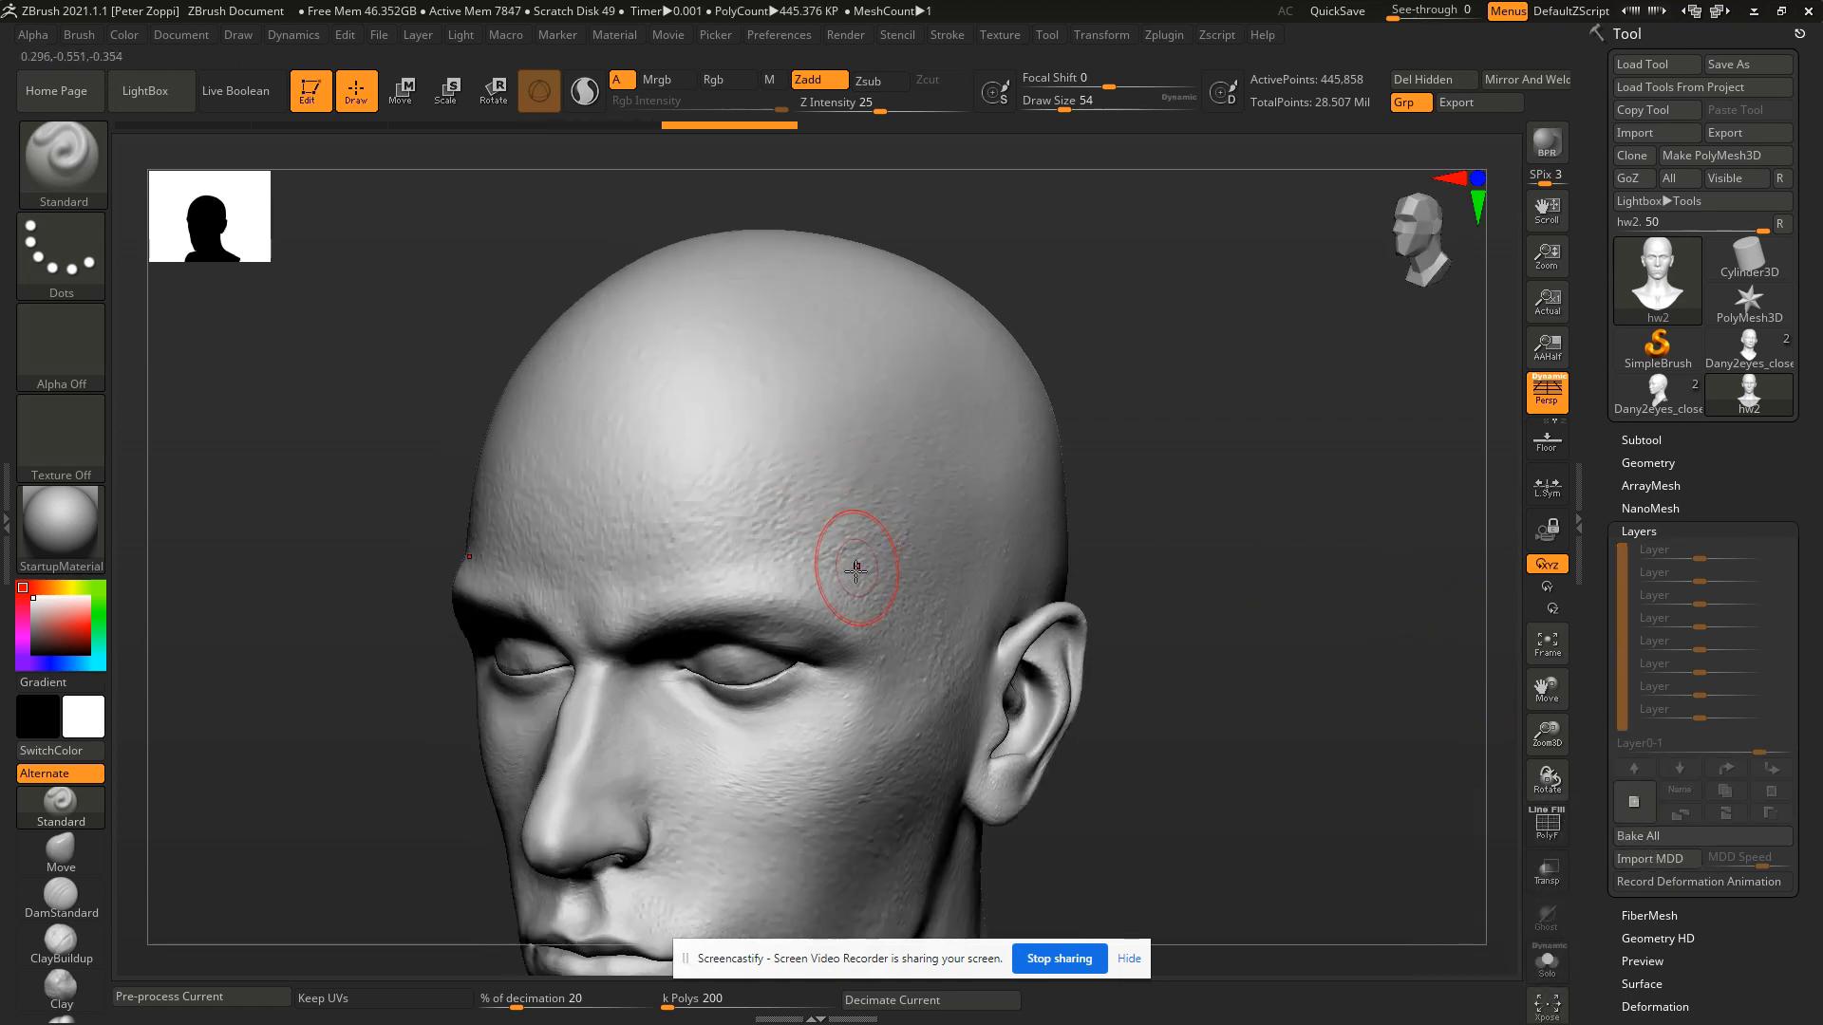
{"action": "key", "text": "ctrl+z"}
{"action": "key", "text": "]"}
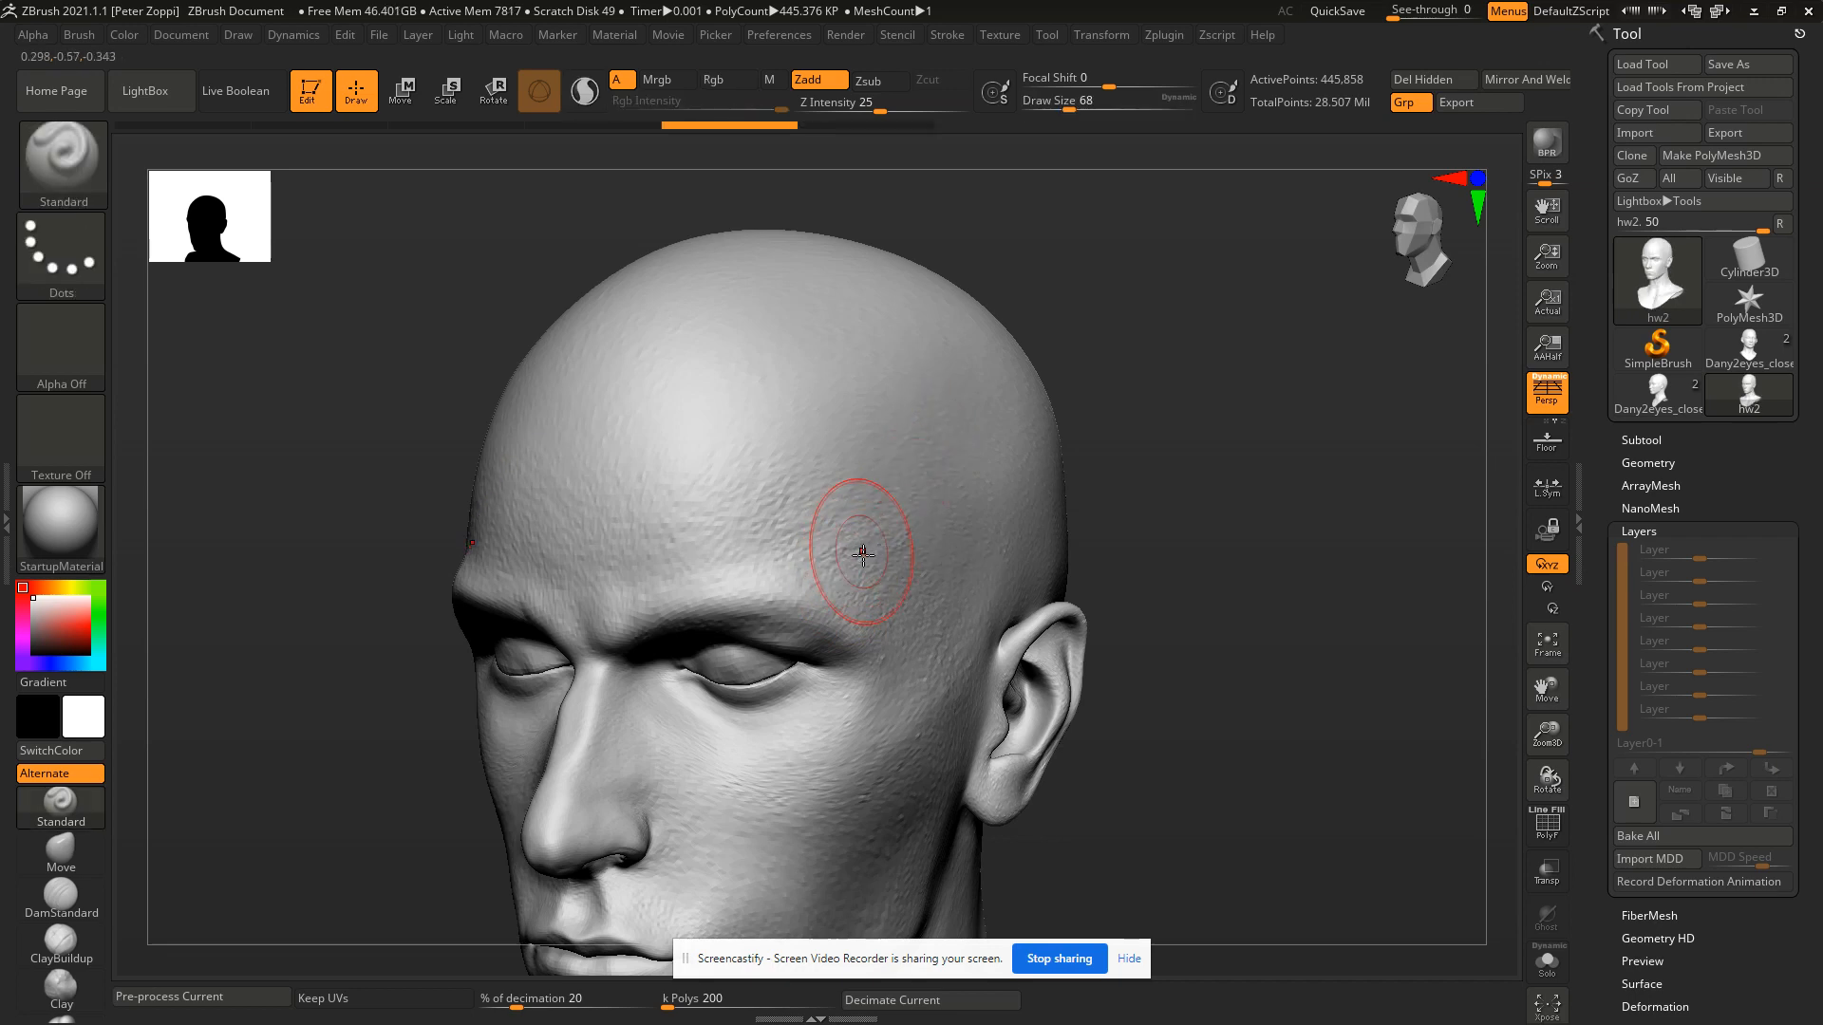
{"action": "mouse_move", "coordinate": [857, 565]}
{"action": "left_mouse_down"}
{"action": "mouse_move", "coordinate": [881, 572]}
{"action": "mouse_move", "coordinate": [906, 528]}
{"action": "left_mouse_up"}
{"action": "key", "text": "ctrl+z"}
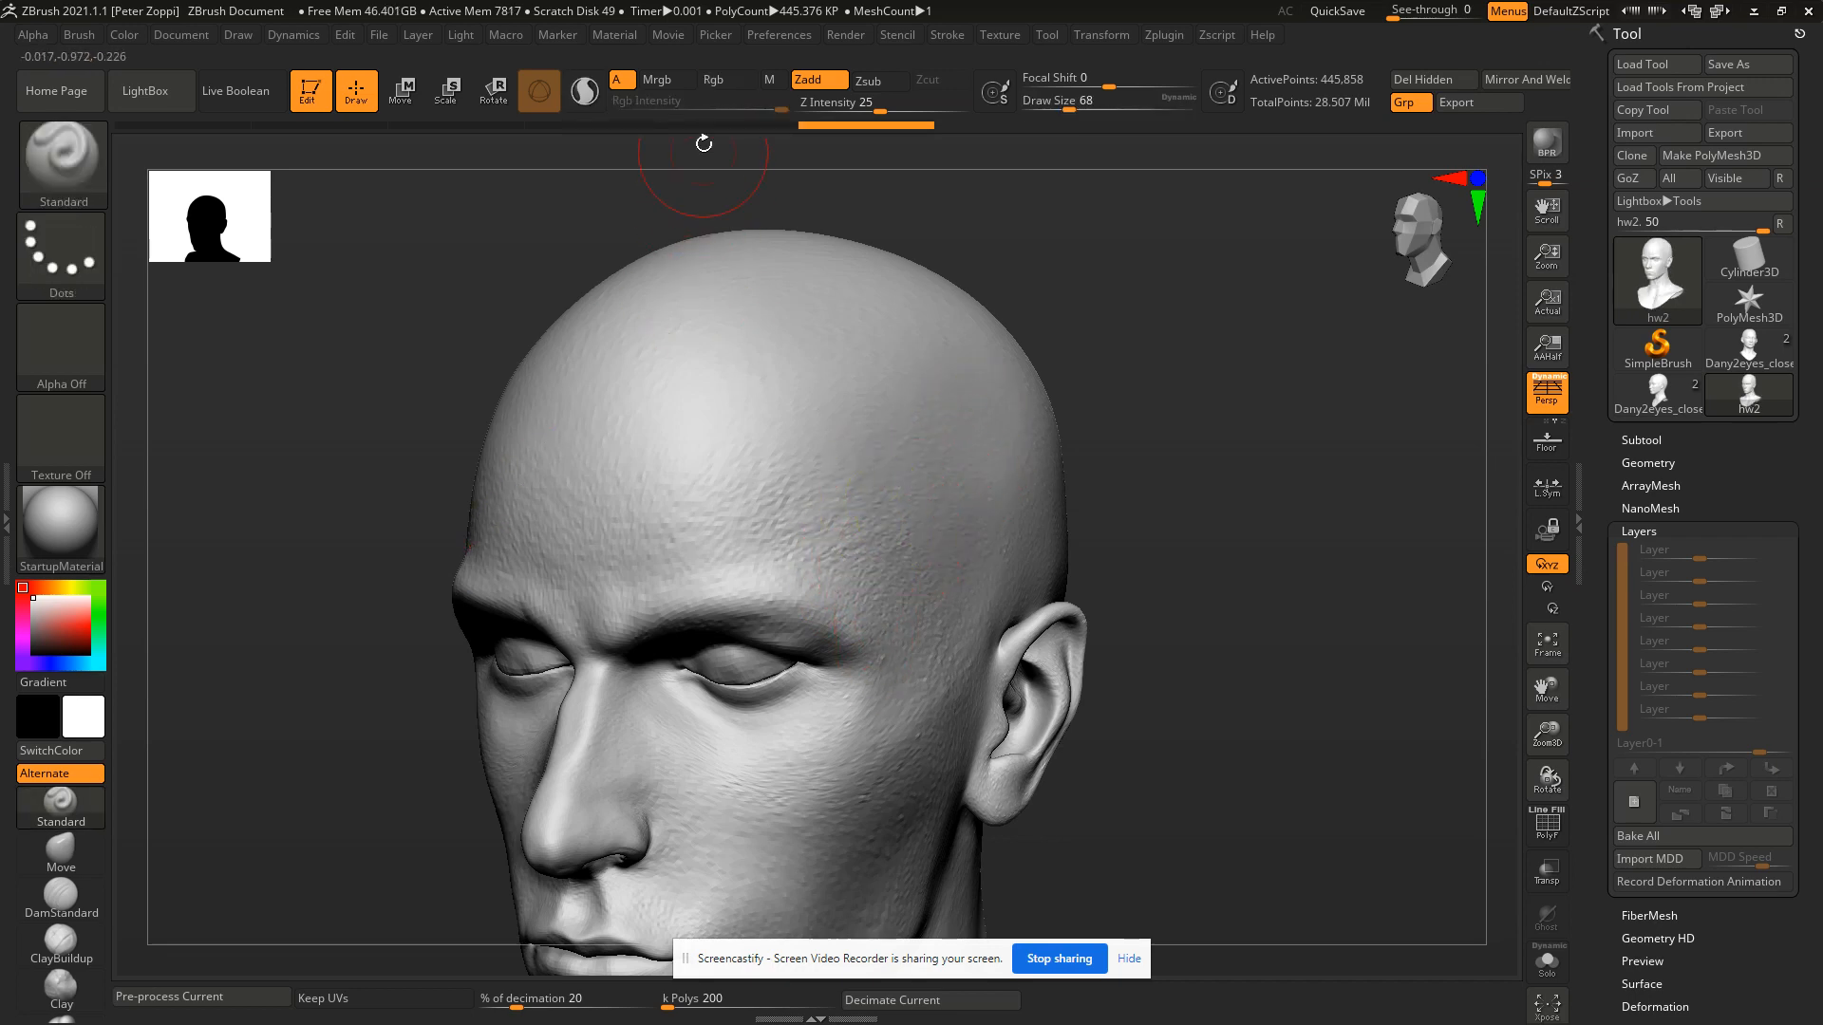
{"action": "left_click", "coordinate": [842, 108]}
Sculpt the temple and its ridge with repeated diagonal strokes above the outer brow, reducing the draw size to 37.
{"action": "left_click_drag", "start_coordinate": [883, 591], "coordinate": [959, 461]}
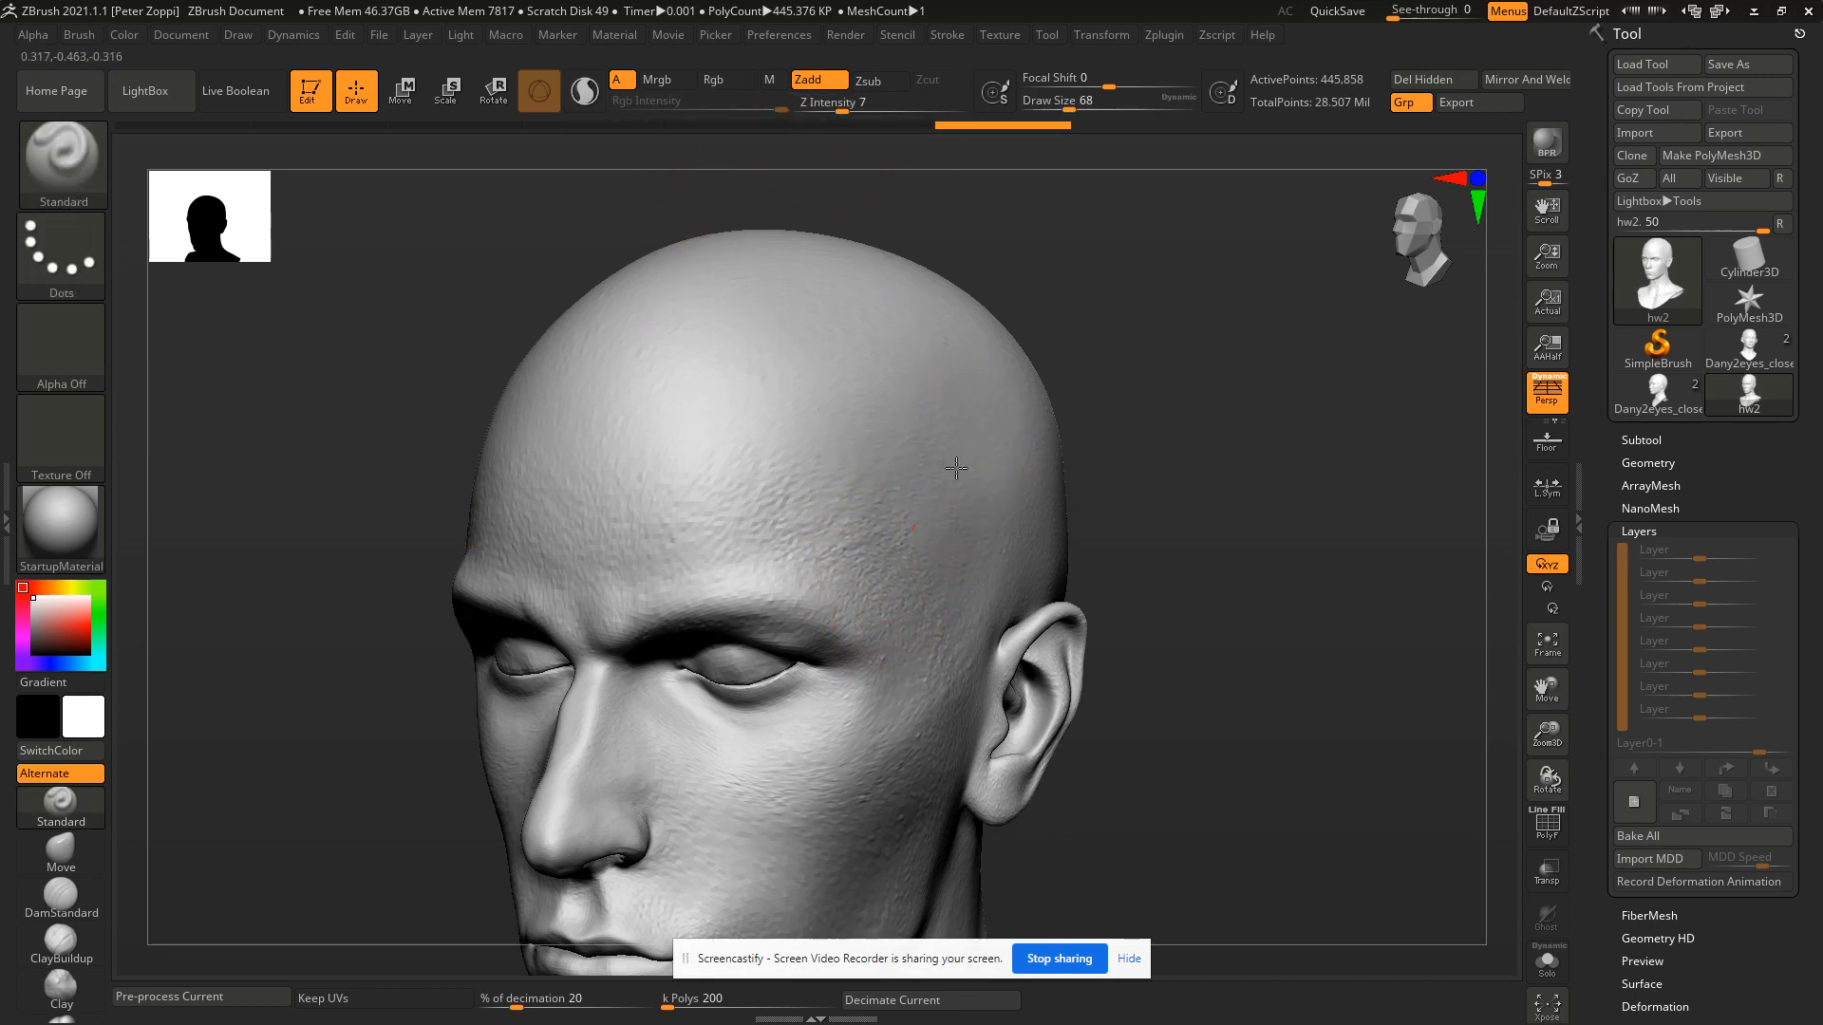
{"action": "left_click_drag", "start_coordinate": [919, 572], "coordinate": [939, 462]}
{"action": "mouse_move", "coordinate": [859, 581]}
{"action": "left_mouse_down"}
{"action": "mouse_move", "coordinate": [981, 403]}
{"action": "mouse_move", "coordinate": [959, 456]}
{"action": "left_mouse_up"}
{"action": "left_click_drag", "start_coordinate": [869, 581], "coordinate": [938, 539]}
{"action": "mouse_move", "coordinate": [895, 601]}
{"action": "left_mouse_down"}
{"action": "mouse_move", "coordinate": [867, 553]}
{"action": "mouse_move", "coordinate": [869, 579]}
{"action": "mouse_move", "coordinate": [969, 409]}
{"action": "left_mouse_up"}
{"action": "key", "text": "s"}
{"action": "left_click_drag", "start_coordinate": [851, 521], "coordinate": [1006, 376]}
{"action": "left_click_drag", "start_coordinate": [872, 560], "coordinate": [974, 444]}
{"action": "mouse_move", "coordinate": [975, 444]}
{"action": "right_mouse_down"}
{"action": "mouse_move", "coordinate": [989, 439]}
{"action": "mouse_move", "coordinate": [940, 478]}
{"action": "right_mouse_up"}
{"action": "mouse_move", "coordinate": [940, 477]}
{"action": "left_mouse_down"}
{"action": "mouse_move", "coordinate": [814, 594]}
{"action": "mouse_move", "coordinate": [863, 558]}
{"action": "left_mouse_up"}
{"action": "right_click_drag", "start_coordinate": [875, 617], "coordinate": [925, 457], "text": "alt"}
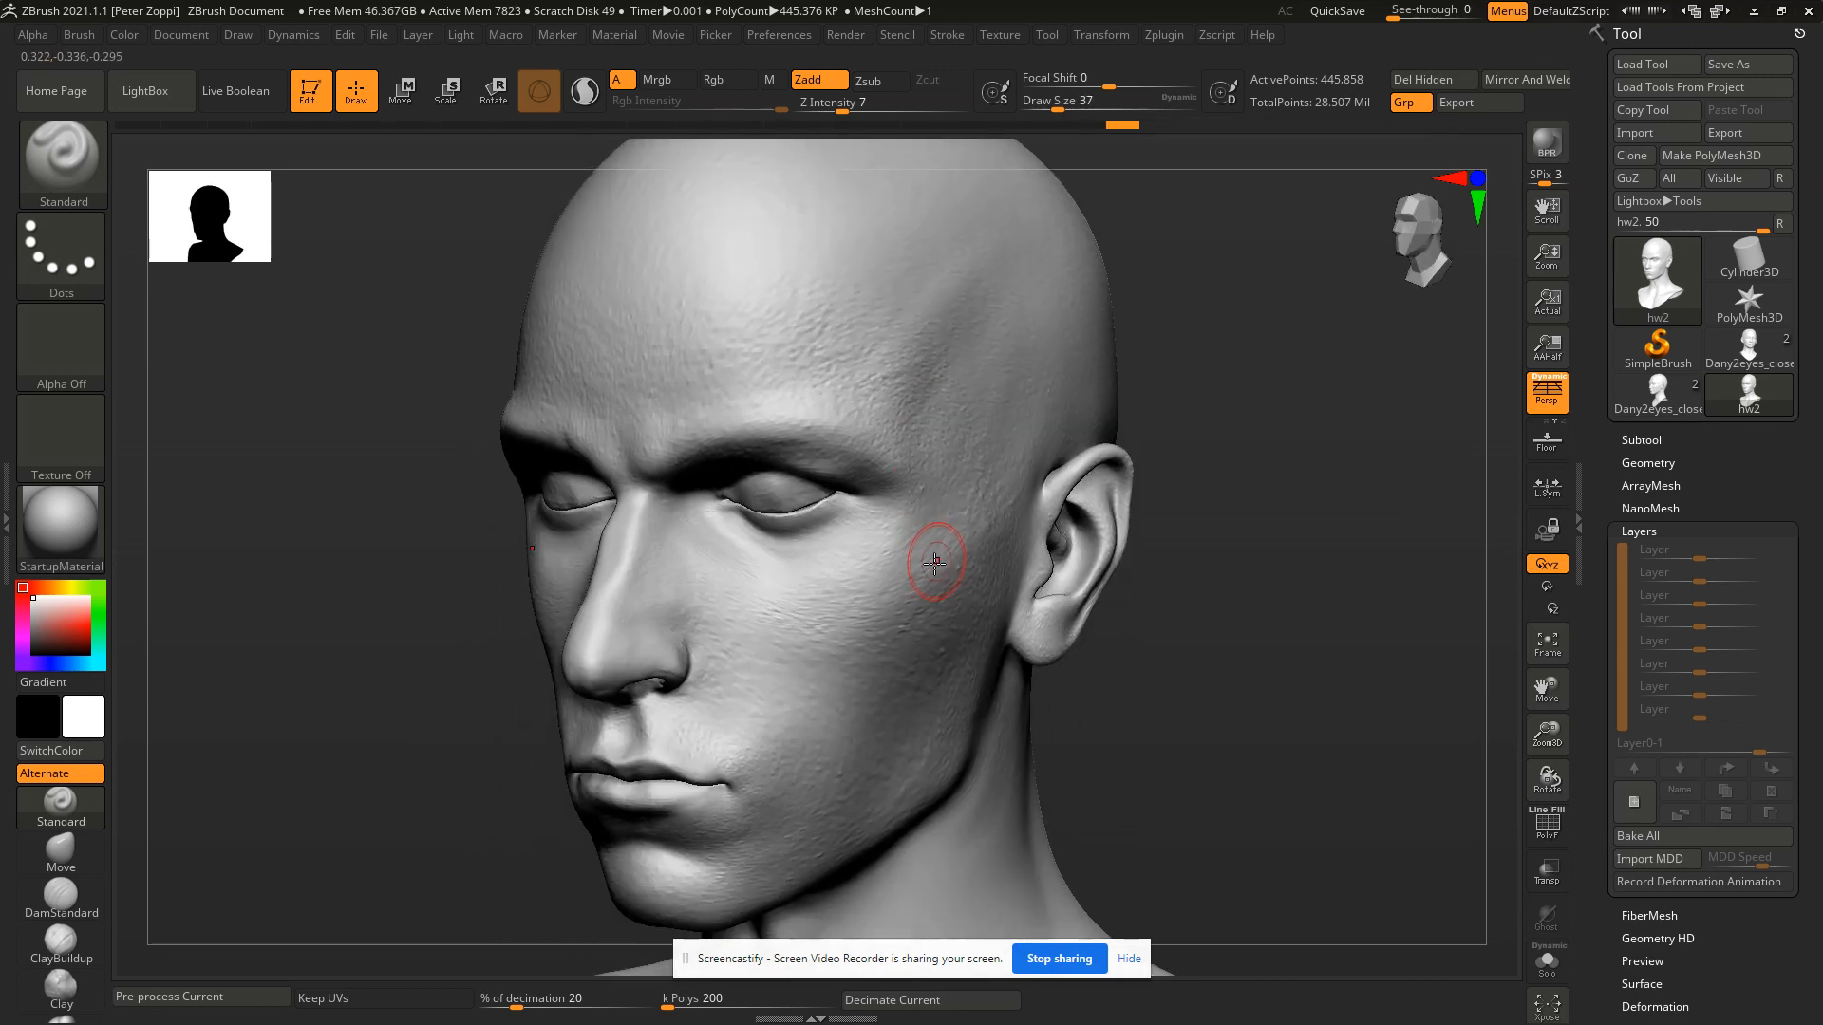
Check the concept image in the browser, then shape the cheek and cheekbone with strokes, enlarging the draw size to 65.
{"action": "key", "text": "alt+Tab"}
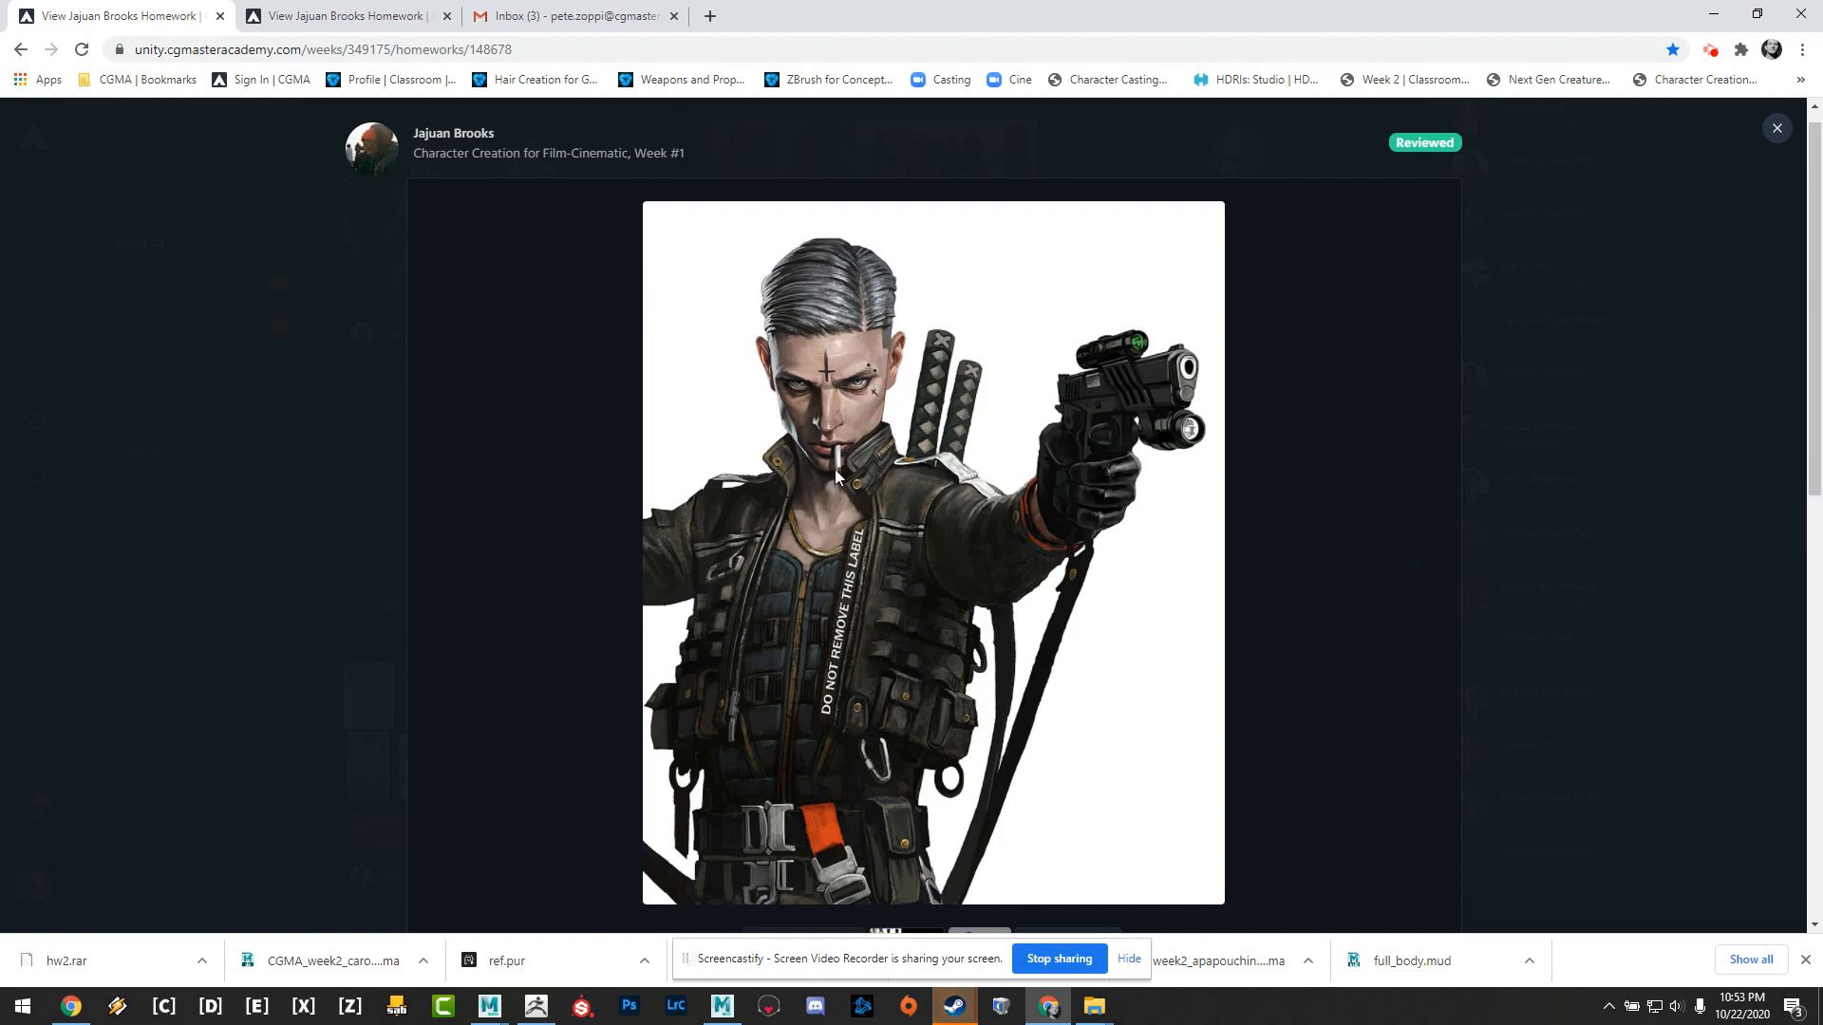
{"action": "key", "text": "alt+Tab"}
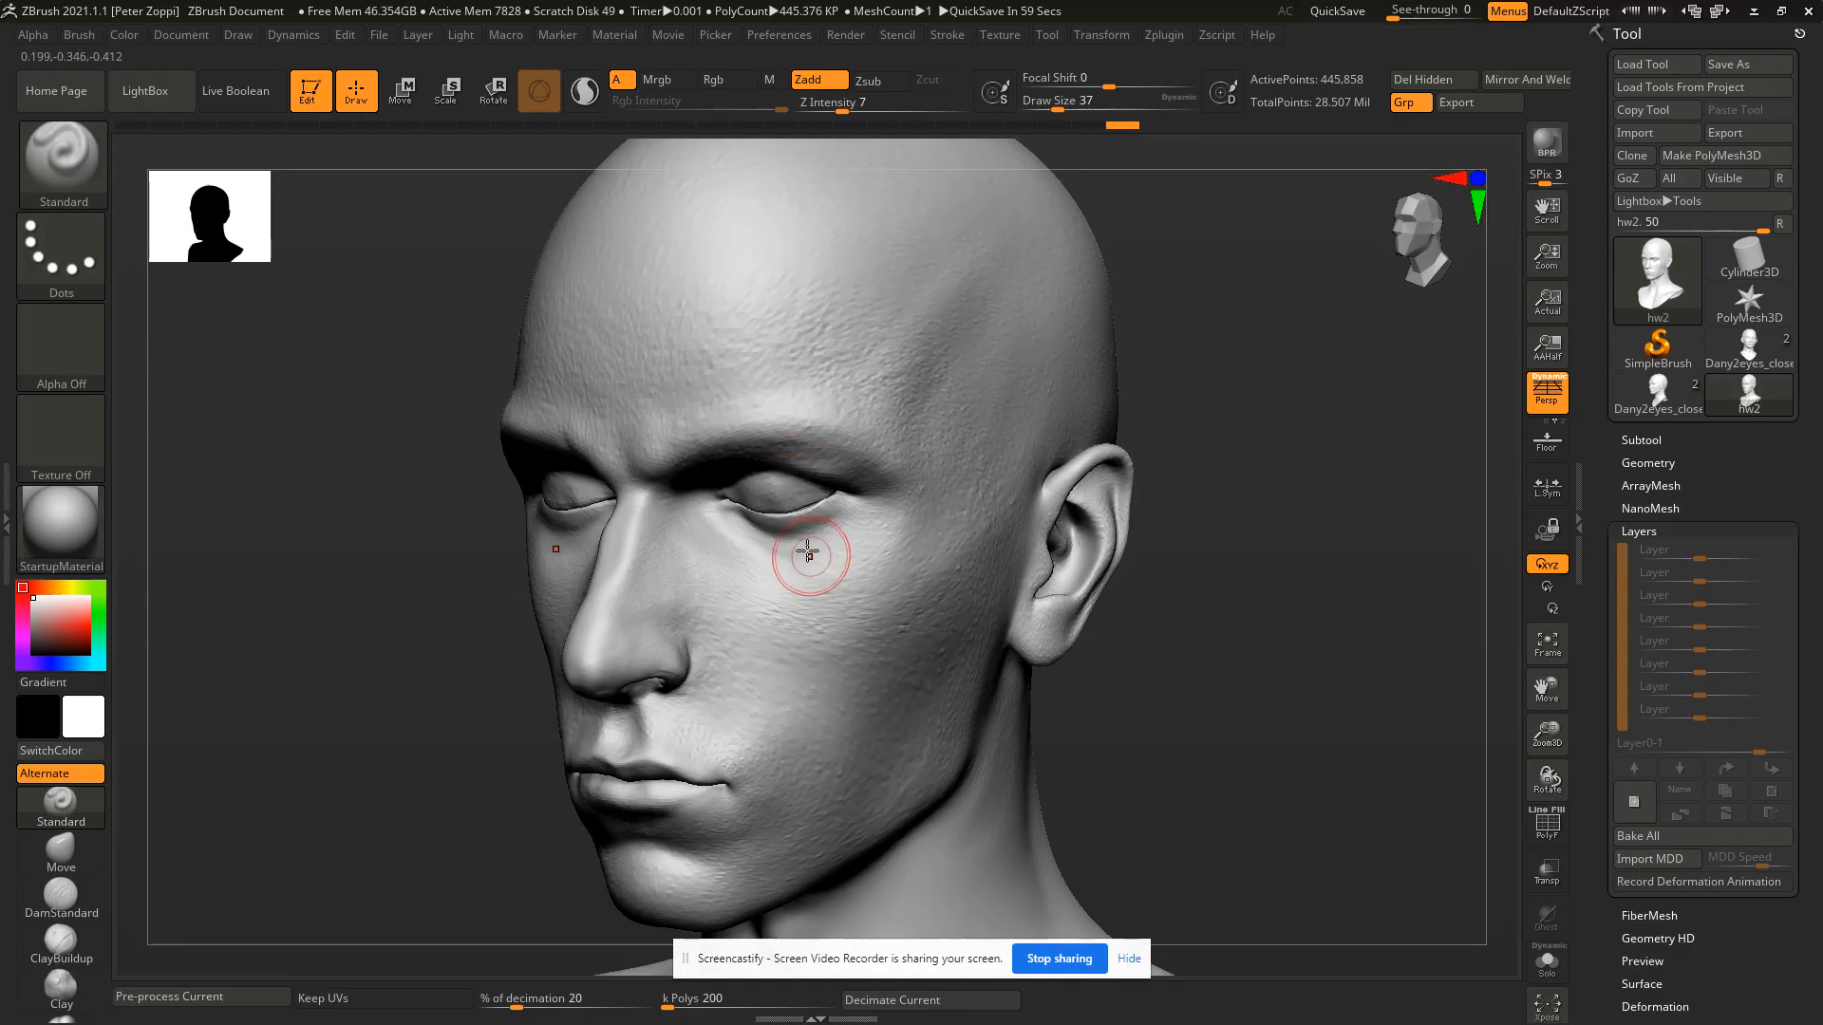
{"action": "mouse_move", "coordinate": [909, 502]}
{"action": "left_mouse_down"}
{"action": "mouse_move", "coordinate": [895, 561]}
{"action": "mouse_move", "coordinate": [937, 594]}
{"action": "mouse_move", "coordinate": [854, 655]}
{"action": "mouse_move", "coordinate": [965, 653]}
{"action": "mouse_move", "coordinate": [920, 631]}
{"action": "left_mouse_up"}
{"action": "key", "text": "s"}
{"action": "key", "text": "s"}
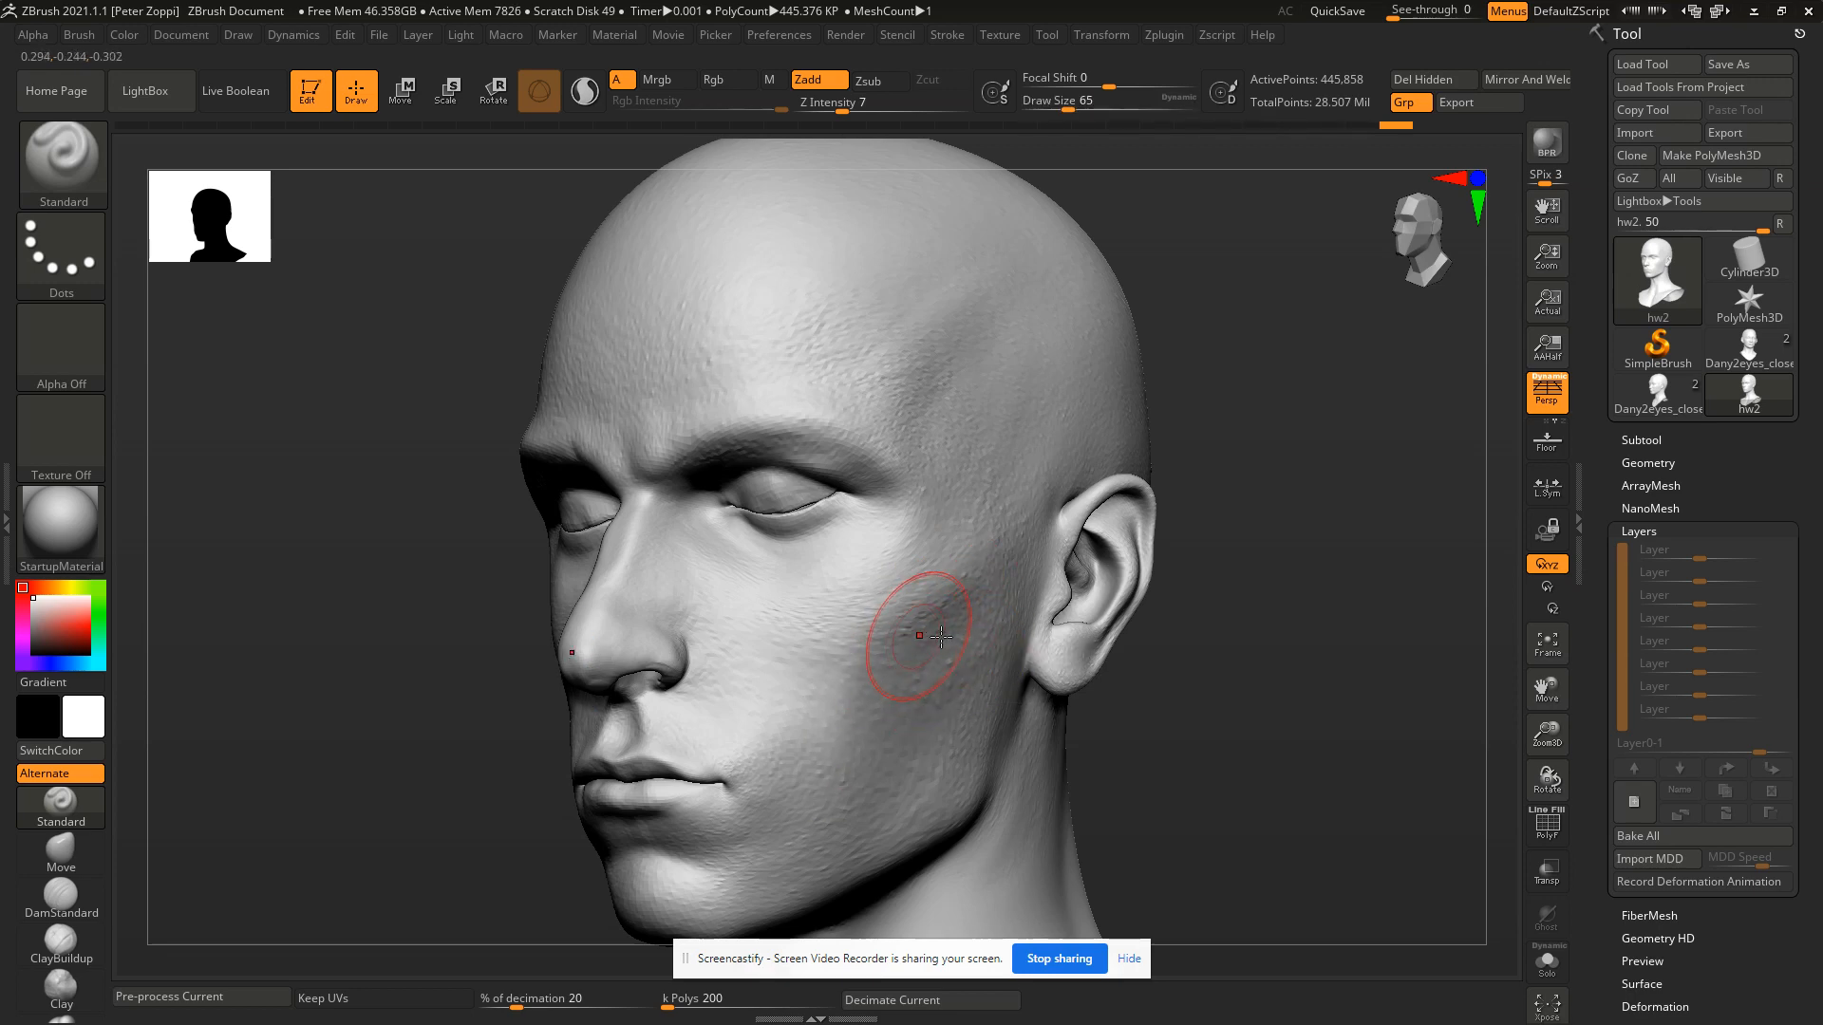
{"action": "mouse_move", "coordinate": [920, 631]}
{"action": "right_mouse_down"}
{"action": "mouse_move", "coordinate": [961, 615]}
{"action": "mouse_move", "coordinate": [928, 590]}
{"action": "right_mouse_up"}
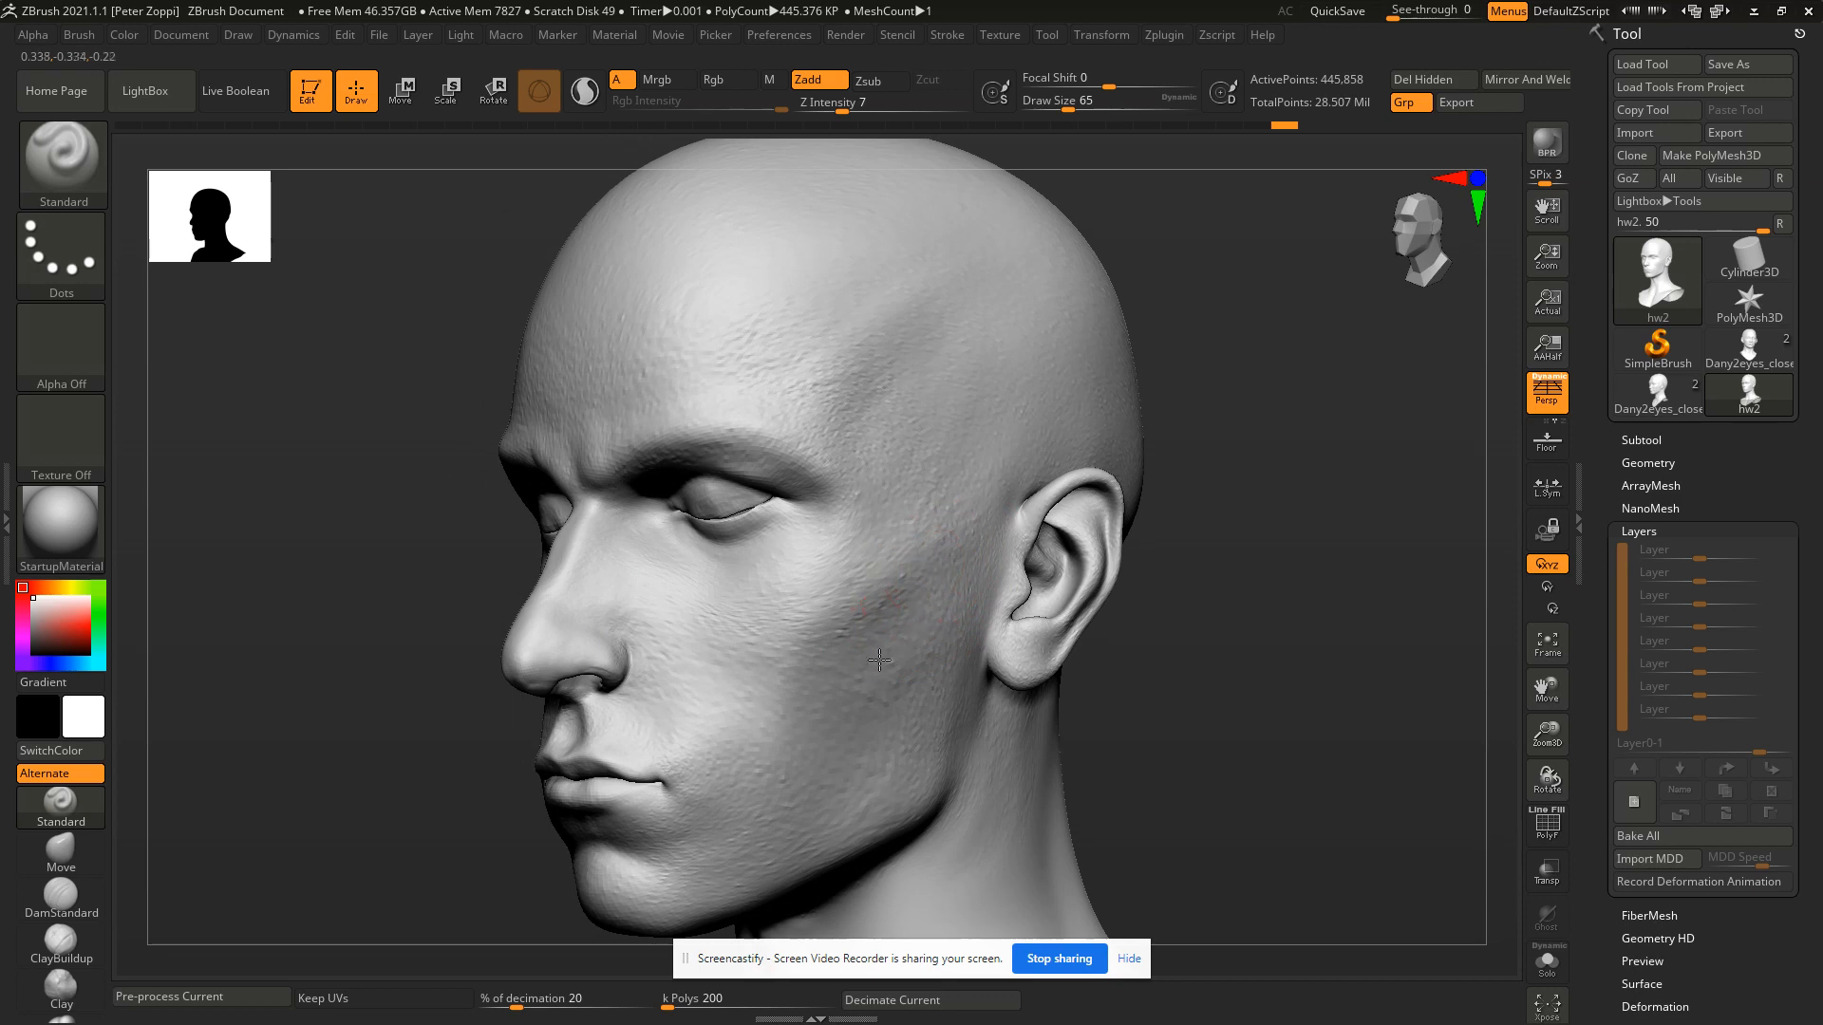
{"action": "left_click_drag", "start_coordinate": [905, 597], "coordinate": [791, 723], "text": "alt"}
{"action": "mouse_move", "coordinate": [792, 724]}
{"action": "right_mouse_down"}
{"action": "mouse_move", "coordinate": [860, 719]}
{"action": "mouse_move", "coordinate": [799, 662]}
{"action": "right_mouse_up"}
{"action": "mouse_move", "coordinate": [791, 718]}
{"action": "left_mouse_down"}
{"action": "mouse_move", "coordinate": [807, 720]}
{"action": "mouse_move", "coordinate": [780, 744]}
{"action": "left_mouse_up"}
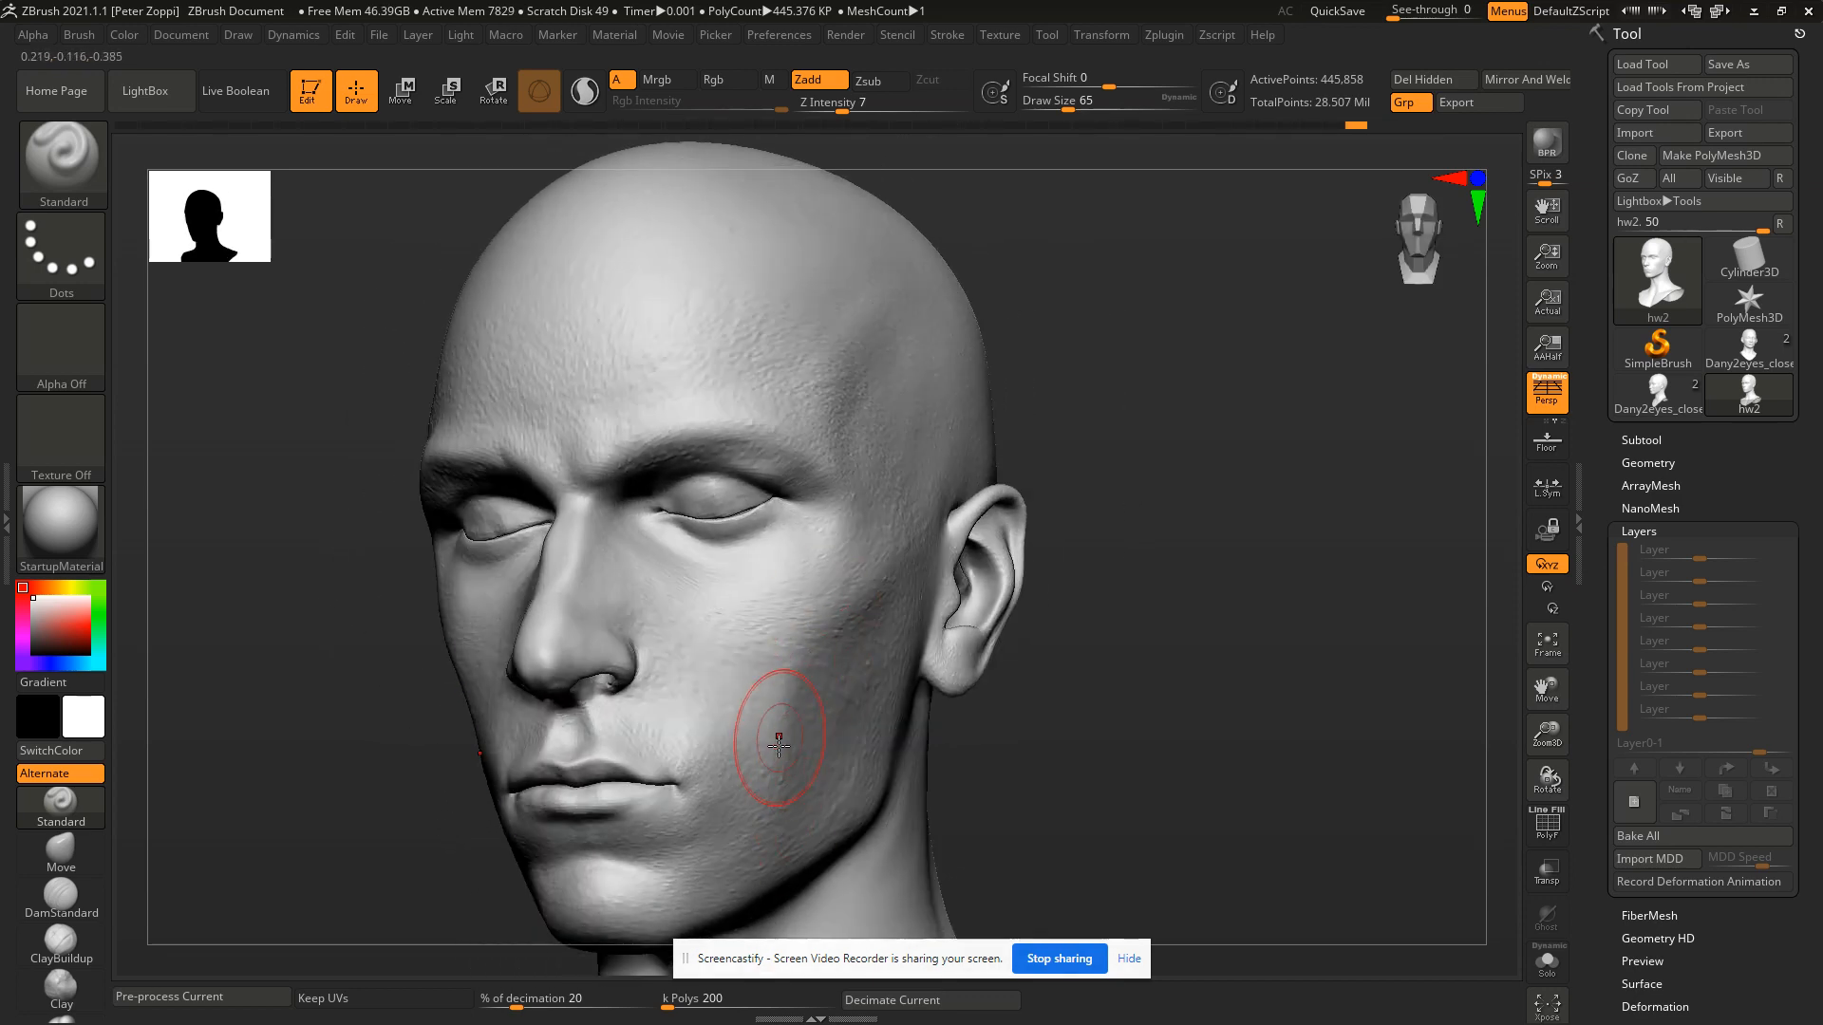
Open the geometry settings and display the polyframe wireframe on the head.
{"action": "right_click_drag", "start_coordinate": [778, 747], "coordinate": [1147, 551]}
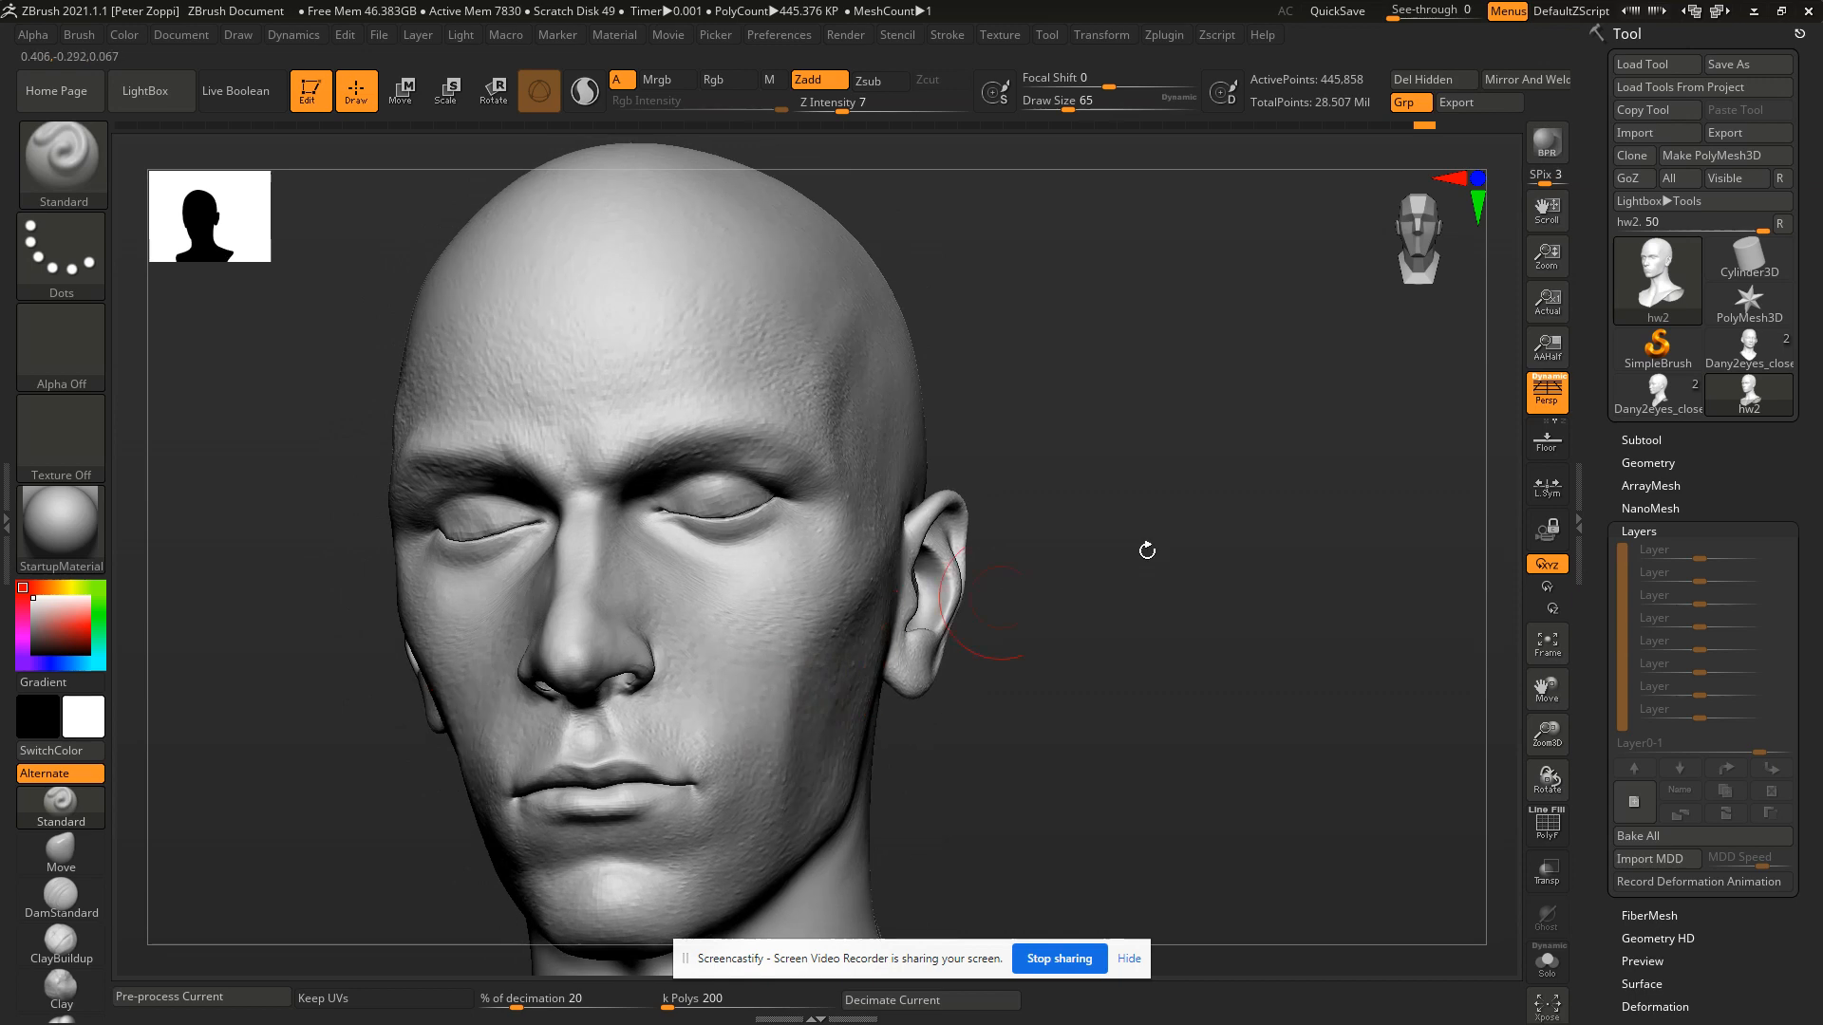
{"action": "left_click", "coordinate": [1646, 464]}
{"action": "left_click", "coordinate": [1547, 822]}
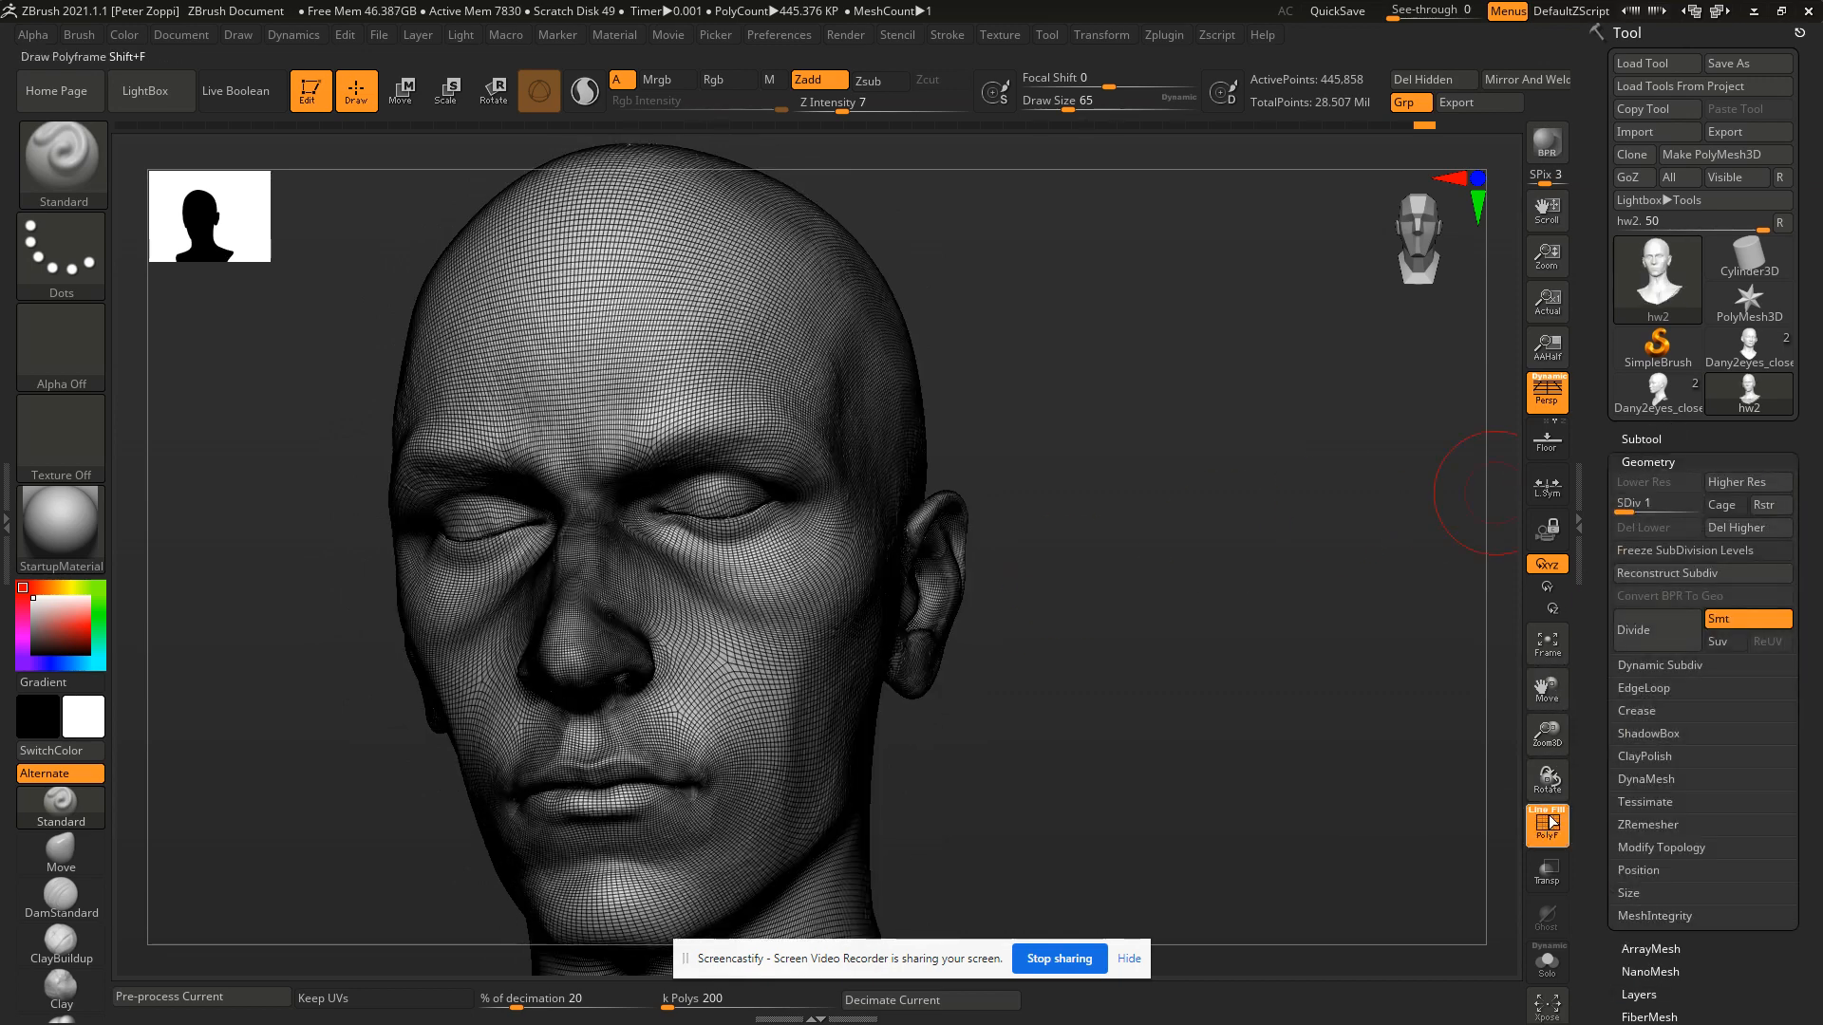
Hide the polyframe wireframe and compare the cheek with the concept image in the browser.
{"action": "left_click", "coordinate": [1547, 822]}
{"action": "right_click_drag", "start_coordinate": [1137, 645], "coordinate": [874, 610]}
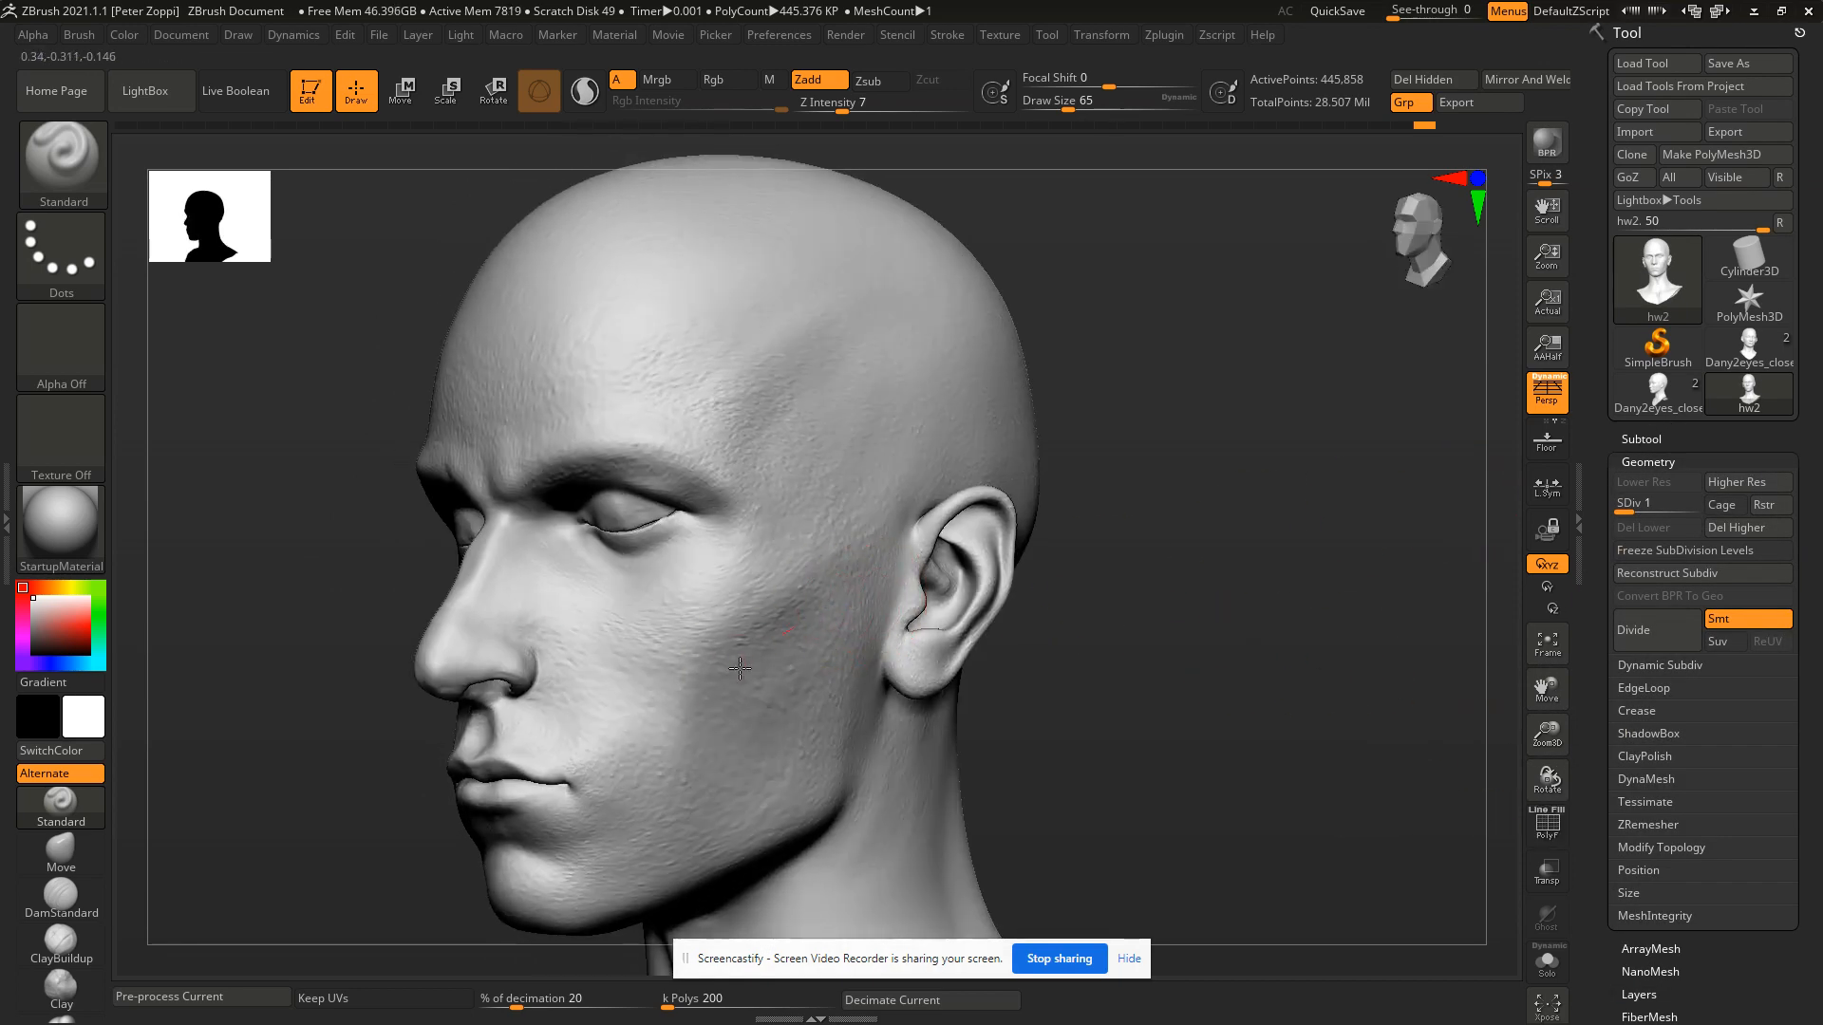
{"action": "mouse_move", "coordinate": [712, 766]}
{"action": "right_mouse_down"}
{"action": "mouse_move", "coordinate": [775, 720]}
{"action": "mouse_move", "coordinate": [750, 741]}
{"action": "mouse_move", "coordinate": [783, 762]}
{"action": "right_mouse_up"}
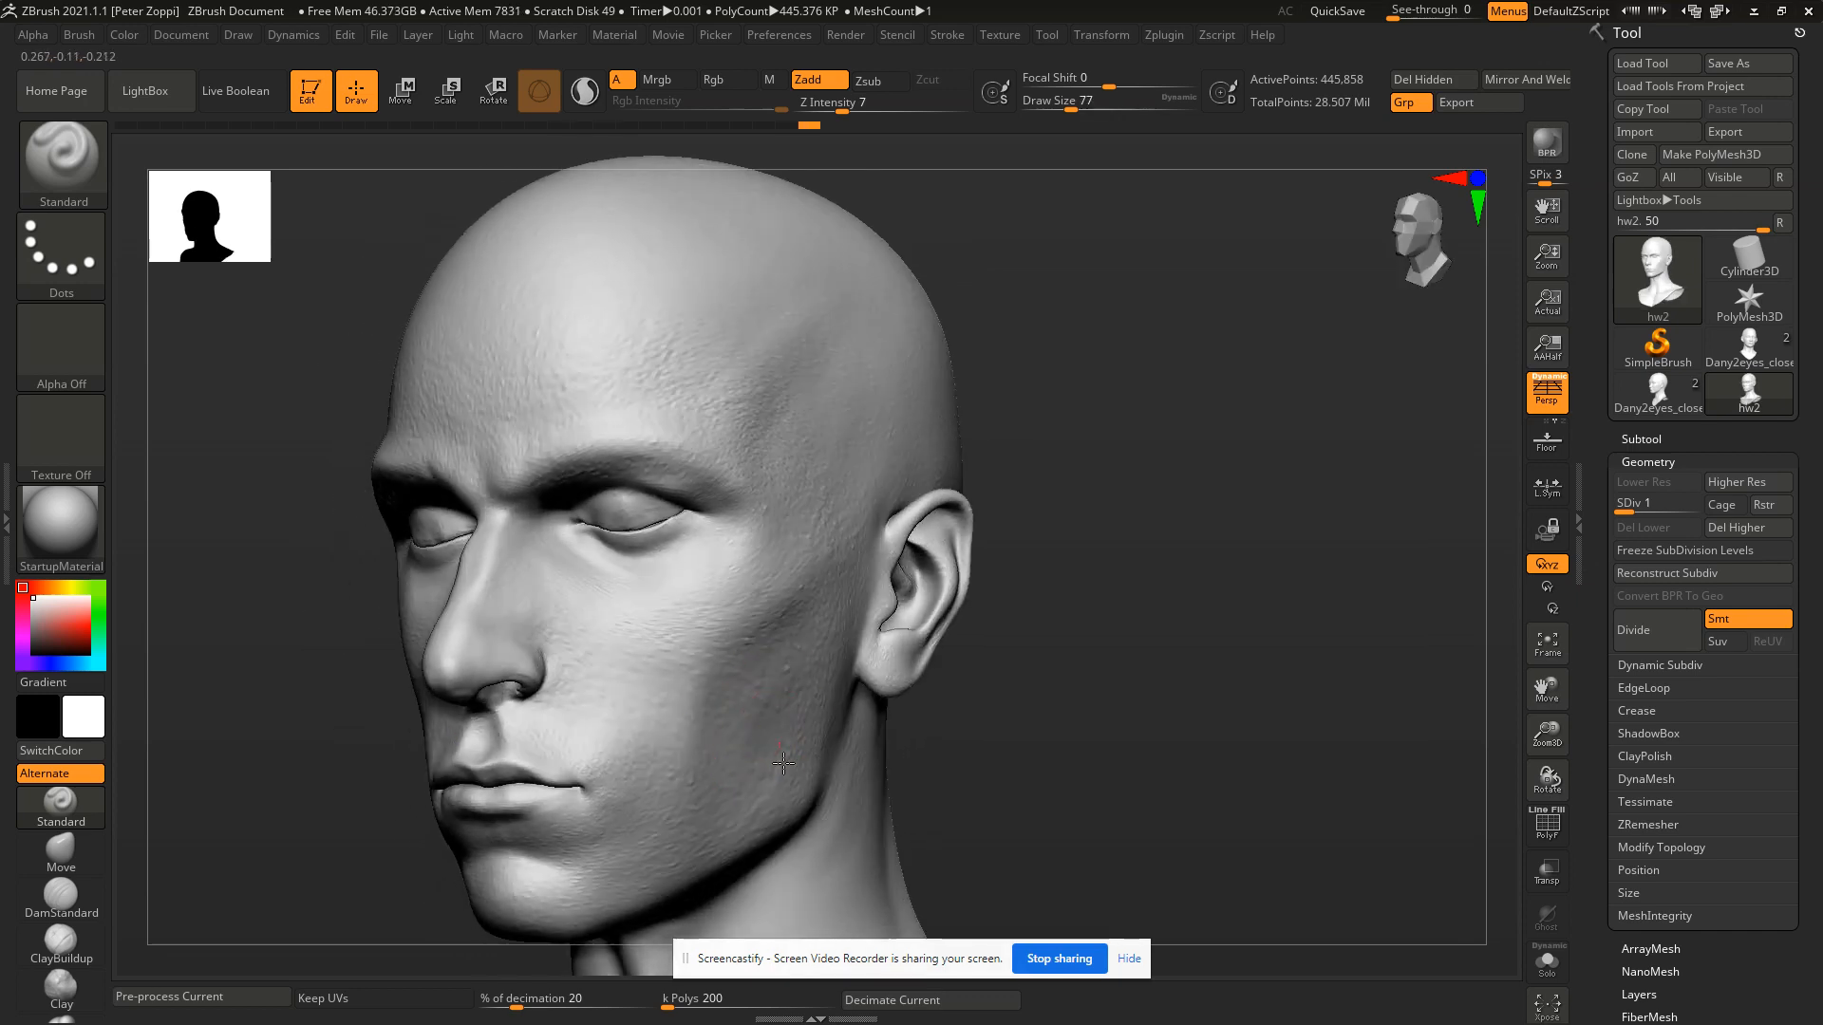
{"action": "key", "text": "alt+Tab"}
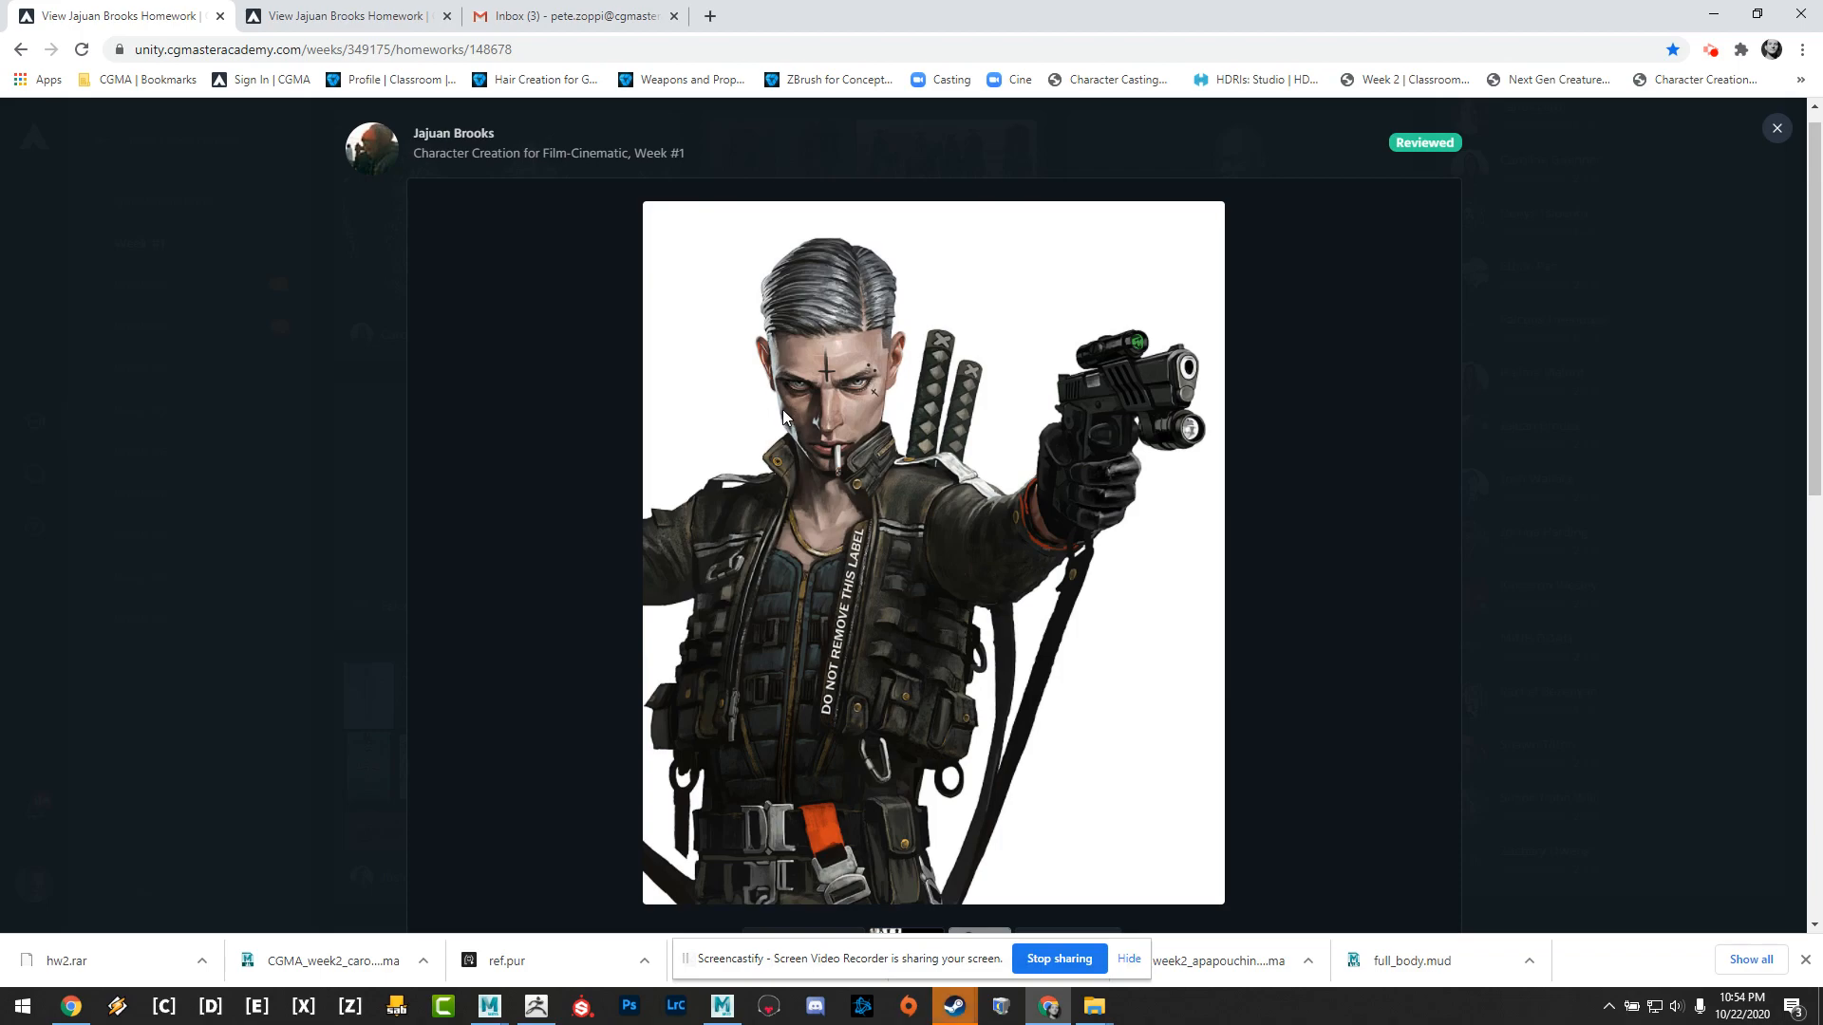
{"action": "key", "text": "alt+Tab"}
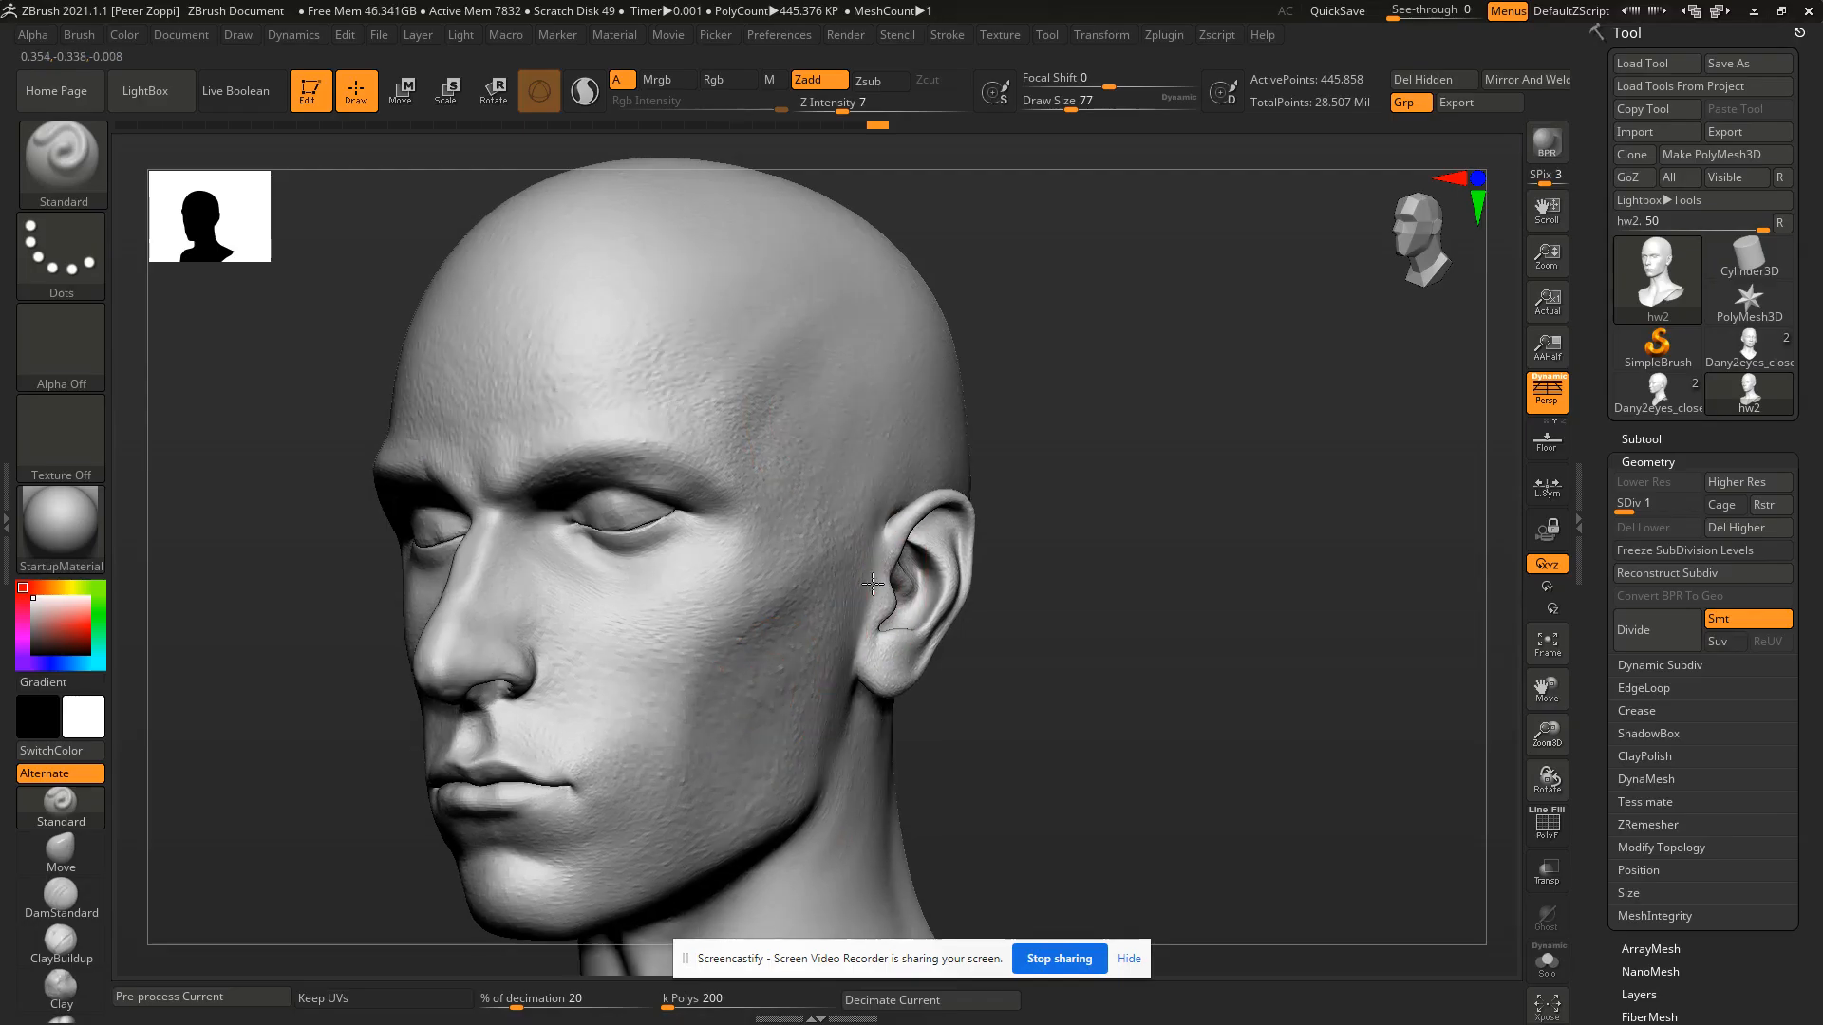
Shape the lower cheek at draw size 65, then sculpt down the back of the jaw at draw size 97.
{"action": "key", "text": "s"}
{"action": "mouse_move", "coordinate": [782, 774]}
{"action": "left_mouse_down"}
{"action": "mouse_move", "coordinate": [741, 753]}
{"action": "mouse_move", "coordinate": [743, 707]}
{"action": "mouse_move", "coordinate": [702, 721]}
{"action": "left_mouse_up"}
{"action": "mouse_move", "coordinate": [699, 727]}
{"action": "left_mouse_down"}
{"action": "mouse_move", "coordinate": [703, 787]}
{"action": "mouse_move", "coordinate": [678, 746]}
{"action": "left_mouse_up"}
{"action": "mouse_move", "coordinate": [608, 682]}
{"action": "right_mouse_down"}
{"action": "mouse_move", "coordinate": [629, 670]}
{"action": "mouse_move", "coordinate": [742, 722]}
{"action": "right_mouse_up"}
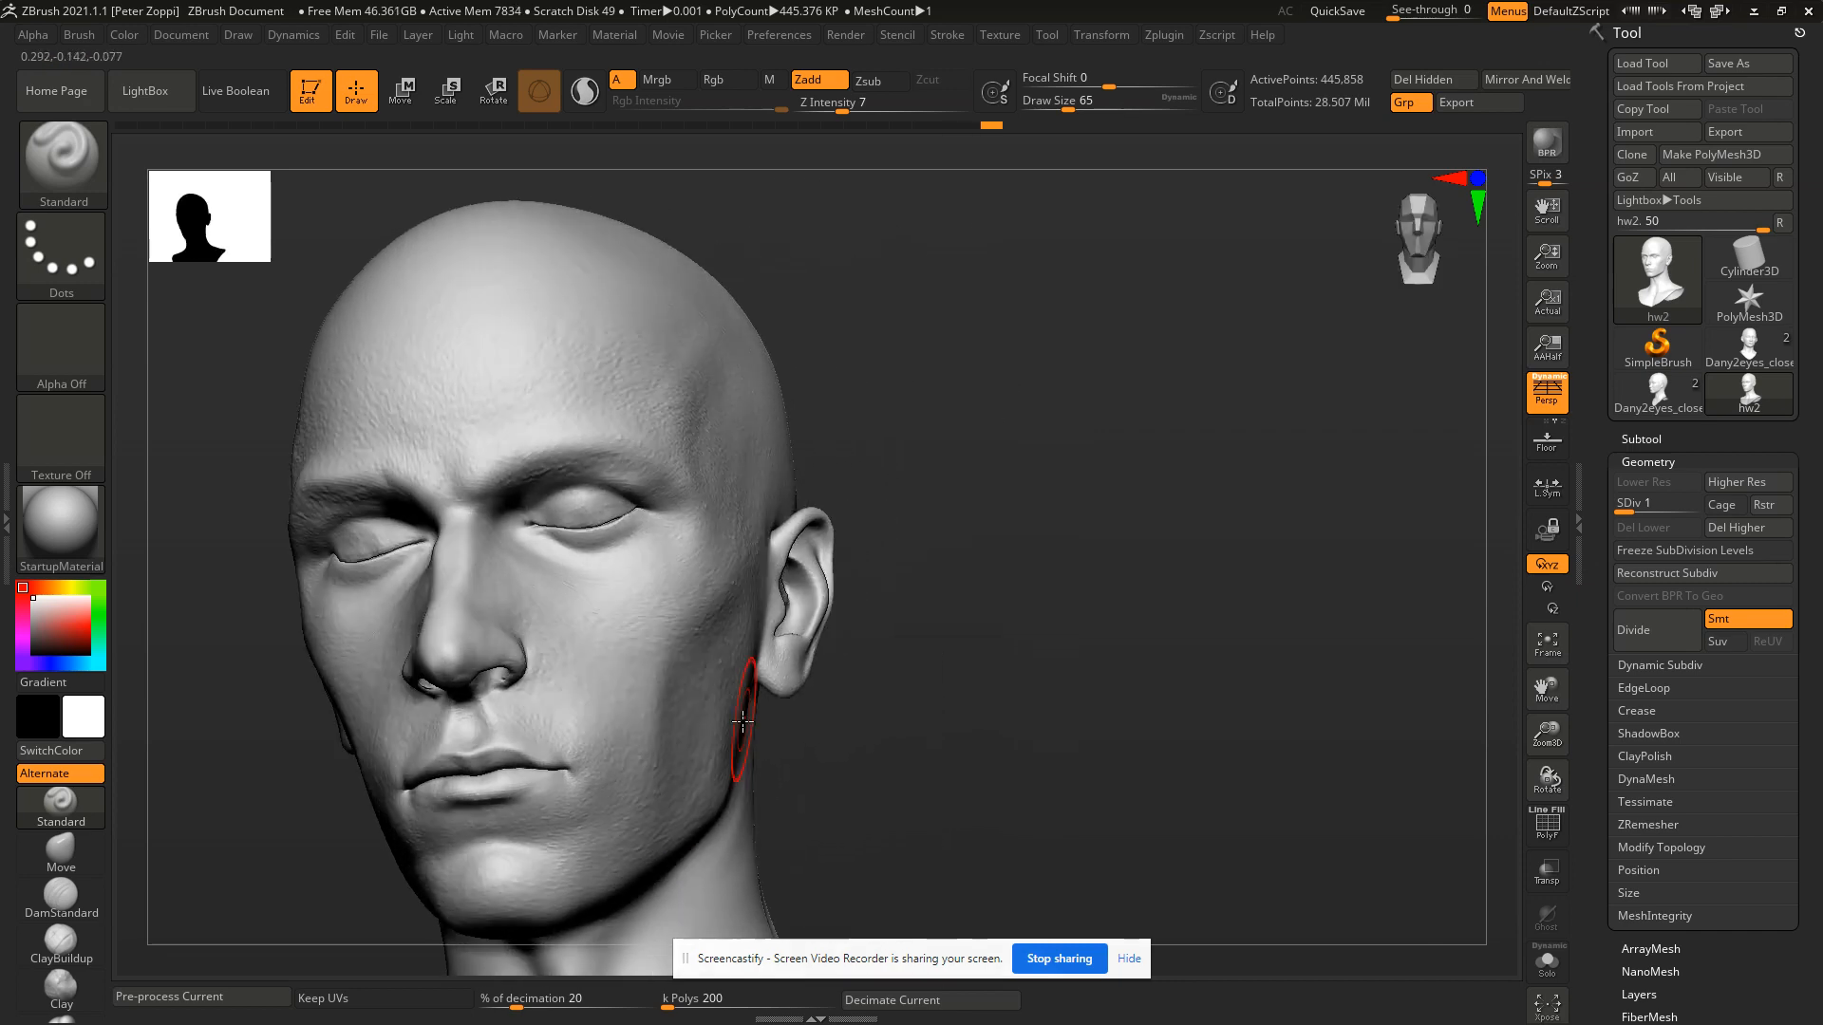
{"action": "key", "text": "s"}
{"action": "left_click_drag", "start_coordinate": [719, 729], "coordinate": [726, 729]}
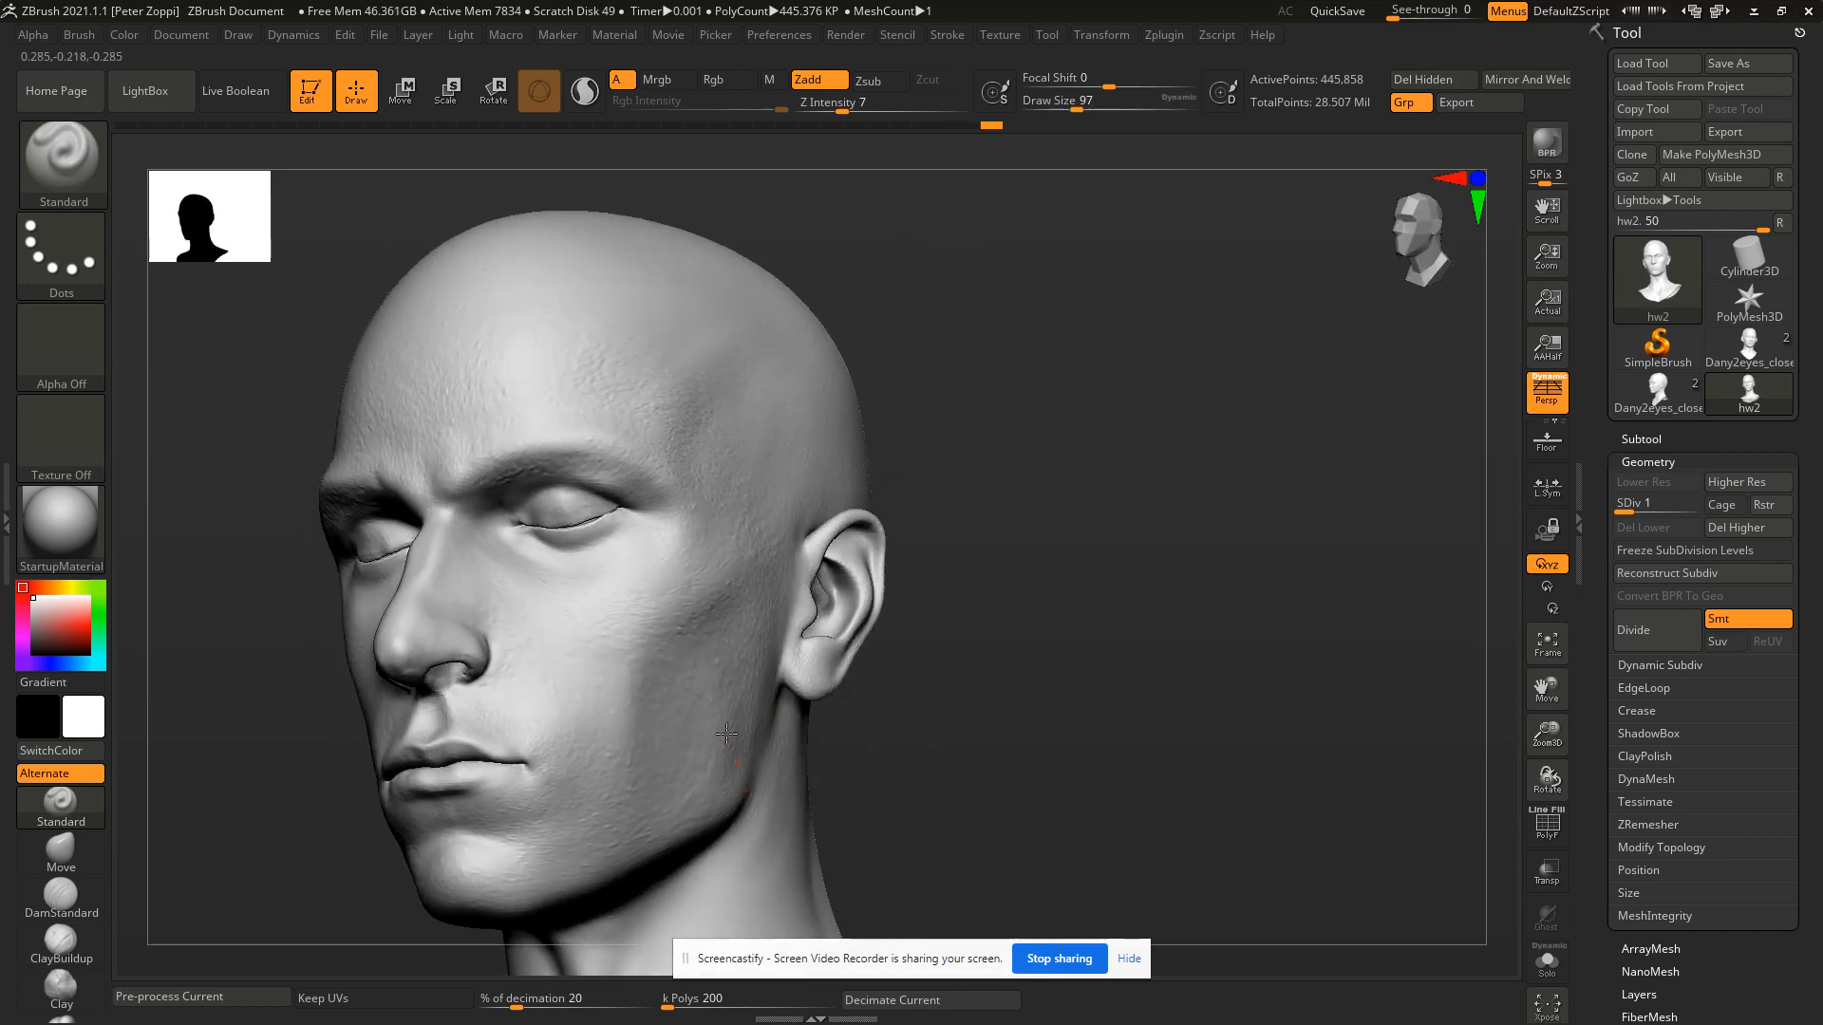
{"action": "left_click_drag", "start_coordinate": [726, 734], "coordinate": [732, 855]}
{"action": "mouse_move", "coordinate": [732, 855]}
{"action": "right_mouse_down"}
{"action": "mouse_move", "coordinate": [758, 722]}
{"action": "mouse_move", "coordinate": [731, 765]}
{"action": "right_mouse_up"}
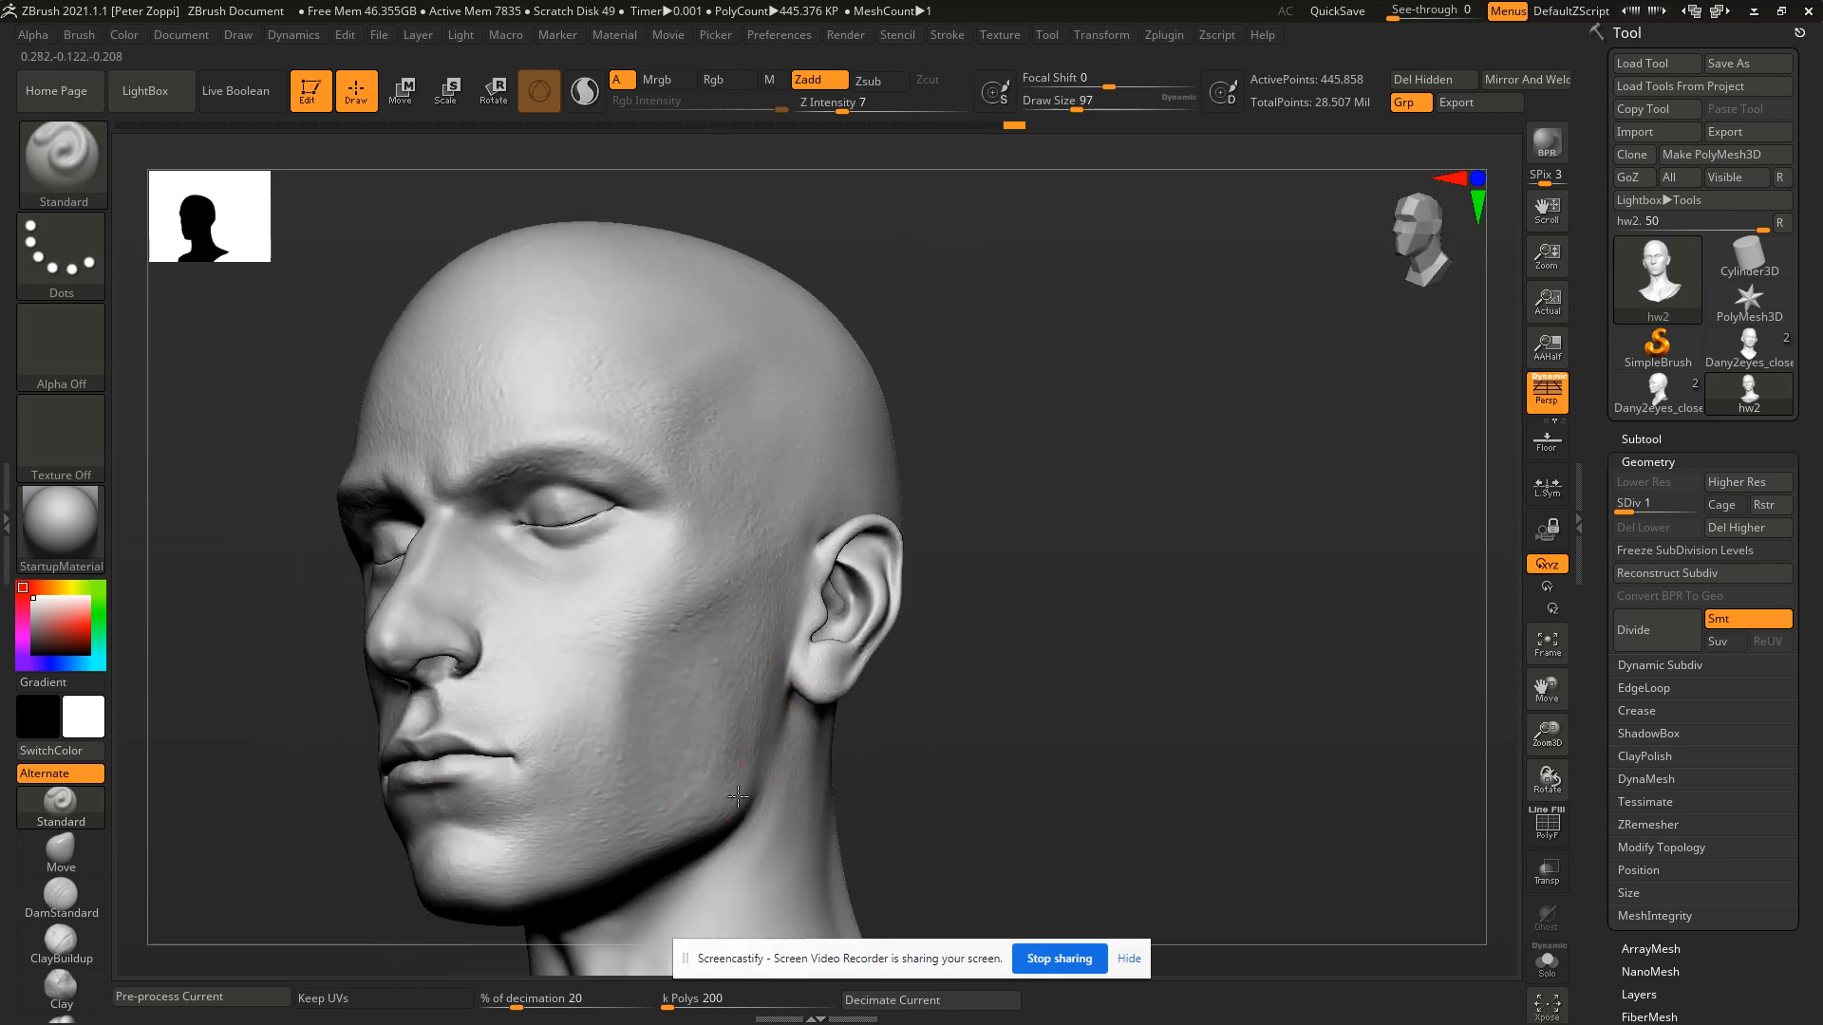
Smooth the area below the cheekbone and rework it with strokes at draw size 97.
{"action": "mouse_move", "coordinate": [714, 701]}
{"action": "right_mouse_down"}
{"action": "mouse_move", "coordinate": [774, 694]}
{"action": "mouse_move", "coordinate": [723, 698]}
{"action": "right_mouse_up"}
{"action": "left_click_drag", "start_coordinate": [720, 623], "coordinate": [698, 584], "text": "shift"}
{"action": "left_click_drag", "start_coordinate": [703, 589], "coordinate": [727, 631], "text": "shift"}
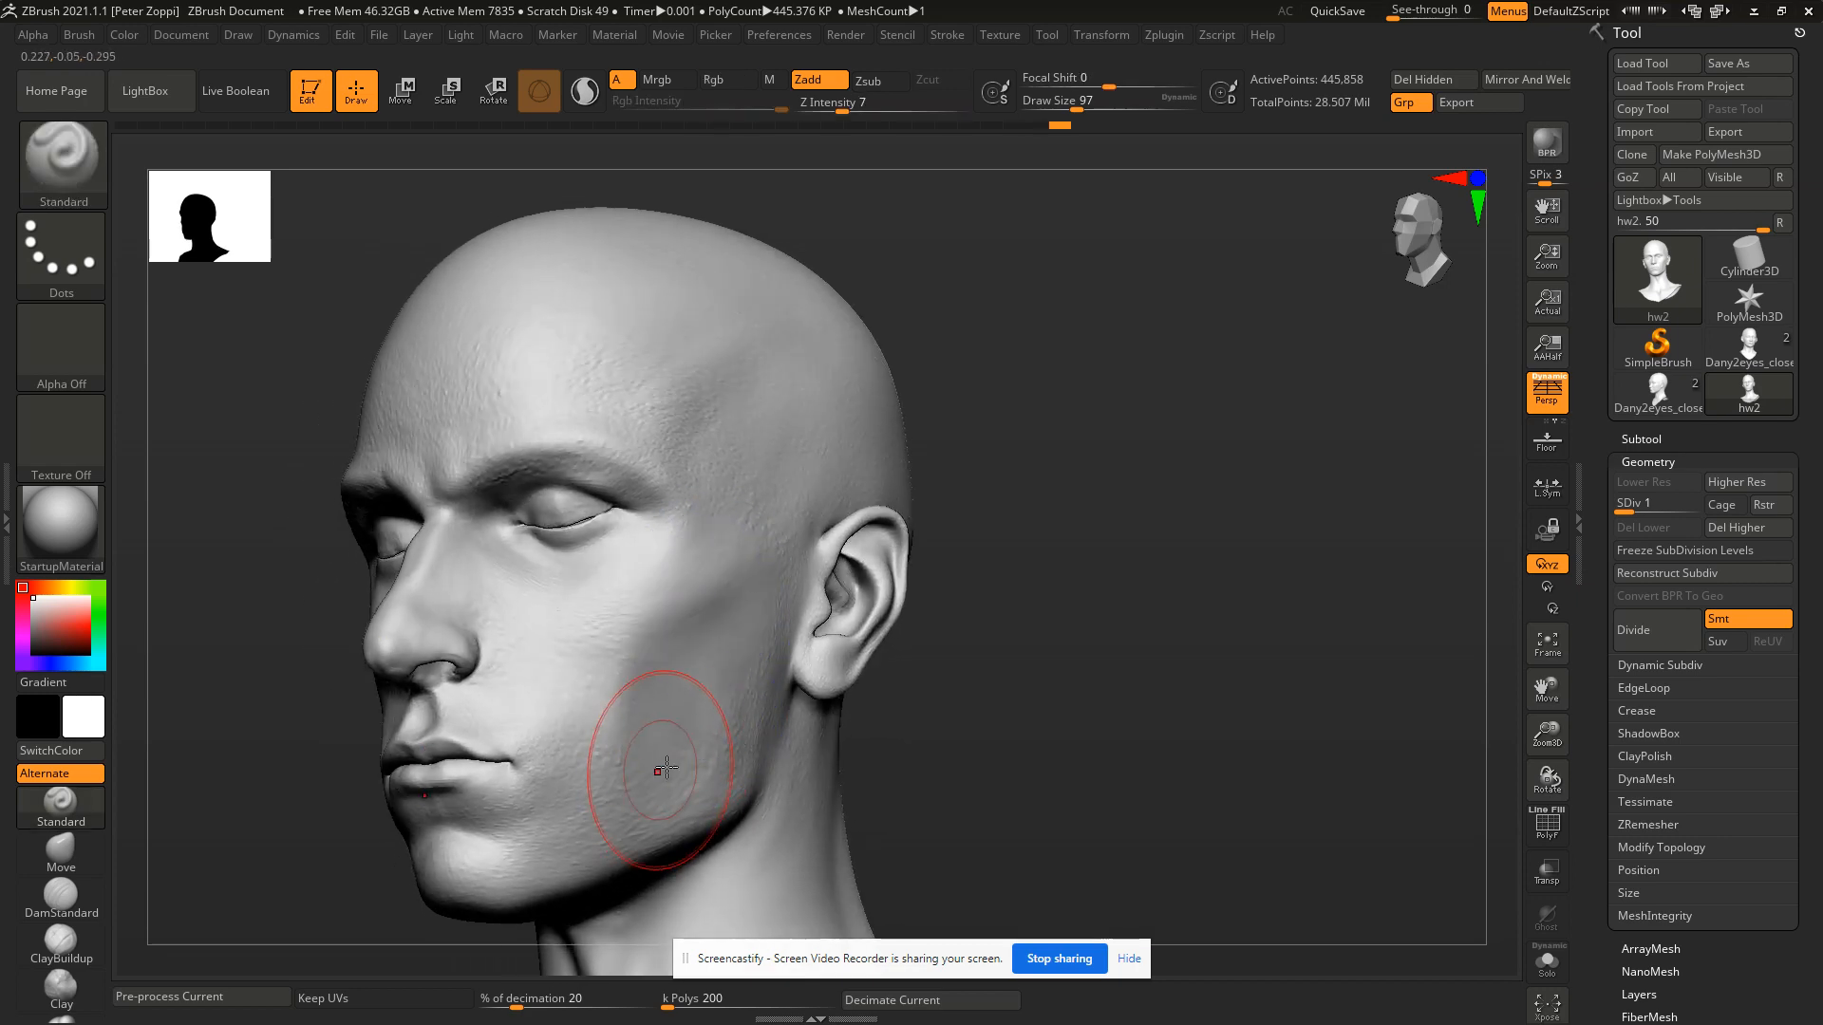
{"action": "mouse_move", "coordinate": [725, 602]}
{"action": "right_mouse_down"}
{"action": "mouse_move", "coordinate": [782, 608]}
{"action": "mouse_move", "coordinate": [718, 604]}
{"action": "right_mouse_up"}
{"action": "key", "text": "bracketright"}
{"action": "left_click_drag", "start_coordinate": [739, 592], "coordinate": [691, 608]}
{"action": "right_click_drag", "start_coordinate": [713, 605], "coordinate": [702, 555]}
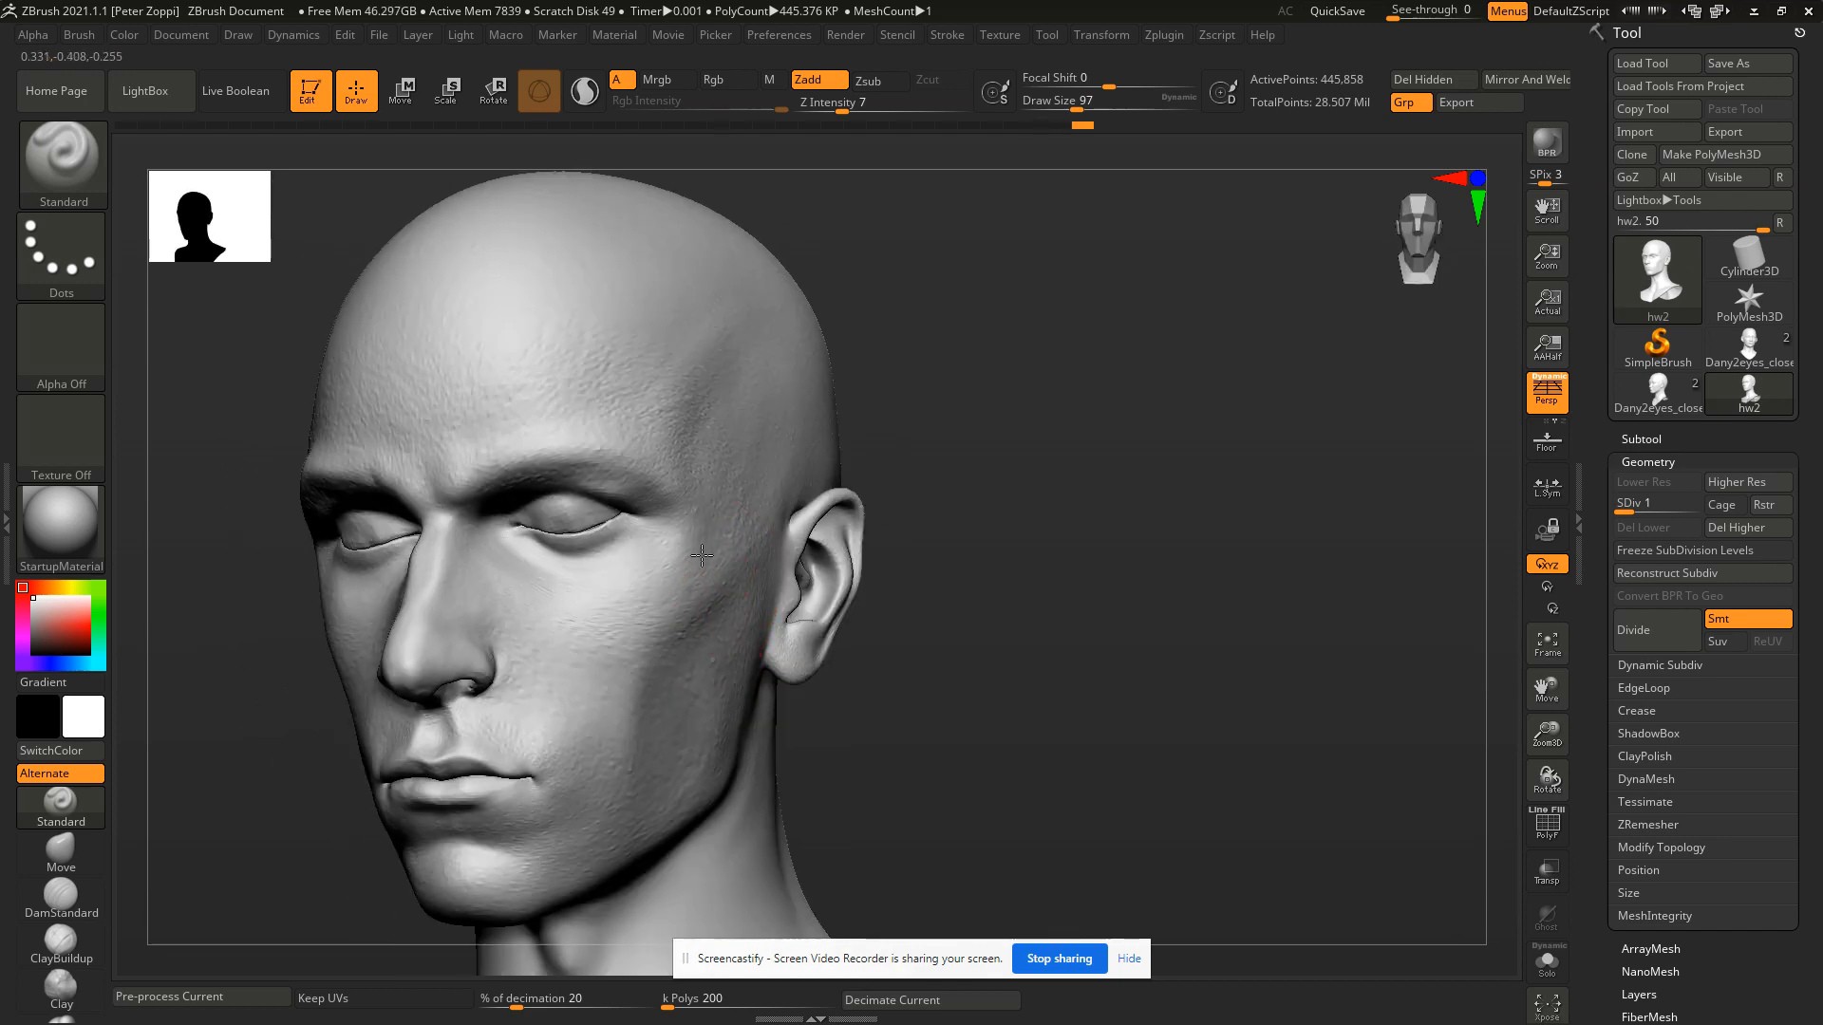
Reduce the draw size to 77 and sculpt the outer cheekbone between the eye and the ear.
{"action": "key", "text": "bracketleft"}
{"action": "left_click_drag", "start_coordinate": [697, 512], "coordinate": [694, 532]}
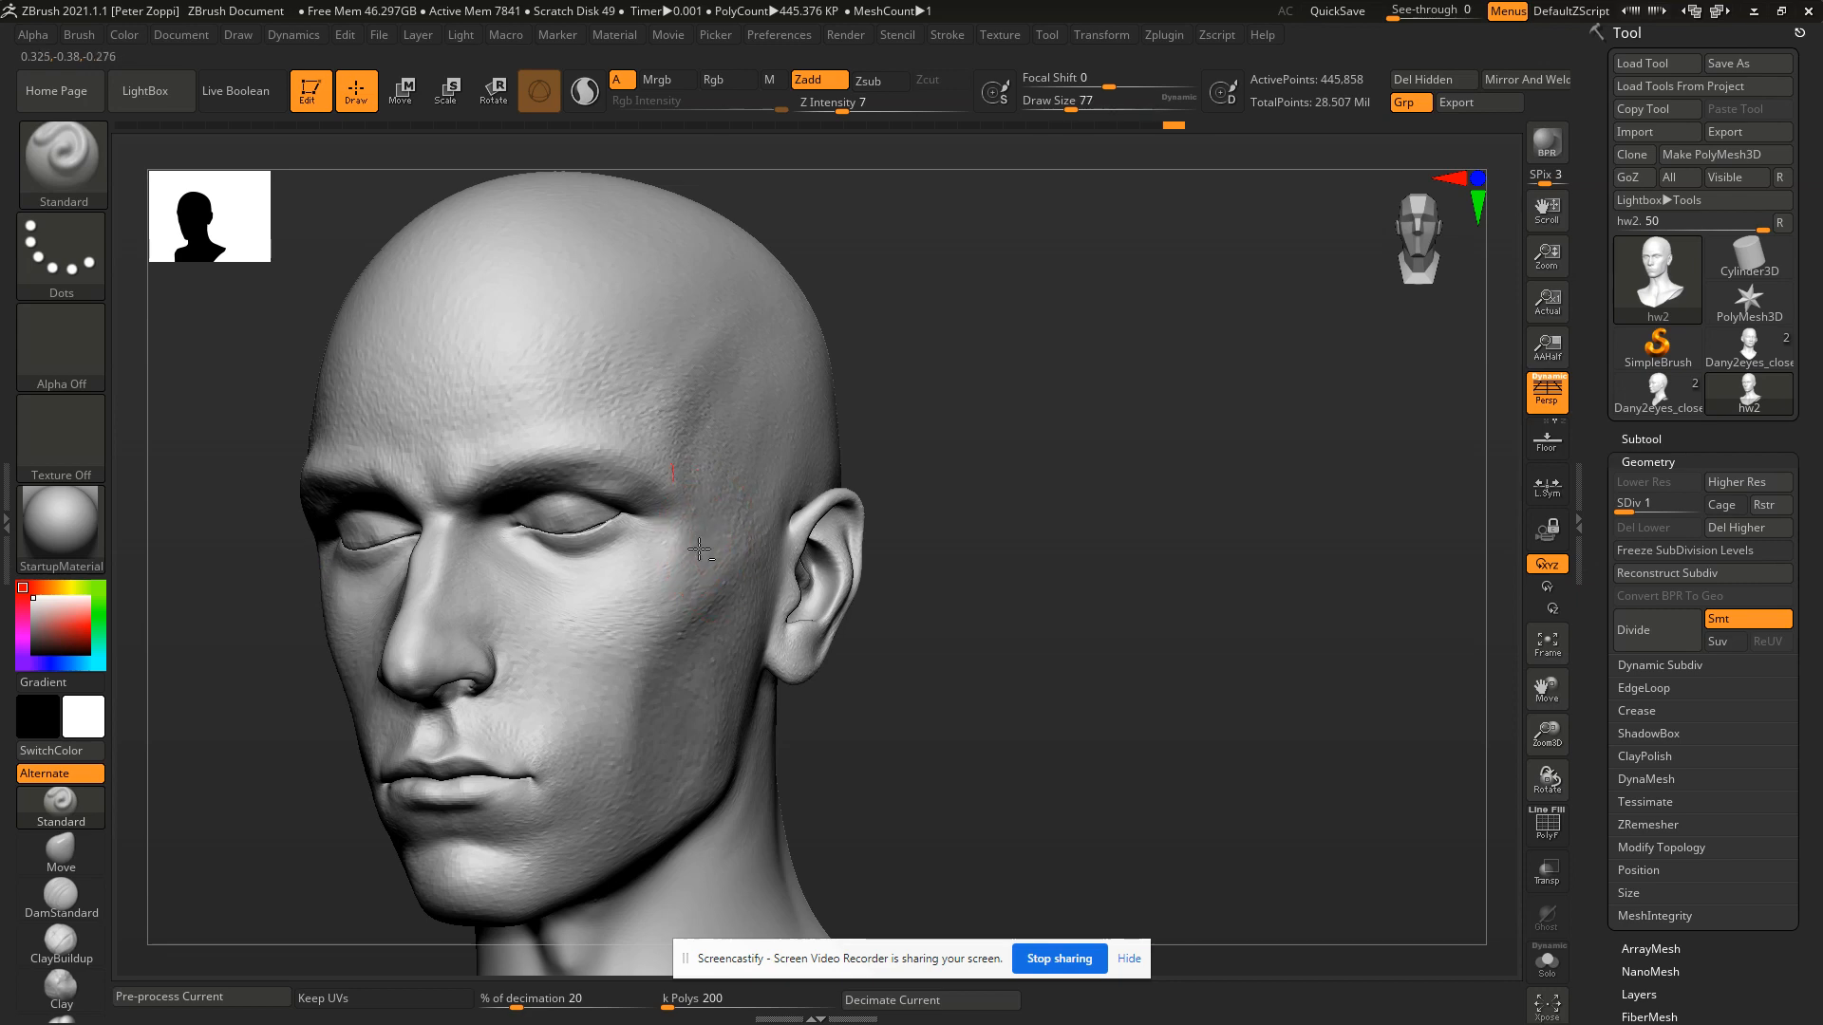
{"action": "mouse_move", "coordinate": [700, 549]}
{"action": "right_mouse_down"}
{"action": "mouse_move", "coordinate": [760, 532]}
{"action": "mouse_move", "coordinate": [743, 580]}
{"action": "right_mouse_up"}
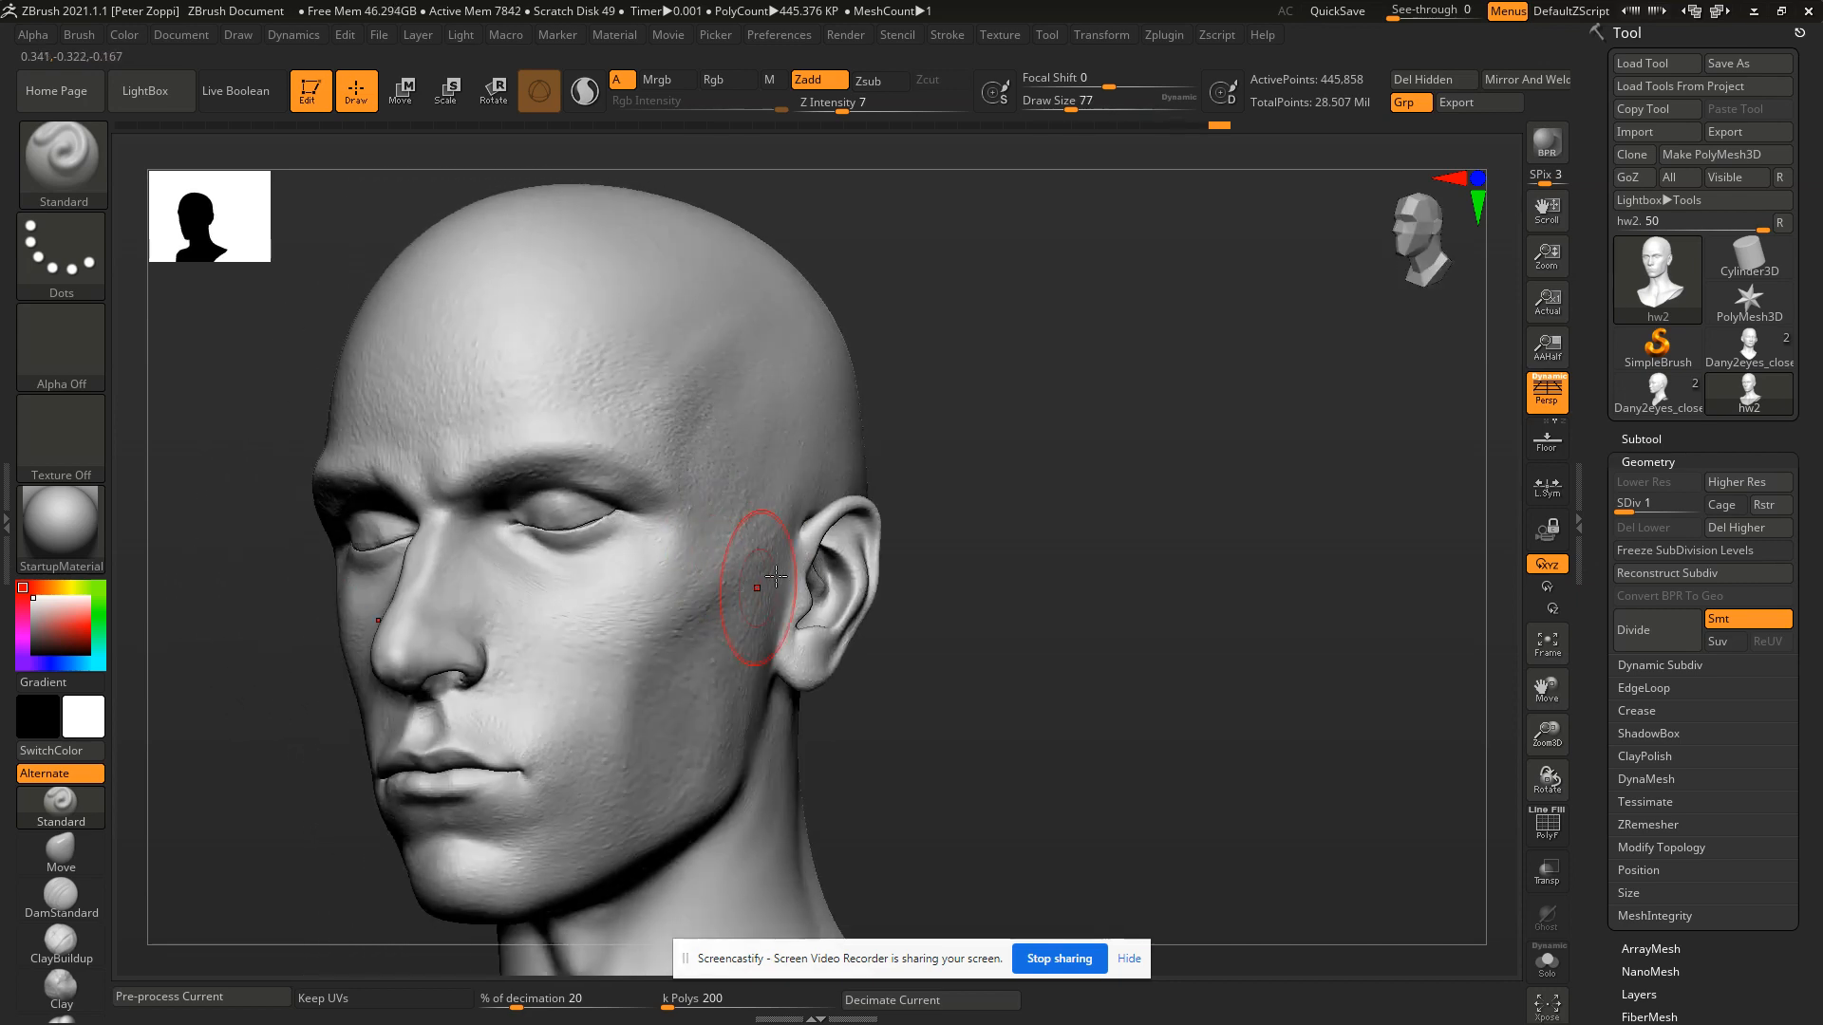
{"action": "mouse_move", "coordinate": [680, 732]}
{"action": "right_mouse_down"}
{"action": "mouse_move", "coordinate": [732, 699]}
{"action": "mouse_move", "coordinate": [612, 712]}
{"action": "mouse_move", "coordinate": [590, 753]}
{"action": "right_mouse_up"}
Check the concept image in the browser, then shape the lower cheek beside the mouth corner at draw size 54.
{"action": "key", "text": "alt+Tab"}
{"action": "key", "text": "alt+Tab"}
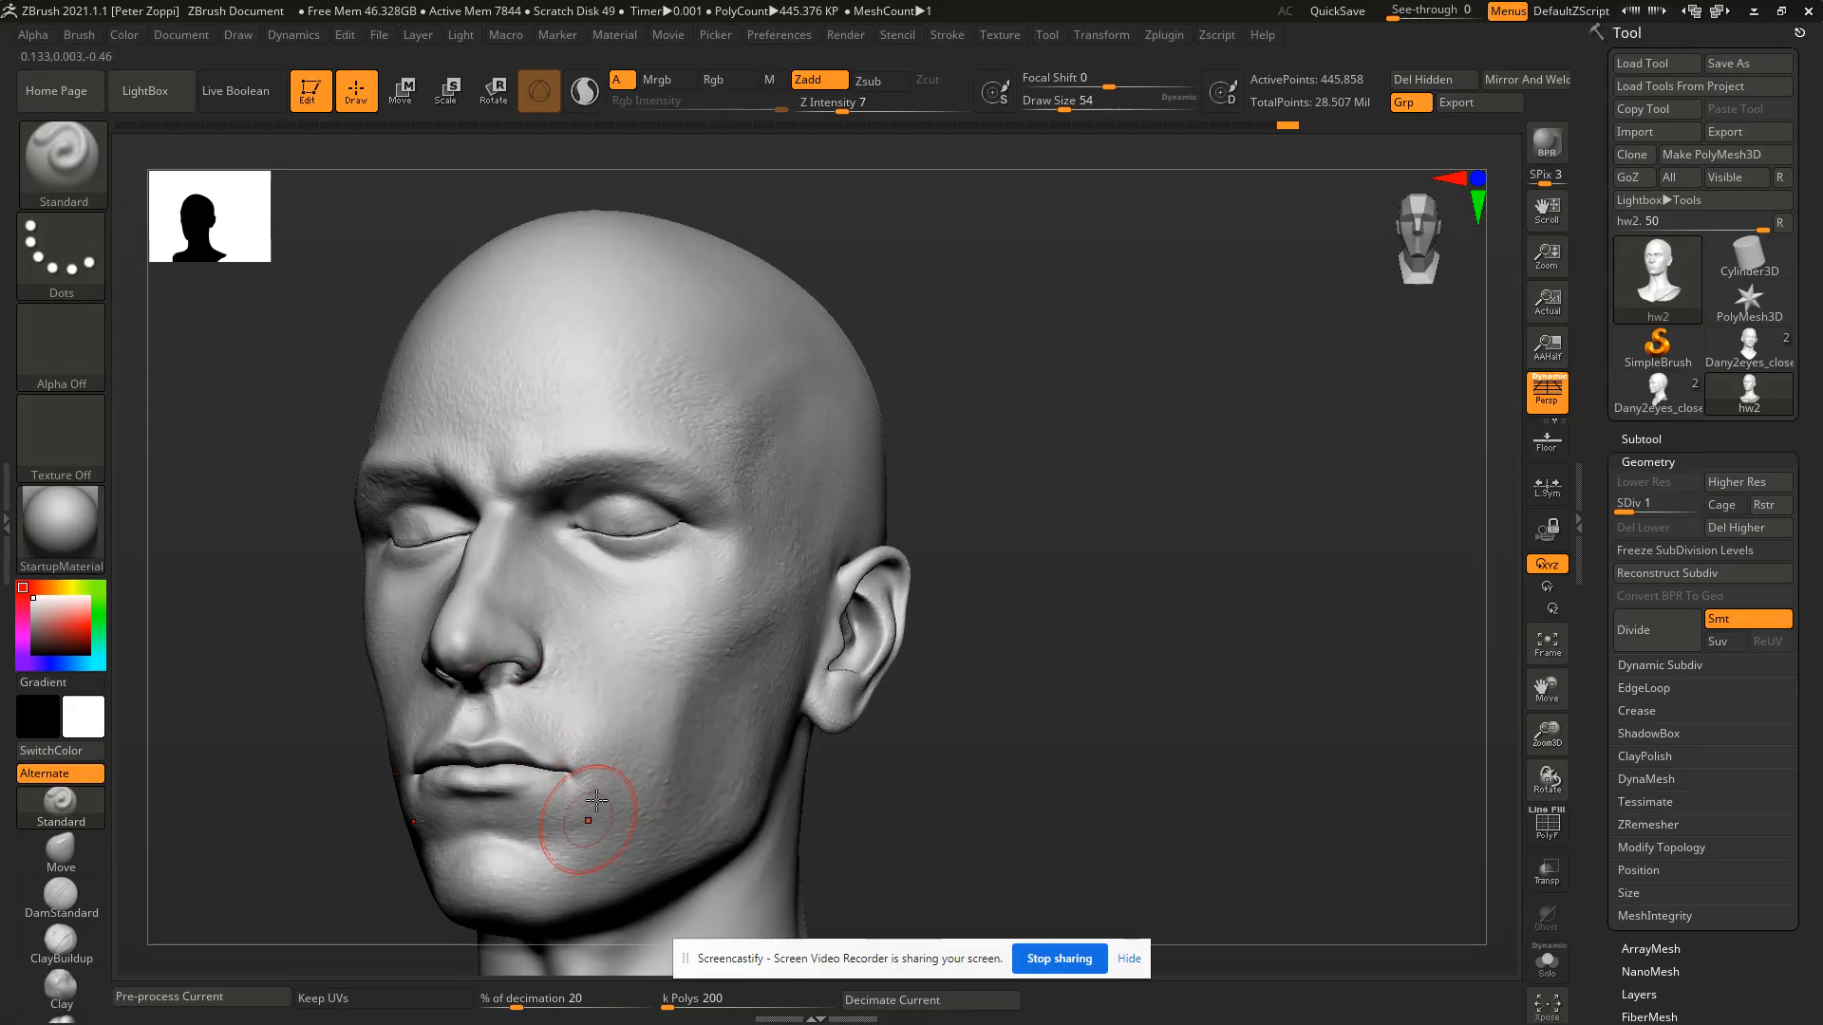
{"action": "mouse_move", "coordinate": [596, 800]}
{"action": "left_mouse_down"}
{"action": "mouse_move", "coordinate": [658, 780]}
{"action": "mouse_move", "coordinate": [676, 750]}
{"action": "left_mouse_up"}
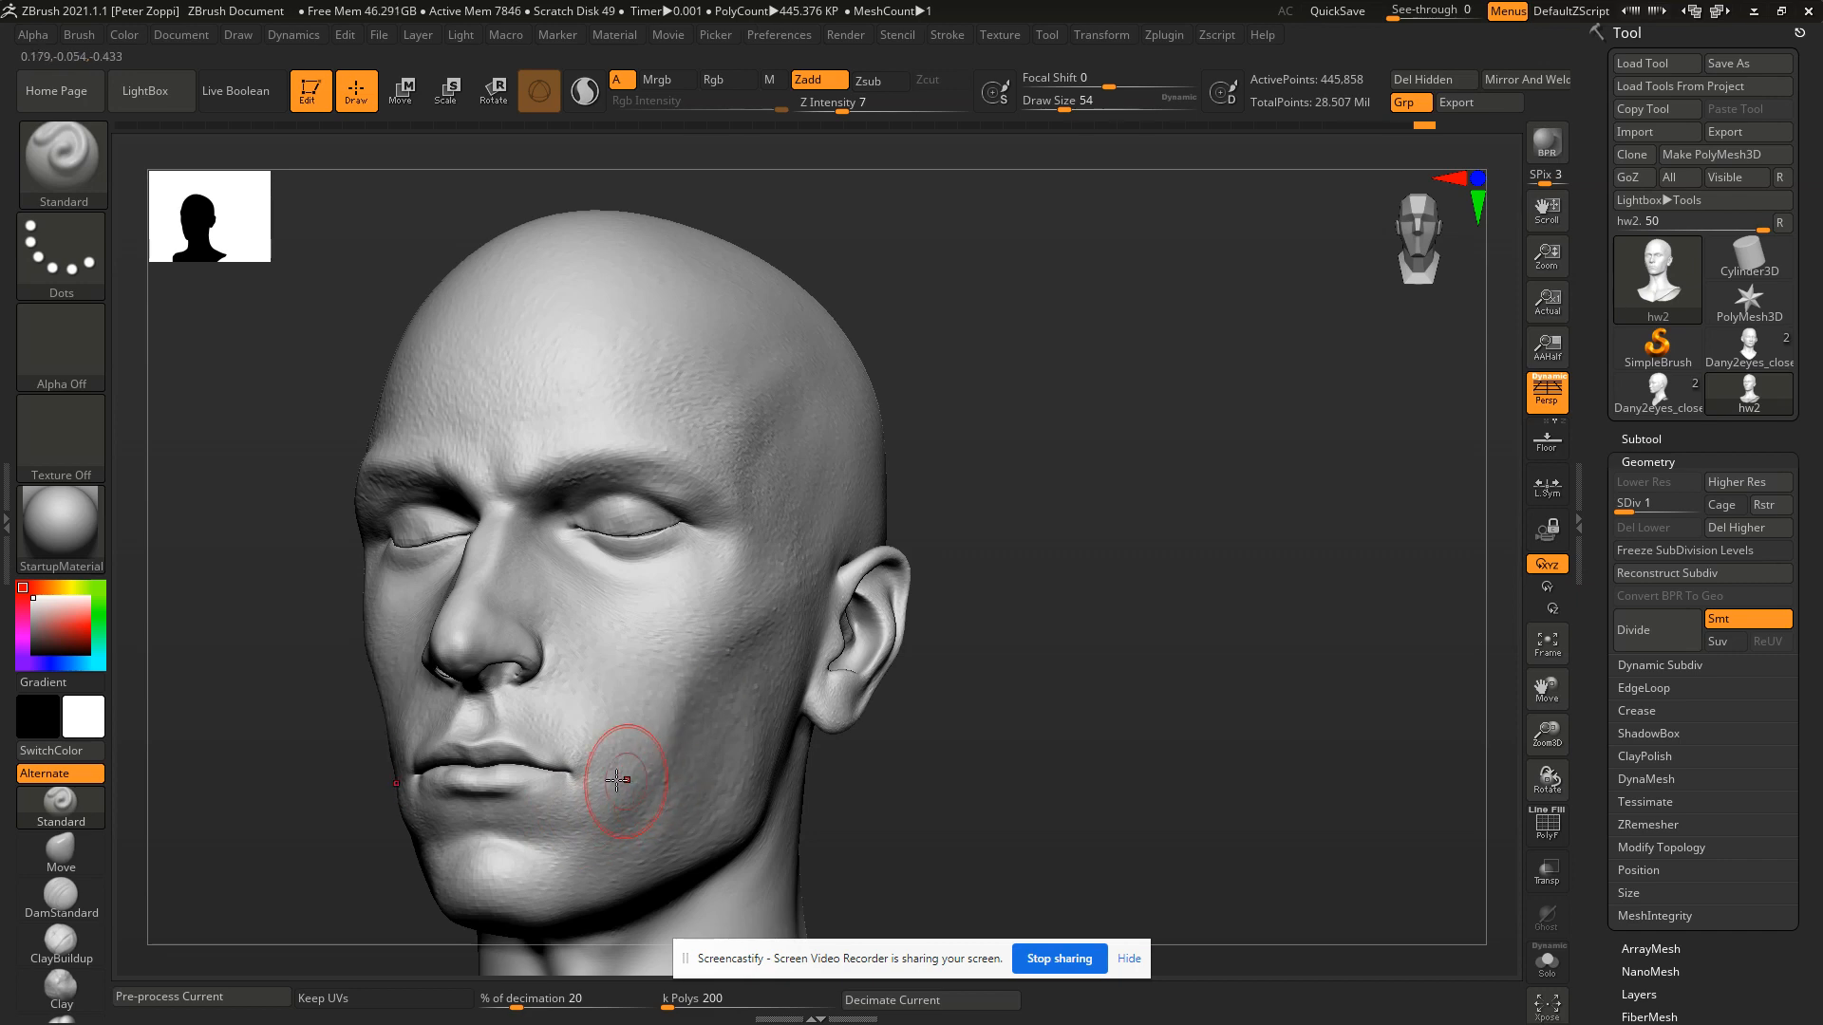
{"action": "right_click_drag", "start_coordinate": [616, 780], "coordinate": [636, 777]}
{"action": "left_click_drag", "start_coordinate": [633, 796], "coordinate": [642, 793]}
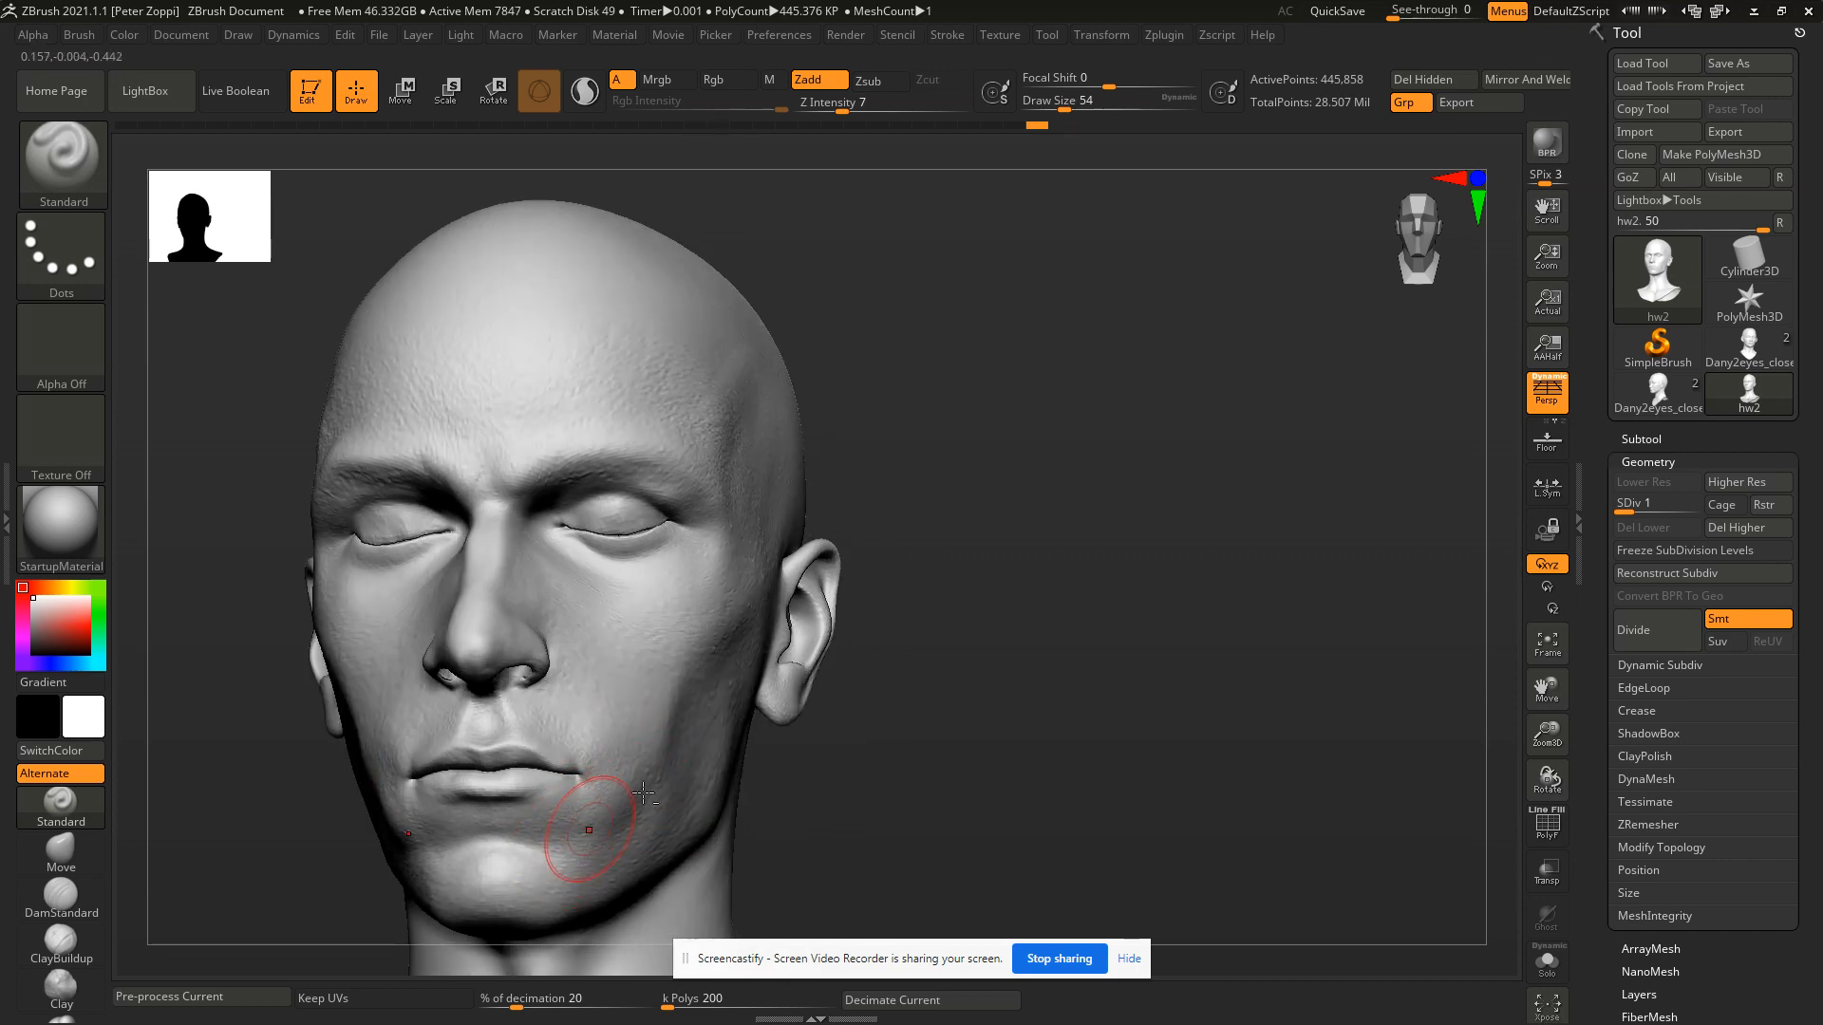
{"action": "right_click_drag", "start_coordinate": [639, 756], "coordinate": [672, 753]}
{"action": "left_click_drag", "start_coordinate": [672, 753], "coordinate": [666, 771]}
{"action": "right_click_drag", "start_coordinate": [667, 771], "coordinate": [634, 770]}
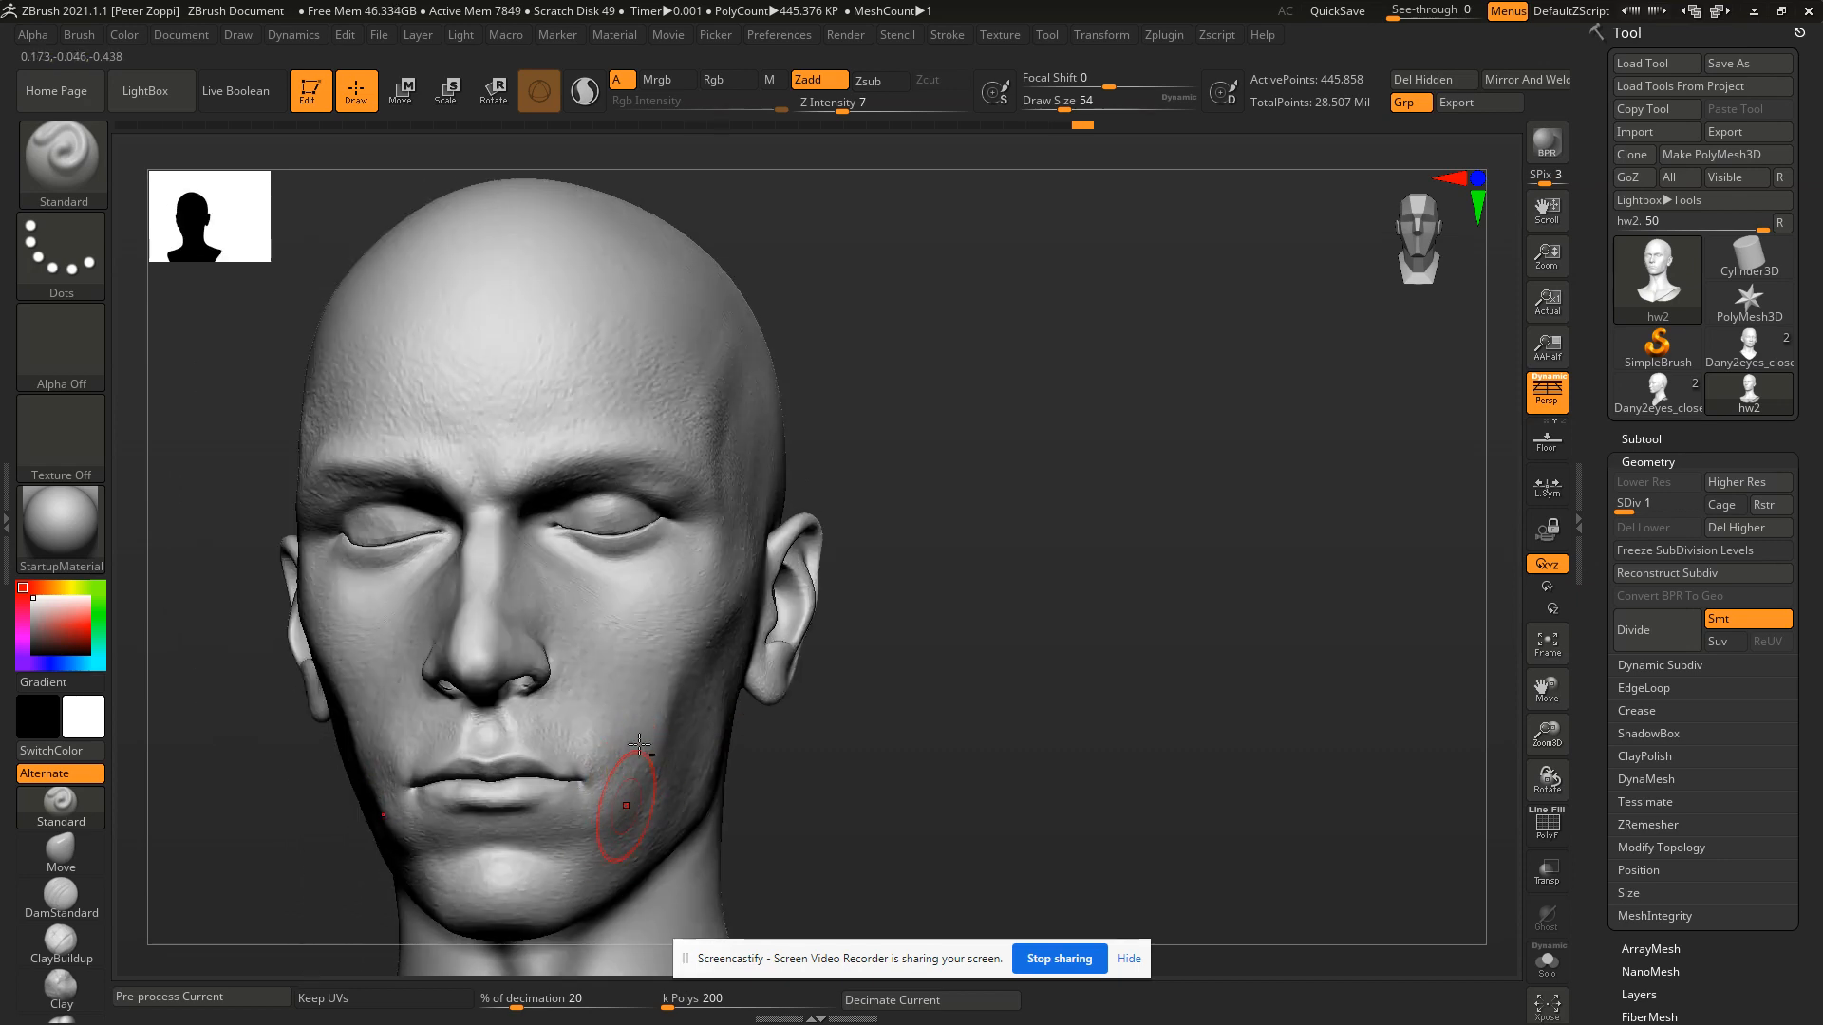
{"action": "mouse_move", "coordinate": [640, 754]}
{"action": "right_mouse_down"}
{"action": "mouse_move", "coordinate": [684, 736]}
{"action": "mouse_move", "coordinate": [602, 746]}
{"action": "right_mouse_up"}
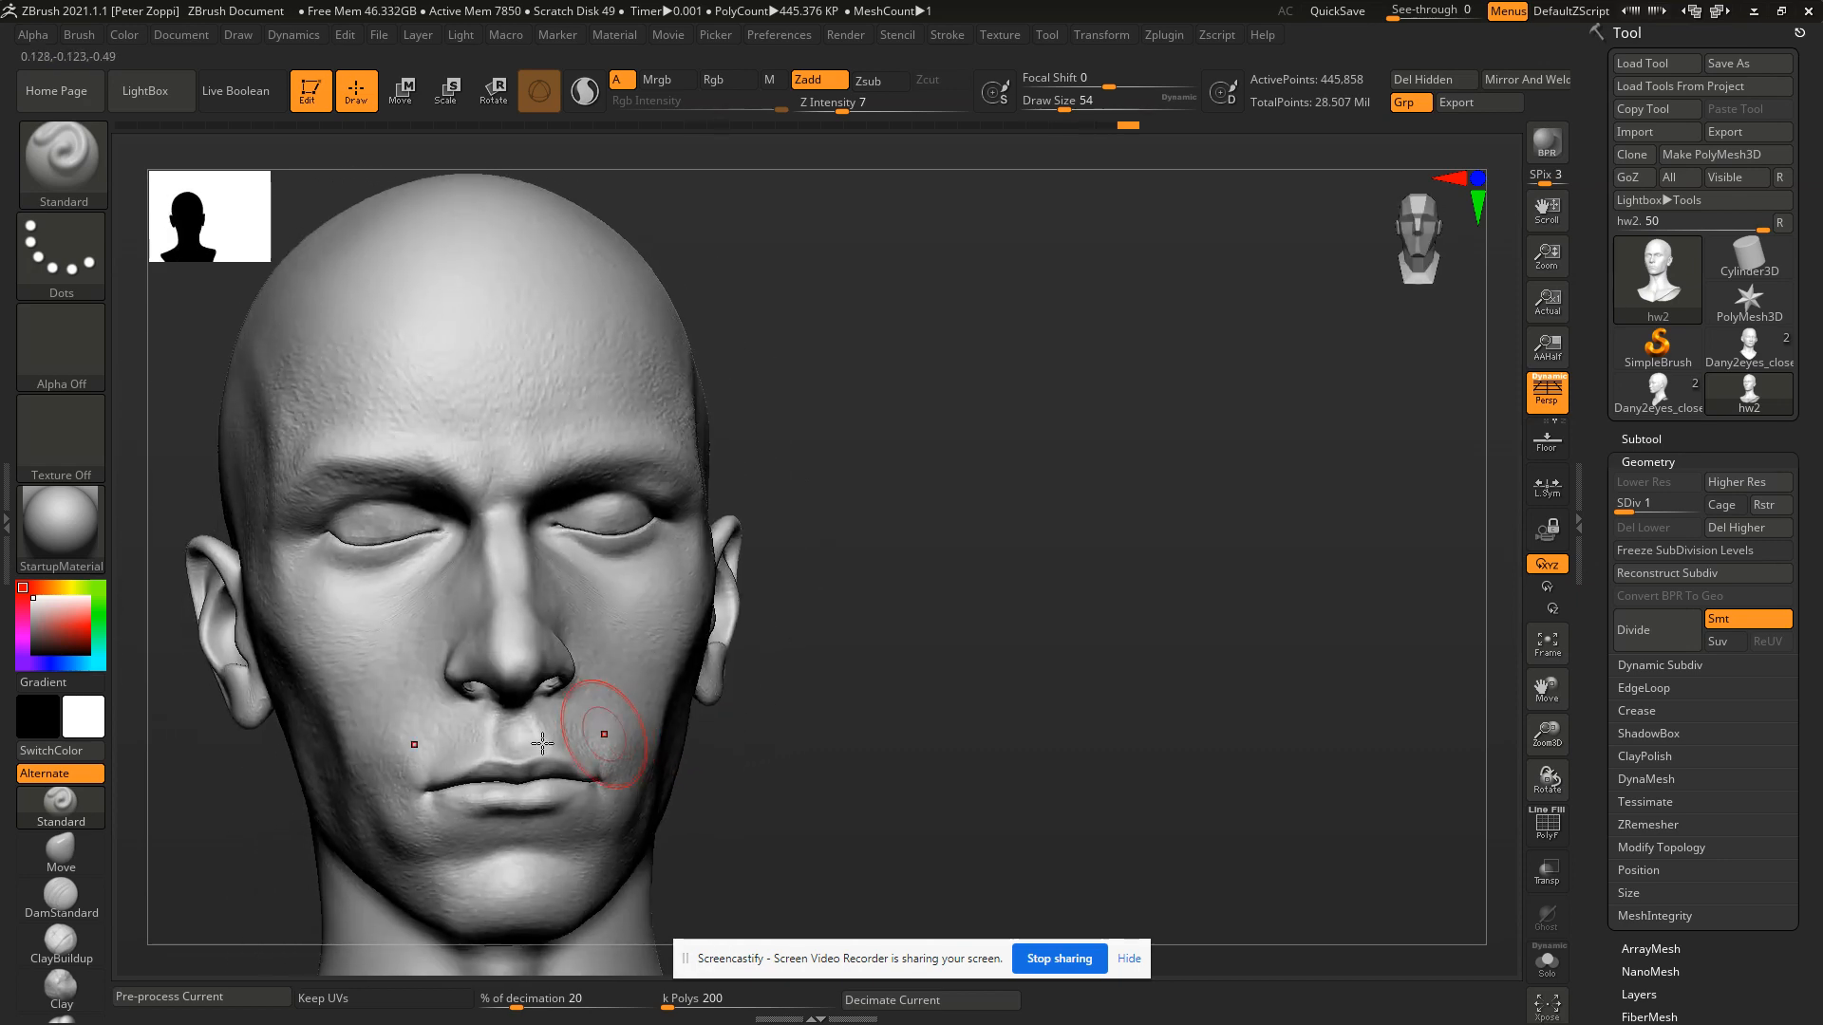
Enlarge the draw size to 83 and sculpt the cheek on the opposite side of the face.
{"action": "key", "text": "s"}
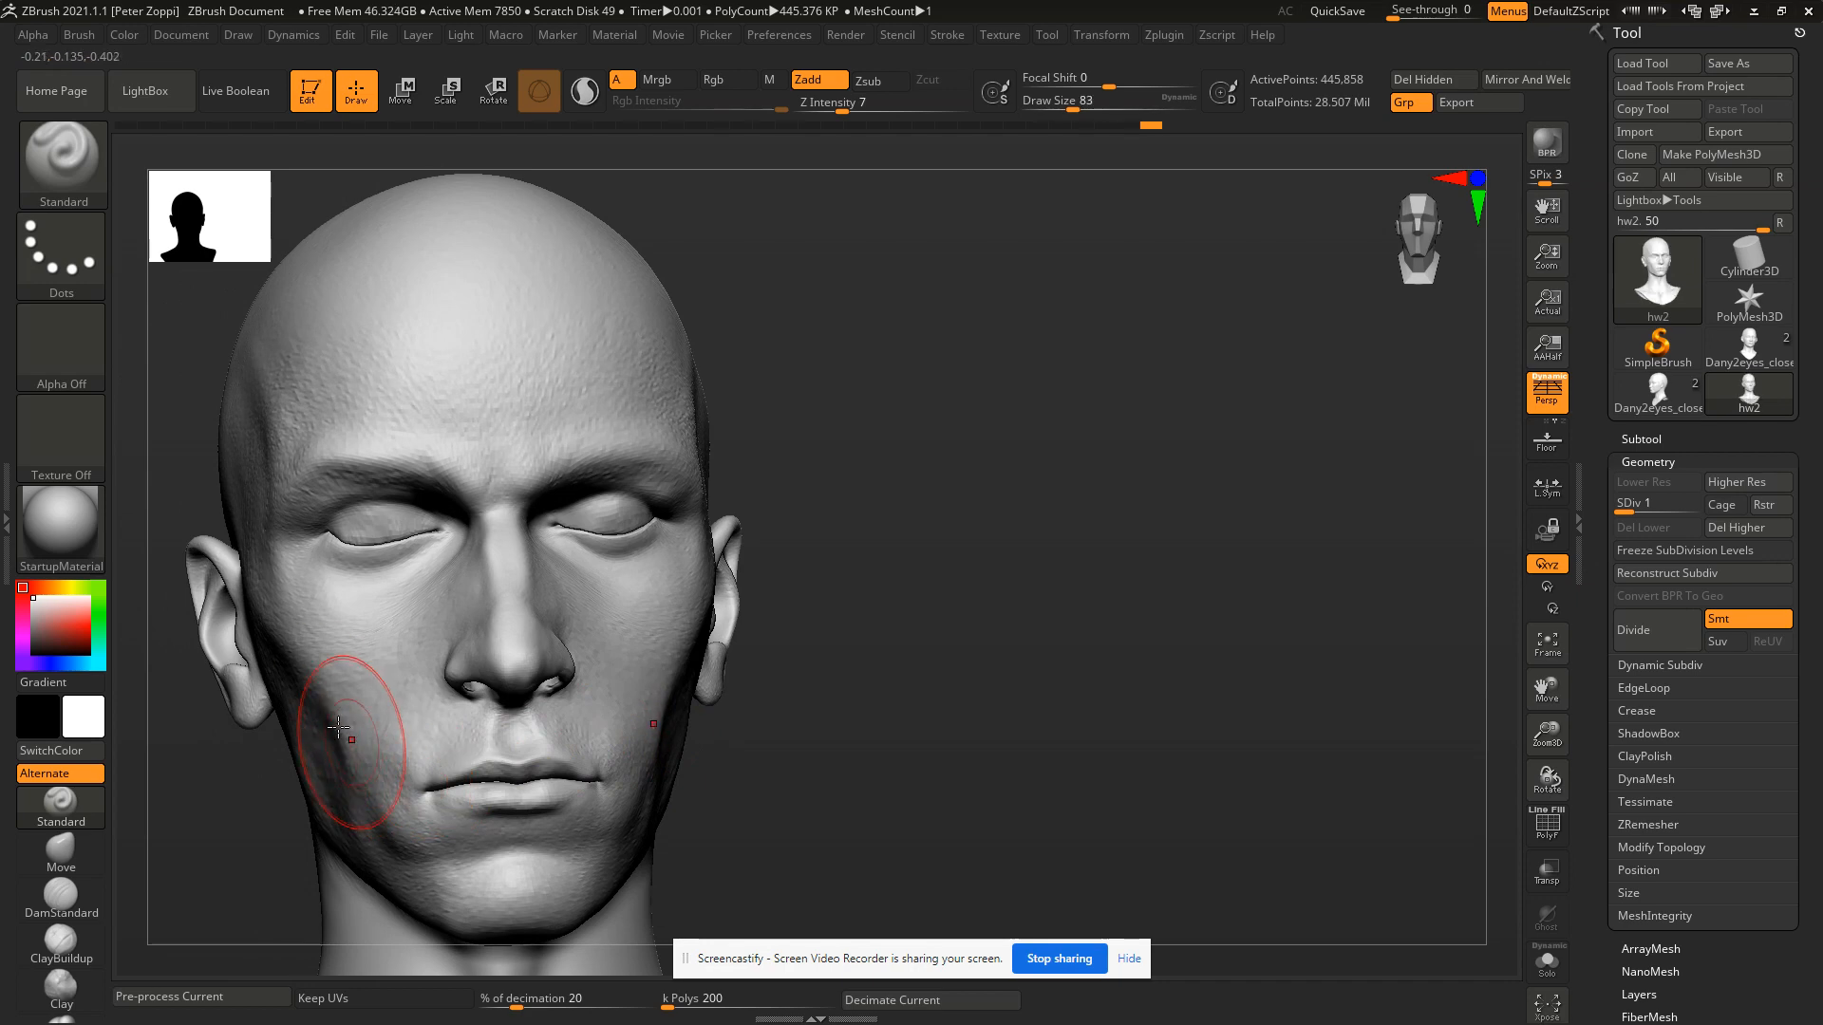
{"action": "mouse_move", "coordinate": [351, 744]}
{"action": "right_mouse_down"}
{"action": "mouse_move", "coordinate": [402, 696]}
{"action": "mouse_move", "coordinate": [380, 695]}
{"action": "mouse_move", "coordinate": [402, 696]}
{"action": "right_mouse_up"}
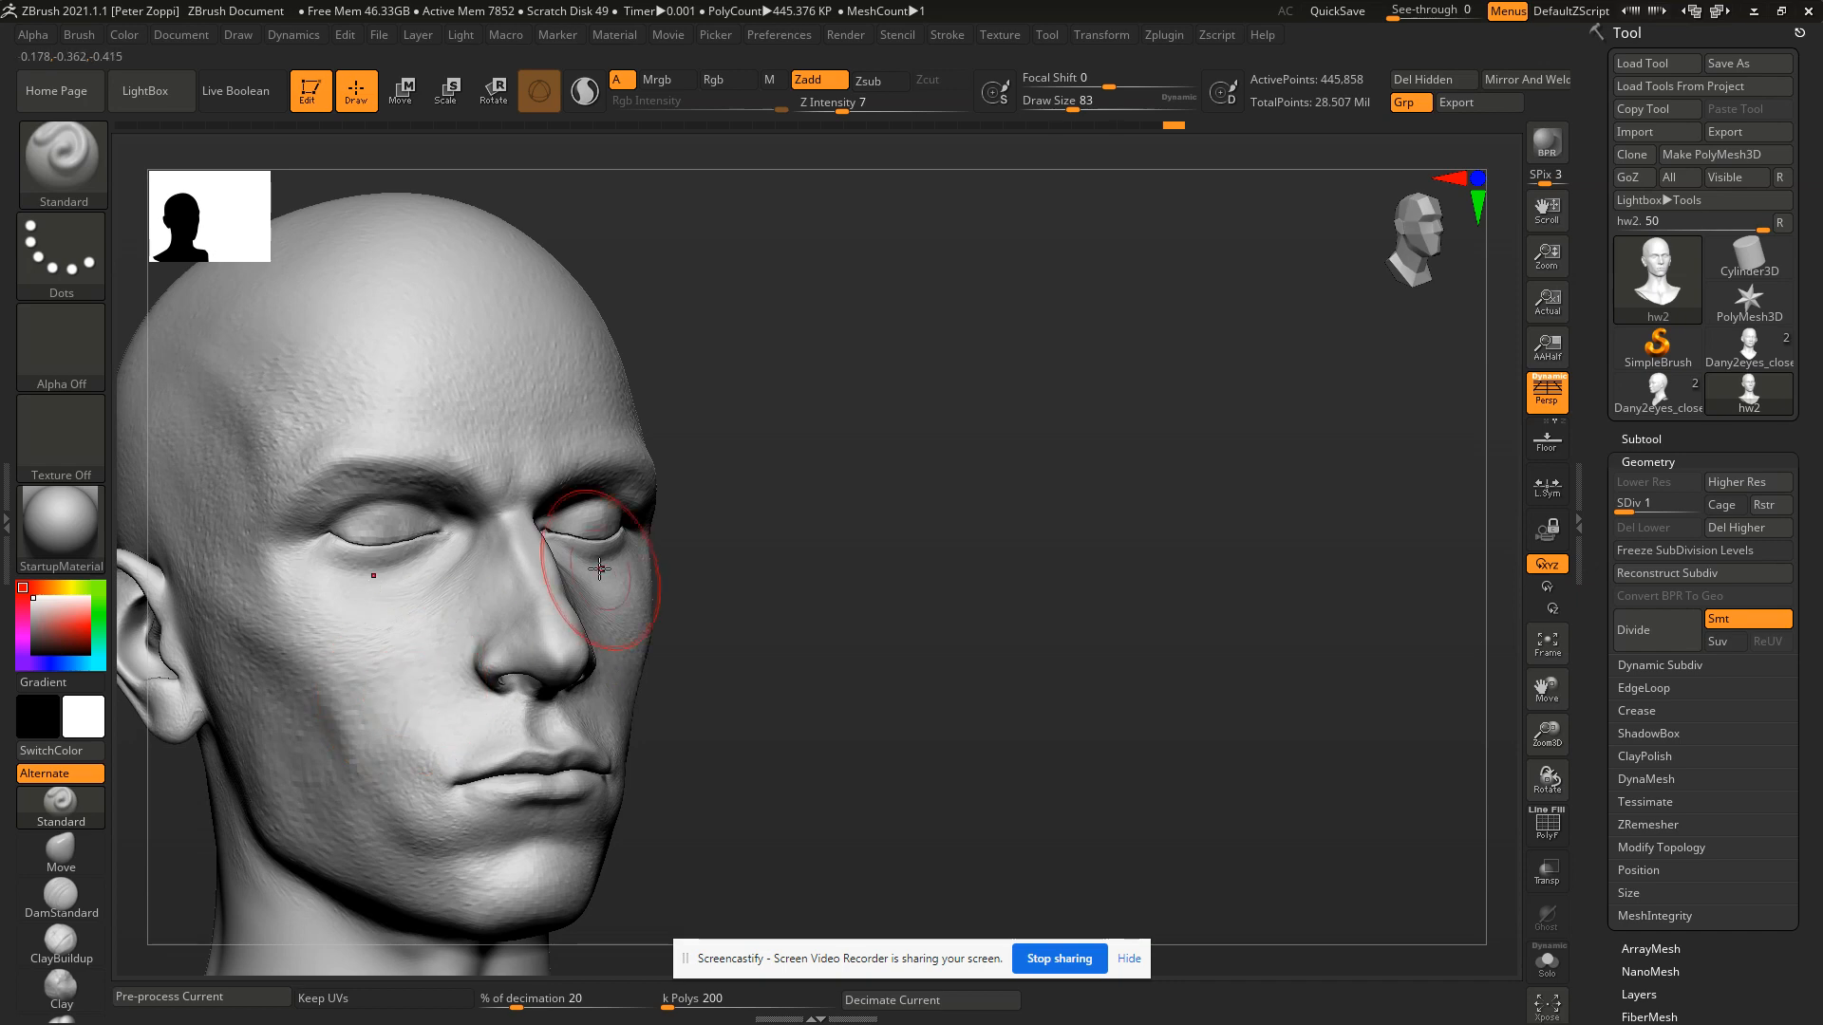
{"action": "right_click_drag", "start_coordinate": [556, 546], "coordinate": [482, 545]}
Adjust the cheek contour below the eye with the Move brush, enlarging the draw size to 104.
{"action": "left_click", "coordinate": [84, 865]}
{"action": "right_click_drag", "start_coordinate": [418, 626], "coordinate": [503, 665], "text": "ctrl"}
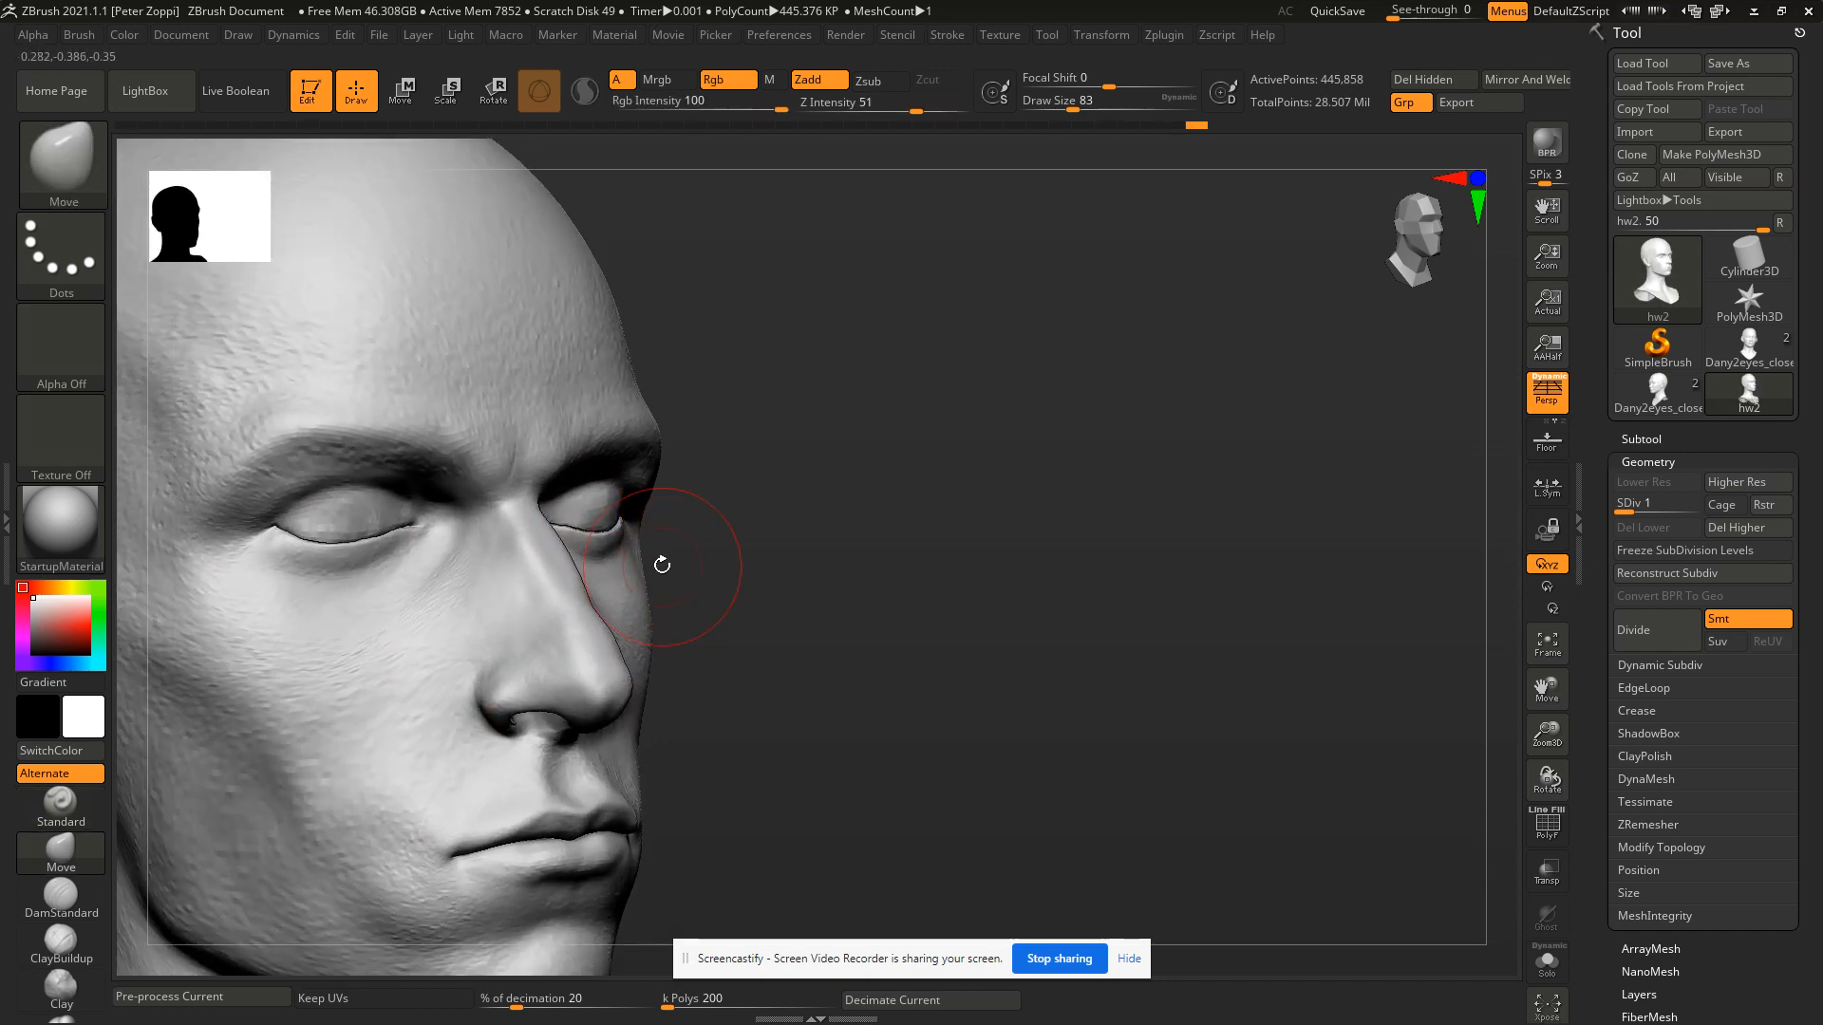
{"action": "right_click_drag", "start_coordinate": [662, 565], "coordinate": [640, 600]}
{"action": "key", "text": "s"}
{"action": "left_click_drag", "start_coordinate": [642, 602], "coordinate": [649, 602]}
{"action": "mouse_move", "coordinate": [654, 634]}
{"action": "right_mouse_down"}
{"action": "mouse_move", "coordinate": [342, 639]}
{"action": "mouse_move", "coordinate": [465, 631]}
{"action": "mouse_move", "coordinate": [511, 605]}
{"action": "mouse_move", "coordinate": [408, 669]}
{"action": "mouse_move", "coordinate": [671, 529]}
{"action": "mouse_move", "coordinate": [939, 508]}
{"action": "mouse_move", "coordinate": [803, 606]}
{"action": "mouse_move", "coordinate": [802, 655]}
{"action": "mouse_move", "coordinate": [767, 628]}
{"action": "mouse_move", "coordinate": [861, 762]}
{"action": "right_mouse_up"}
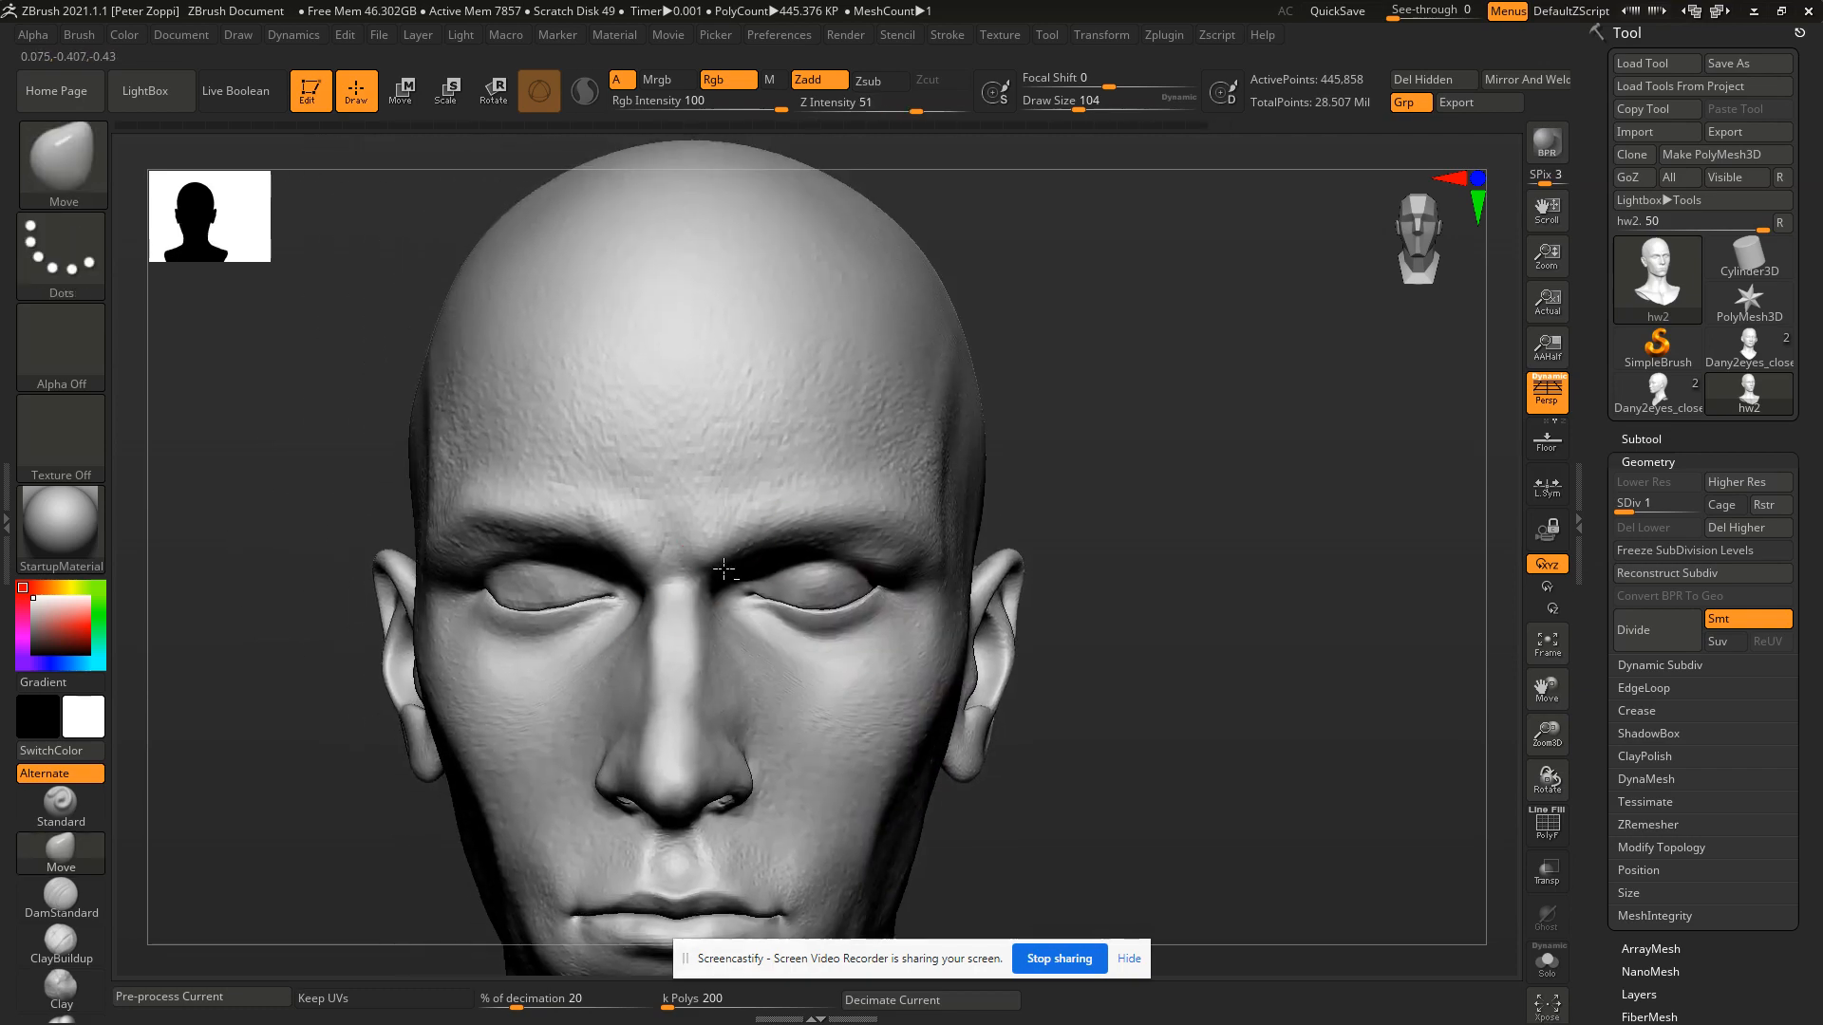
Check the brow in the concept image, then sculpt the eyebrow ridge with the Standard brush at draw size 25.
{"action": "key", "text": "alt+Tab"}
{"action": "key", "text": "alt+Tab"}
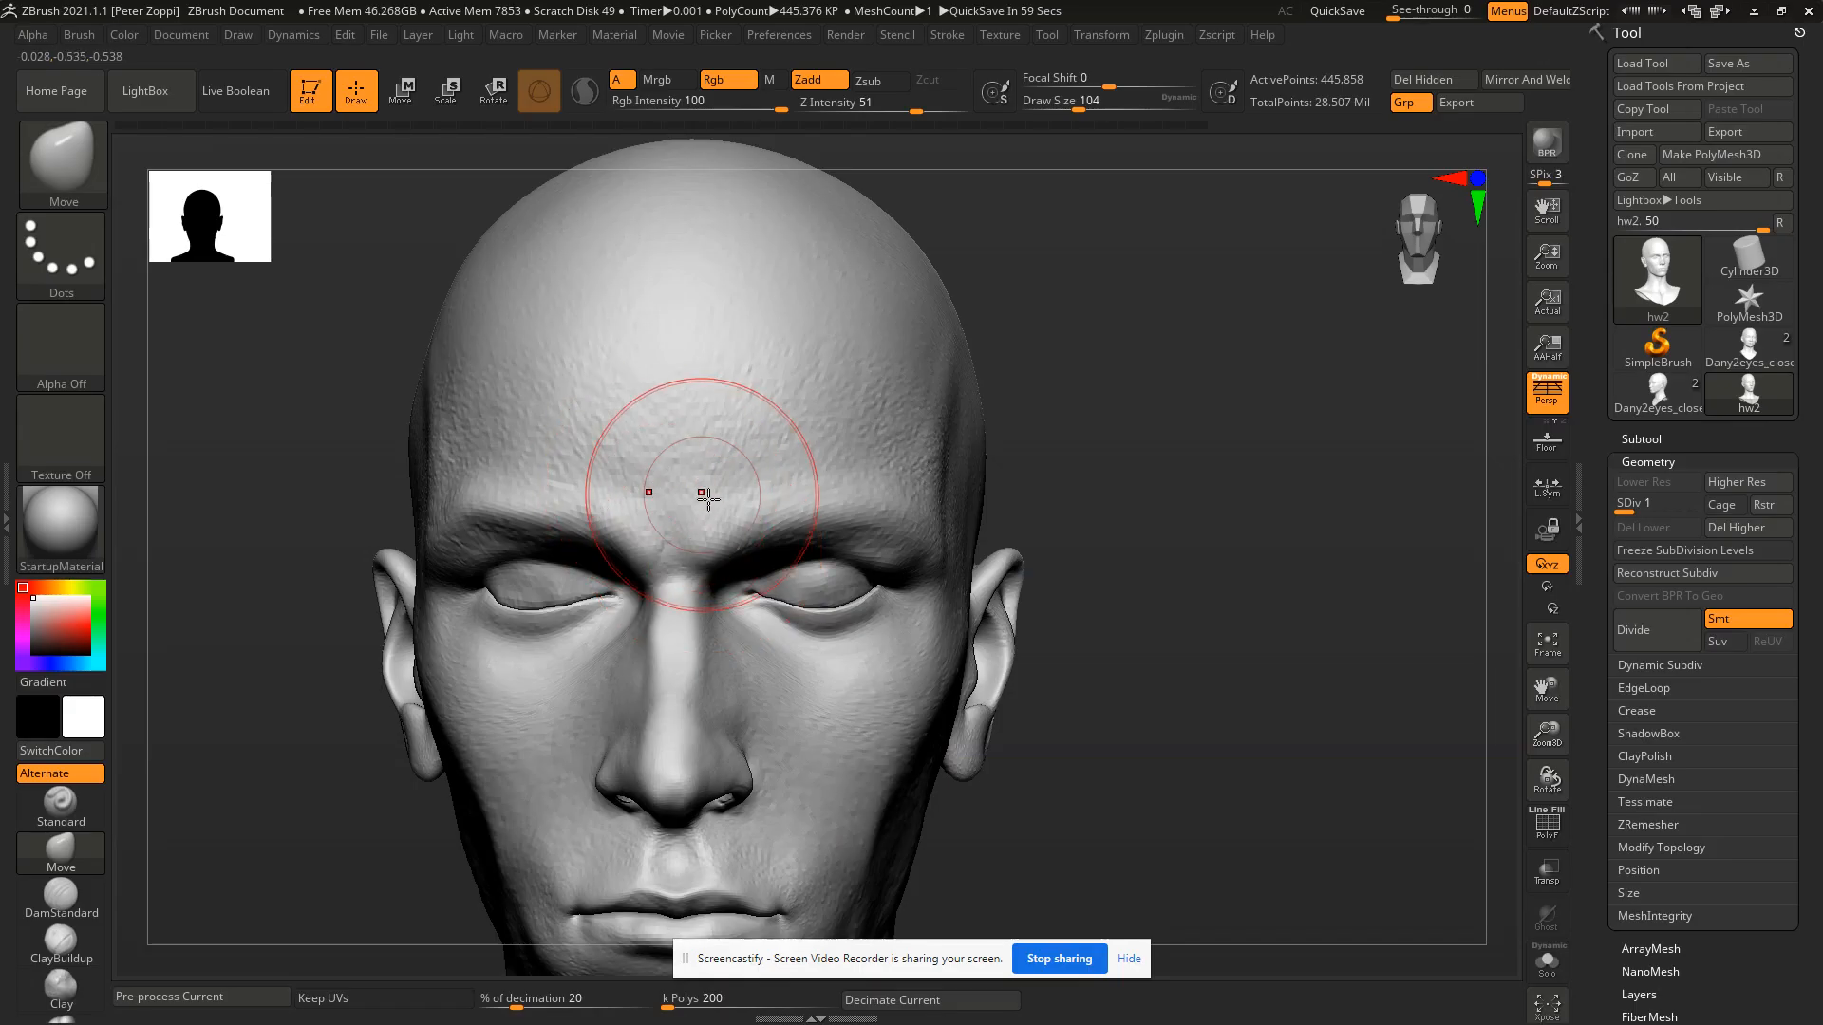
{"action": "key", "text": "alt+Tab"}
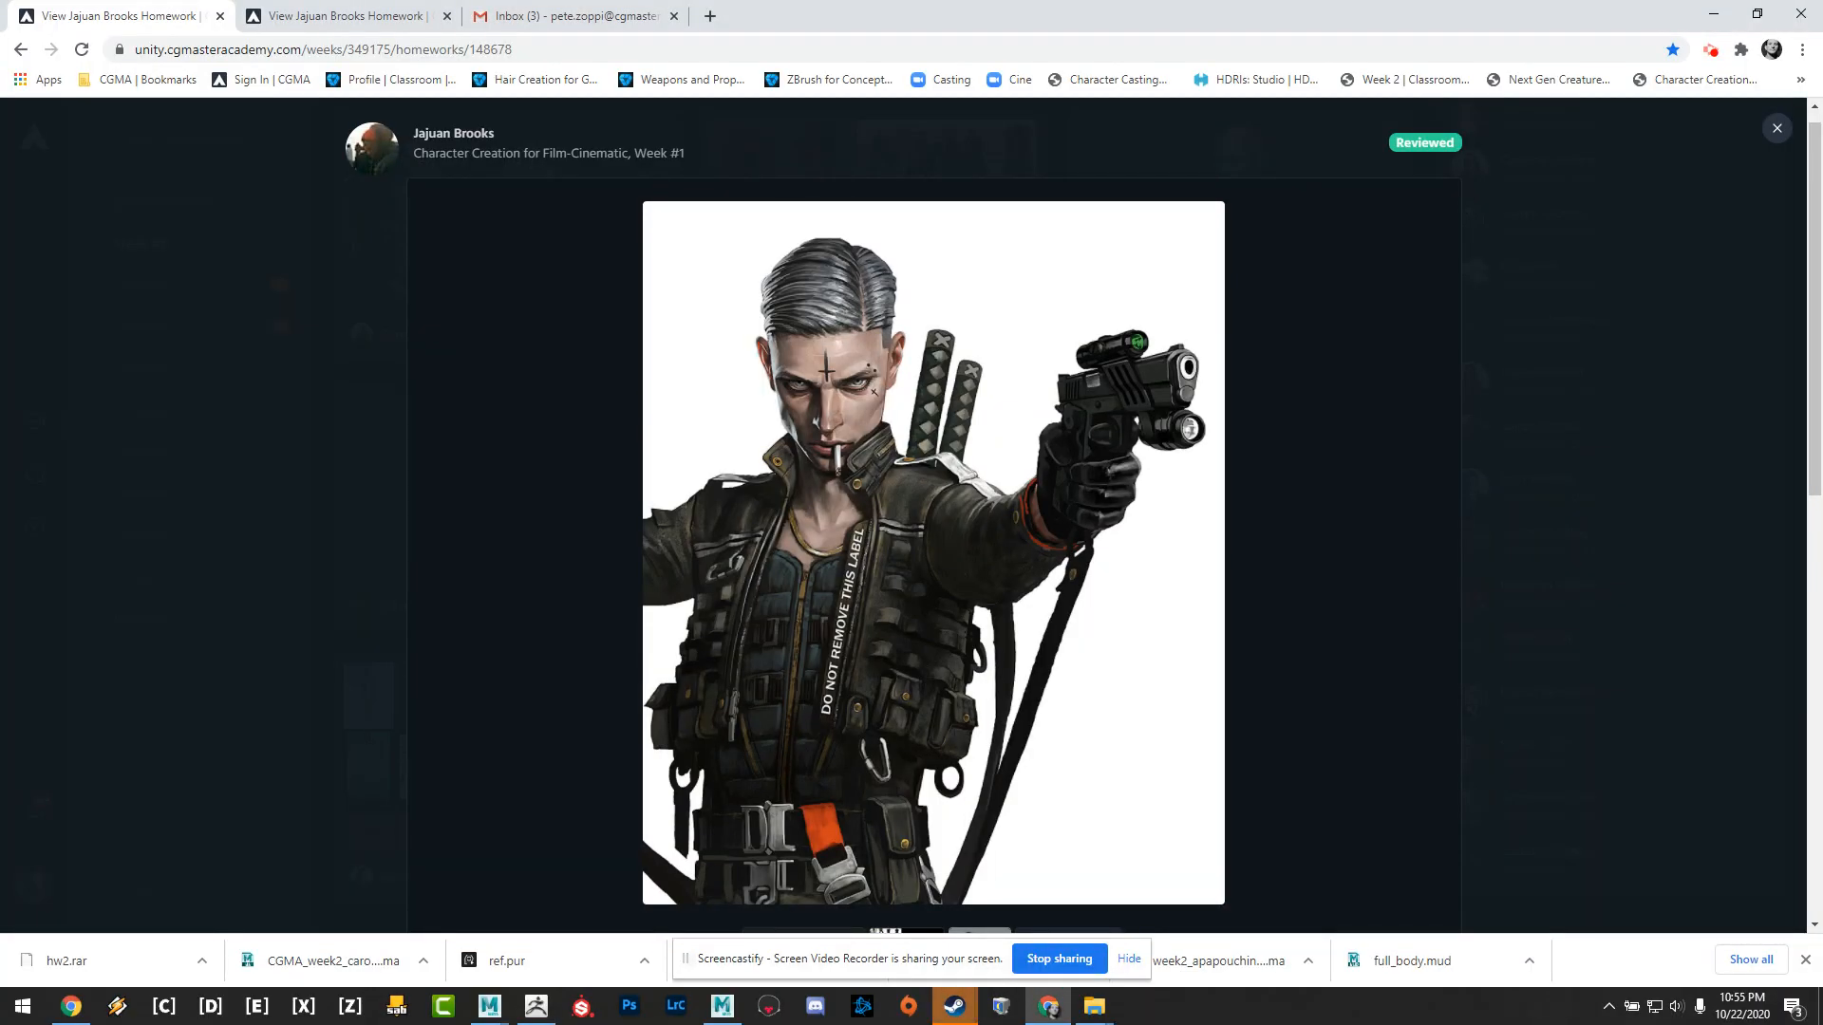
{"action": "key", "text": "alt+Tab"}
{"action": "right_click_drag", "start_coordinate": [604, 488], "coordinate": [672, 497]}
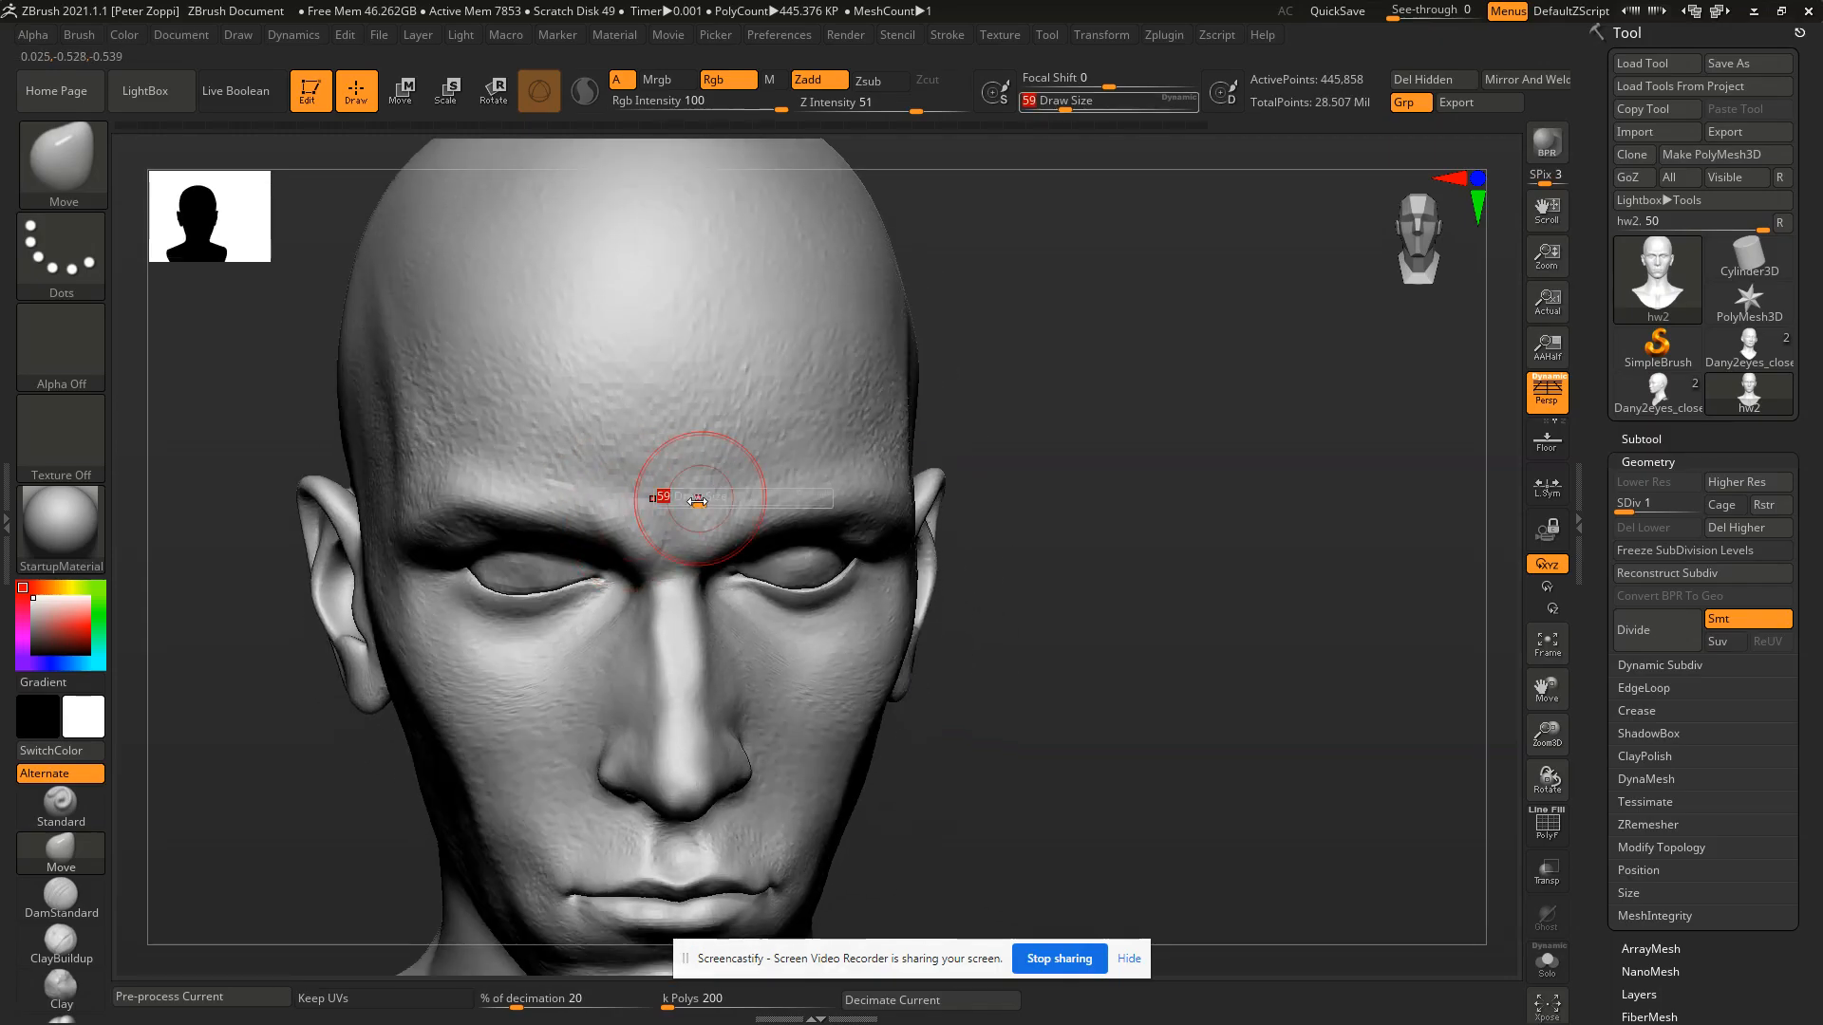
{"action": "left_click", "coordinate": [99, 805]}
{"action": "left_click", "coordinate": [78, 772]}
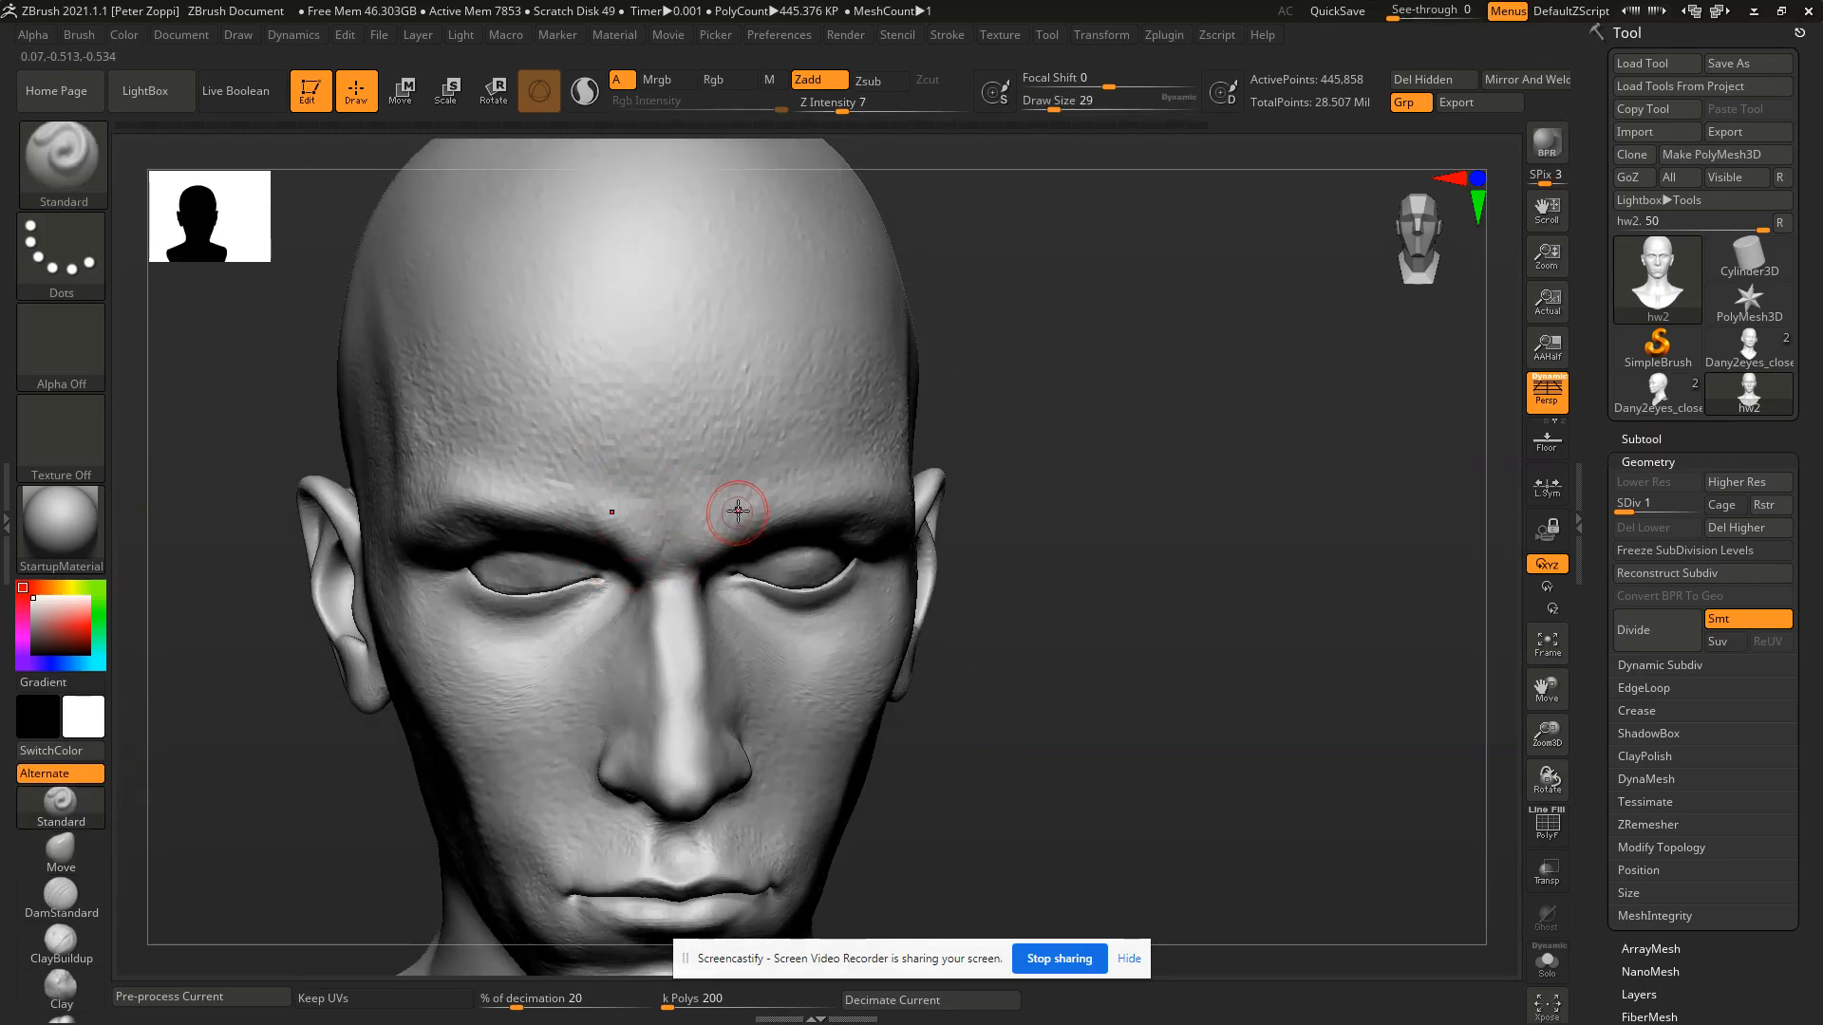
{"action": "key", "text": "bracketleft"}
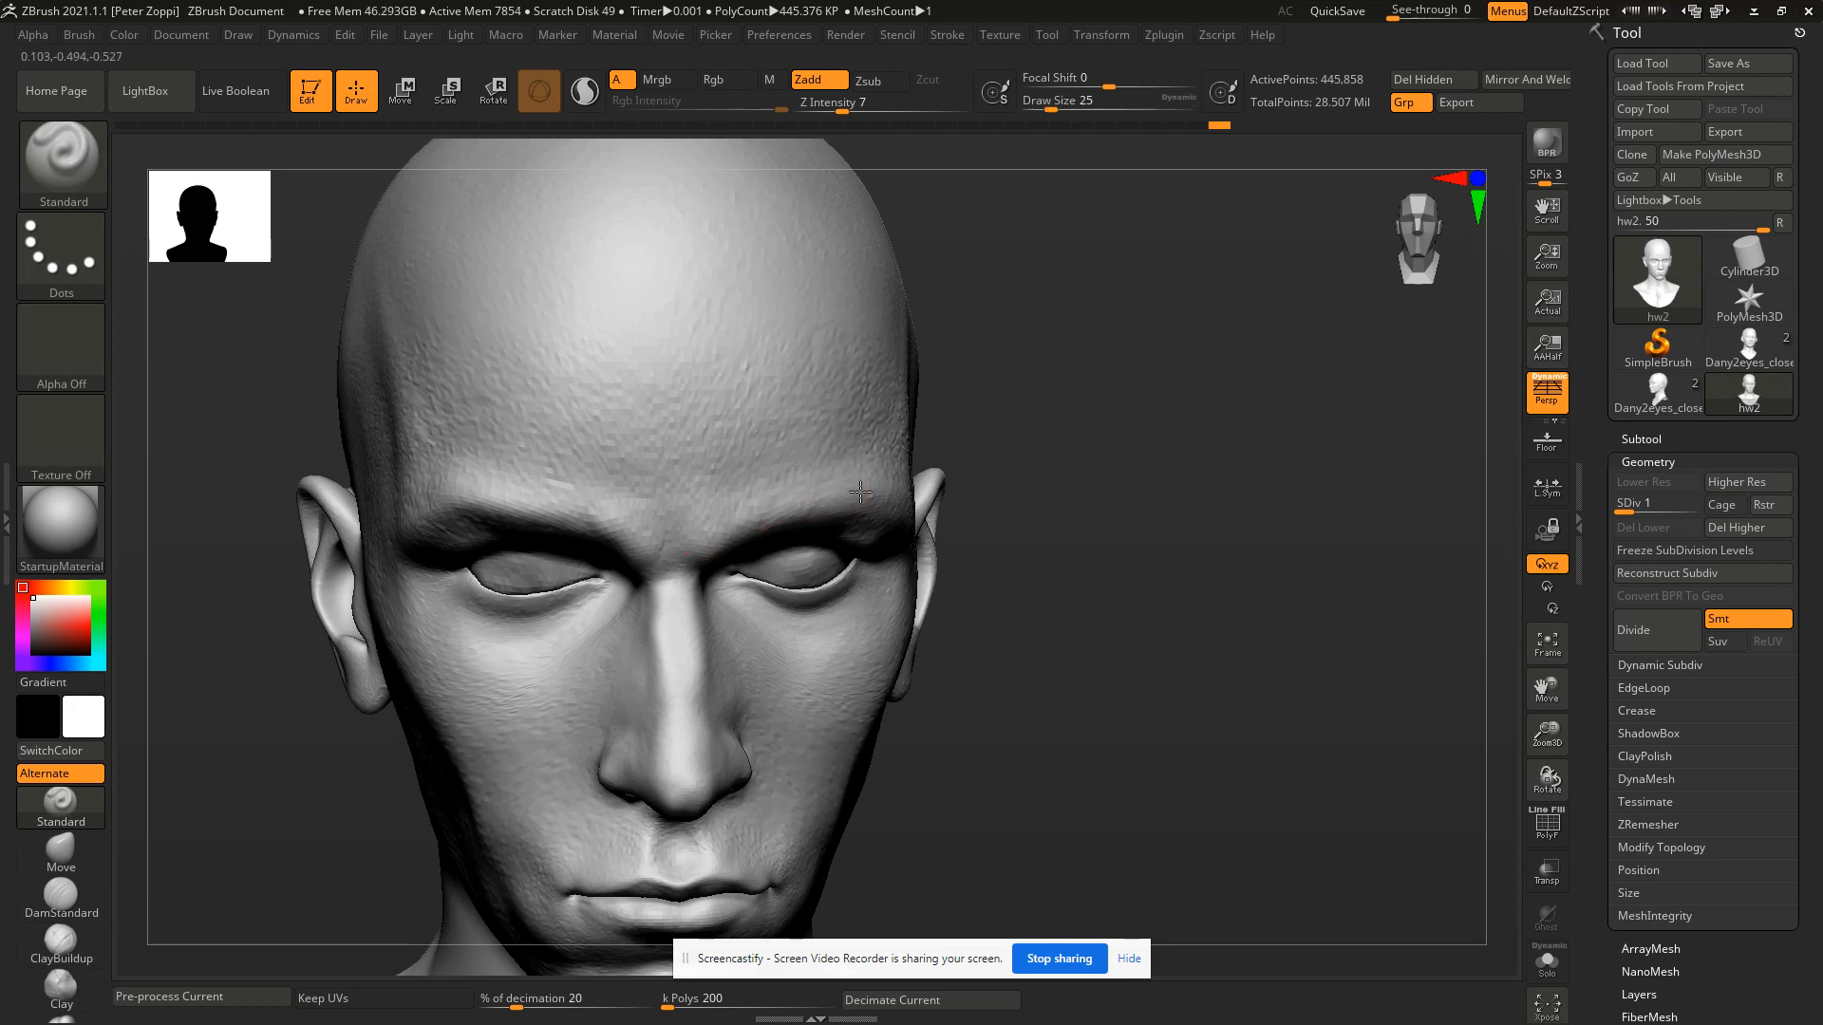
Enlarge the draw size to 39 and sculpt the inner brow and lower forehead, comparing them with the concept image.
{"action": "left_click_drag", "start_coordinate": [1120, 769], "coordinate": [1095, 953]}
{"action": "key", "text": "bracketright"}
{"action": "key", "text": "bracketright"}
{"action": "key", "text": "bracketright"}
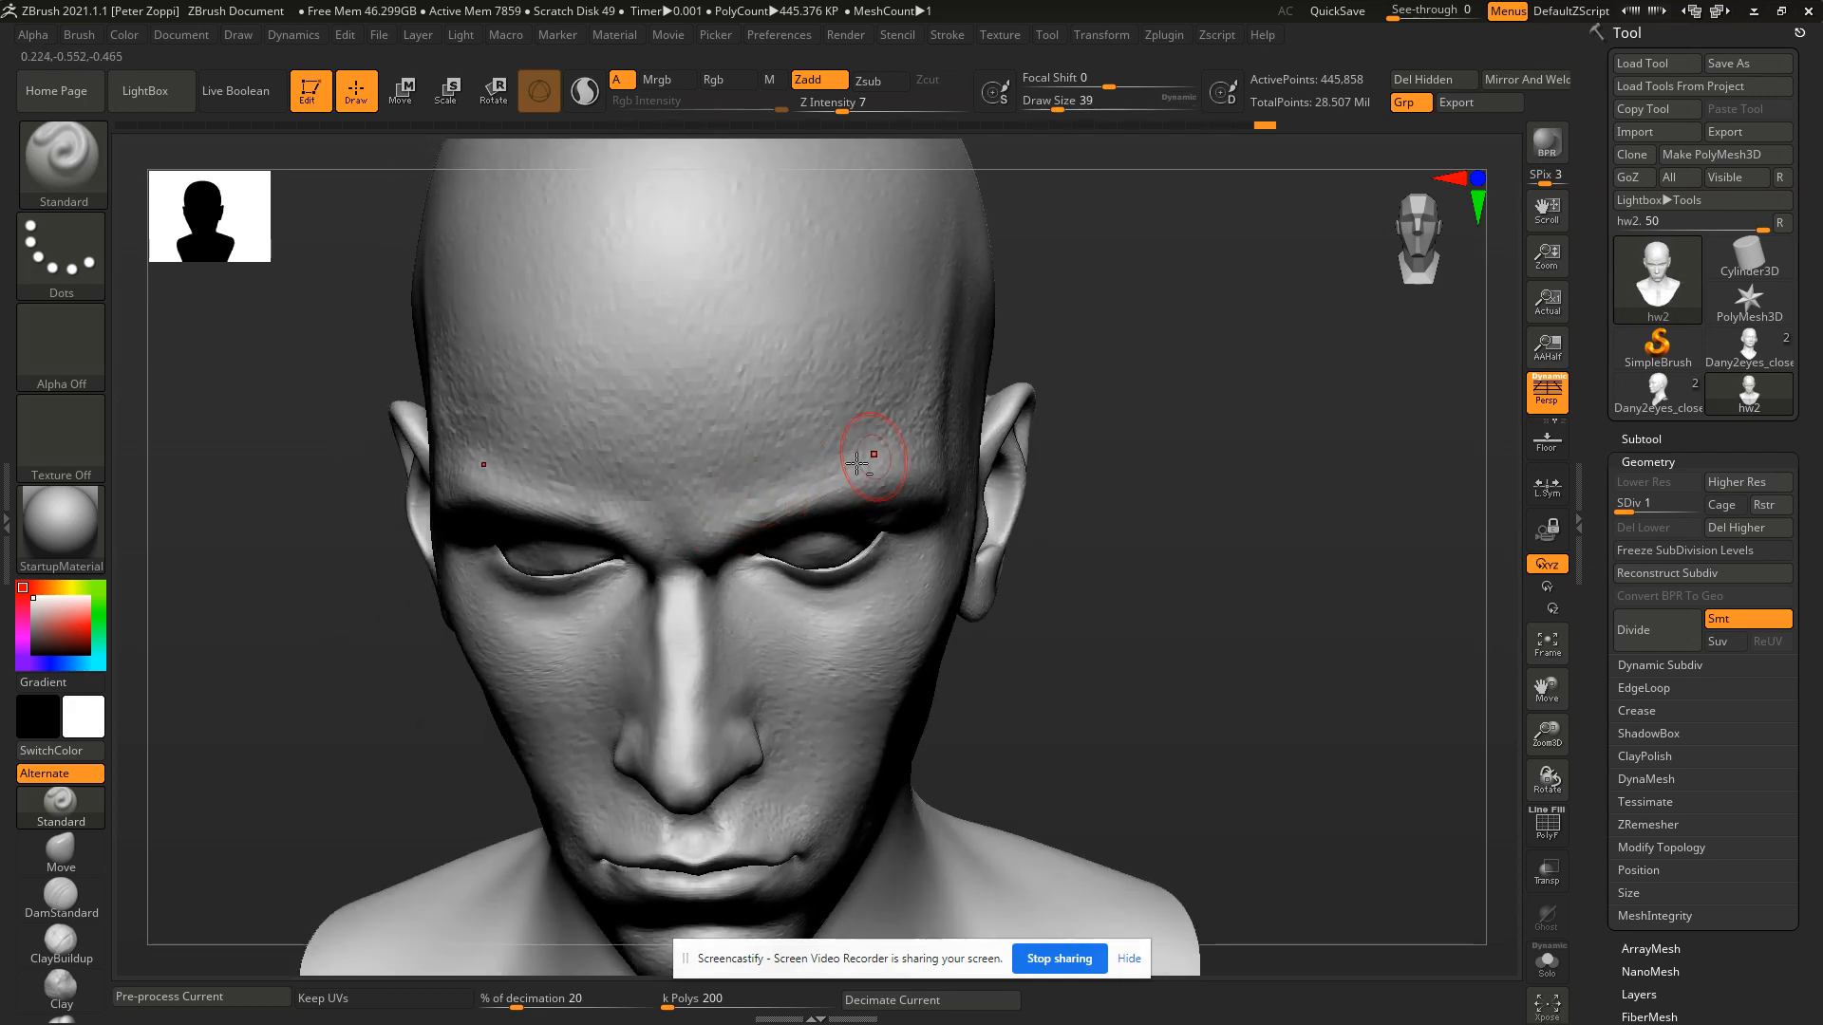
{"action": "key", "text": "alt+Tab"}
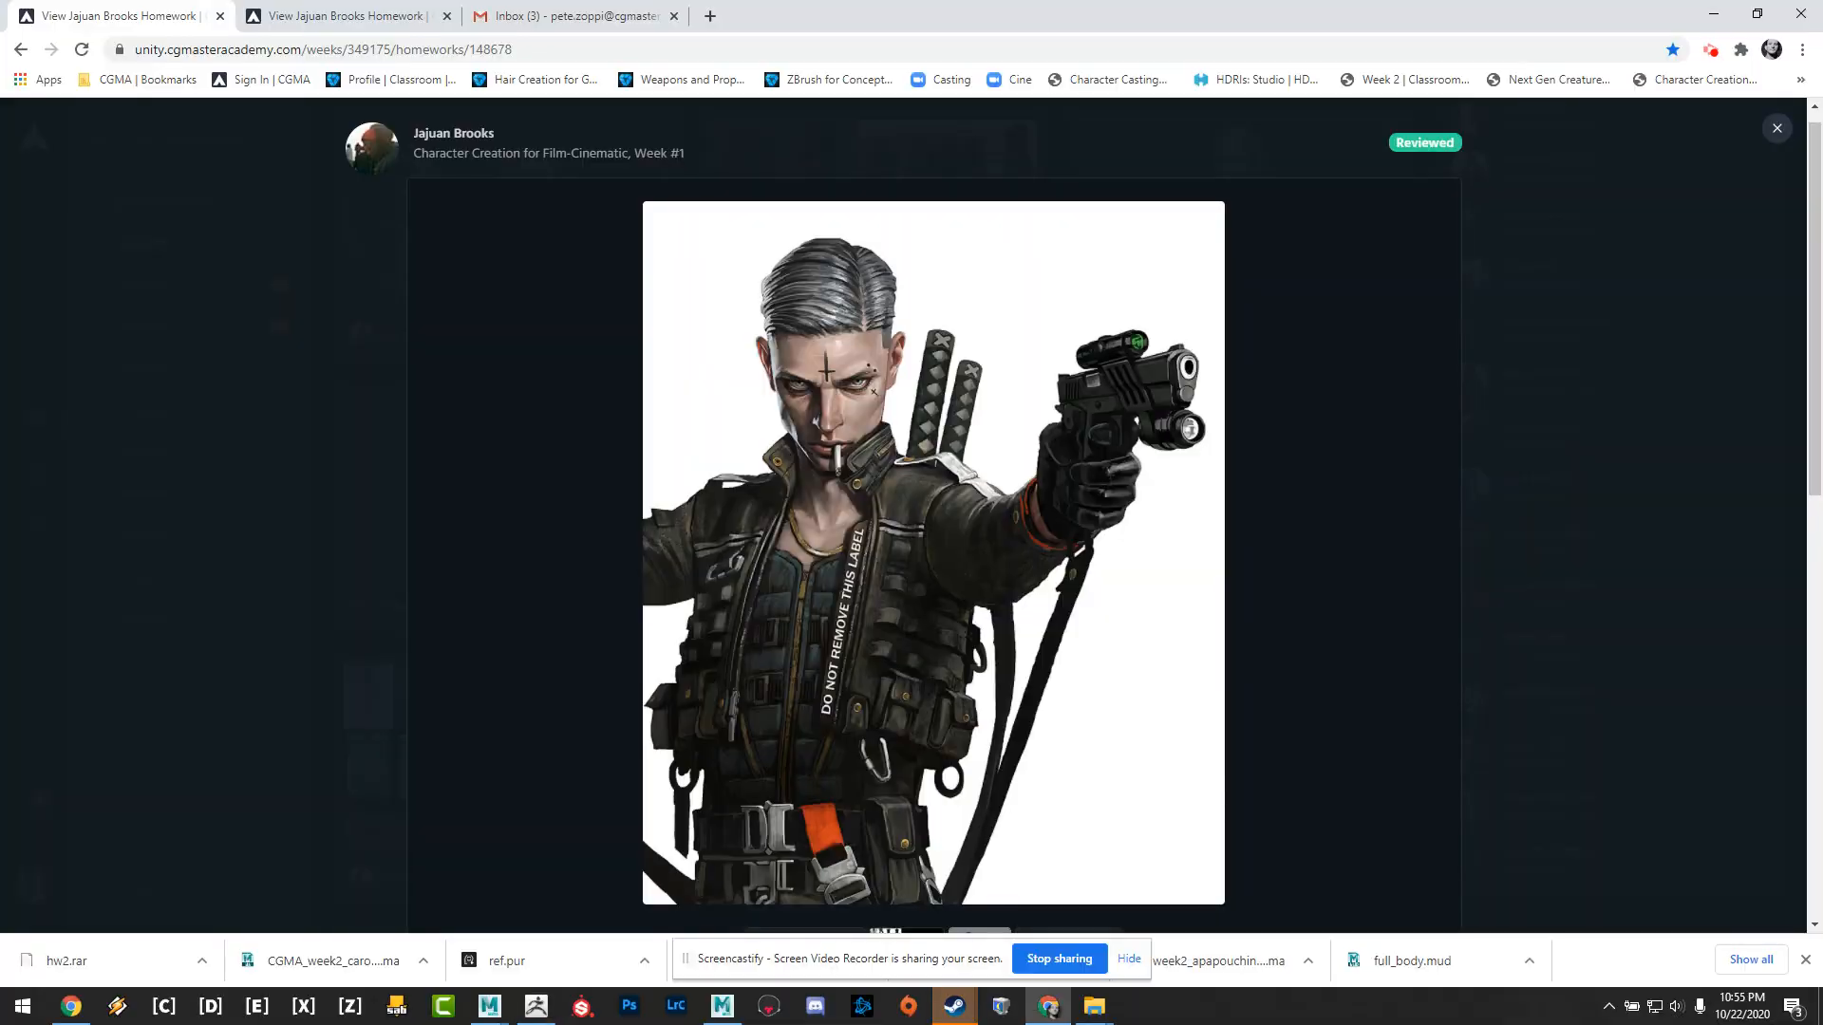
{"action": "key", "text": "alt+Tab"}
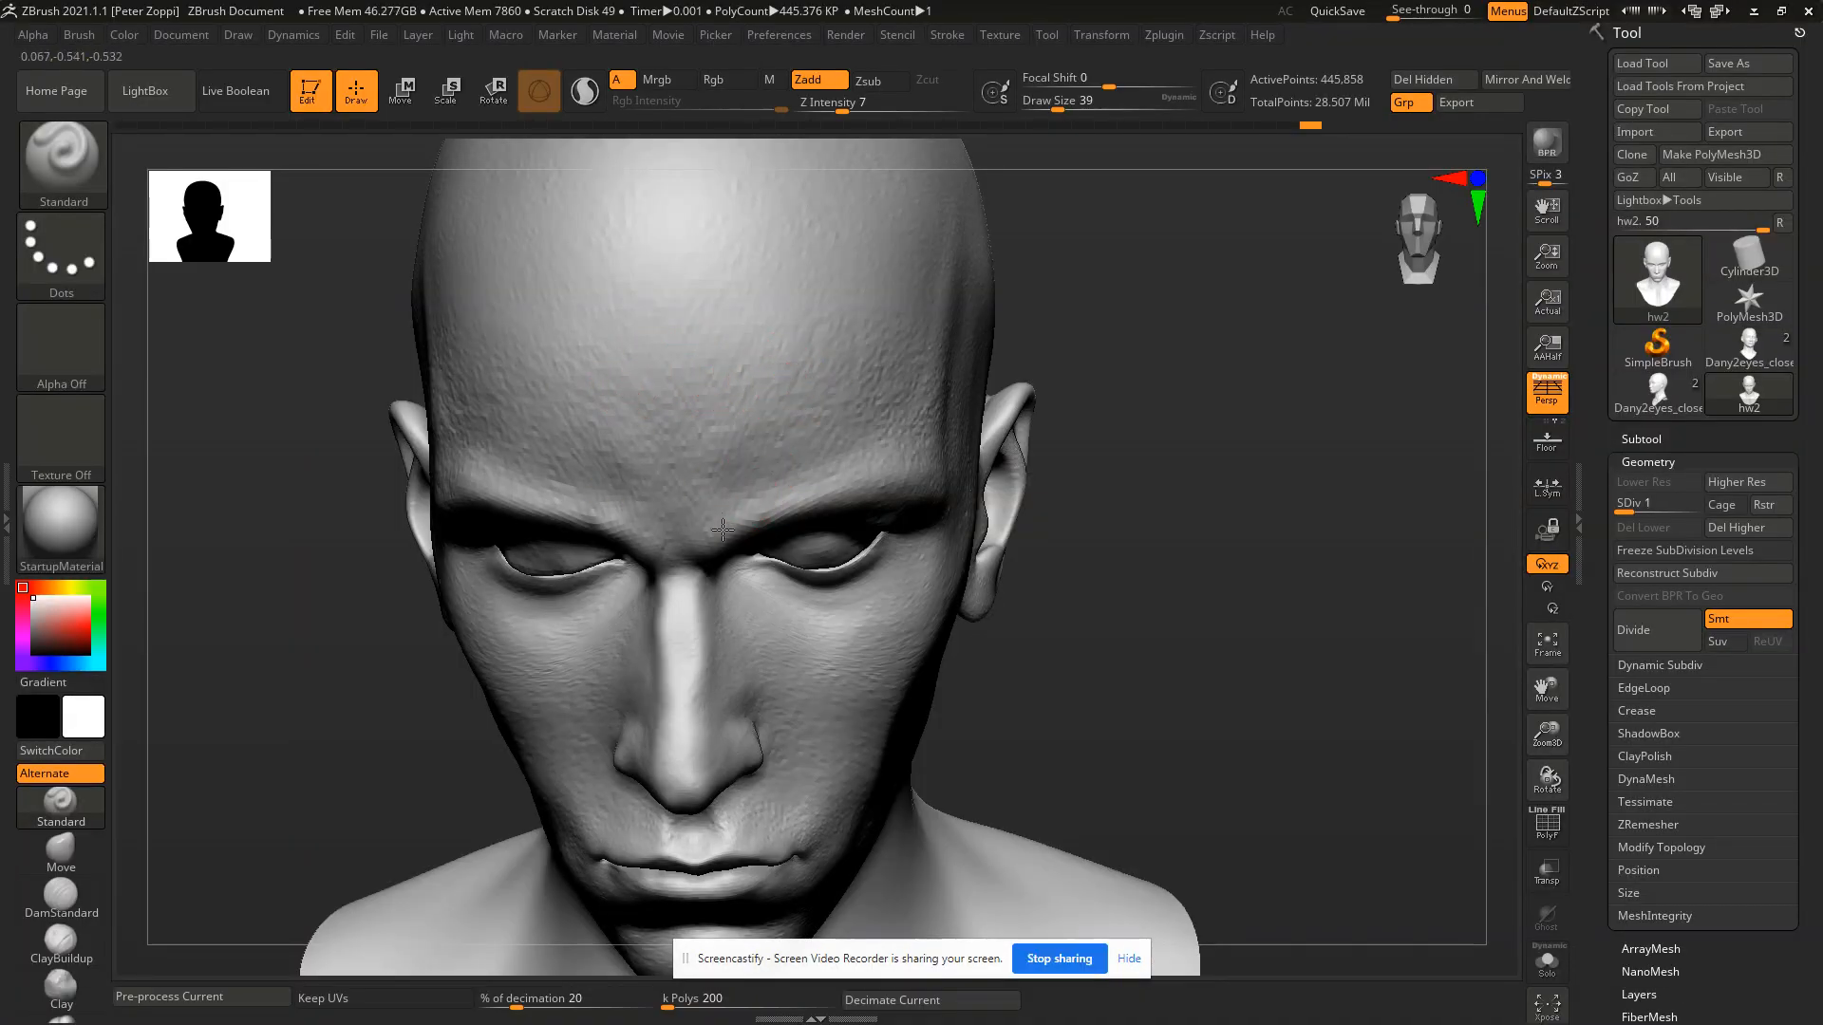
{"action": "right_click_drag", "start_coordinate": [725, 497], "coordinate": [729, 538]}
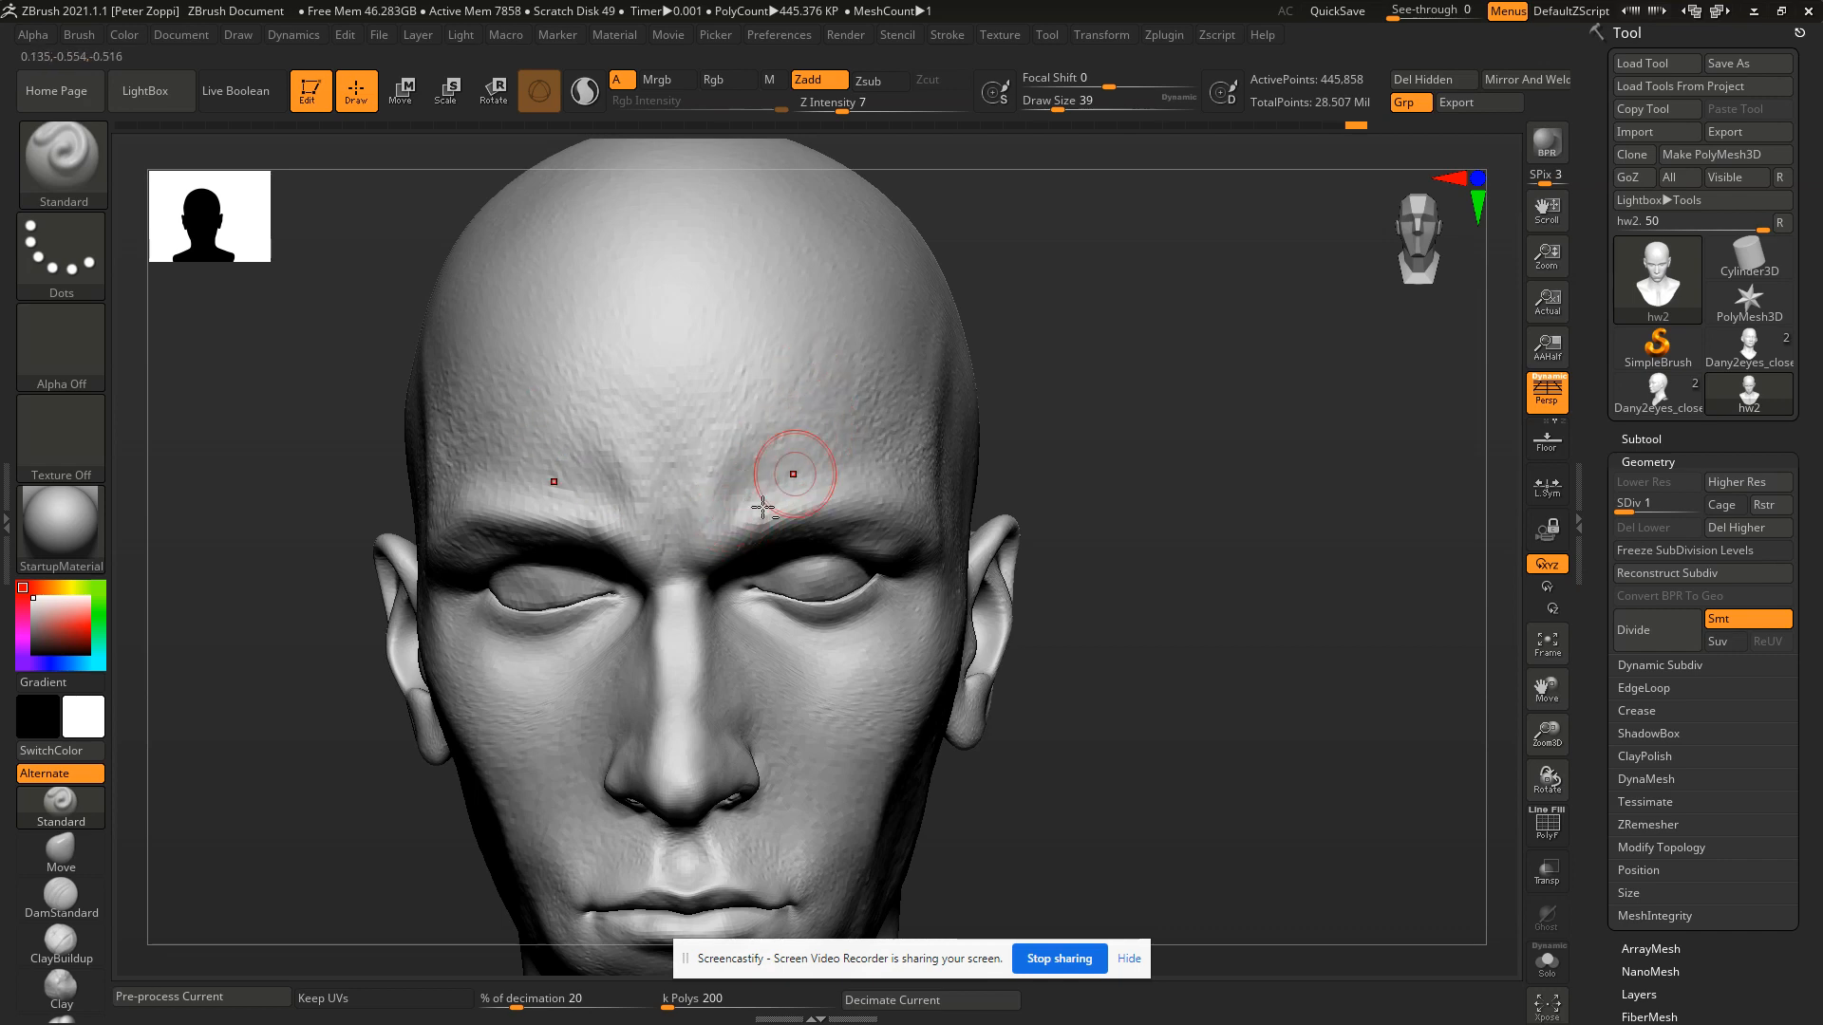
{"action": "mouse_move", "coordinate": [762, 472]}
{"action": "right_mouse_down"}
{"action": "mouse_move", "coordinate": [746, 475]}
{"action": "mouse_move", "coordinate": [790, 525]}
{"action": "mouse_move", "coordinate": [725, 508]}
{"action": "right_mouse_up"}
Reduce the draw size to 37 and refine the forms above the inner eyebrows with further strokes.
{"action": "key", "text": "s"}
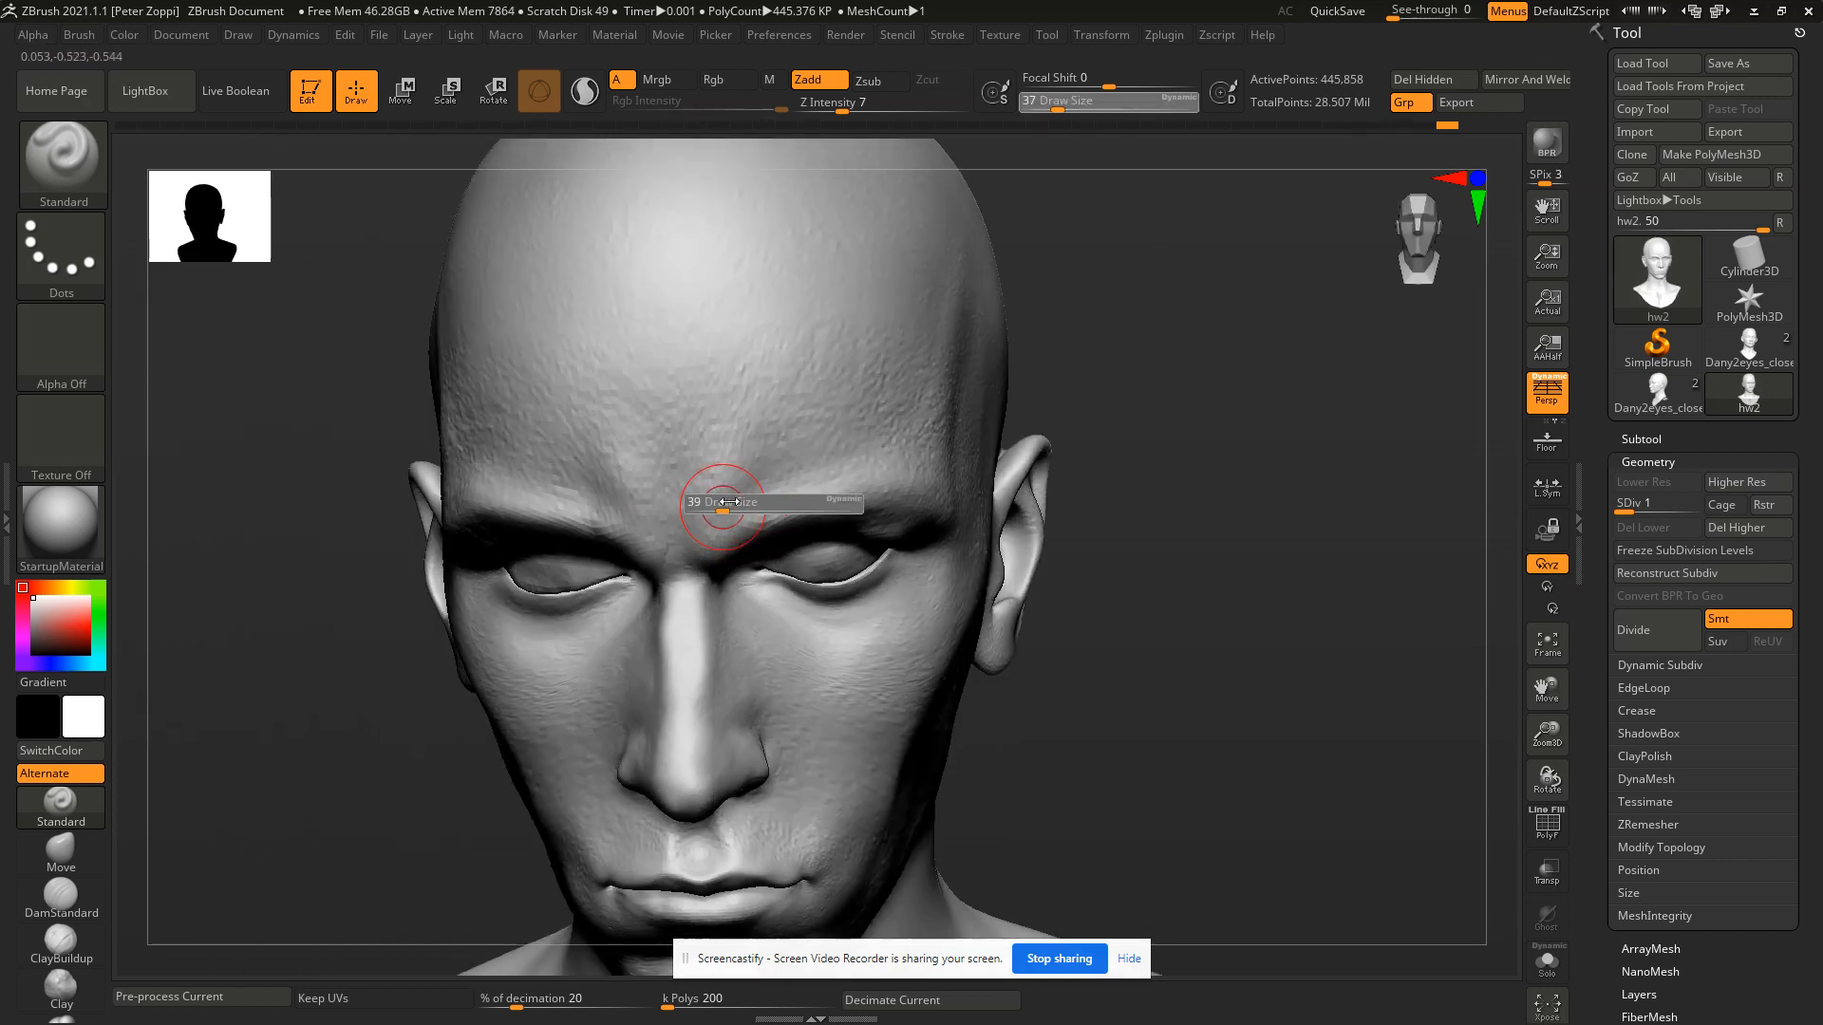
{"action": "mouse_move", "coordinate": [725, 508]}
{"action": "left_mouse_down"}
{"action": "mouse_move", "coordinate": [742, 508]}
{"action": "mouse_move", "coordinate": [700, 503]}
{"action": "left_mouse_up"}
{"action": "key", "text": "s"}
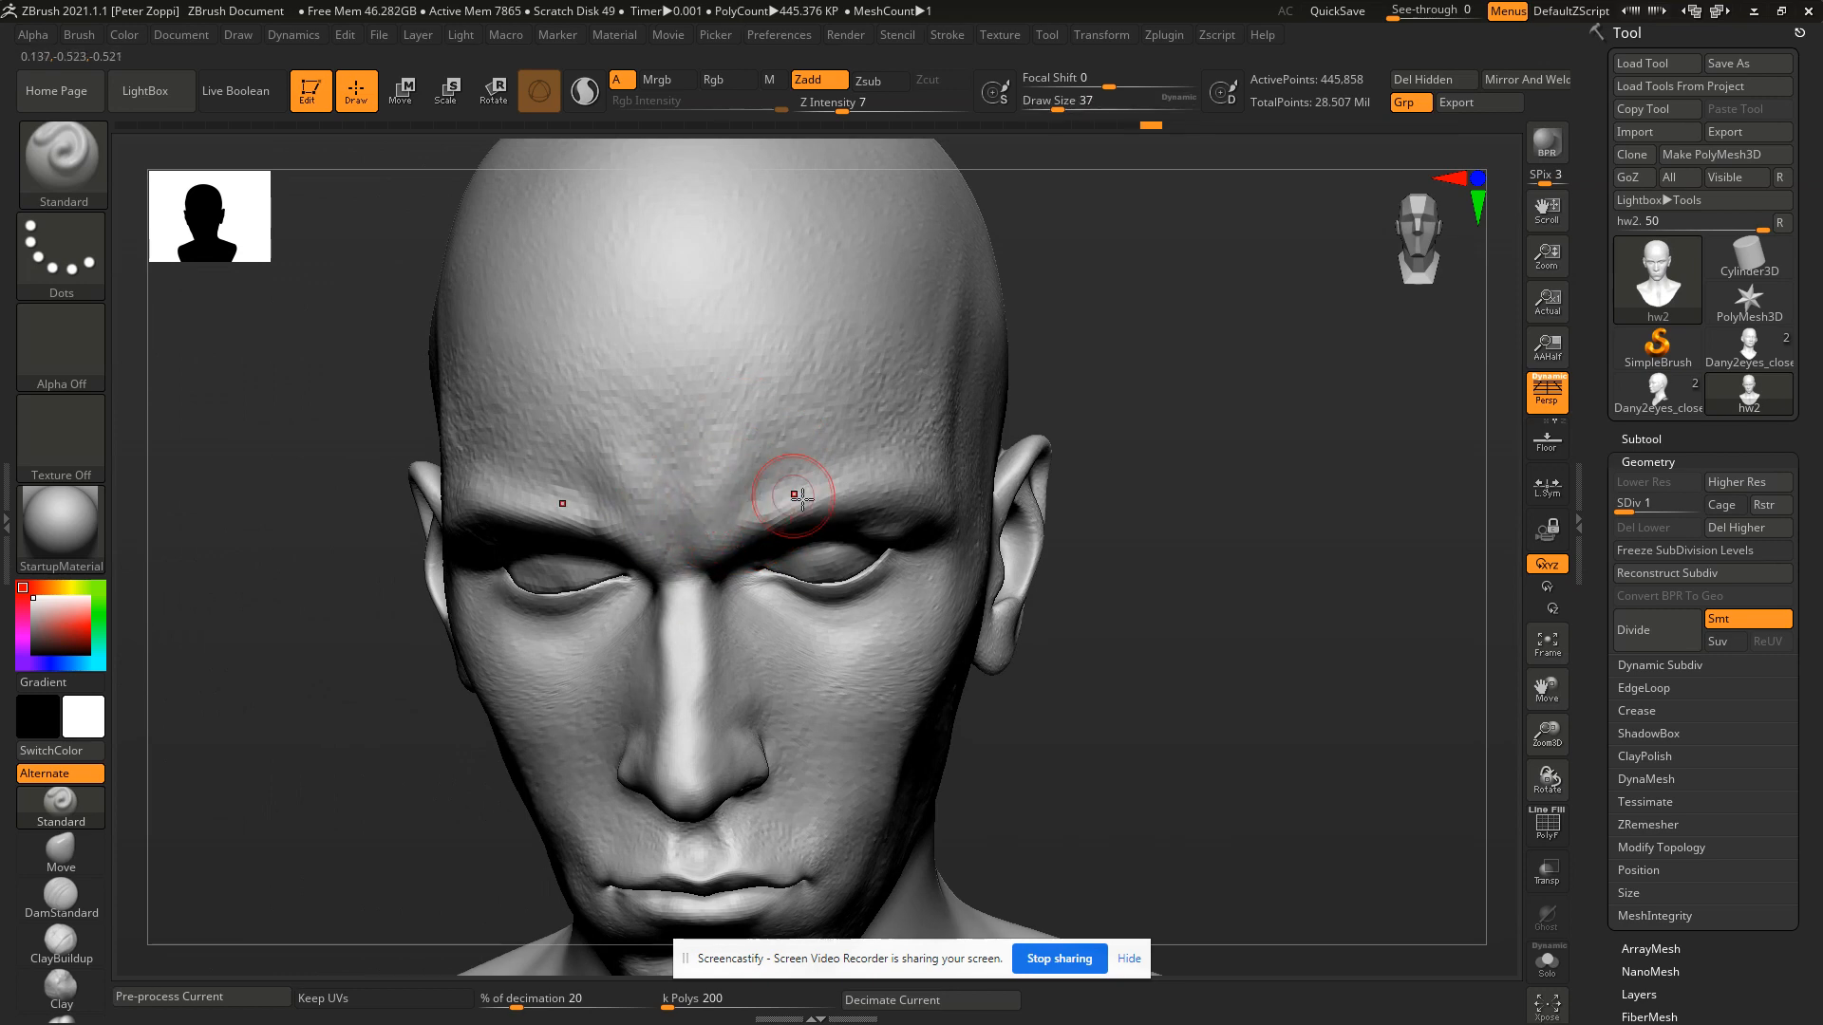
{"action": "mouse_move", "coordinate": [794, 488]}
{"action": "right_mouse_down"}
{"action": "mouse_move", "coordinate": [805, 475]}
{"action": "mouse_move", "coordinate": [817, 513]}
{"action": "mouse_move", "coordinate": [838, 472]}
{"action": "right_mouse_up"}
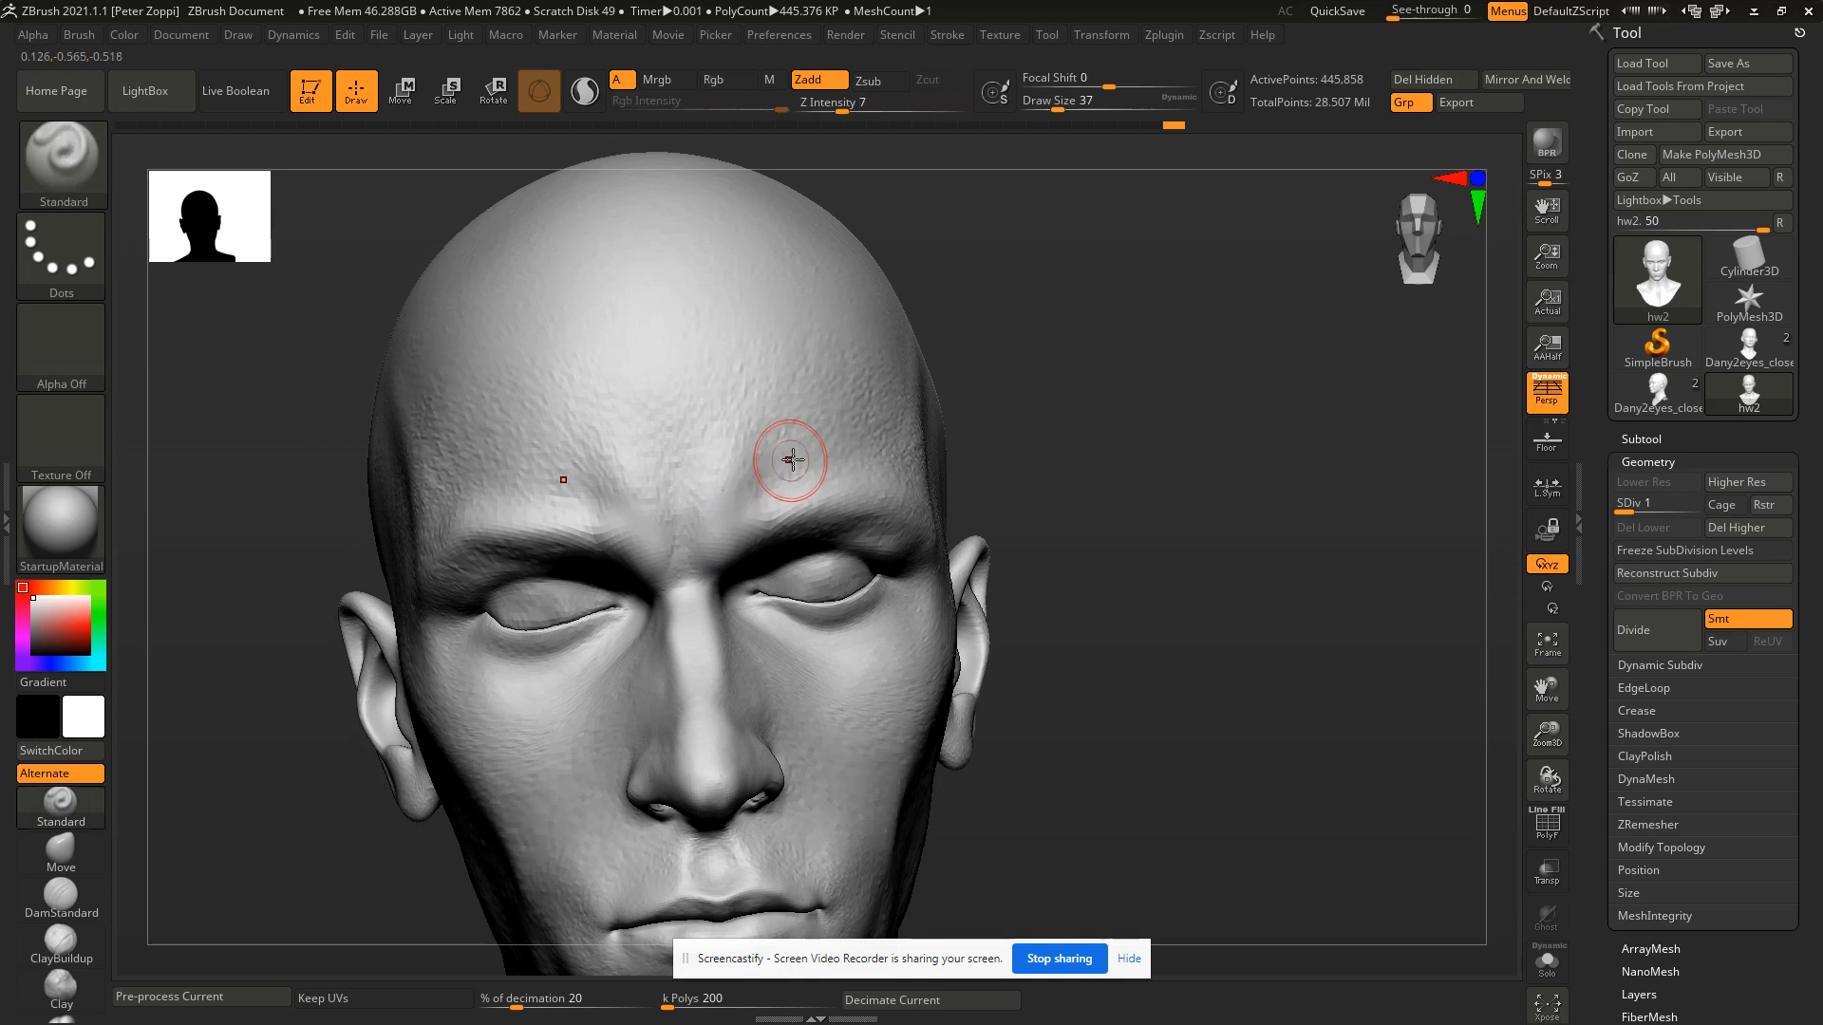
{"action": "key", "text": "s"}
{"action": "left_click_drag", "start_coordinate": [737, 516], "coordinate": [748, 514]}
{"action": "right_click_drag", "start_coordinate": [715, 518], "coordinate": [766, 451]}
Compare the face with the concept image, then sculpt the side of the nose with the Standard brush at draw size 27.
{"action": "key", "text": "alt+Tab"}
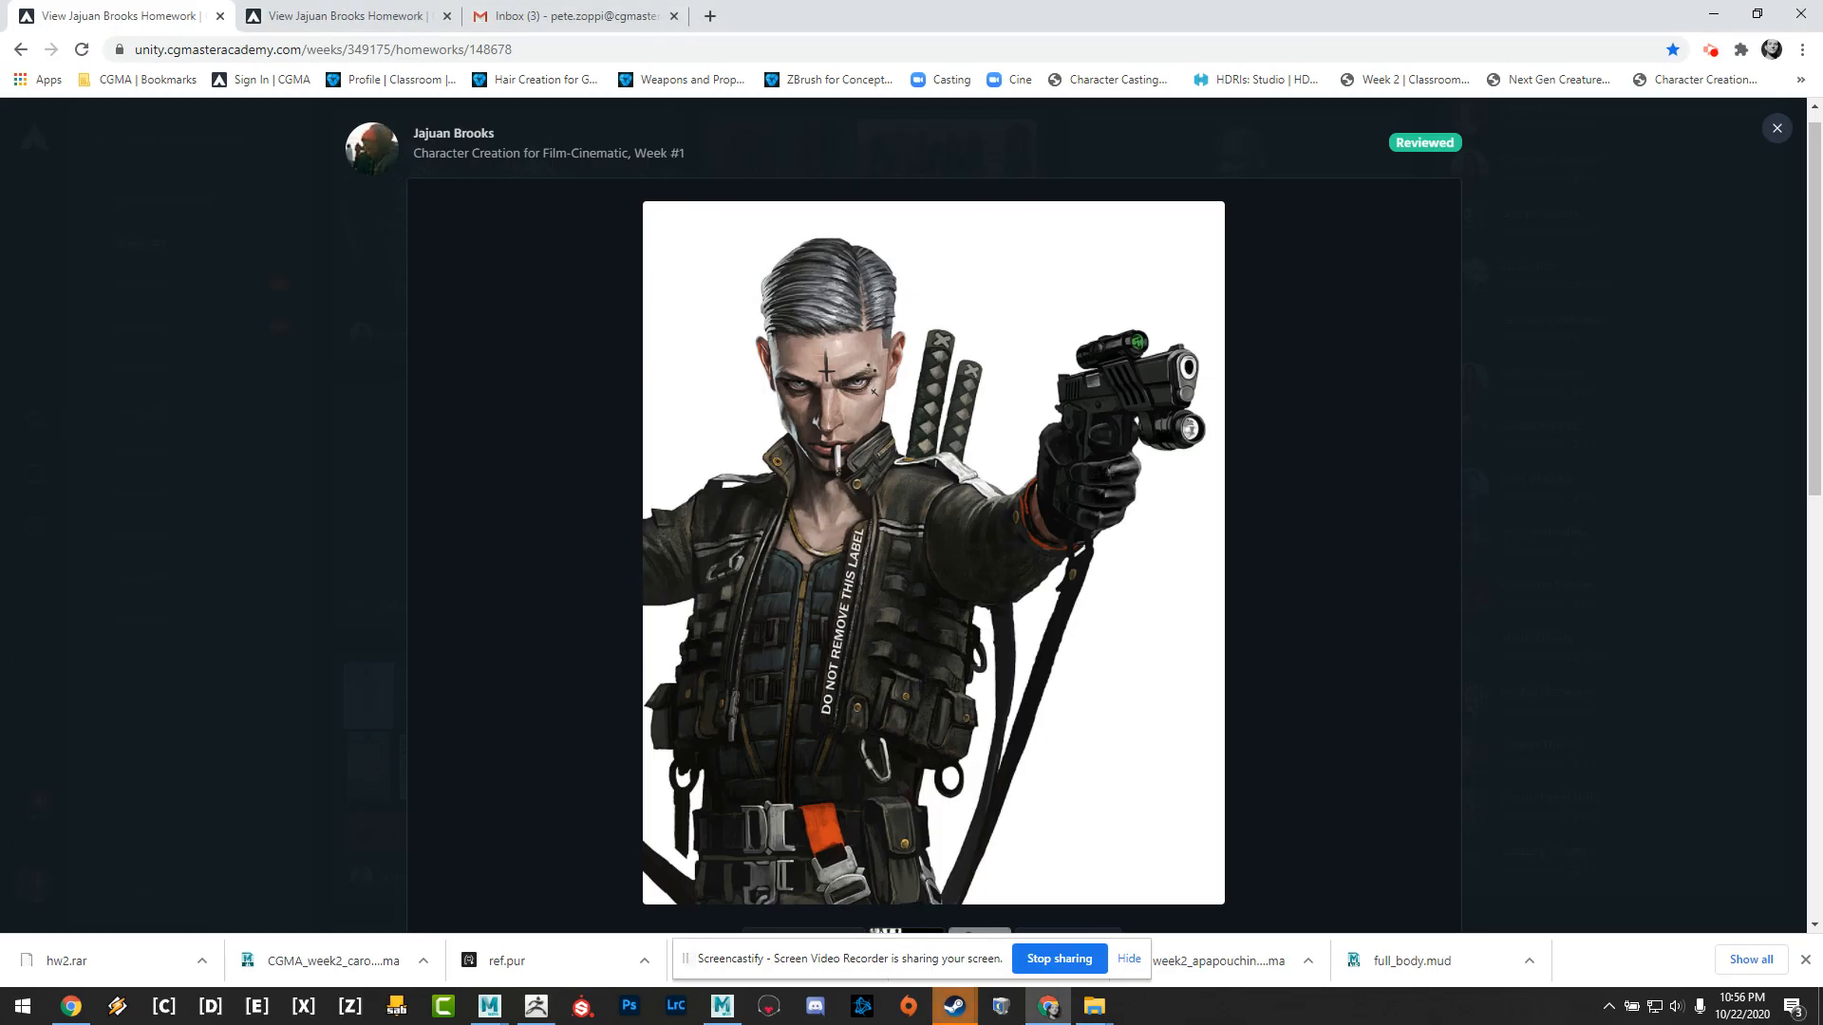
{"action": "key", "text": "alt+Tab"}
{"action": "right_click_drag", "start_coordinate": [618, 521], "coordinate": [655, 548]}
{"action": "key", "text": "alt+Tab"}
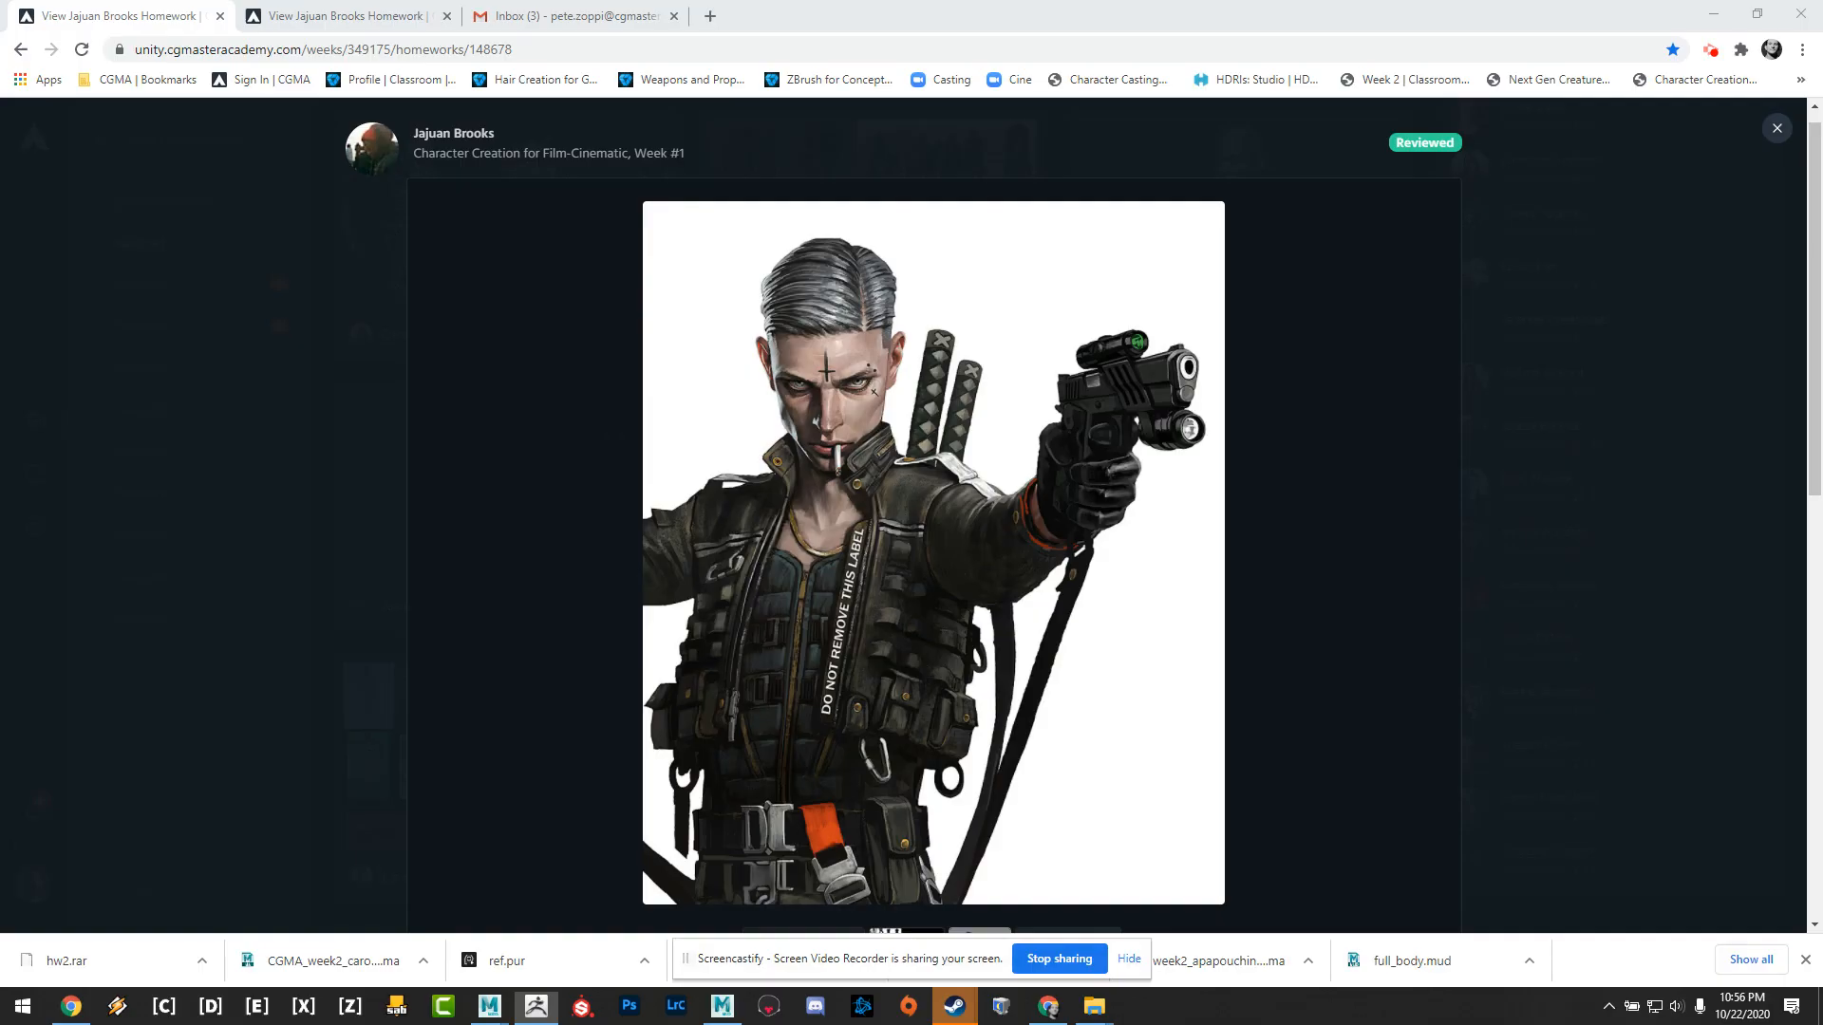
{"action": "key", "text": "alt+Tab"}
{"action": "mouse_move", "coordinate": [618, 643]}
{"action": "right_mouse_down", "text": "ctrl"}
{"action": "mouse_move", "coordinate": [691, 711]}
{"action": "mouse_move", "coordinate": [657, 528]}
{"action": "right_mouse_up", "text": "ctrl"}
{"action": "right_click_drag", "start_coordinate": [879, 622], "coordinate": [813, 610]}
{"action": "key", "text": "s"}
{"action": "left_click_drag", "start_coordinate": [839, 627], "coordinate": [822, 627]}
{"action": "right_click_drag", "start_coordinate": [834, 629], "coordinate": [807, 570]}
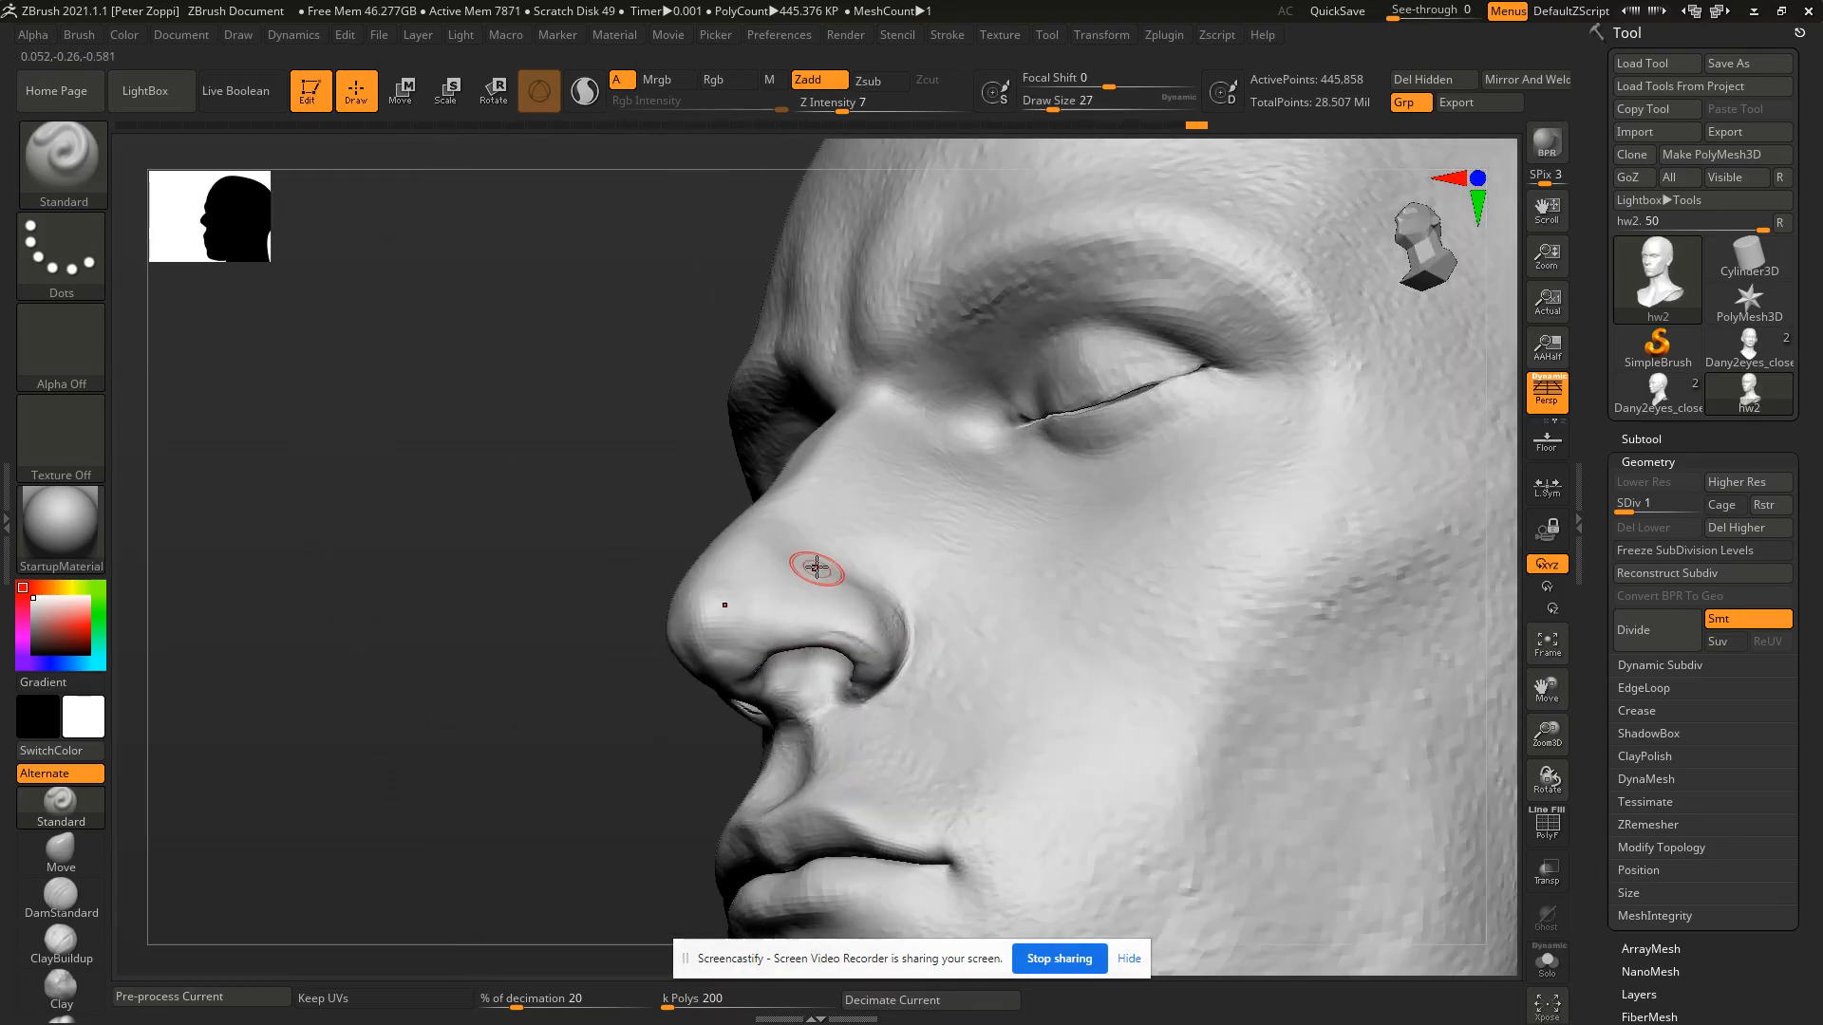
Enlarge the draw size to 37 and refine the nostril wing.
{"action": "key", "text": "s"}
{"action": "left_click_drag", "start_coordinate": [842, 638], "coordinate": [868, 676]}
{"action": "key", "text": "s"}
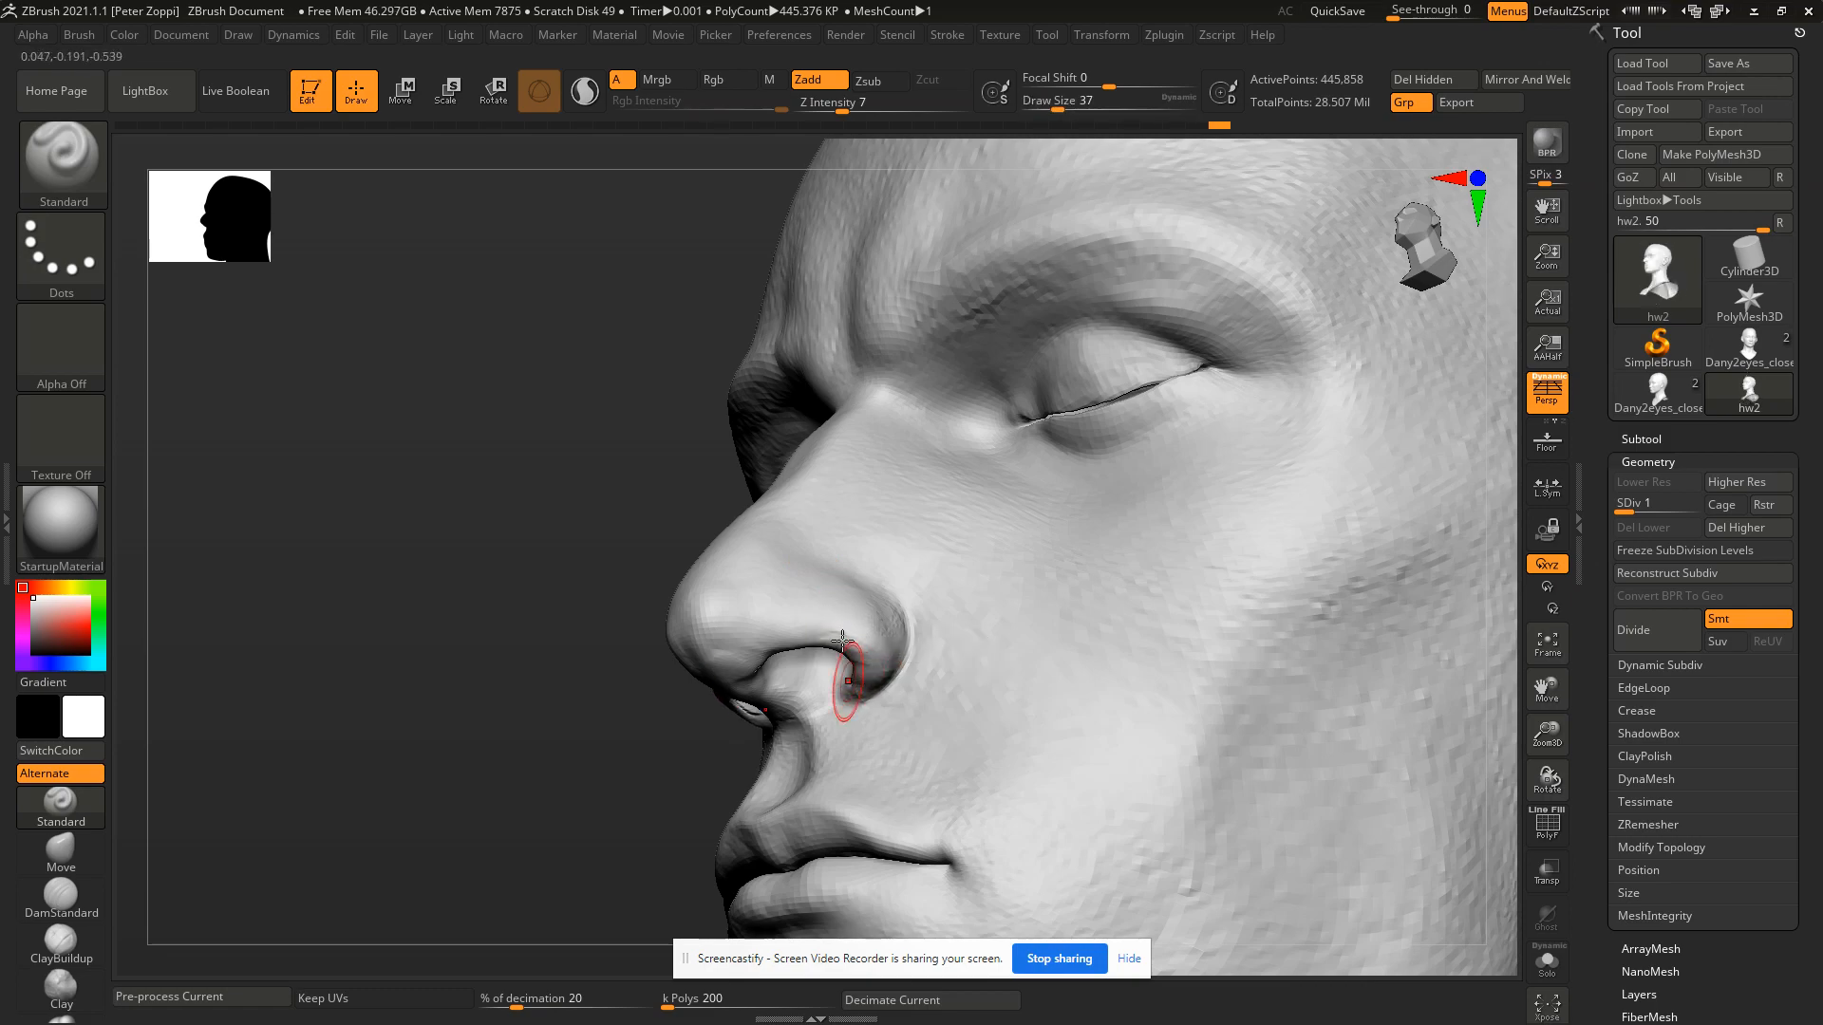
{"action": "mouse_move", "coordinate": [842, 642]}
{"action": "right_mouse_down"}
{"action": "mouse_move", "coordinate": [902, 671]}
{"action": "mouse_move", "coordinate": [874, 651]}
{"action": "right_mouse_up"}
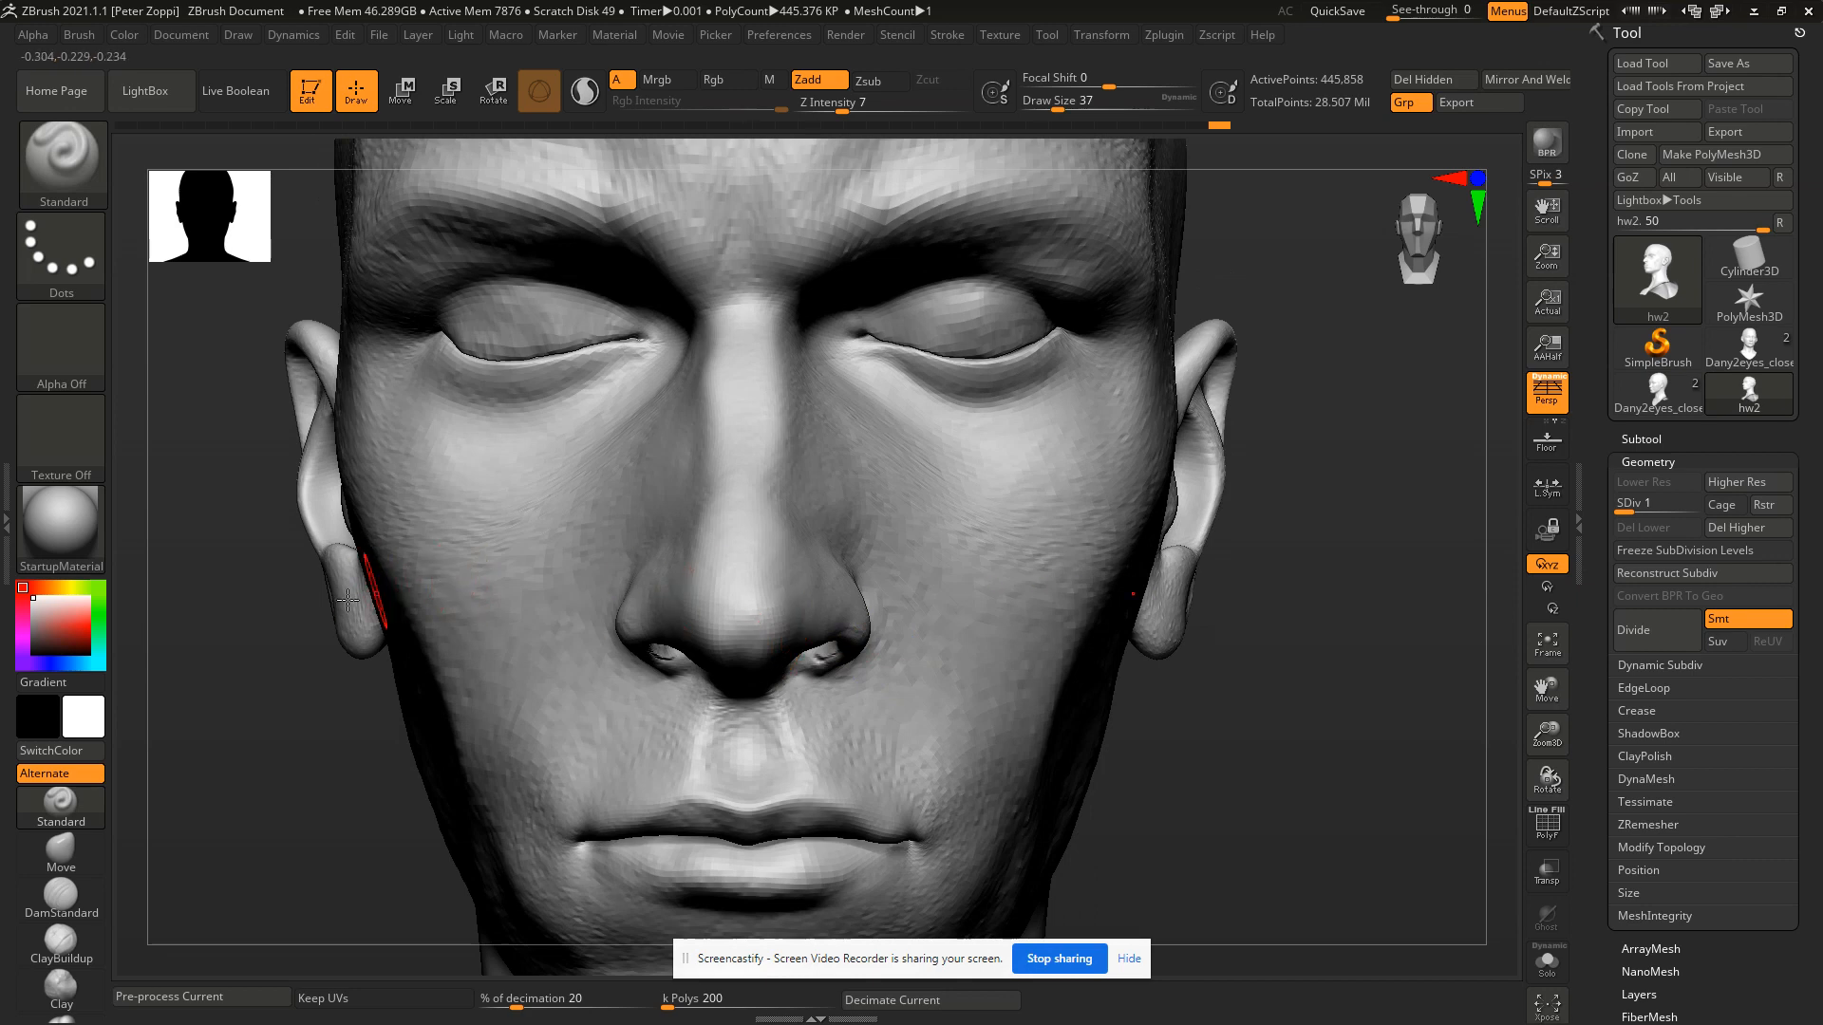
Reshape the nostril wings with the Move brush at draw size 49.
{"action": "left_click", "coordinate": [60, 854]}
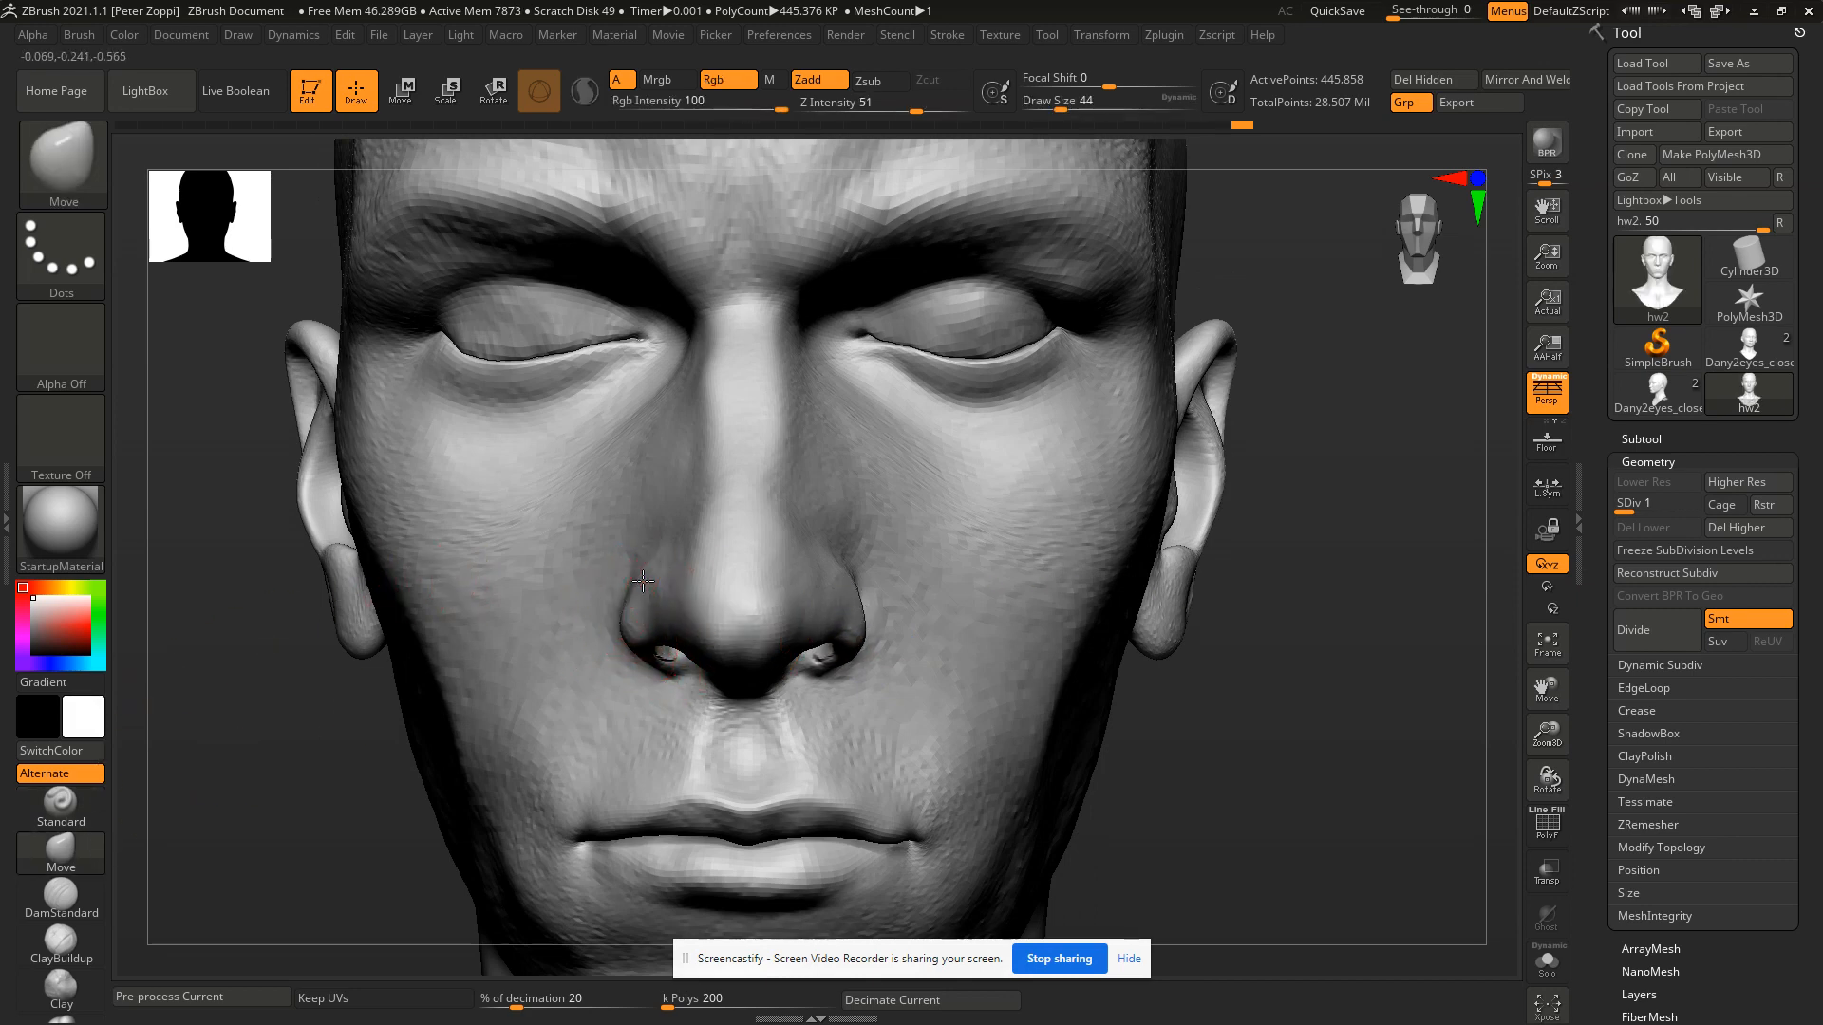
{"action": "key", "text": "bracketright"}
{"action": "key", "text": "bracketright"}
{"action": "left_click_drag", "start_coordinate": [626, 616], "coordinate": [634, 613]}
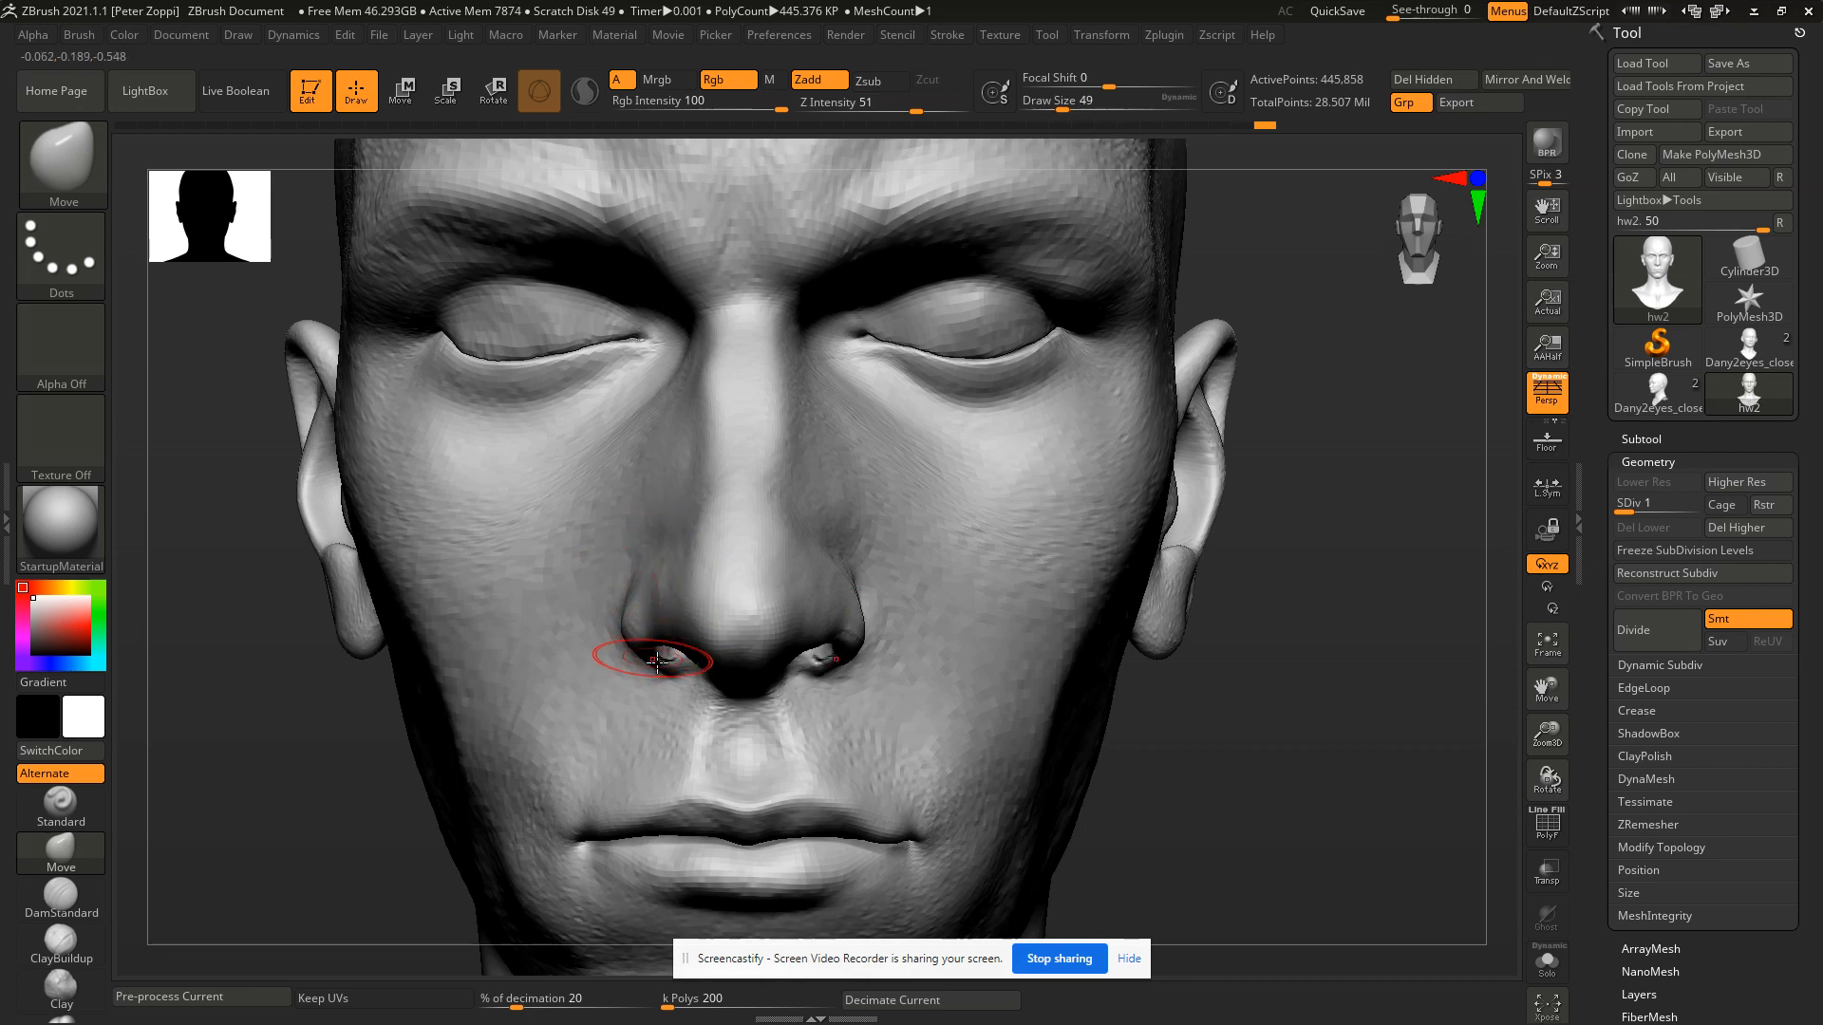
{"action": "left_click_drag", "start_coordinate": [675, 675], "coordinate": [636, 658]}
Enlarge the draw size to 80 and adjust the sides of the nose, comparing them with the concept image.
{"action": "key", "text": "bracketright"}
{"action": "key", "text": "bracketright"}
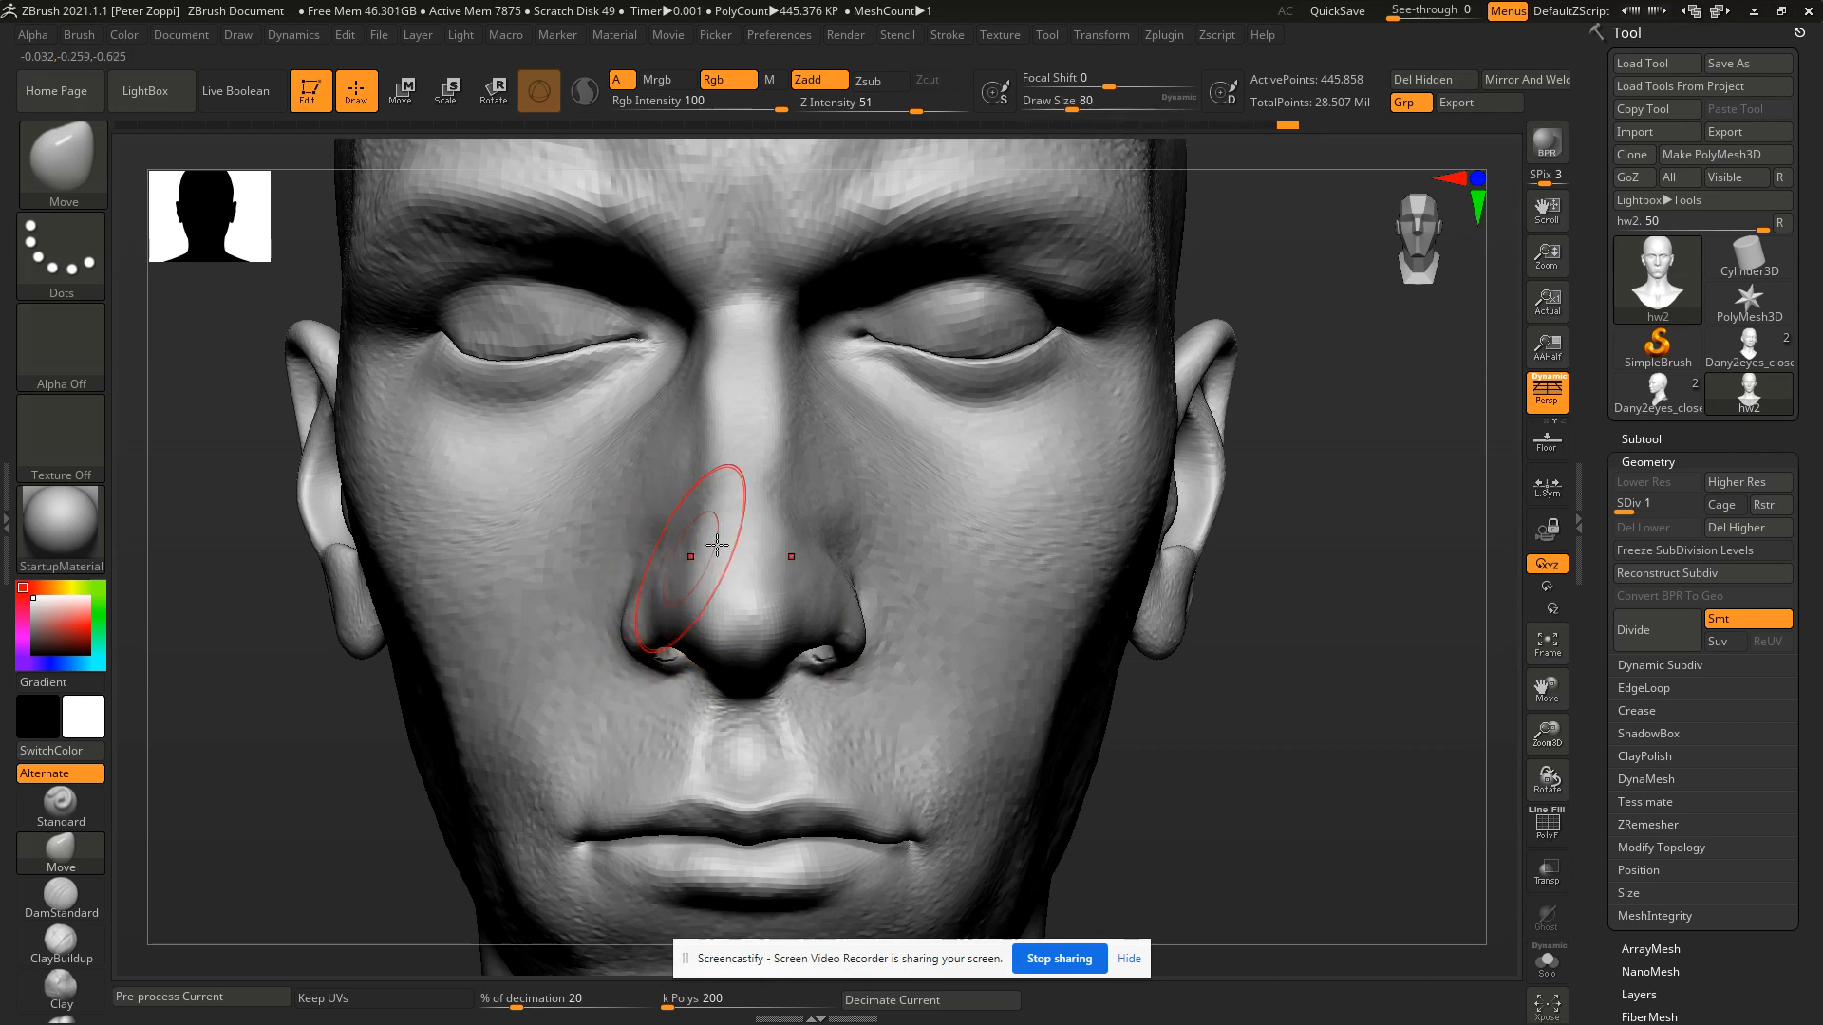
{"action": "right_click_drag", "start_coordinate": [812, 561], "coordinate": [906, 560]}
{"action": "key", "text": "alt+Tab"}
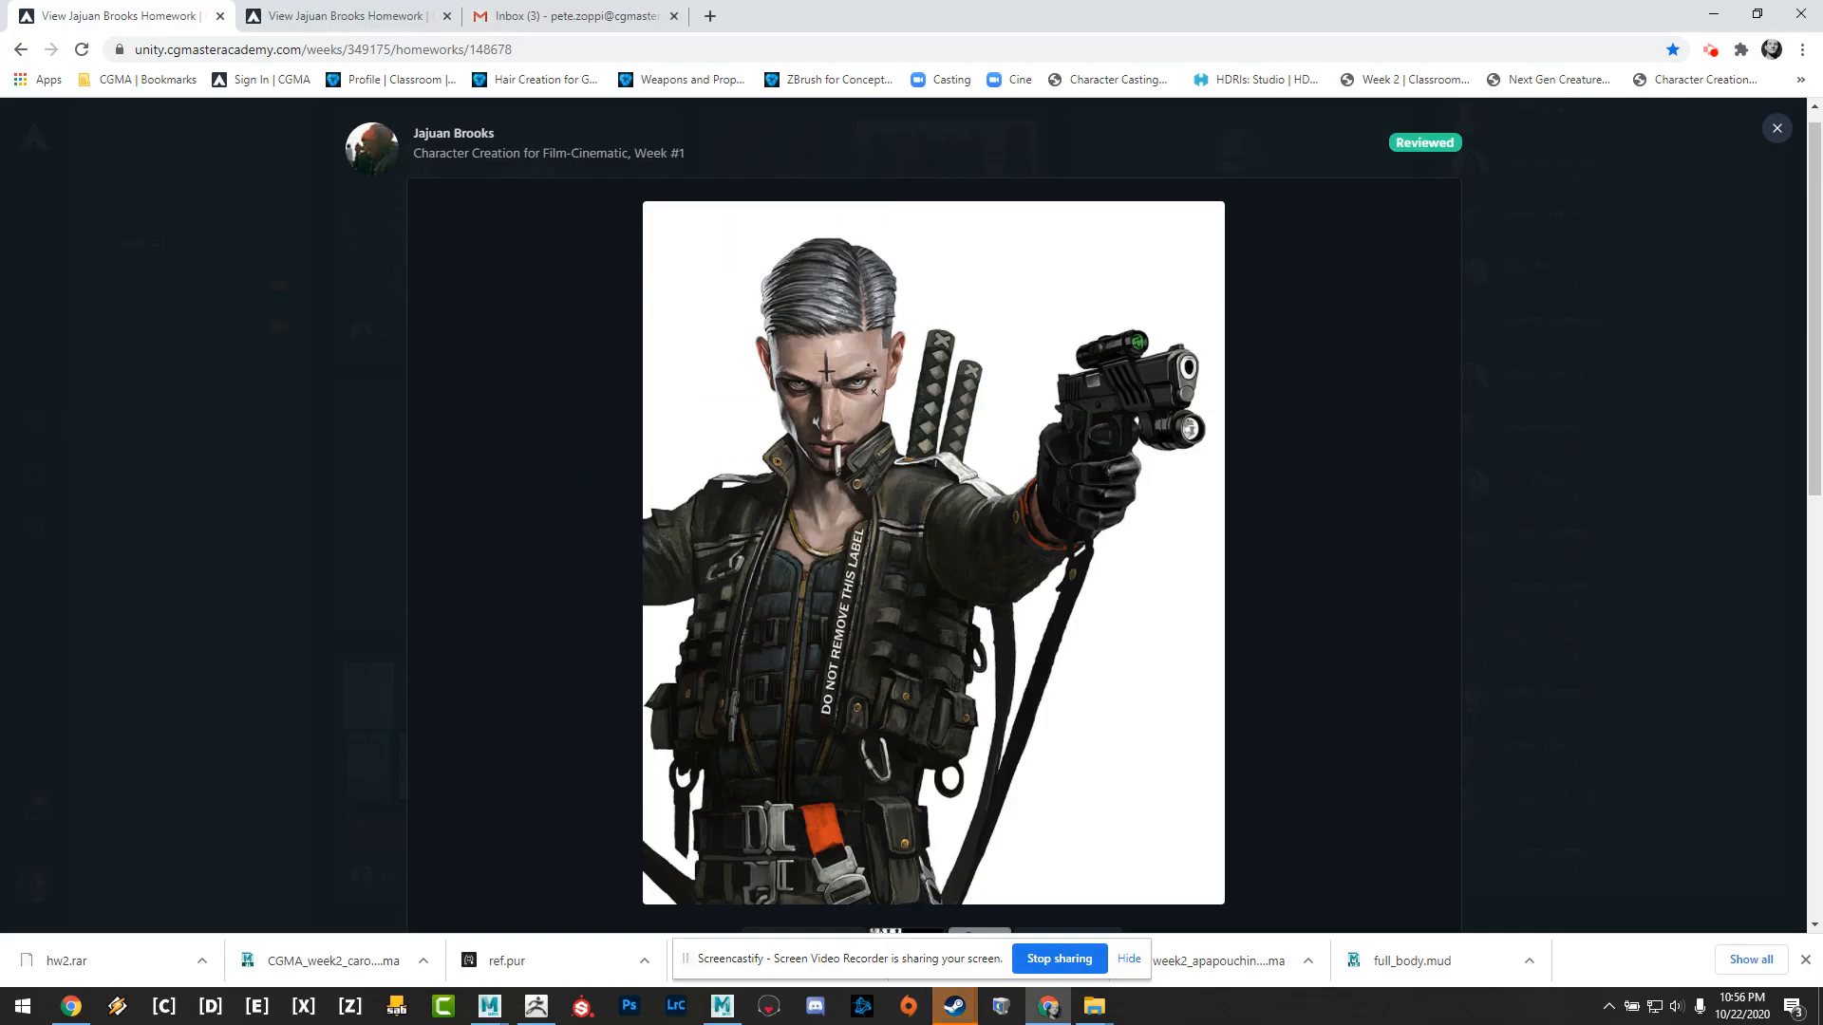
{"action": "key", "text": "alt+Tab"}
{"action": "right_click_drag", "start_coordinate": [646, 600], "coordinate": [504, 607]}
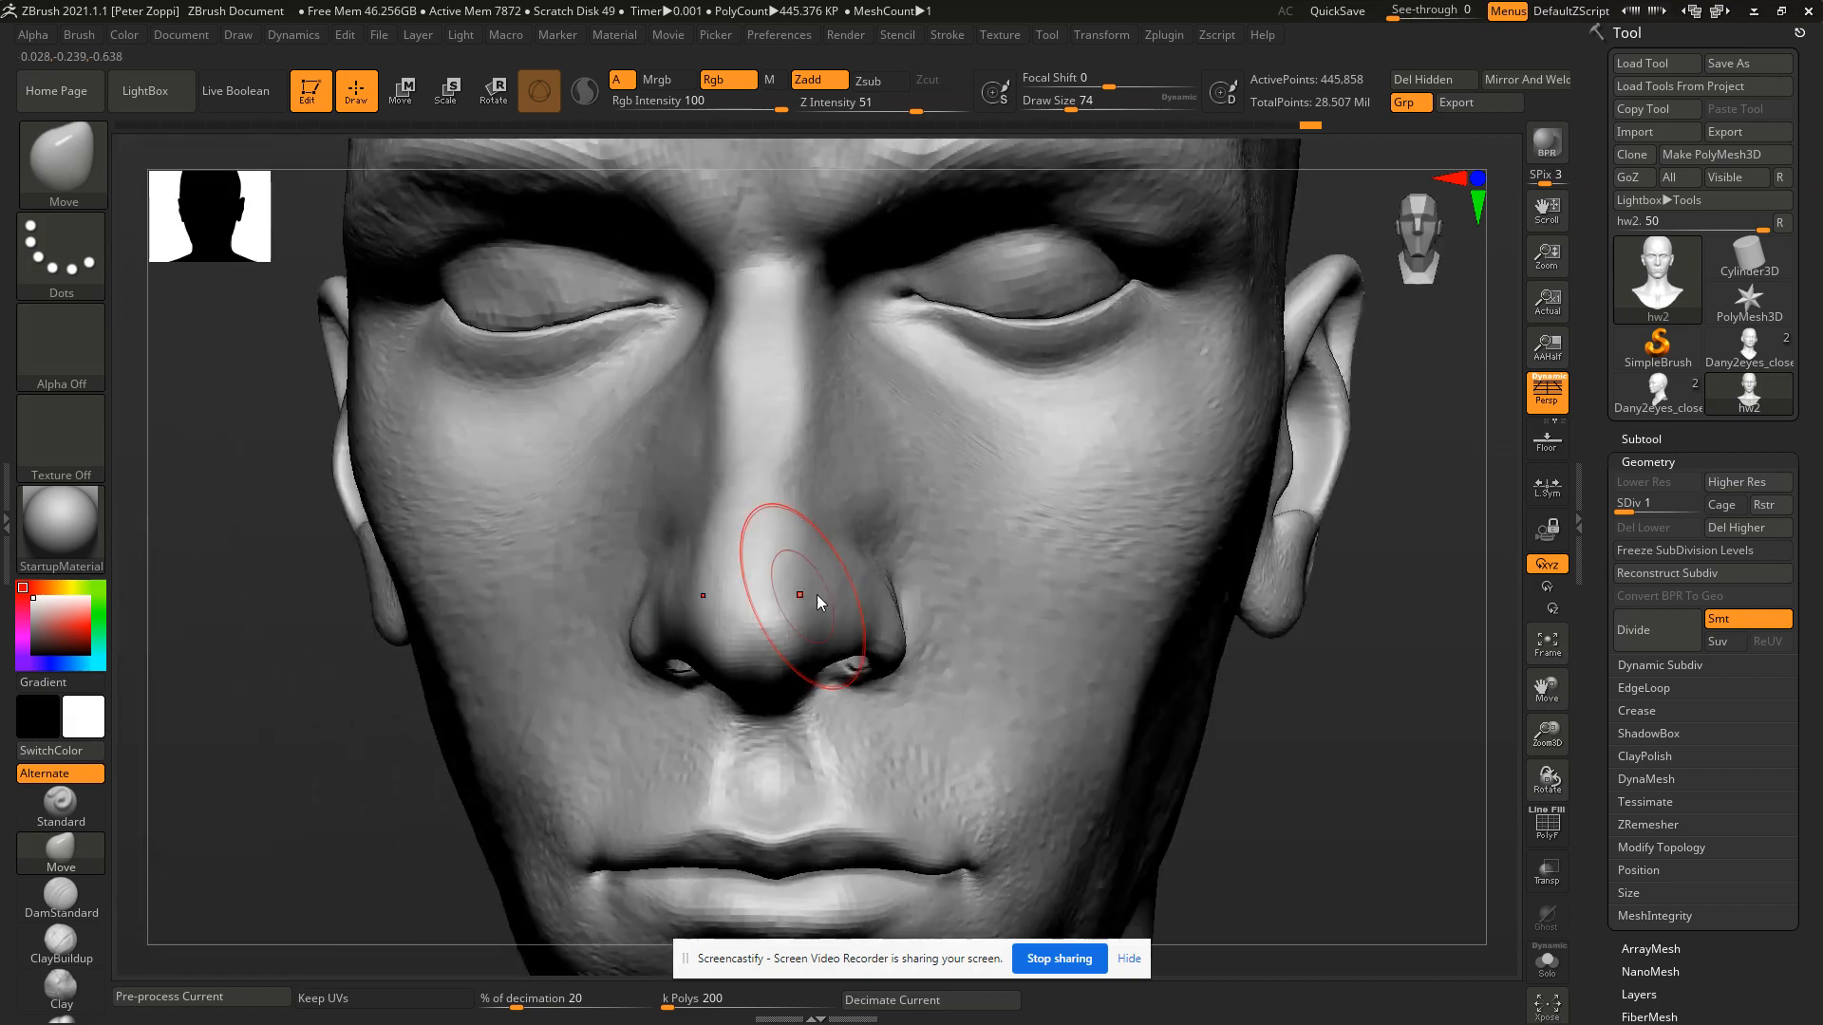
Reduce the draw size to 71 and refine the nose profile just above the tip.
{"action": "right_click_drag", "start_coordinate": [816, 594], "coordinate": [737, 602]}
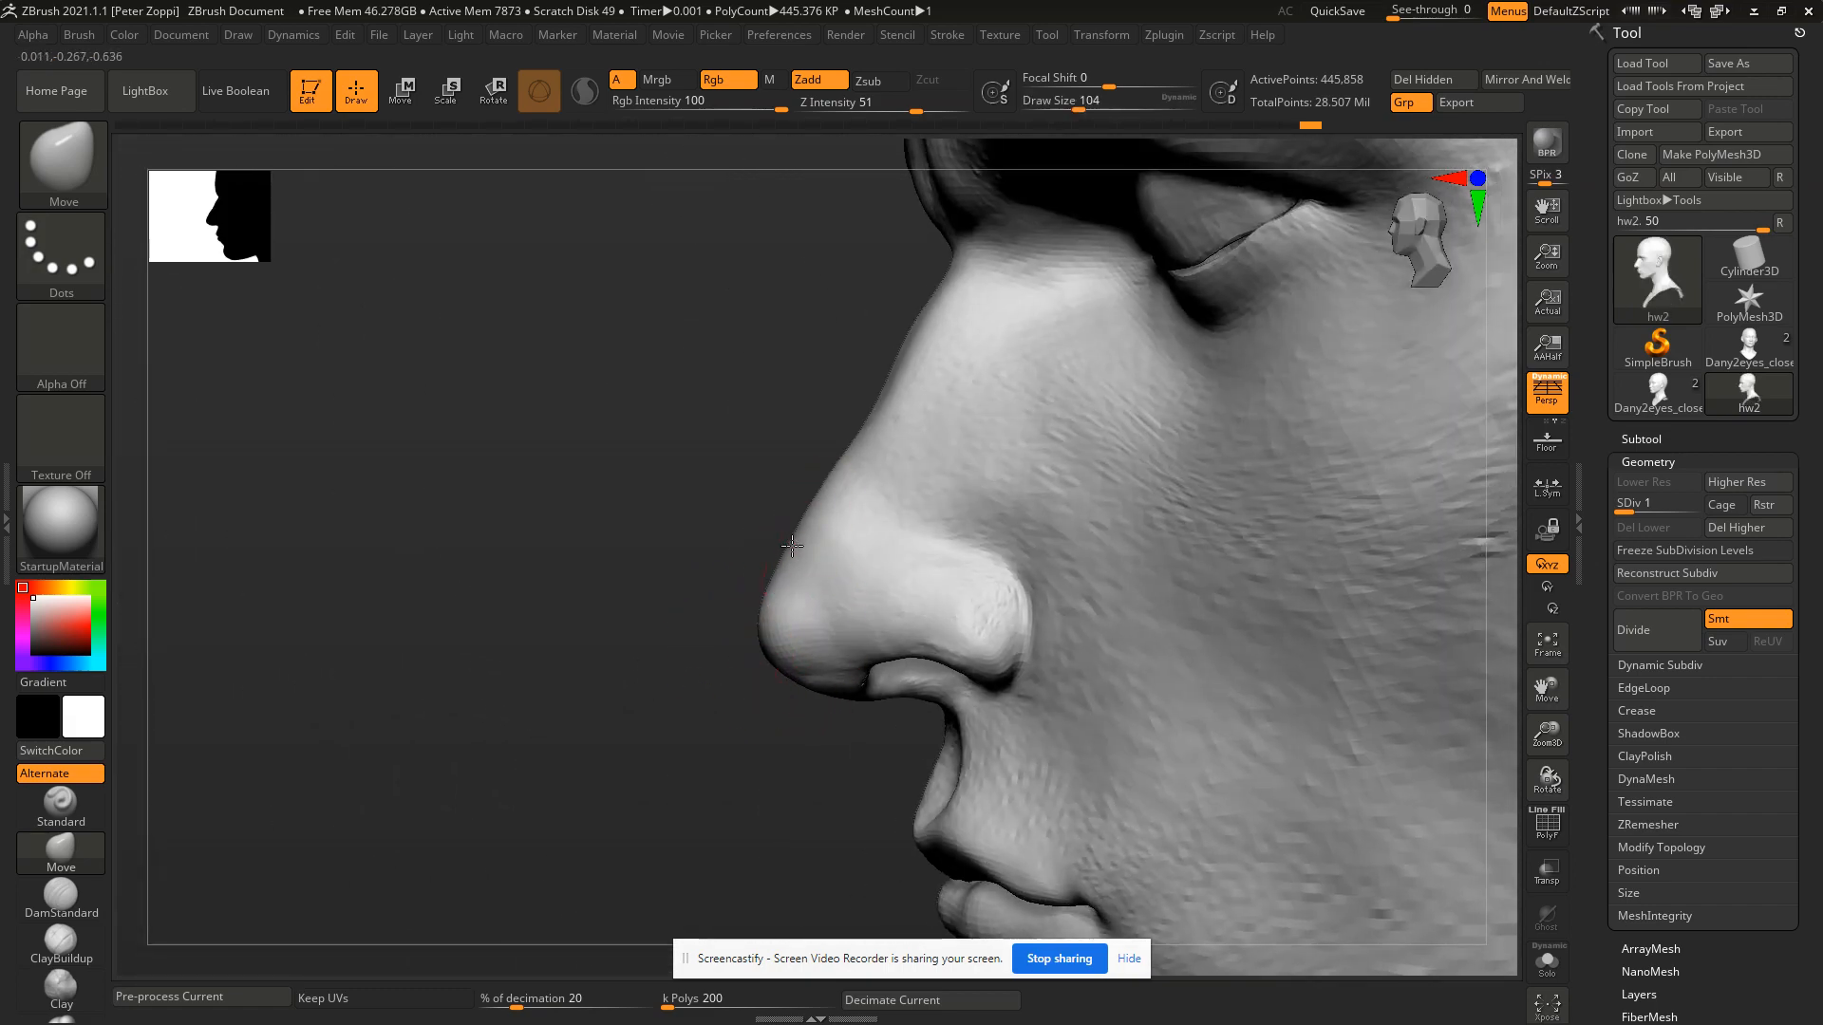
{"action": "key", "text": "s"}
{"action": "left_click_drag", "start_coordinate": [809, 521], "coordinate": [801, 521]}
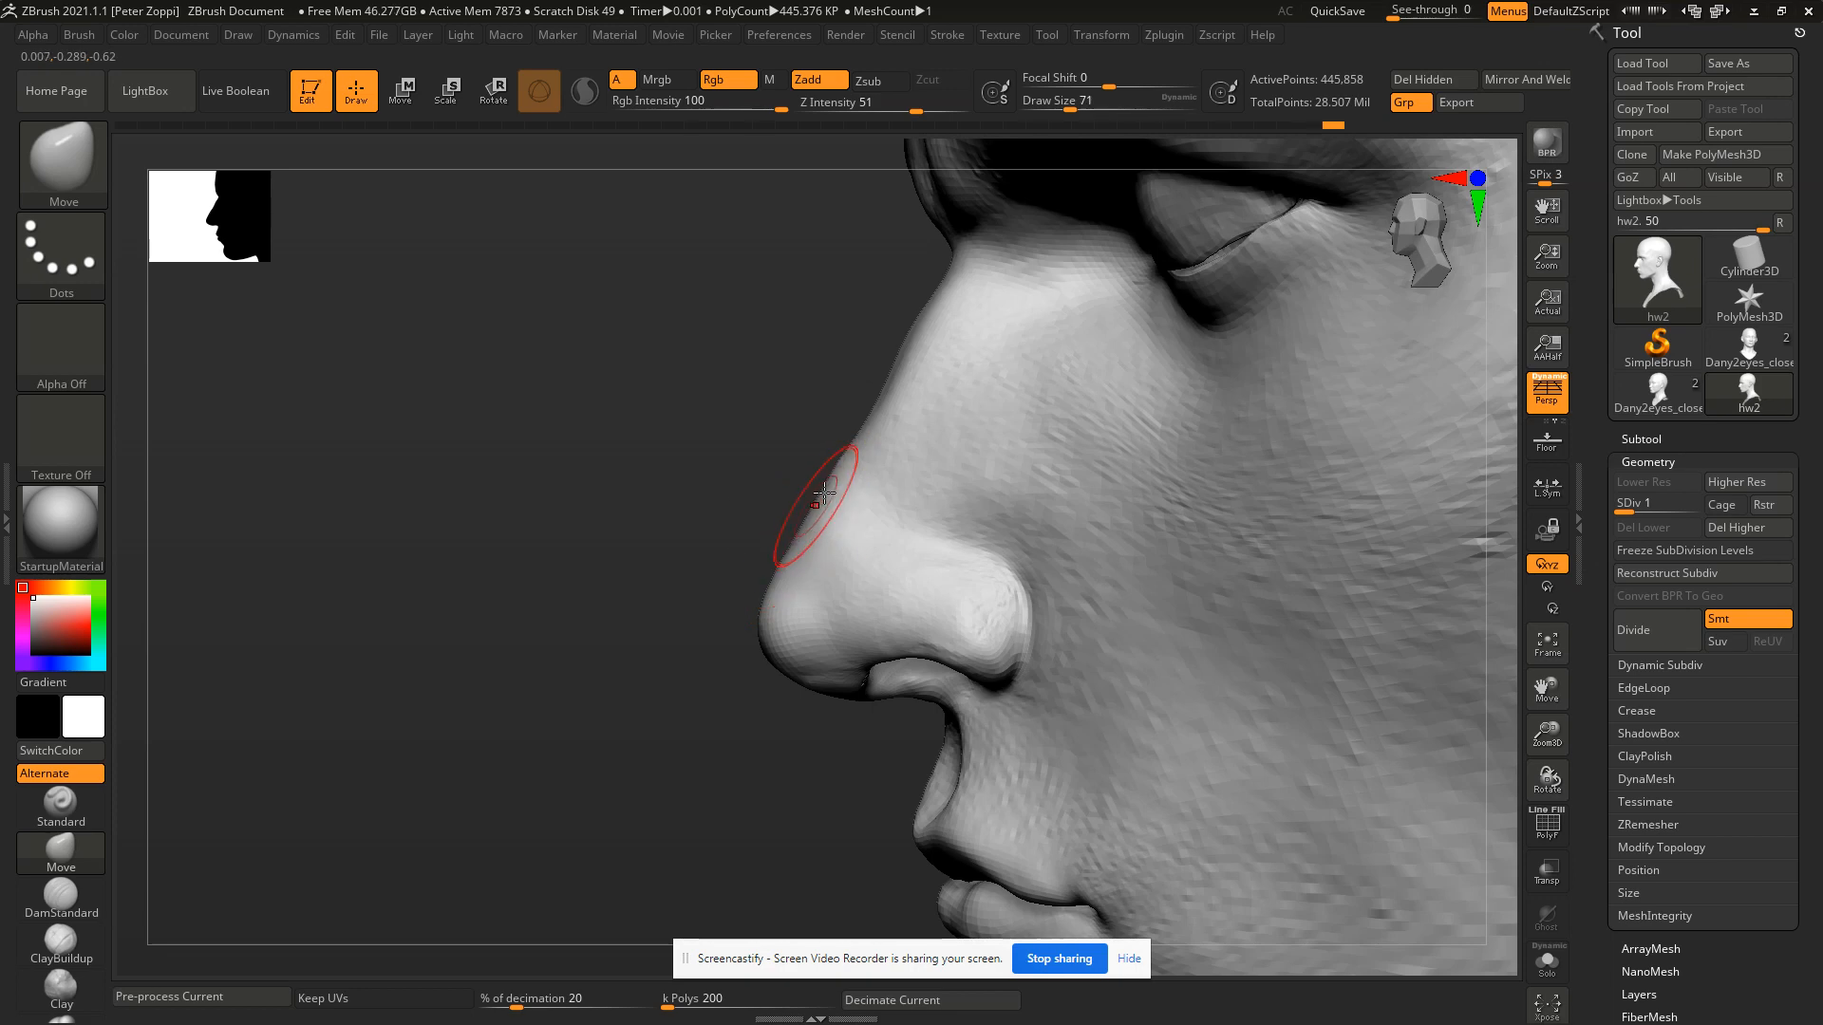
{"action": "mouse_move", "coordinate": [836, 477]}
{"action": "right_mouse_down"}
{"action": "mouse_move", "coordinate": [863, 504]}
{"action": "mouse_move", "coordinate": [858, 314]}
{"action": "mouse_move", "coordinate": [851, 390]}
{"action": "mouse_move", "coordinate": [878, 494]}
{"action": "mouse_move", "coordinate": [814, 484]}
{"action": "mouse_move", "coordinate": [814, 657]}
{"action": "mouse_move", "coordinate": [802, 574]}
{"action": "right_mouse_up"}
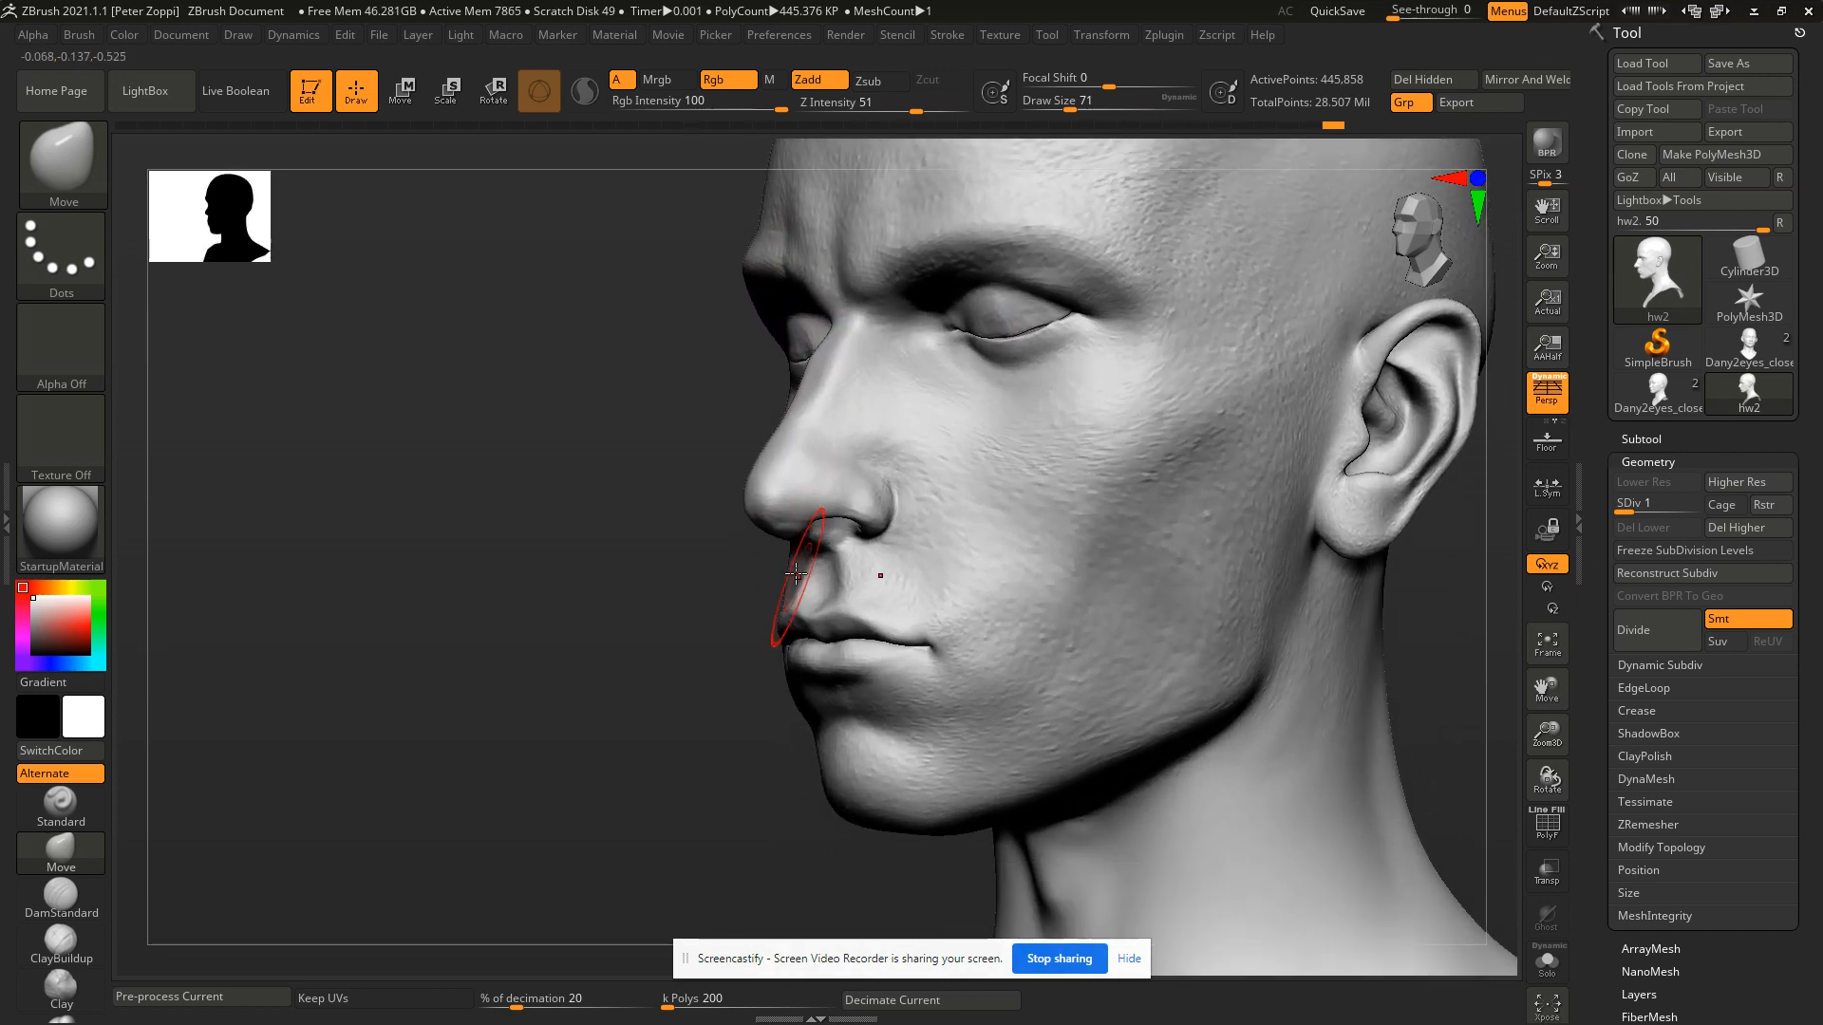
Enlarge the draw size to 128 and adjust the upper lip profile, checking it against the concept image.
{"action": "key", "text": "s"}
{"action": "left_click_drag", "start_coordinate": [794, 655], "coordinate": [807, 655]}
{"action": "mouse_move", "coordinate": [807, 655]}
{"action": "right_mouse_down"}
{"action": "mouse_move", "coordinate": [943, 631]}
{"action": "mouse_move", "coordinate": [781, 614]}
{"action": "mouse_move", "coordinate": [847, 664]}
{"action": "mouse_move", "coordinate": [869, 602]}
{"action": "right_mouse_up"}
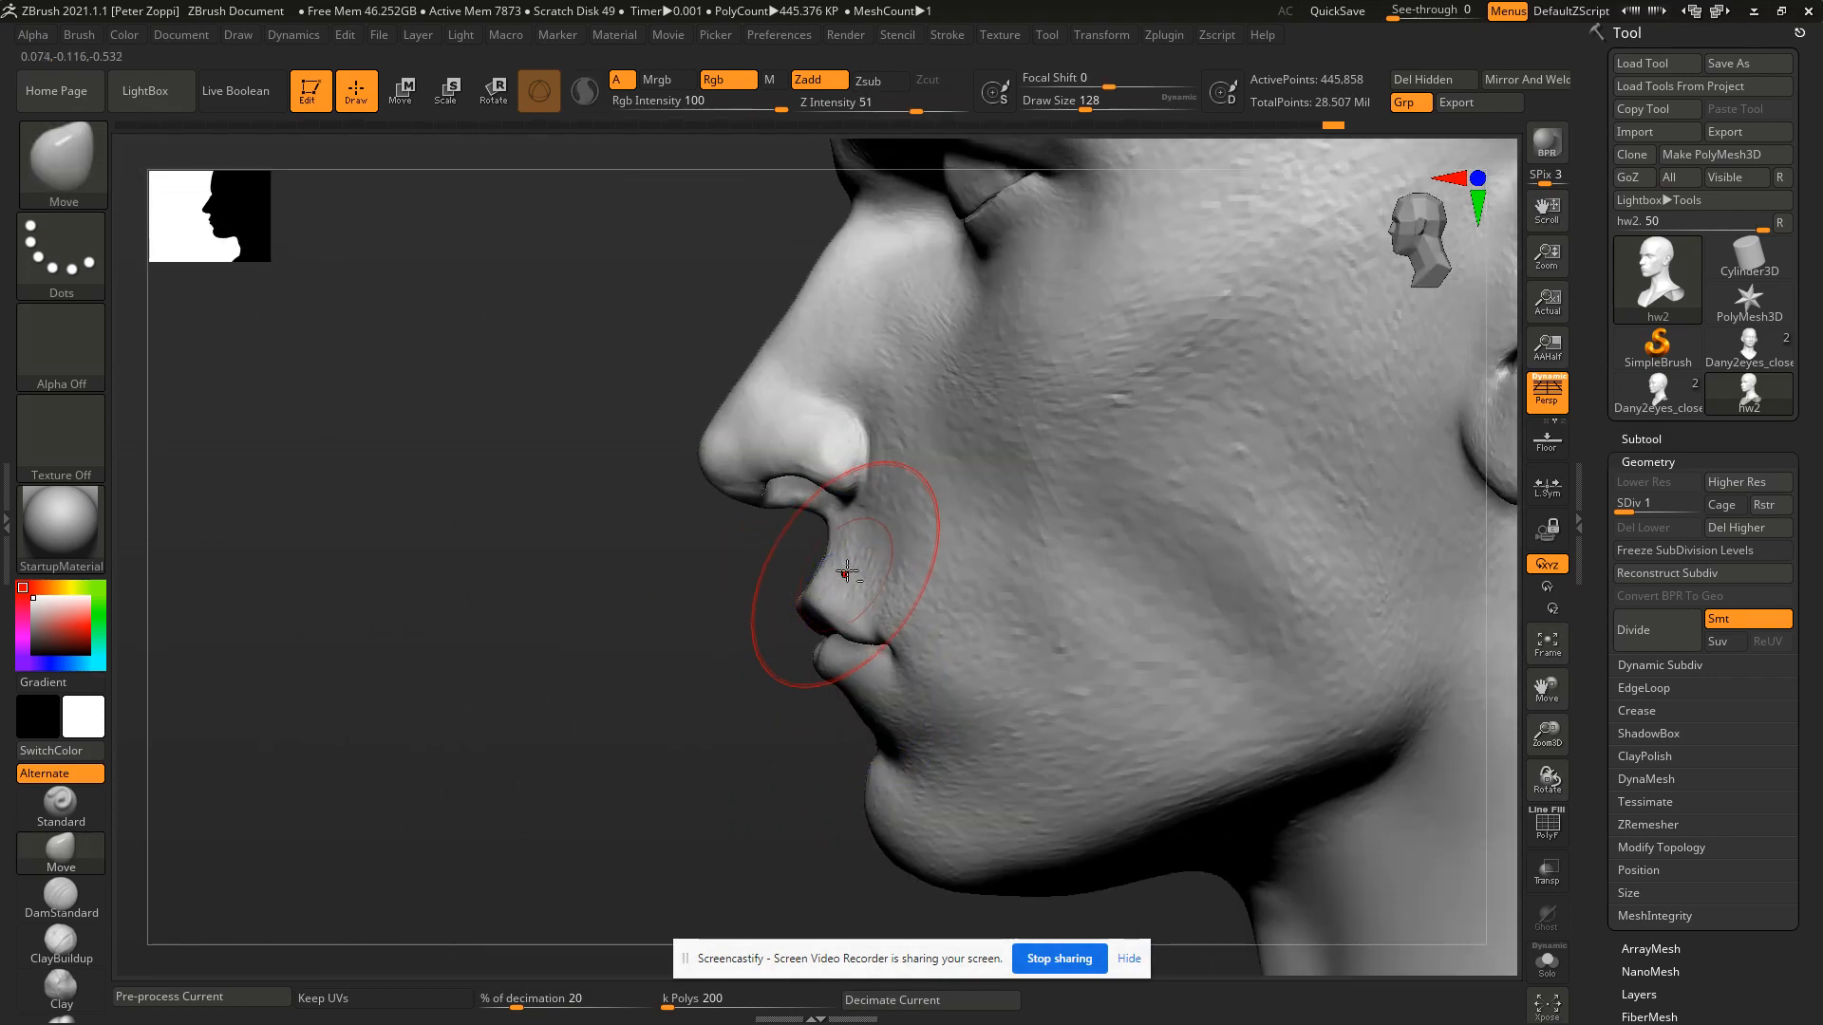
{"action": "key", "text": "alt+Tab"}
{"action": "key", "text": "alt+Tab"}
{"action": "right_click_drag", "start_coordinate": [714, 585], "coordinate": [687, 587]}
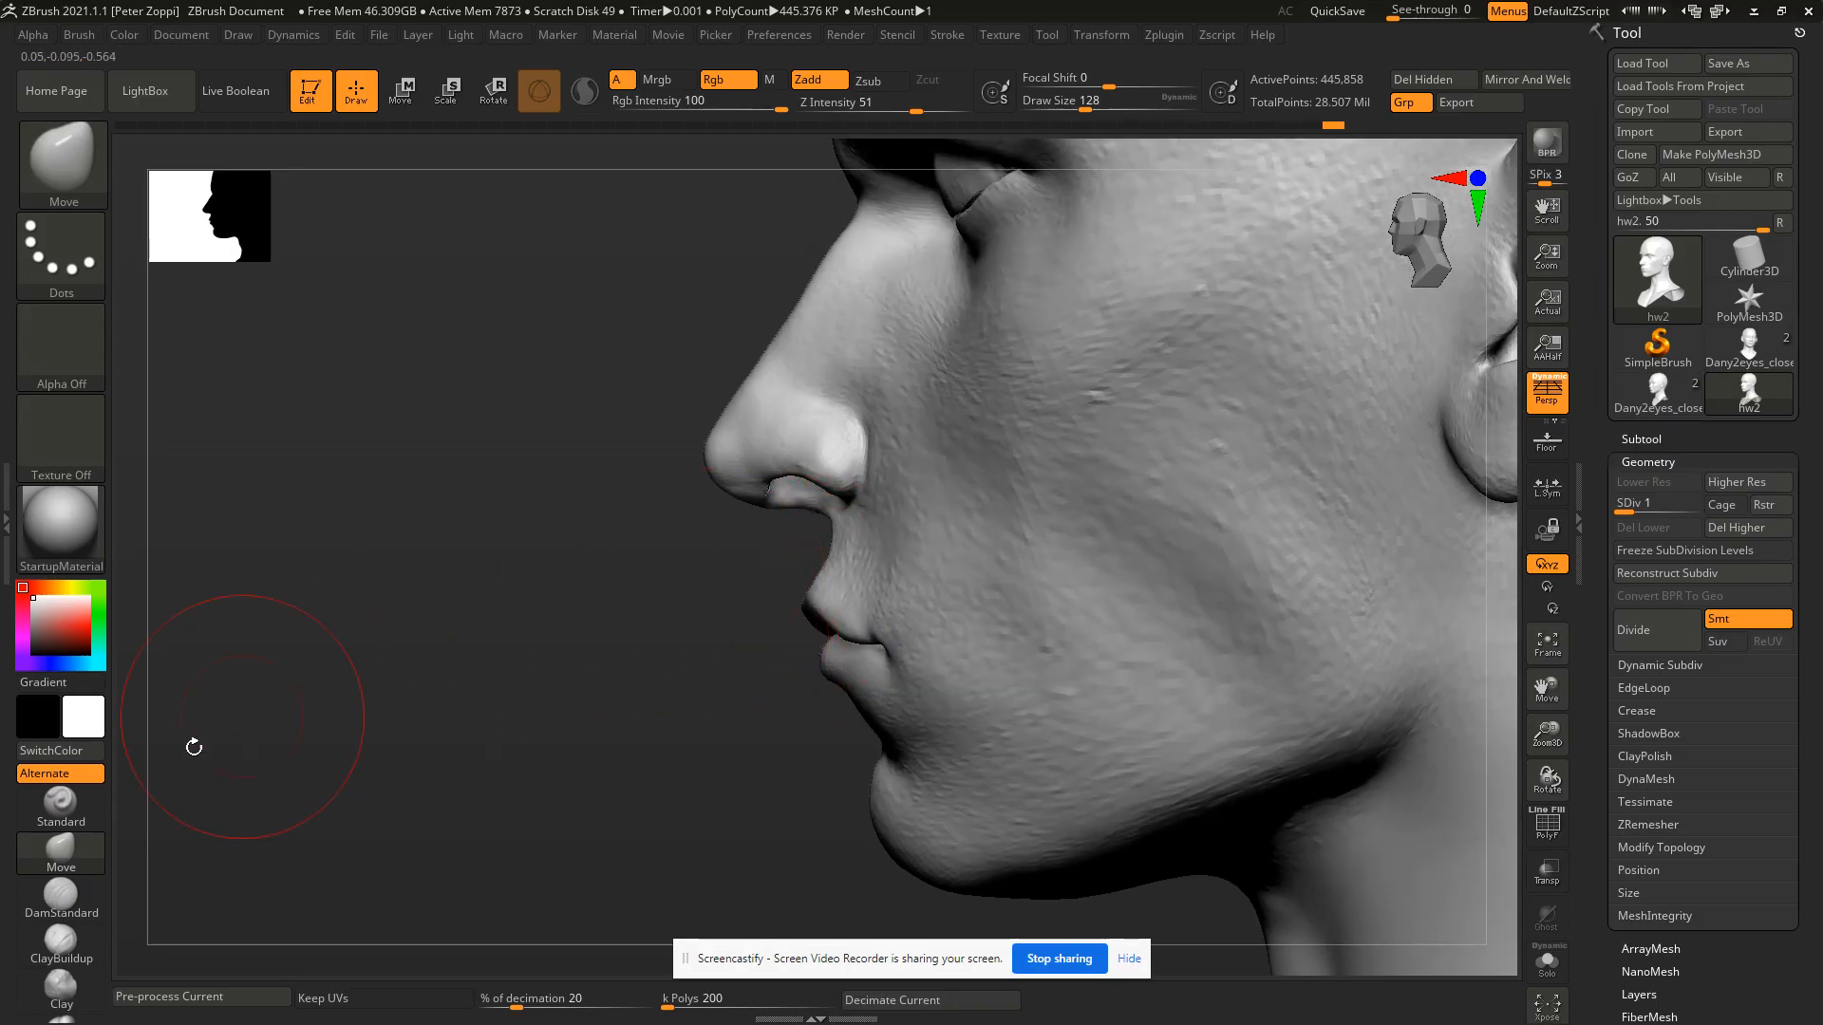
Sculpt the area around the upper lip in profile with the Standard brush at draw size 90.
{"action": "left_click", "coordinate": [53, 808]}
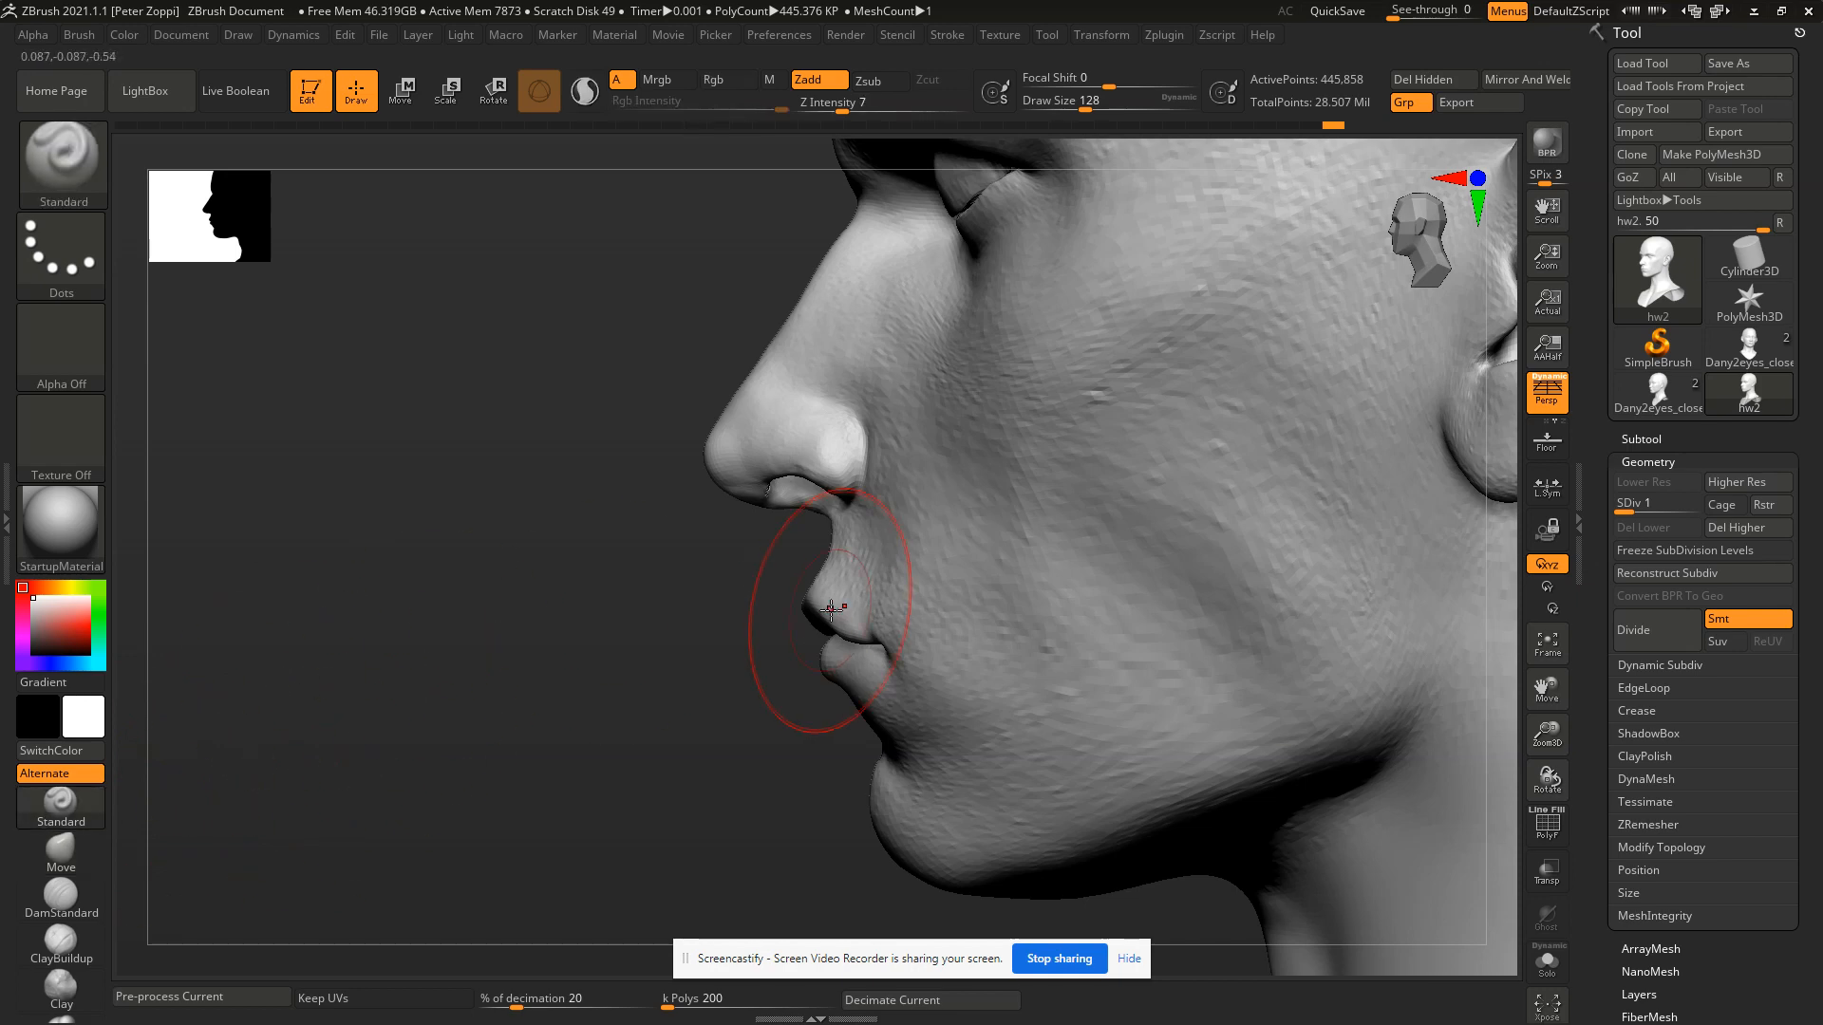
{"action": "key", "text": "bracketleft"}
{"action": "key", "text": "bracketleft"}
{"action": "mouse_move", "coordinate": [864, 589]}
{"action": "right_mouse_down"}
{"action": "mouse_move", "coordinate": [866, 574]}
{"action": "mouse_move", "coordinate": [693, 566]}
{"action": "mouse_move", "coordinate": [770, 560]}
{"action": "right_mouse_up"}
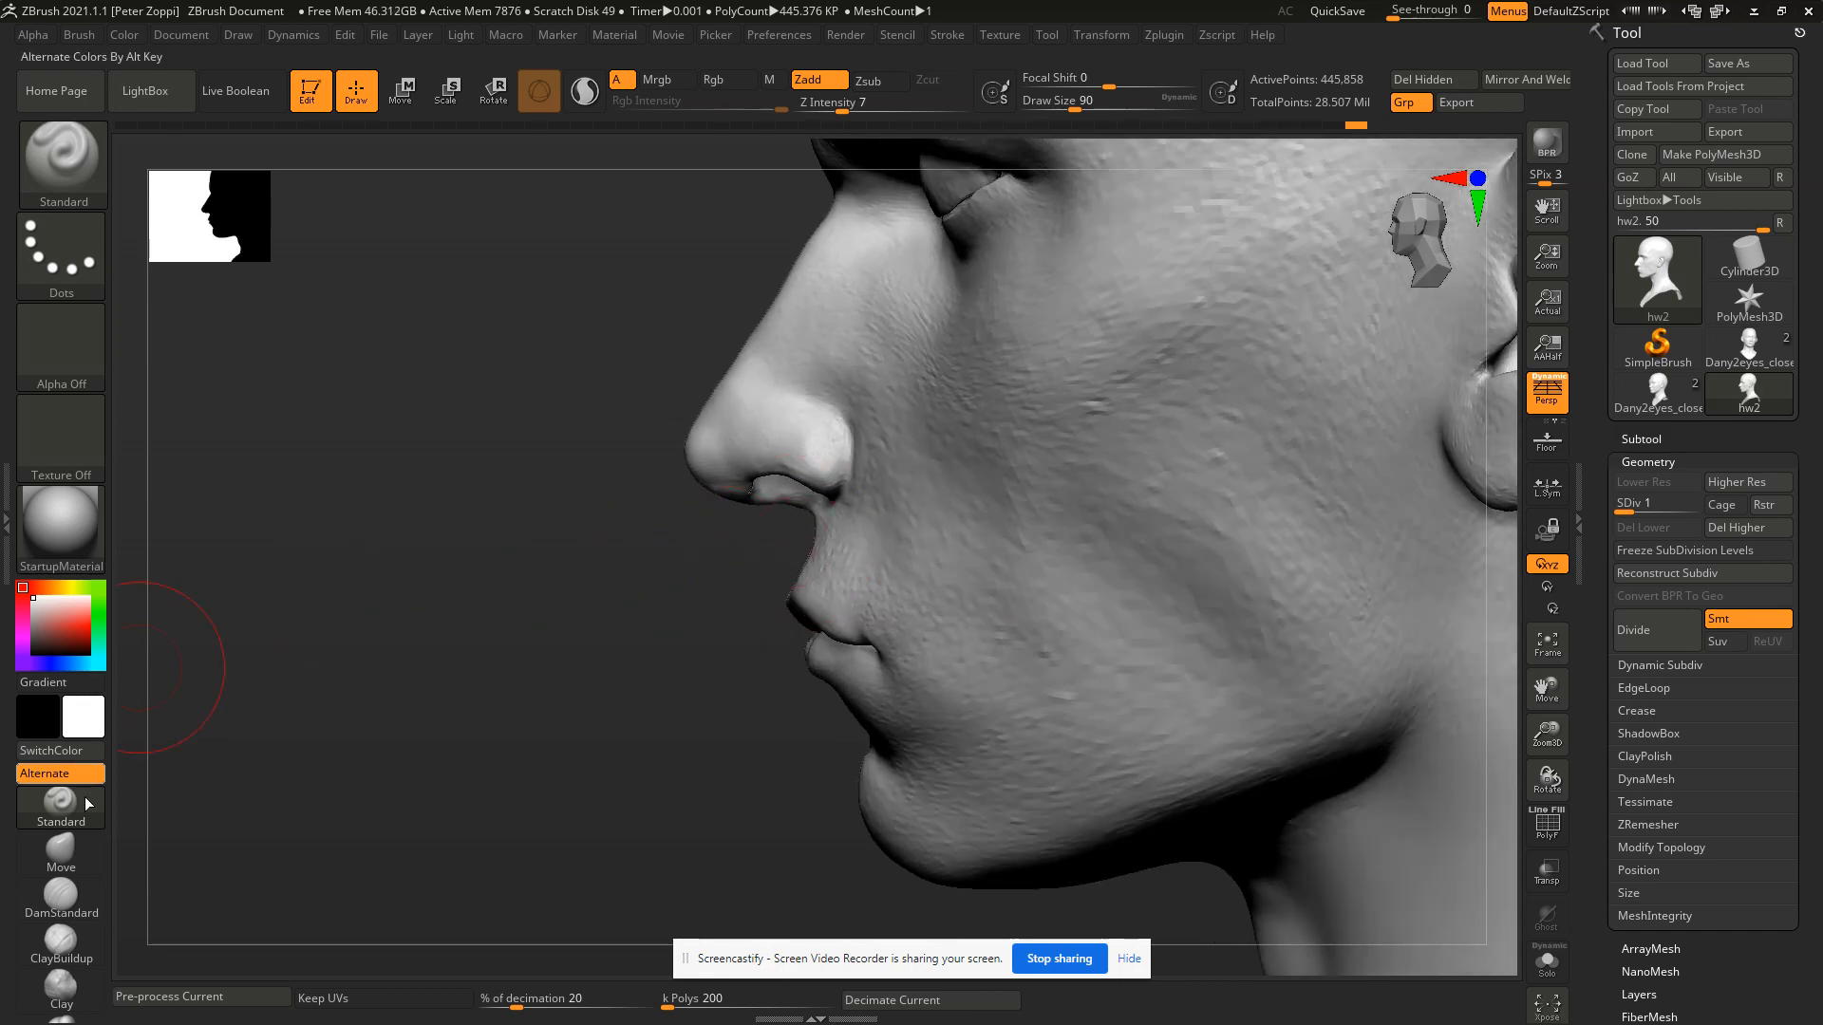
Shift the form near the mouth corner with the Move brush at draw size 140.
{"action": "left_click", "coordinate": [61, 850]}
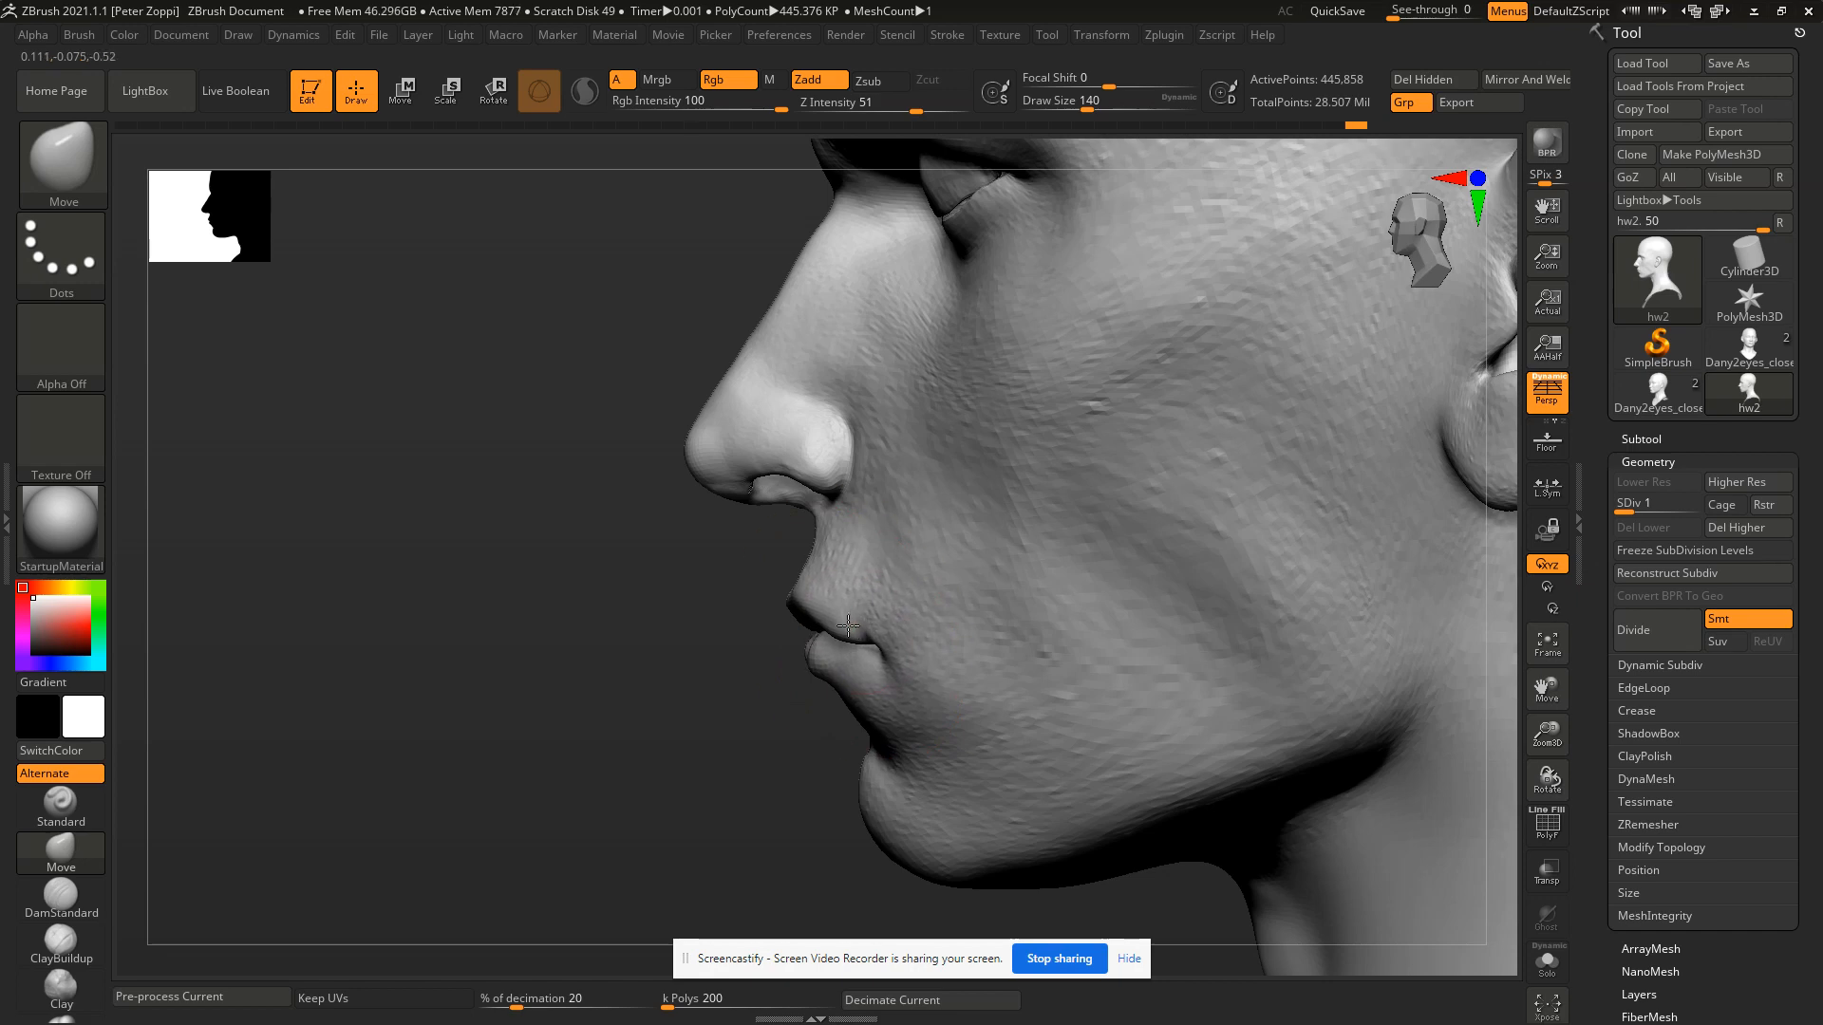
{"action": "left_click_drag", "start_coordinate": [847, 626], "coordinate": [843, 619]}
{"action": "mouse_move", "coordinate": [843, 619]}
{"action": "right_mouse_down"}
{"action": "mouse_move", "coordinate": [814, 660]}
{"action": "mouse_move", "coordinate": [848, 607]}
{"action": "mouse_move", "coordinate": [867, 476]}
{"action": "right_mouse_up"}
Adjust the Move brush draw size and reshape the mouth corner as seen from below the chin.
{"action": "key", "text": "bracketleft"}
{"action": "key", "text": "bracketleft"}
{"action": "key", "text": "bracketleft"}
{"action": "key", "text": "bracketleft"}
{"action": "key", "text": "bracketleft"}
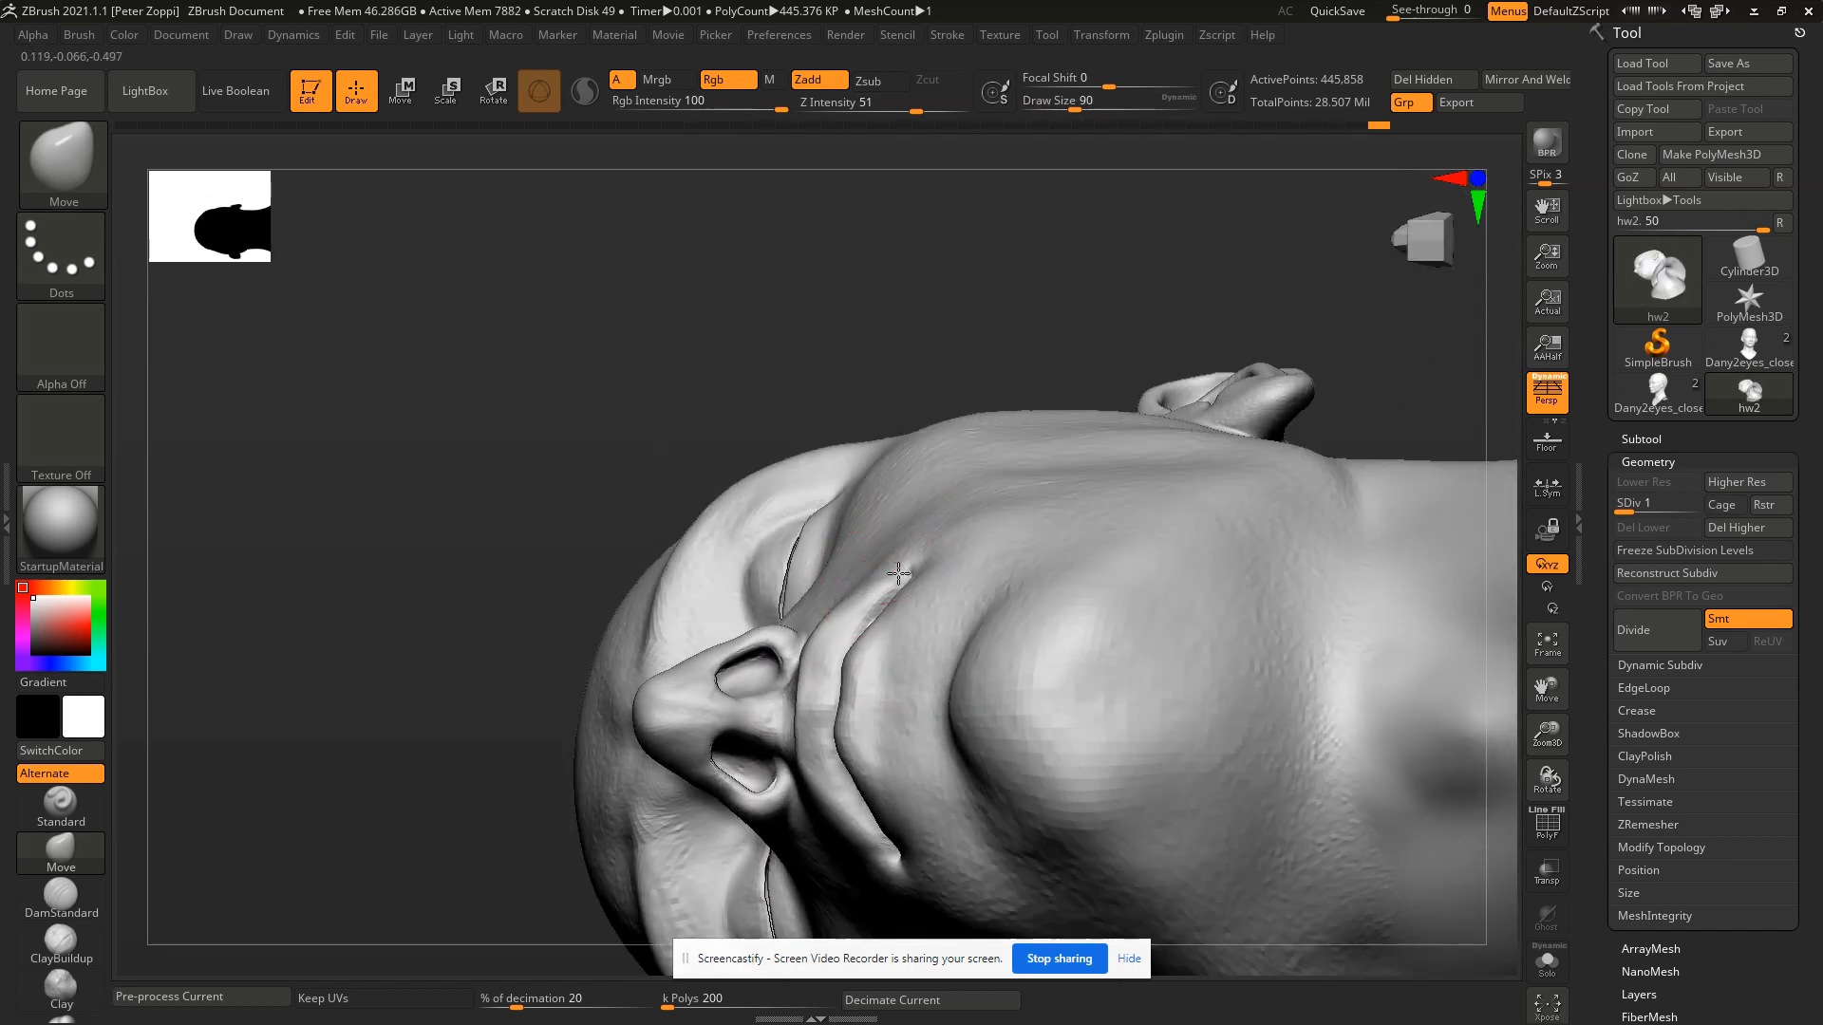
{"action": "key", "text": "bracketright"}
{"action": "key", "text": "bracketright"}
{"action": "key", "text": "bracketright"}
{"action": "key", "text": "bracketright"}
{"action": "left_click_drag", "start_coordinate": [921, 562], "coordinate": [915, 552]}
{"action": "mouse_move", "coordinate": [916, 553]}
{"action": "right_mouse_down"}
{"action": "mouse_move", "coordinate": [869, 685]}
{"action": "mouse_move", "coordinate": [859, 665]}
{"action": "mouse_move", "coordinate": [887, 630]}
{"action": "mouse_move", "coordinate": [969, 610]}
{"action": "mouse_move", "coordinate": [889, 589]}
{"action": "mouse_move", "coordinate": [902, 581]}
{"action": "right_mouse_up"}
Select the Move Topological brush for the mouth area and reduce its draw size.
{"action": "left_click", "coordinate": [63, 900]}
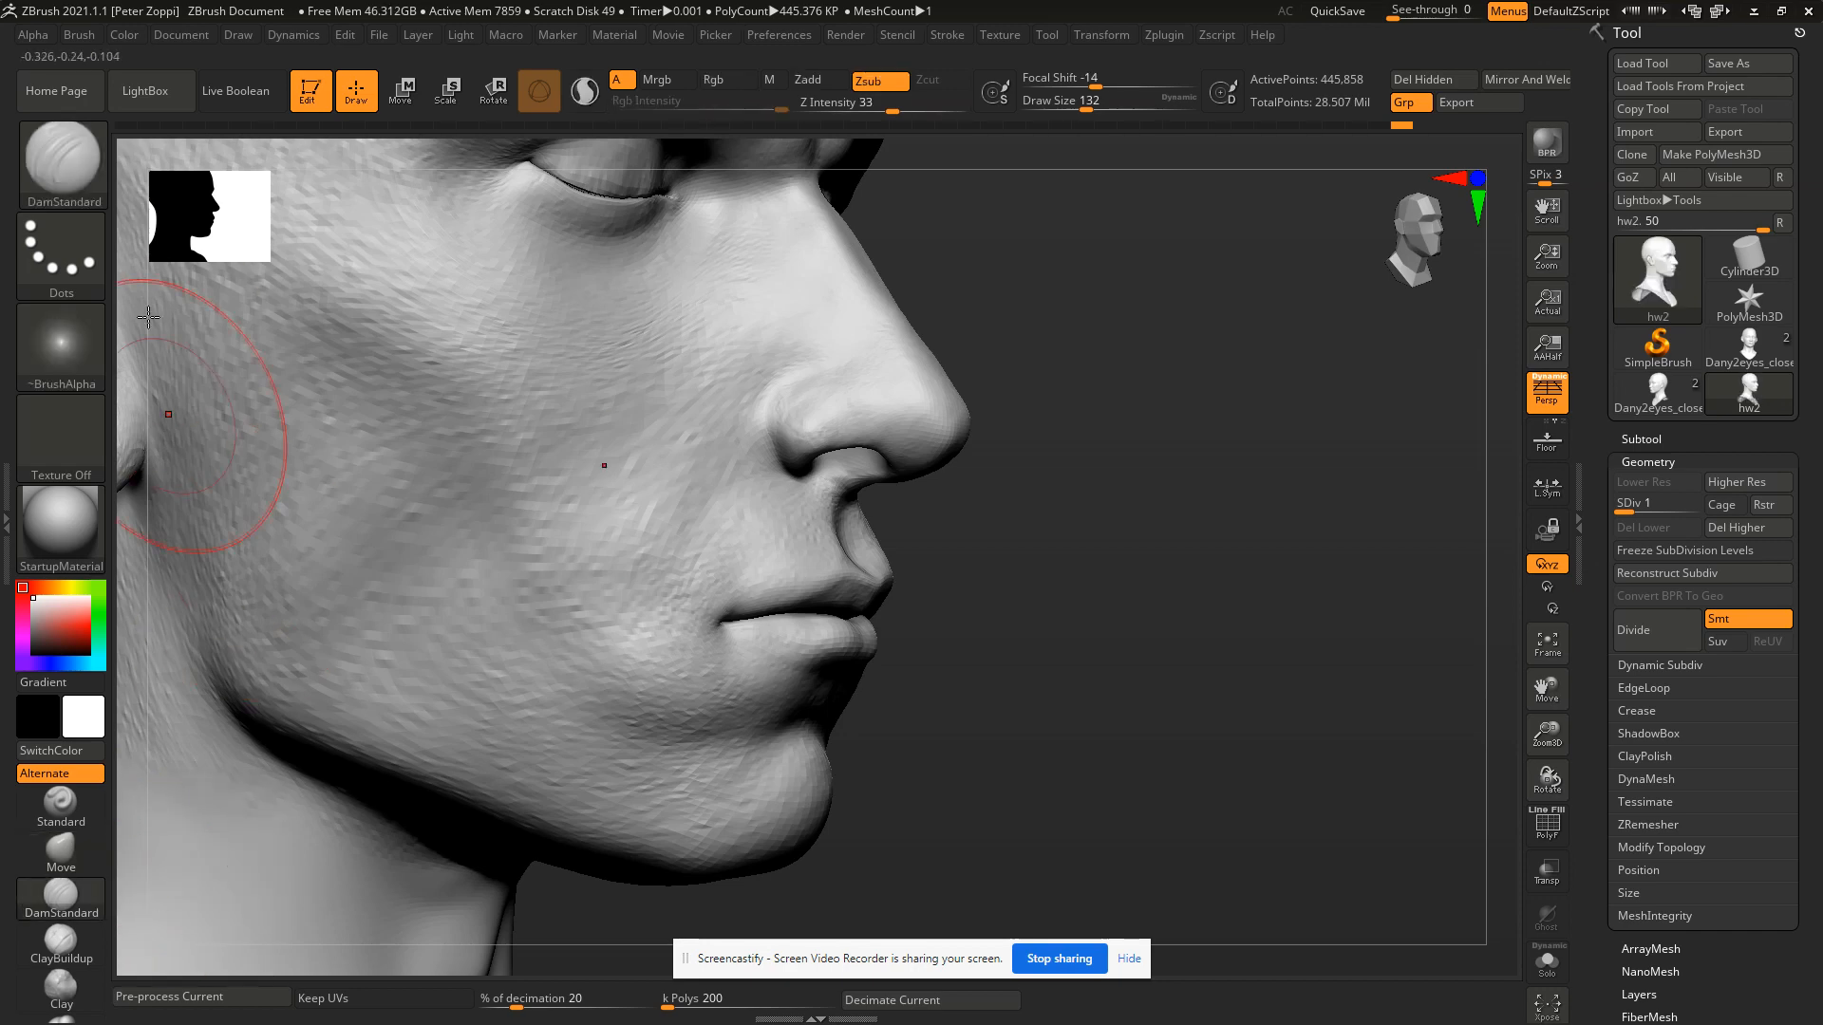
{"action": "left_click", "coordinate": [62, 159]}
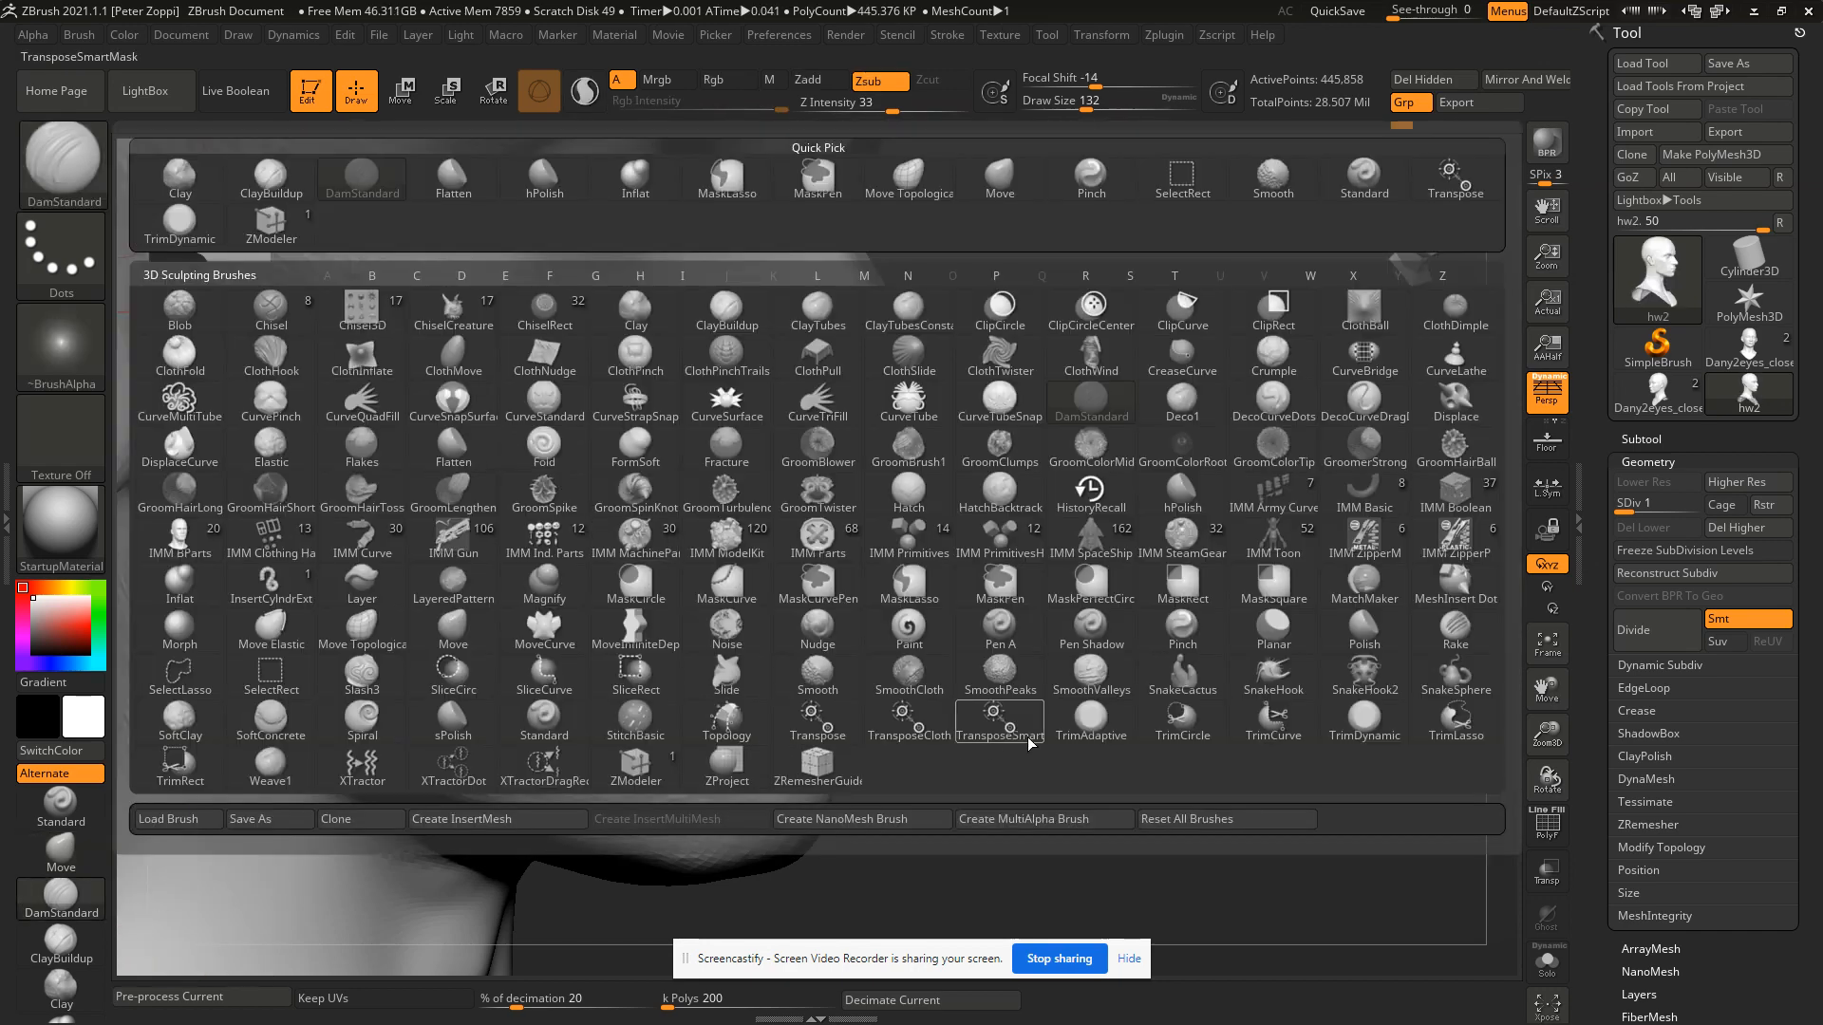
{"action": "left_click", "coordinate": [362, 632]}
{"action": "mouse_move", "coordinate": [890, 574]}
{"action": "right_mouse_down"}
{"action": "mouse_move", "coordinate": [864, 576]}
{"action": "mouse_move", "coordinate": [903, 589]}
{"action": "mouse_move", "coordinate": [884, 577]}
{"action": "mouse_move", "coordinate": [906, 665]}
{"action": "right_mouse_up"}
{"action": "key", "text": "bracketleft"}
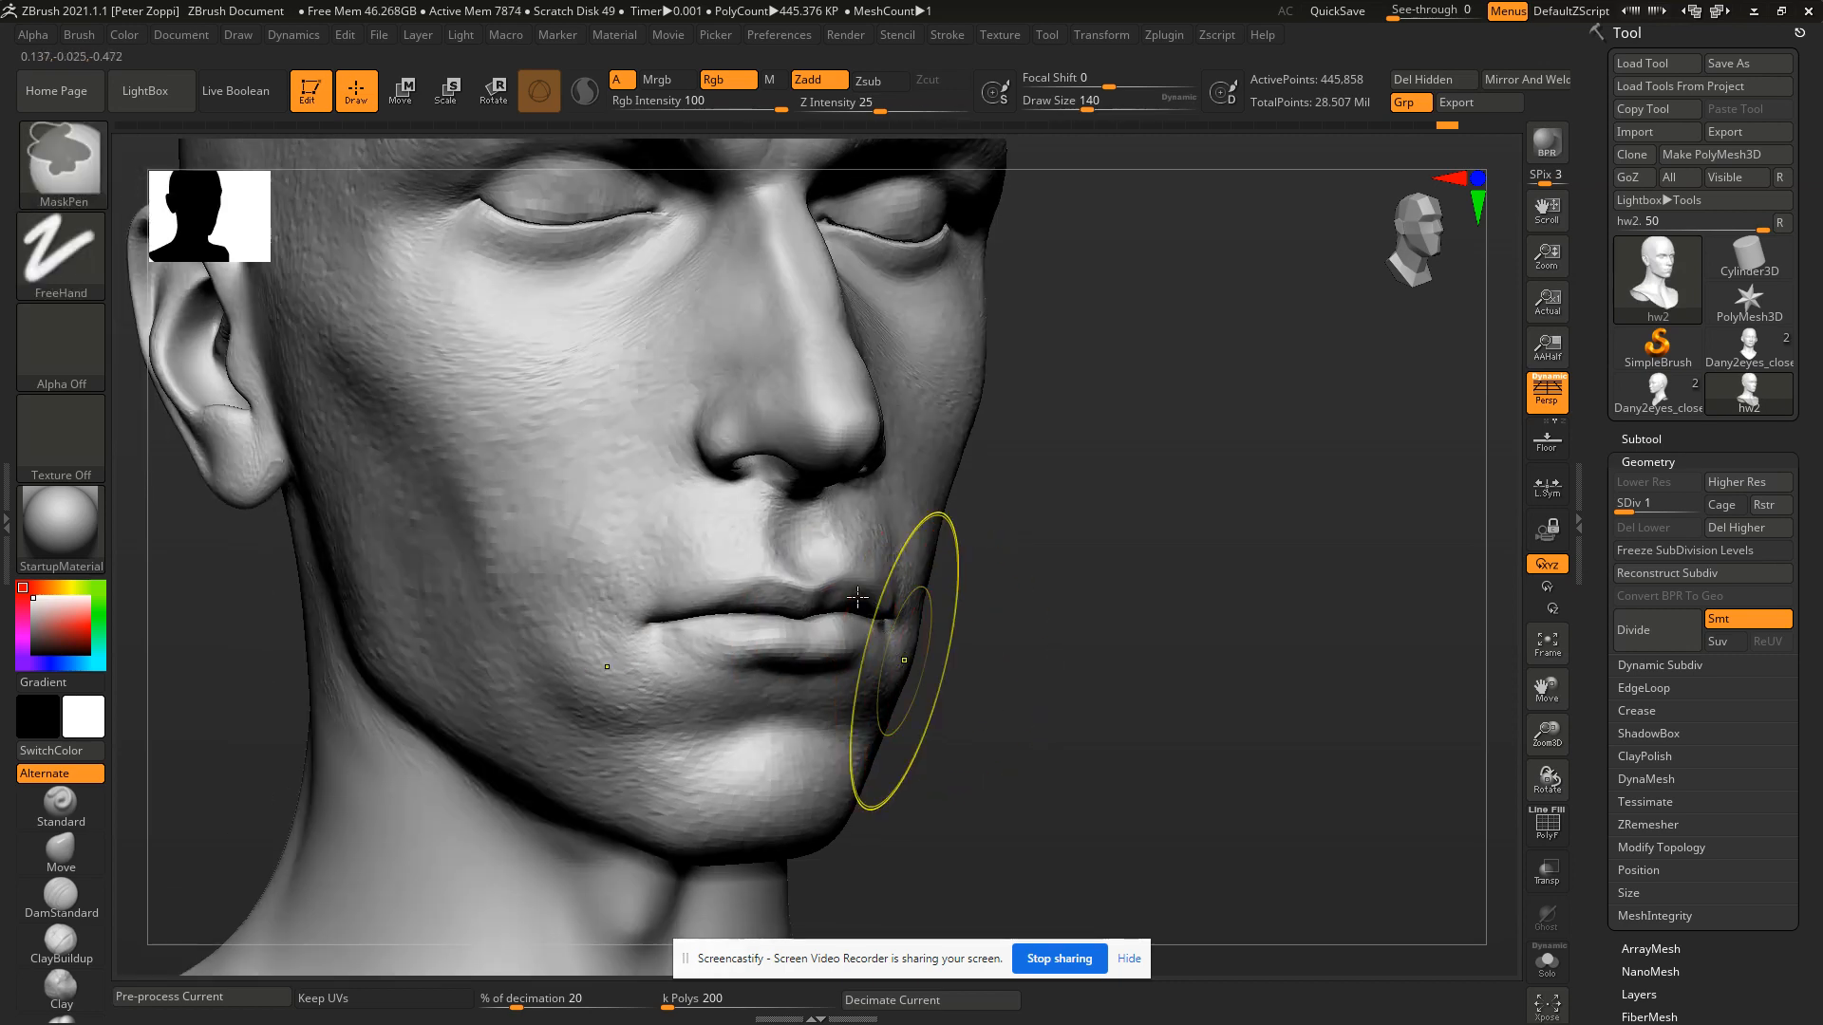
Return to the Move brush at draw size 101 and adjust the far cheek contour beside the mouth.
{"action": "left_click", "coordinate": [61, 854]}
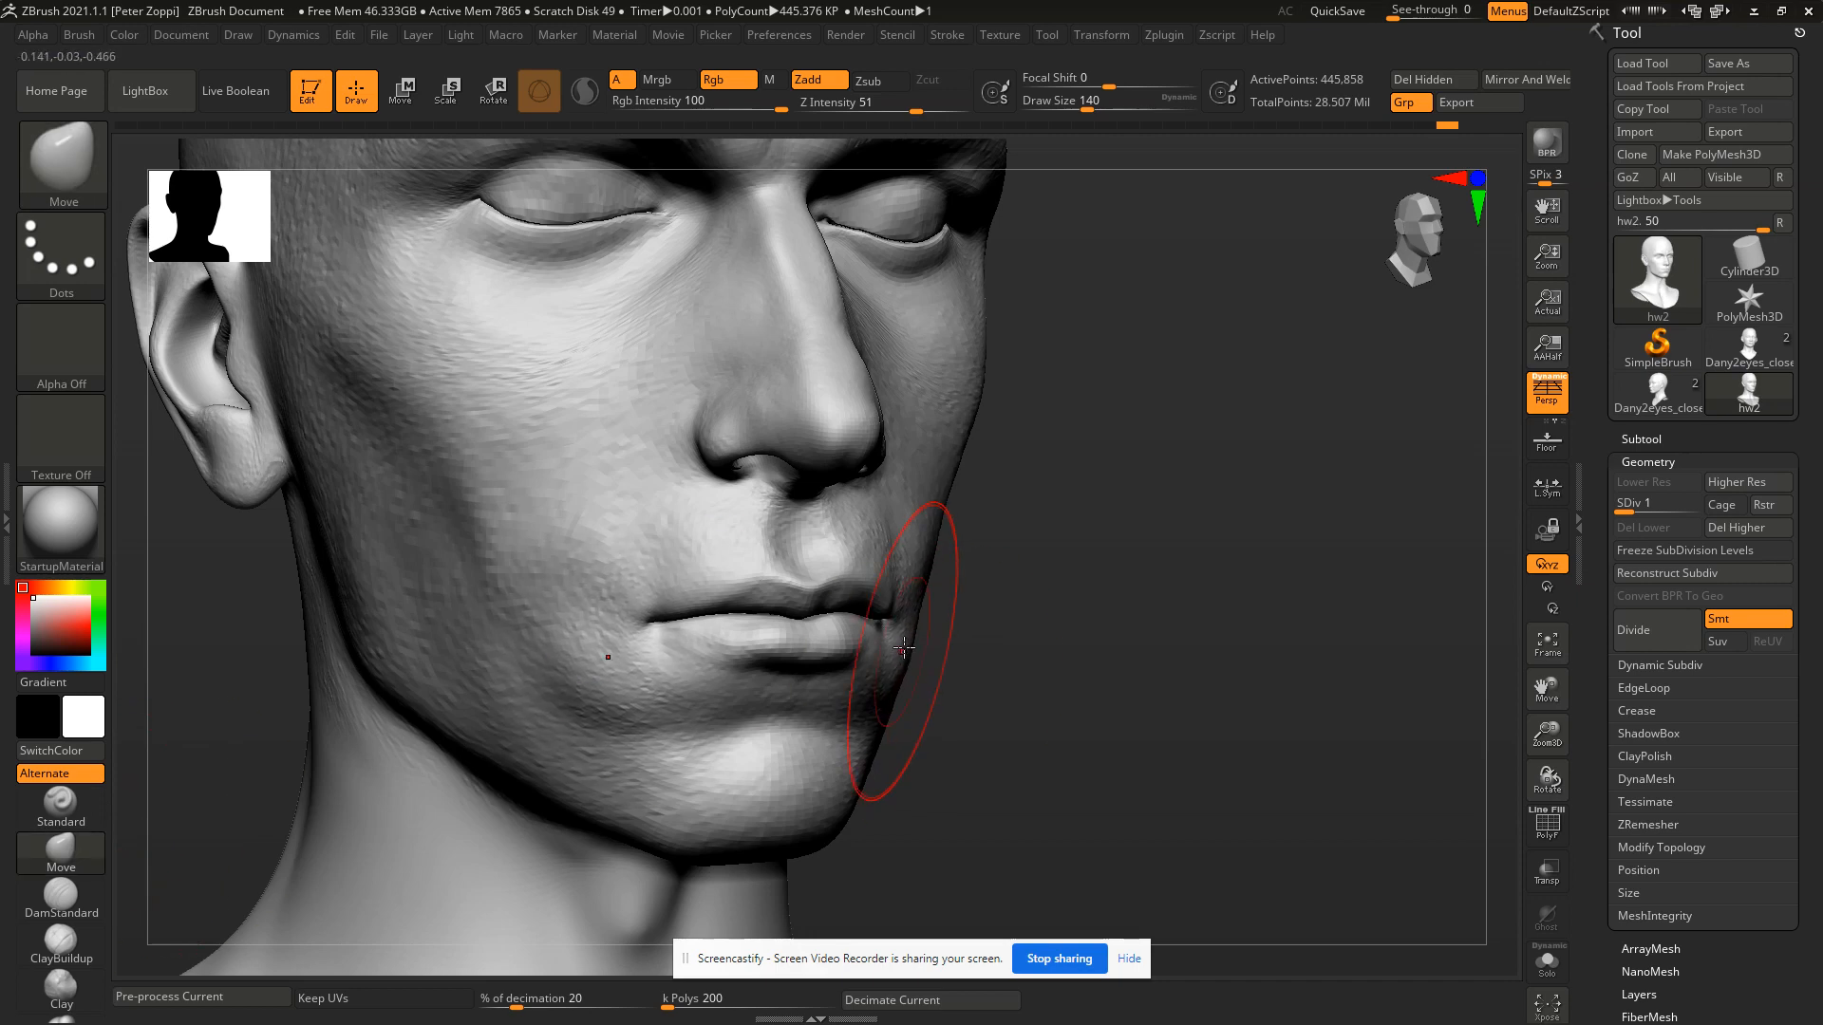
{"action": "mouse_move", "coordinate": [903, 649]}
{"action": "right_mouse_down"}
{"action": "mouse_move", "coordinate": [928, 635]}
{"action": "mouse_move", "coordinate": [917, 617]}
{"action": "right_mouse_up"}
{"action": "mouse_move", "coordinate": [912, 522]}
{"action": "right_mouse_down", "text": "ctrl"}
{"action": "mouse_move", "coordinate": [908, 492]}
{"action": "mouse_move", "coordinate": [841, 484]}
{"action": "mouse_move", "coordinate": [807, 707]}
{"action": "mouse_move", "coordinate": [782, 719]}
{"action": "right_mouse_up", "text": "ctrl"}
{"action": "key", "text": "s"}
{"action": "left_click_drag", "start_coordinate": [782, 719], "coordinate": [770, 720]}
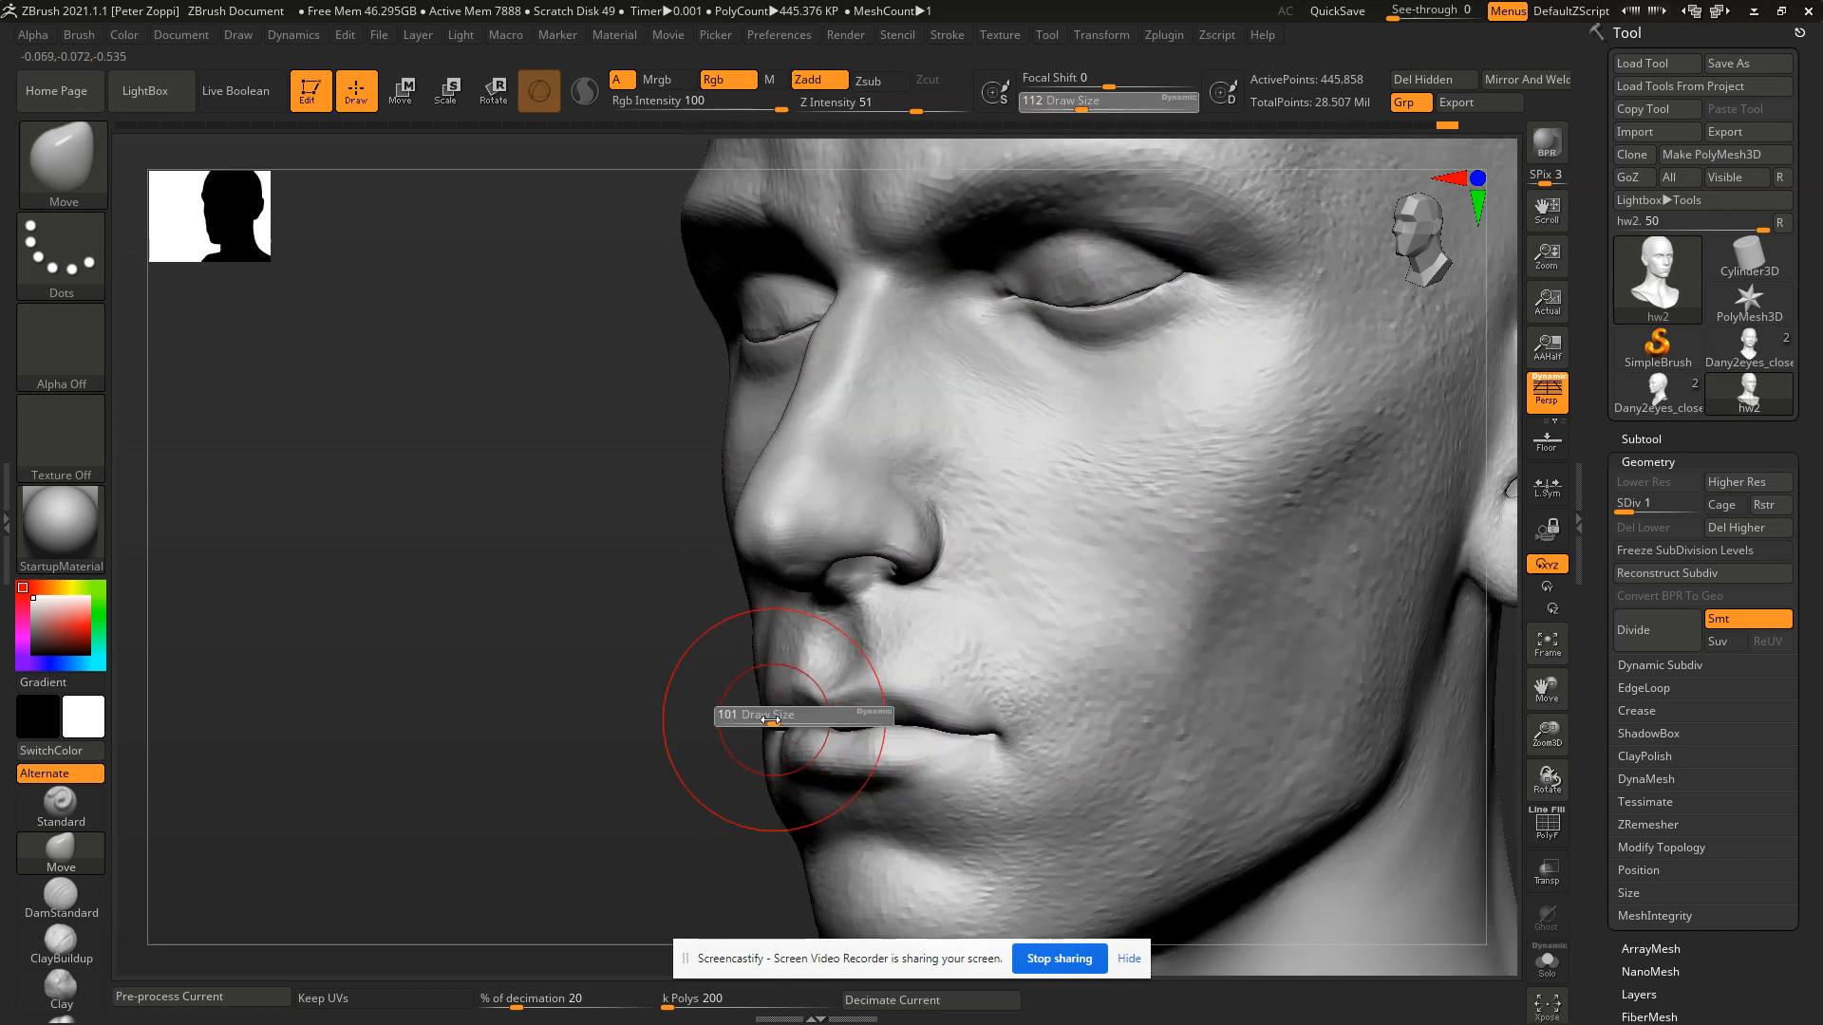
{"action": "right_click_drag", "start_coordinate": [759, 713], "coordinate": [756, 790]}
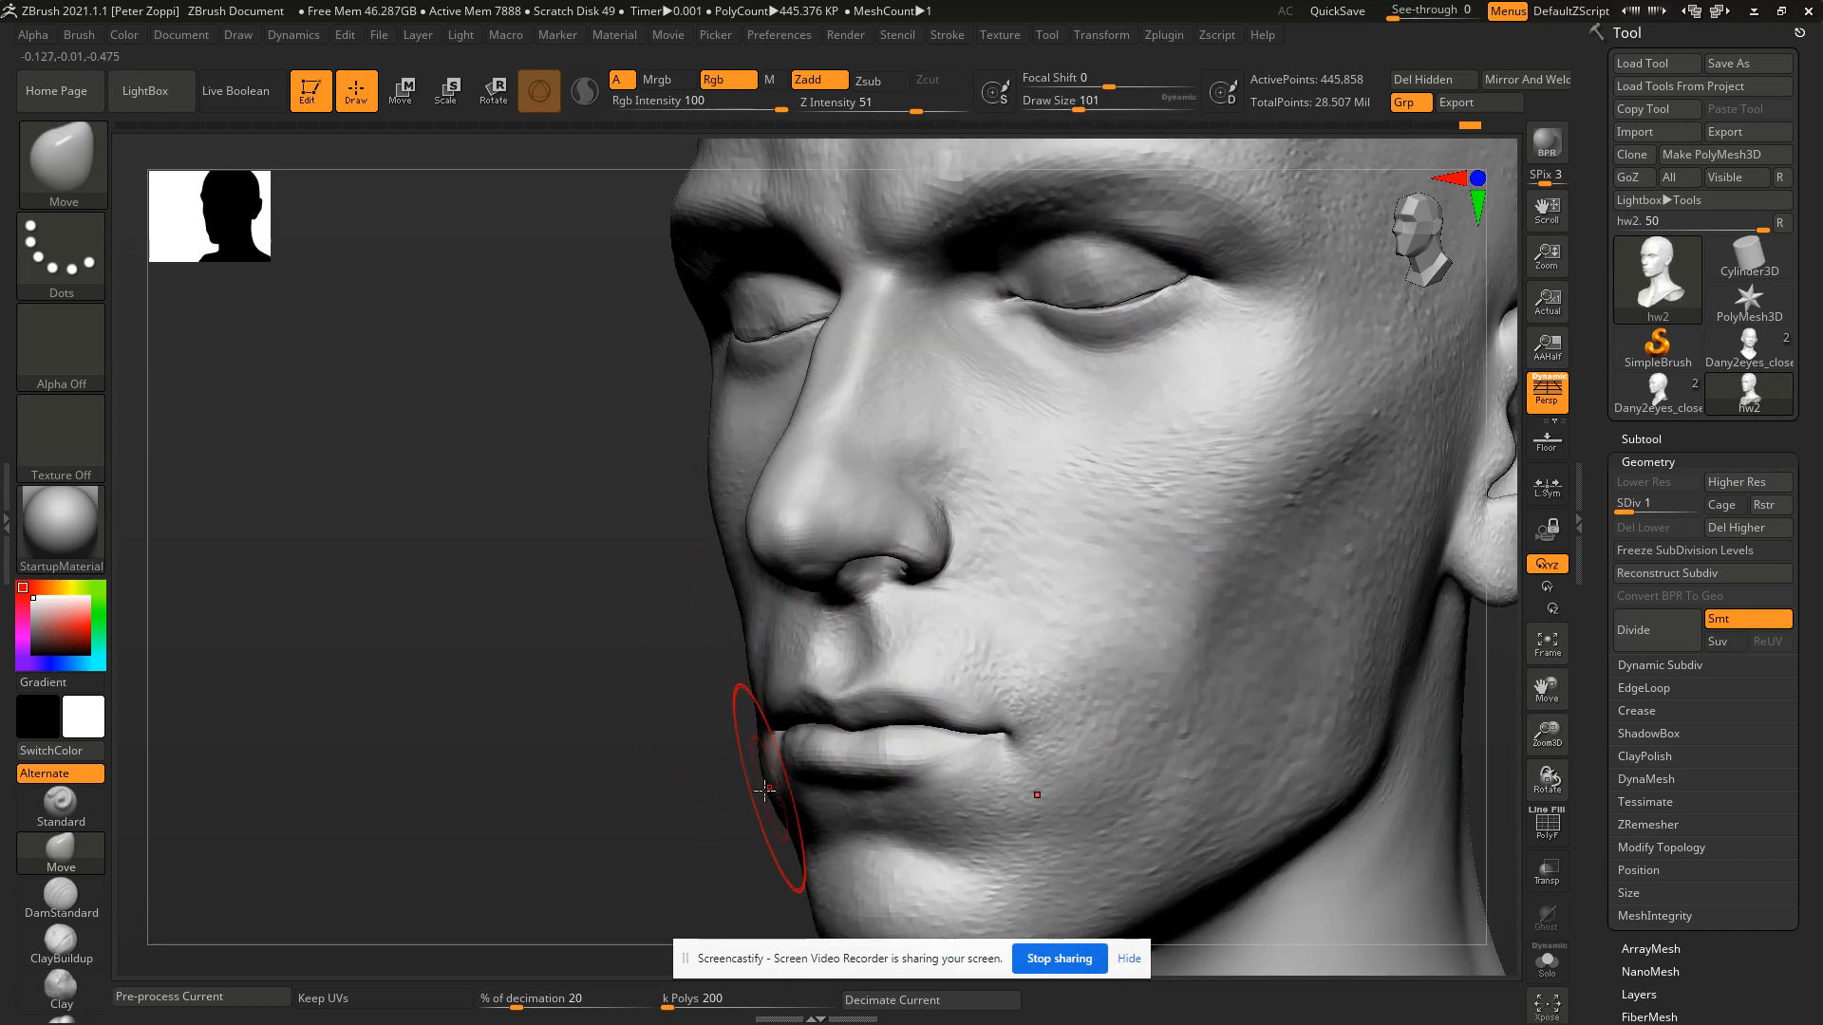
{"action": "right_click_drag", "start_coordinate": [761, 738], "coordinate": [750, 718]}
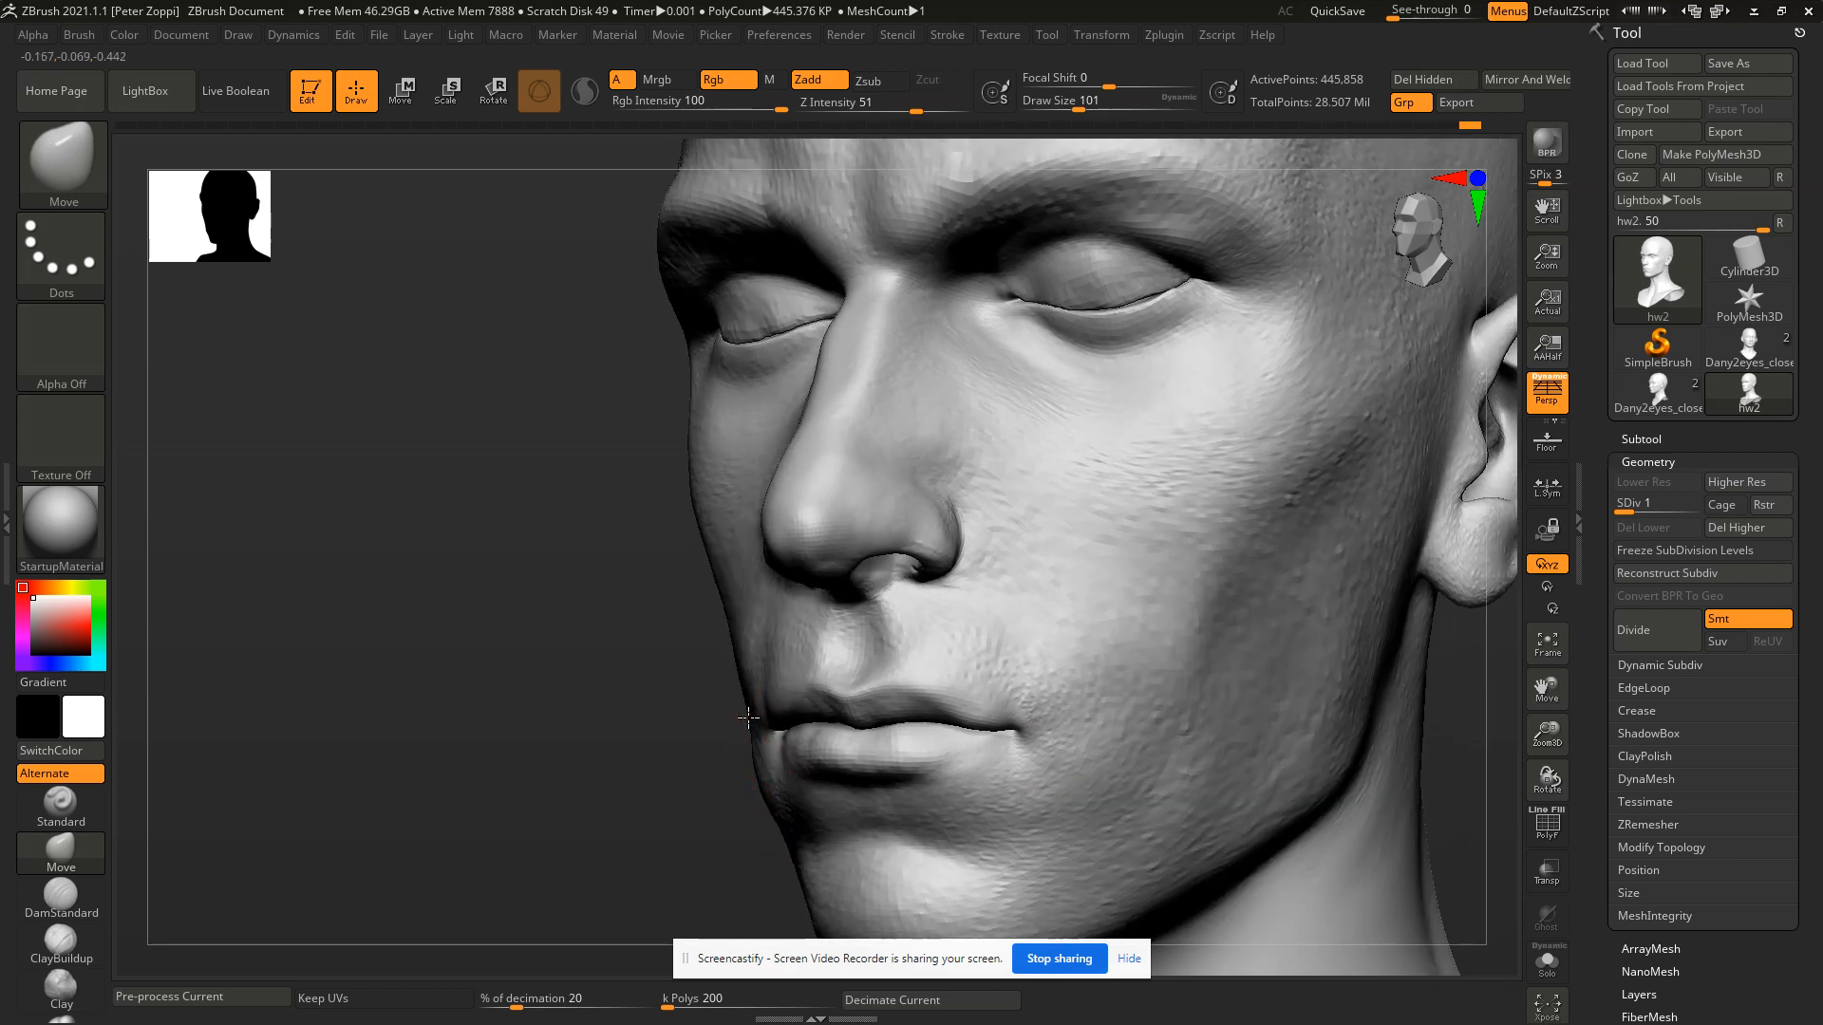
Reduce the draw size to 65 and refine the contour beside and below the far mouth corner.
{"action": "key", "text": "s"}
{"action": "left_click", "coordinate": [747, 719]}
{"action": "key", "text": "s"}
{"action": "left_click", "coordinate": [744, 721]}
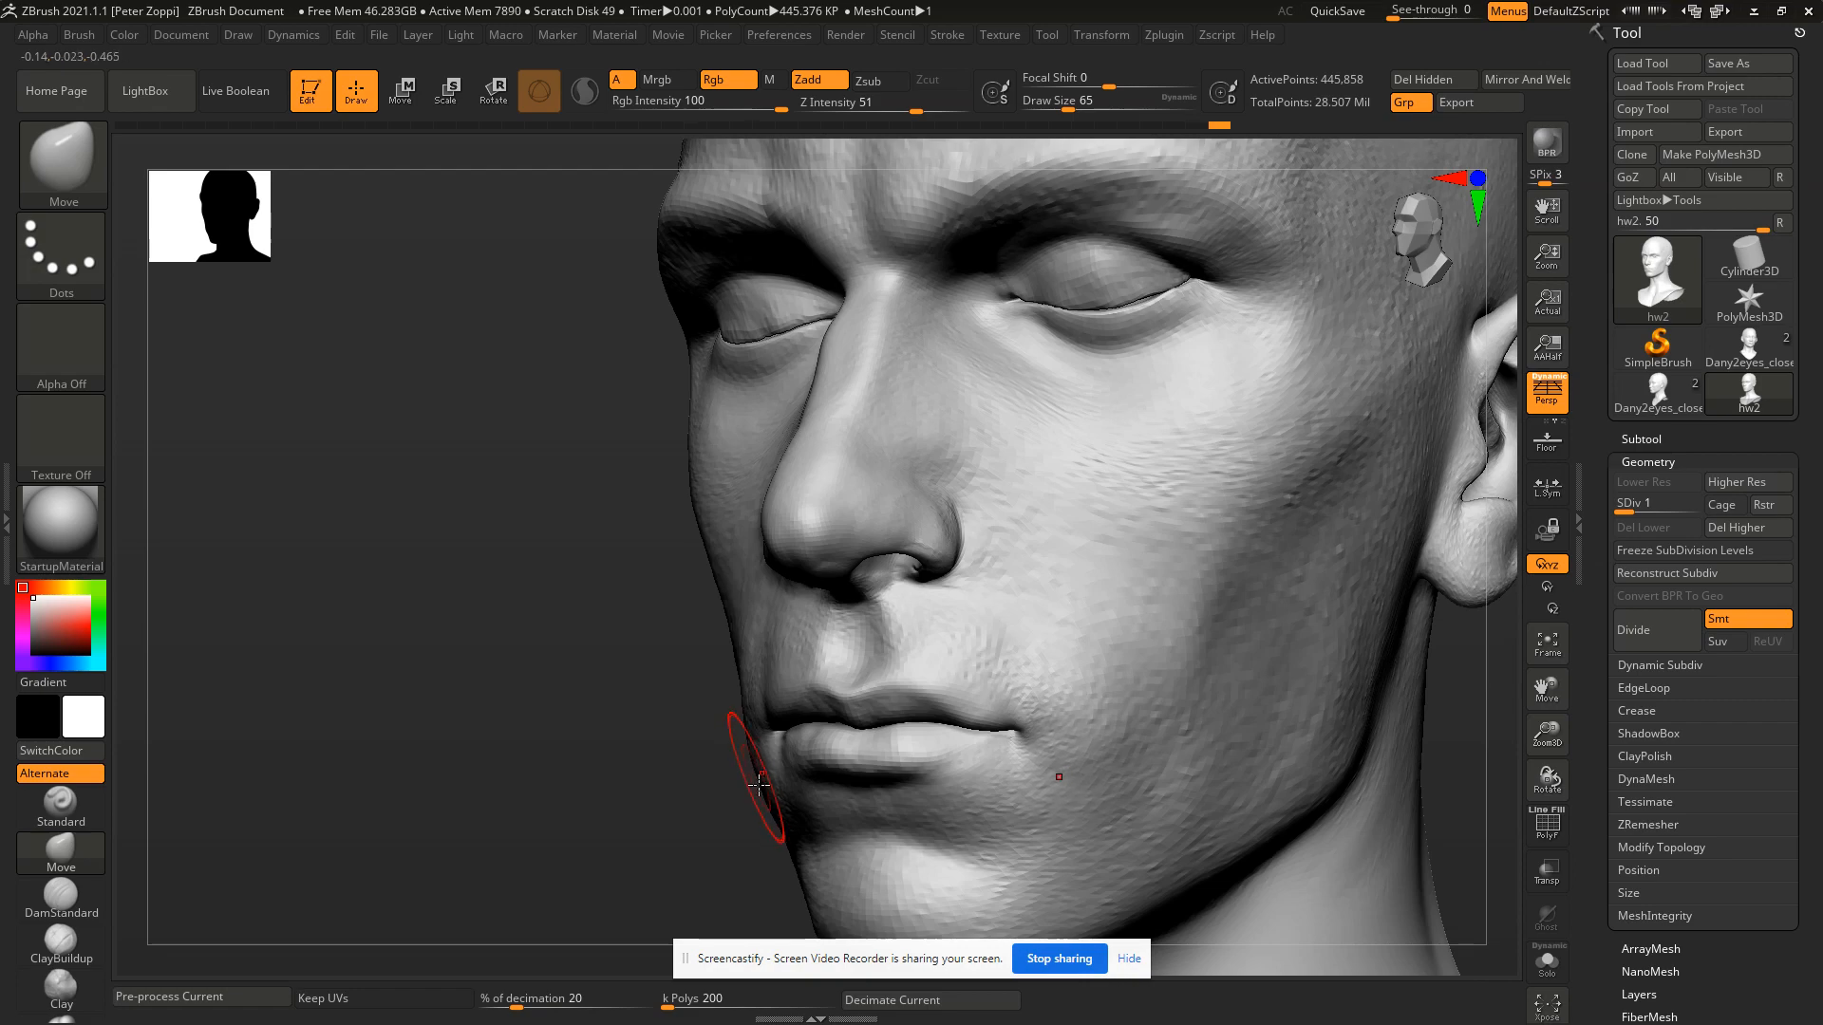
{"action": "right_click_drag", "start_coordinate": [761, 796], "coordinate": [771, 799]}
{"action": "key", "text": "s"}
{"action": "left_click_drag", "start_coordinate": [771, 798], "coordinate": [767, 805]}
{"action": "key", "text": "s"}
{"action": "mouse_move", "coordinate": [764, 802]}
{"action": "right_mouse_down"}
{"action": "mouse_move", "coordinate": [759, 740]}
{"action": "mouse_move", "coordinate": [1020, 709]}
{"action": "mouse_move", "coordinate": [1066, 682]}
{"action": "mouse_move", "coordinate": [1054, 649]}
{"action": "right_mouse_up"}
Set the draw size to 62 and adjust the contour around the upper lip.
{"action": "key", "text": "s"}
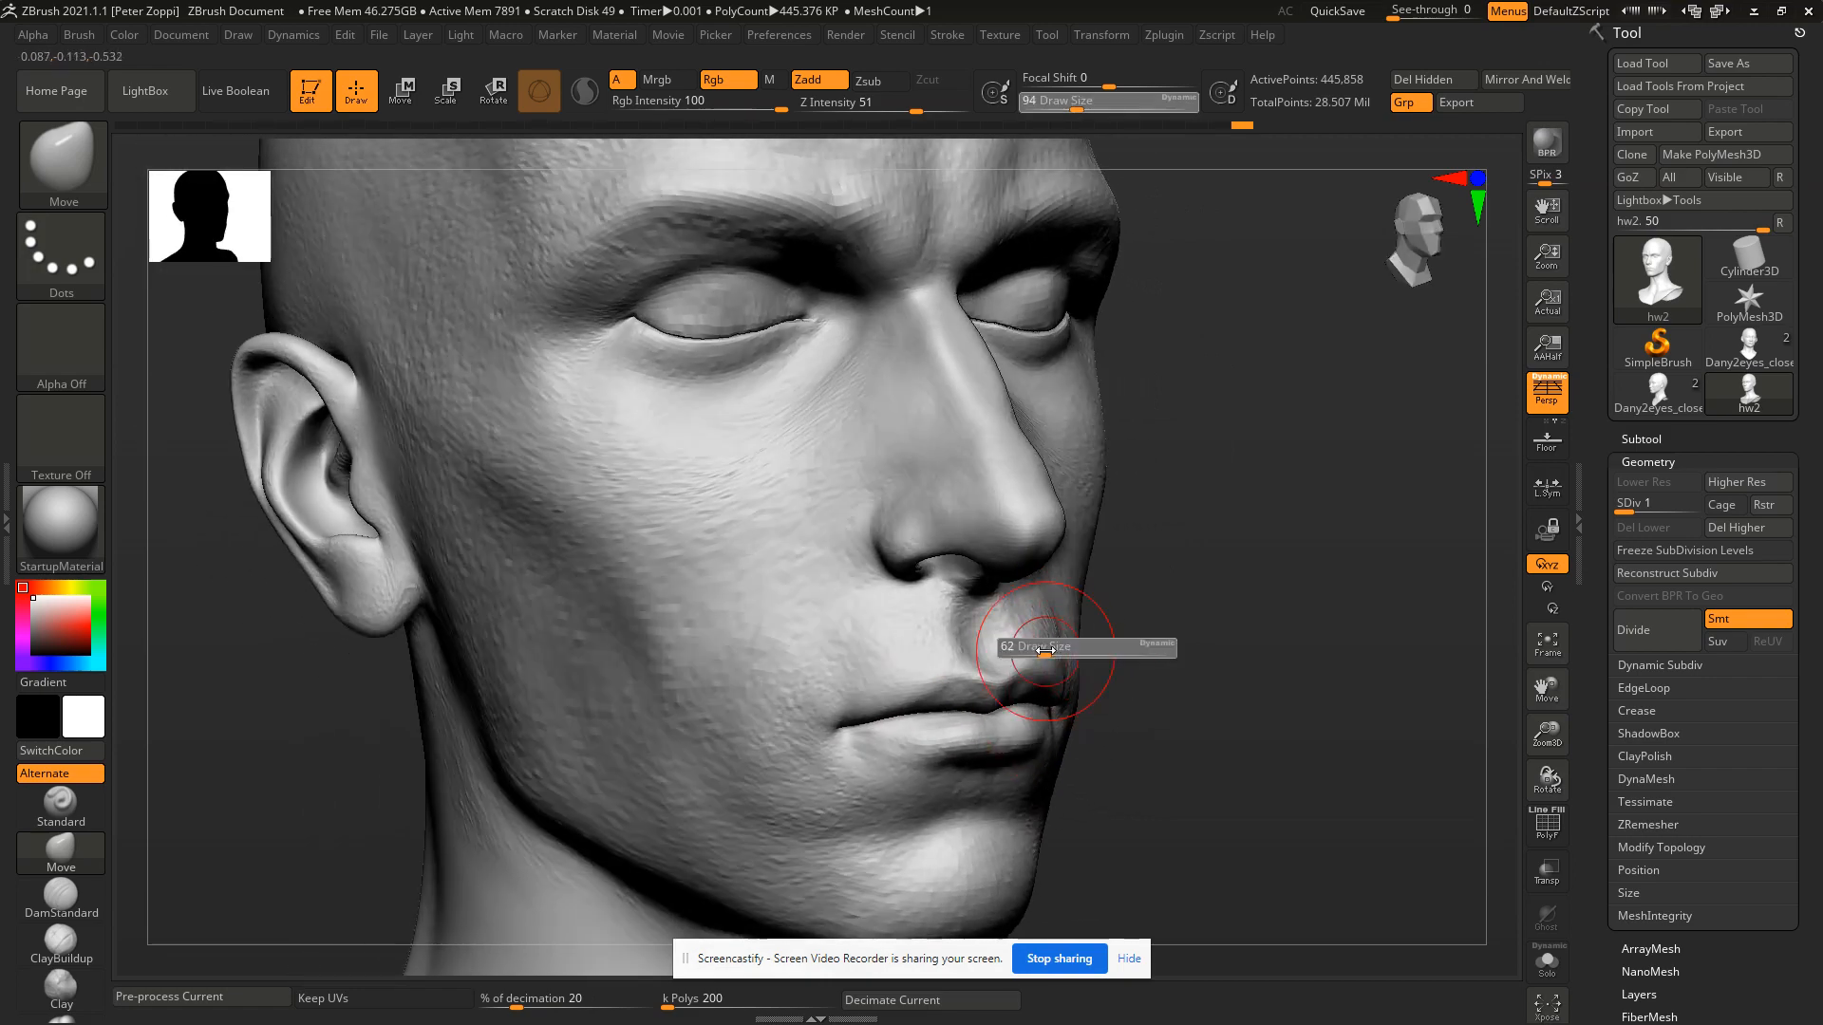
{"action": "left_click_drag", "start_coordinate": [1054, 649], "coordinate": [1044, 649]}
{"action": "right_click_drag", "start_coordinate": [1077, 638], "coordinate": [1012, 477]}
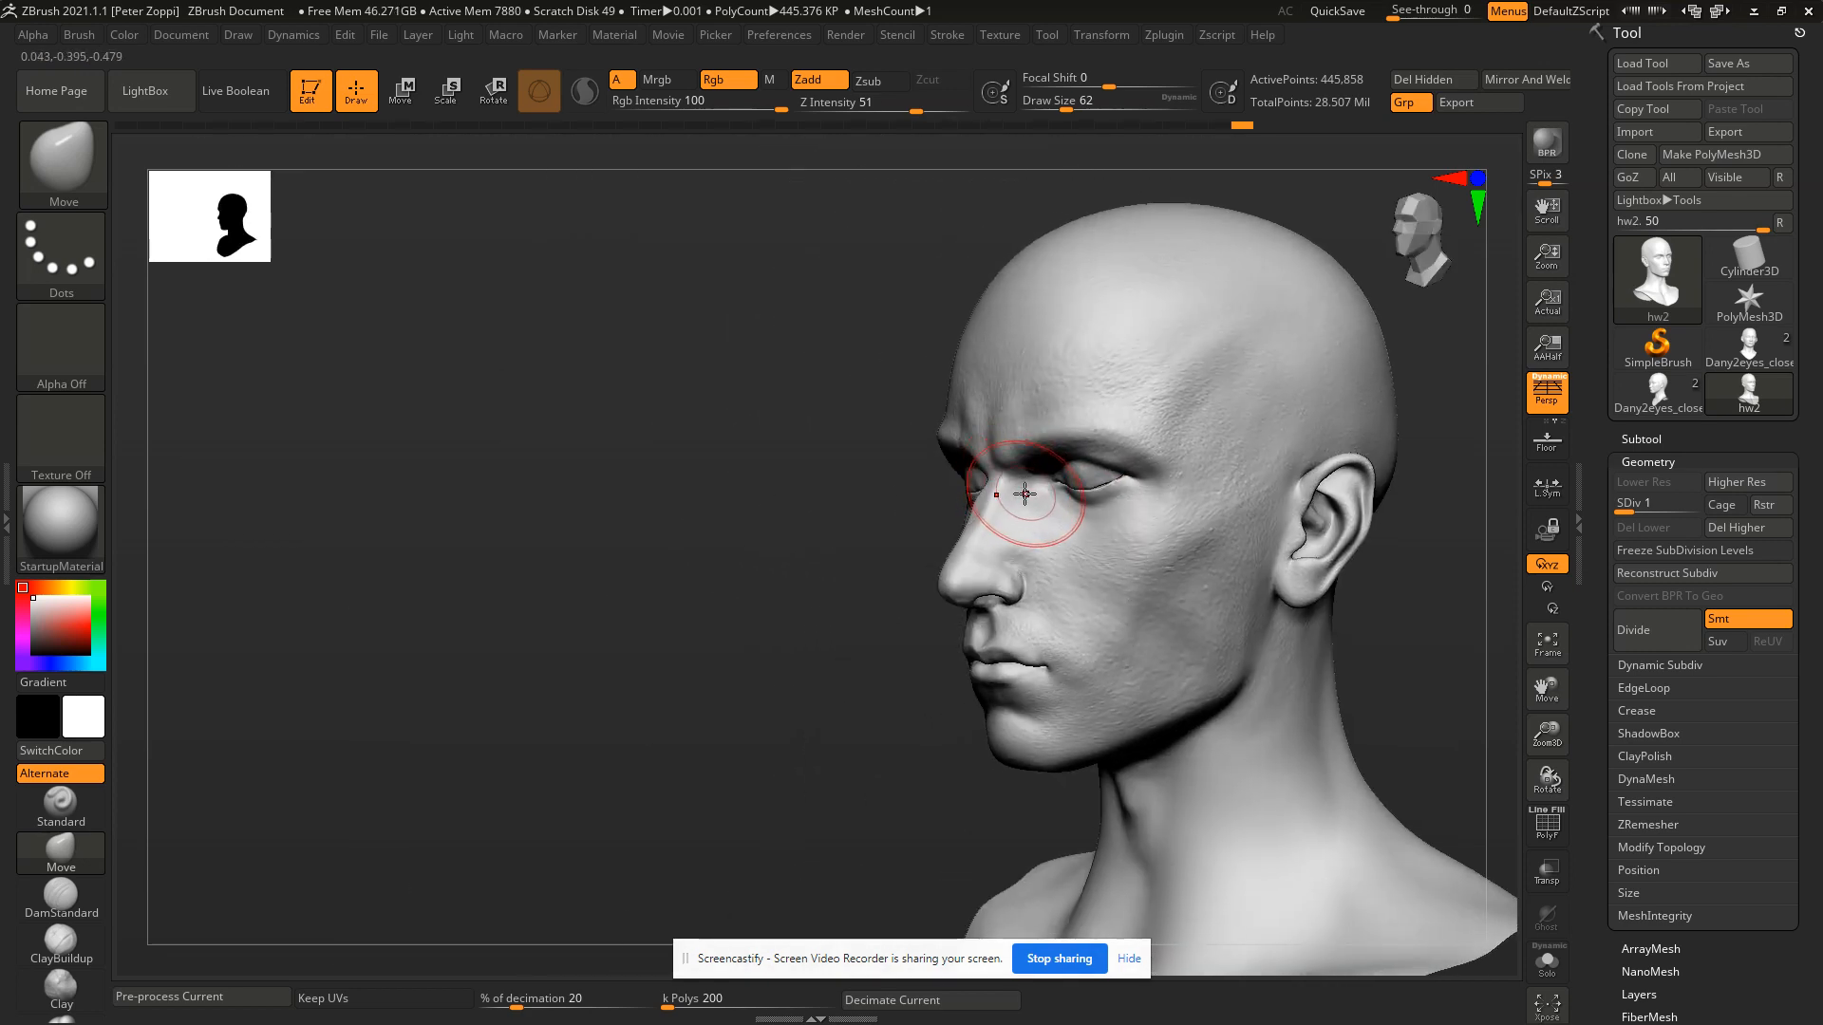
Compare the whole face with the concept image, then enlarge the draw size to 128 and adjust the cheekbone near the ear.
{"action": "mouse_move", "coordinate": [1098, 533]}
{"action": "right_mouse_down"}
{"action": "mouse_move", "coordinate": [1180, 557]}
{"action": "mouse_move", "coordinate": [1147, 589]}
{"action": "mouse_move", "coordinate": [1139, 654]}
{"action": "right_mouse_up"}
{"action": "right_click_drag", "start_coordinate": [786, 497], "coordinate": [849, 497]}
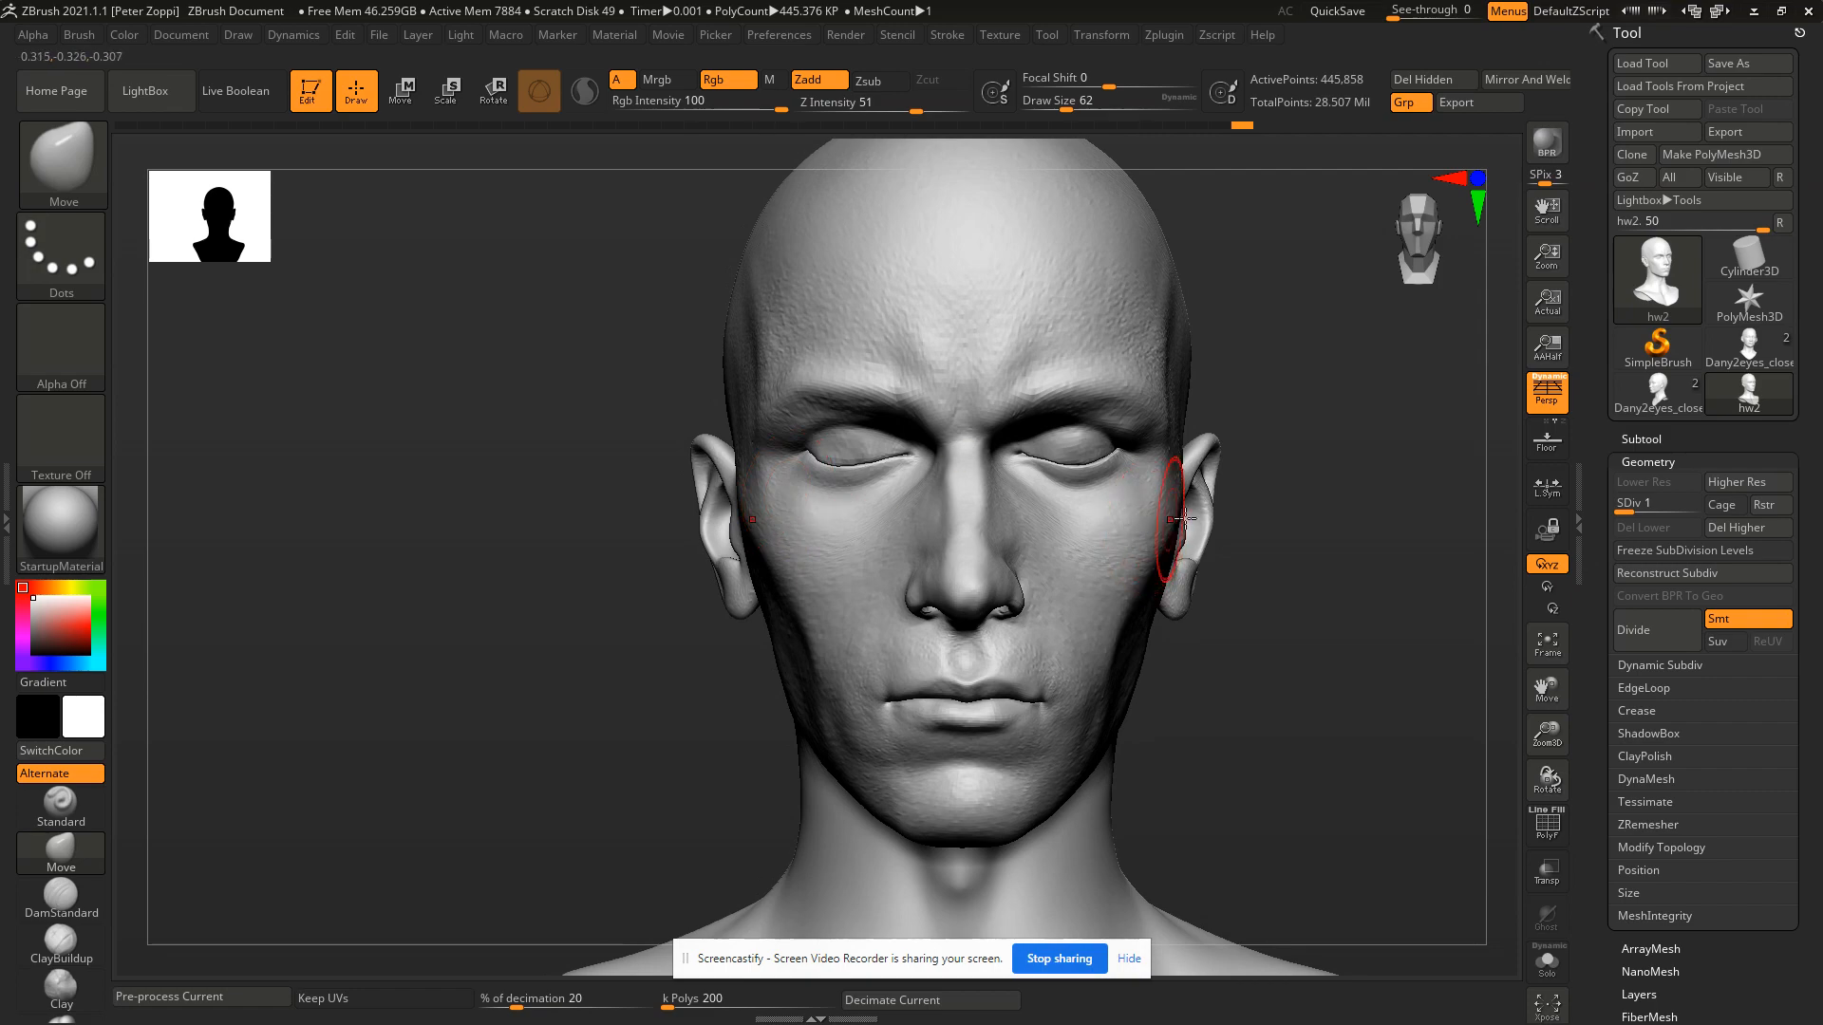
{"action": "key", "text": "alt+Tab"}
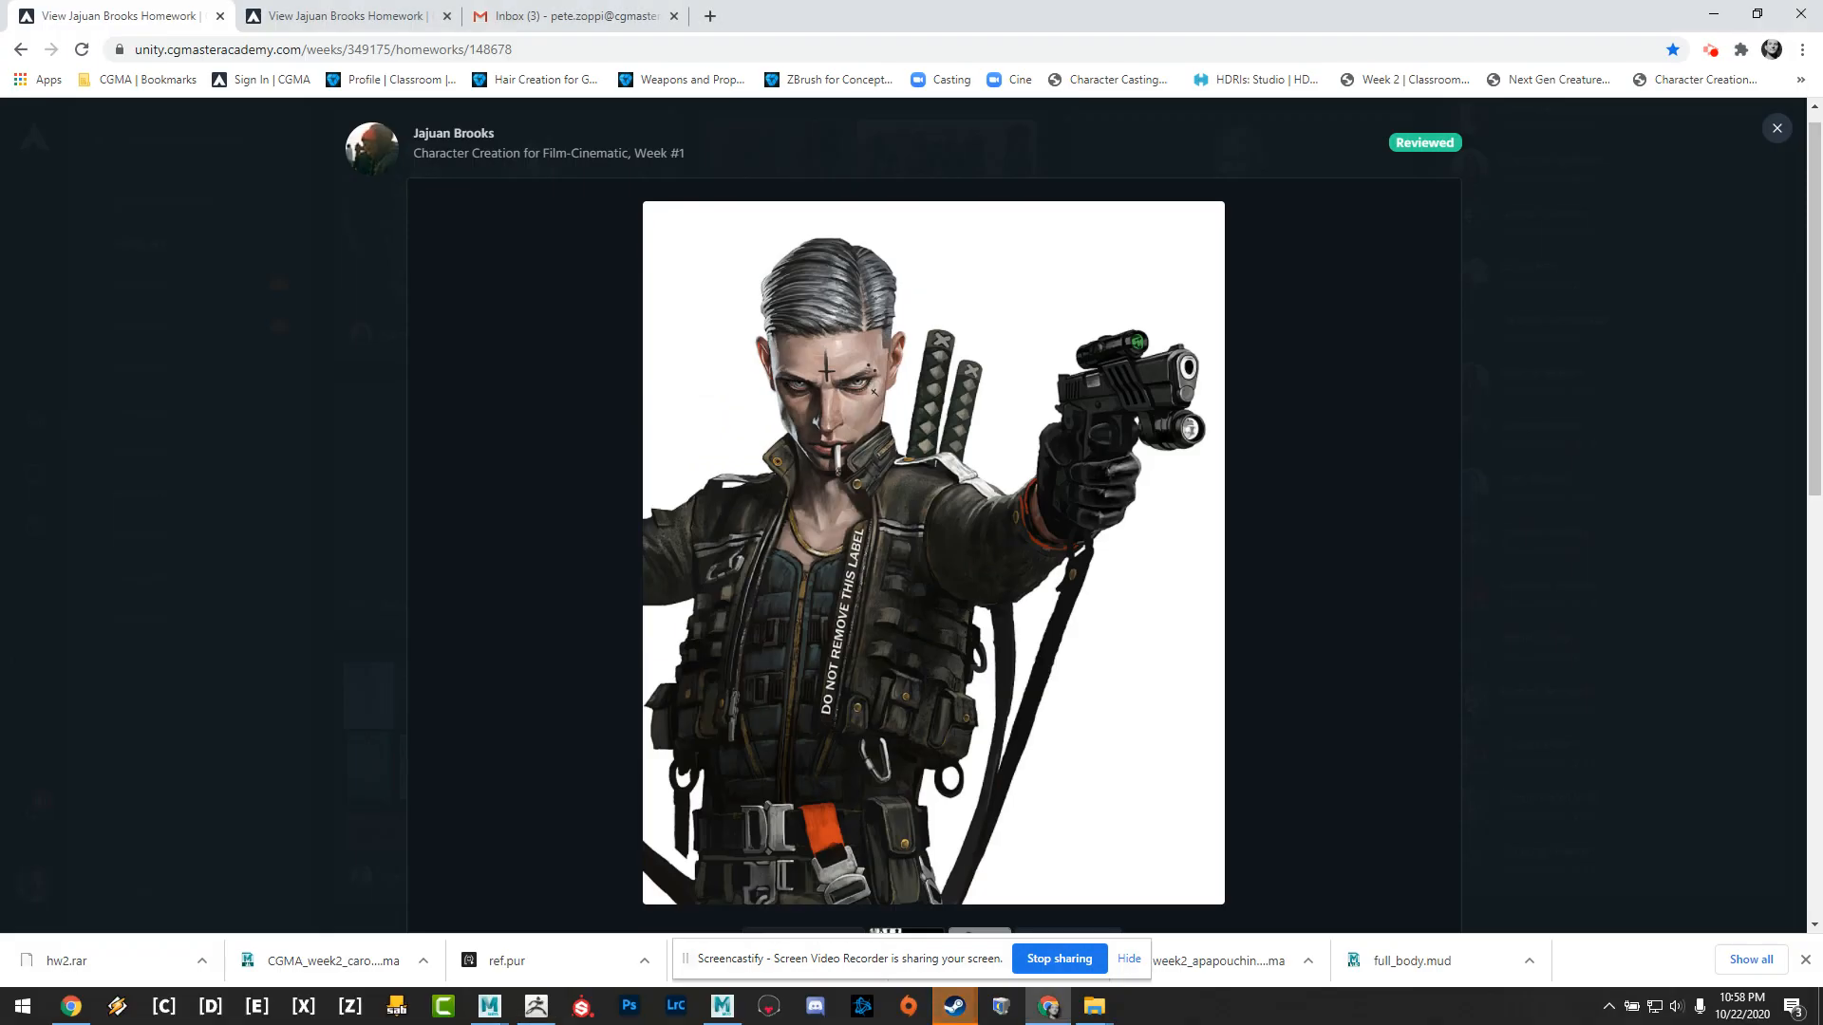
{"action": "key", "text": "alt+Tab"}
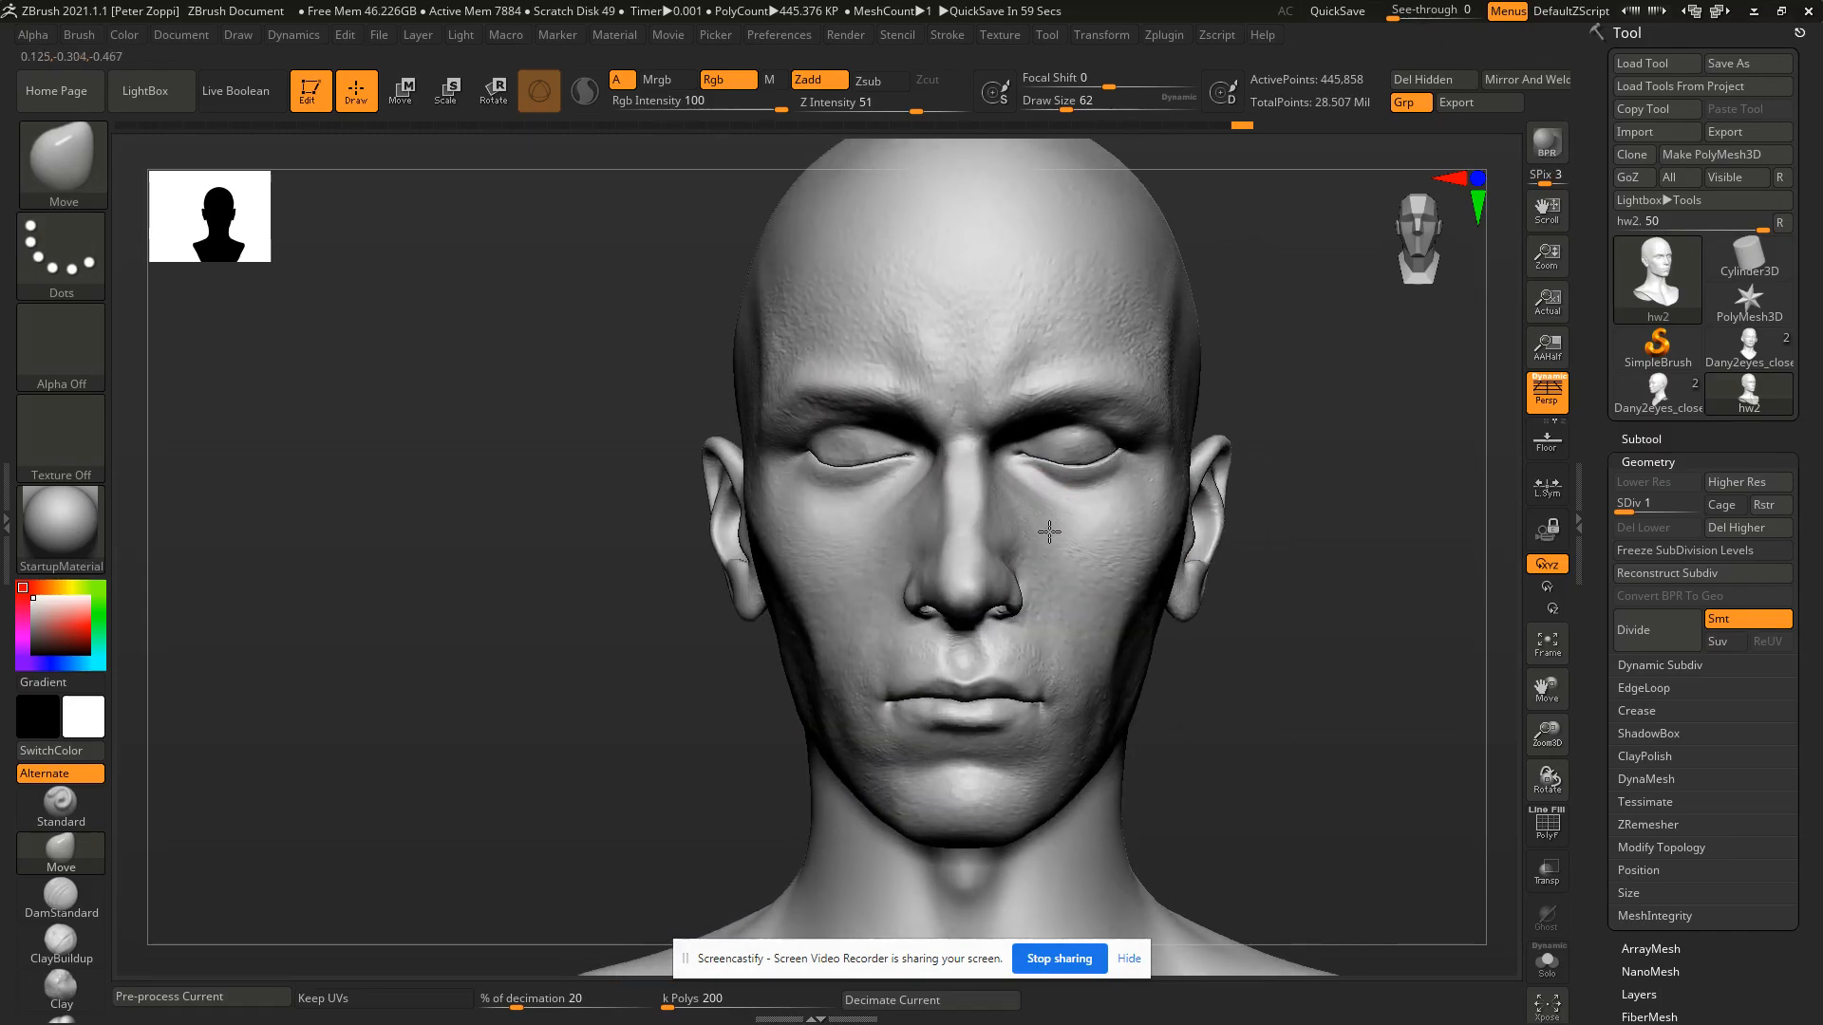
{"action": "key", "text": "alt+Tab"}
{"action": "key", "text": "alt+Tab"}
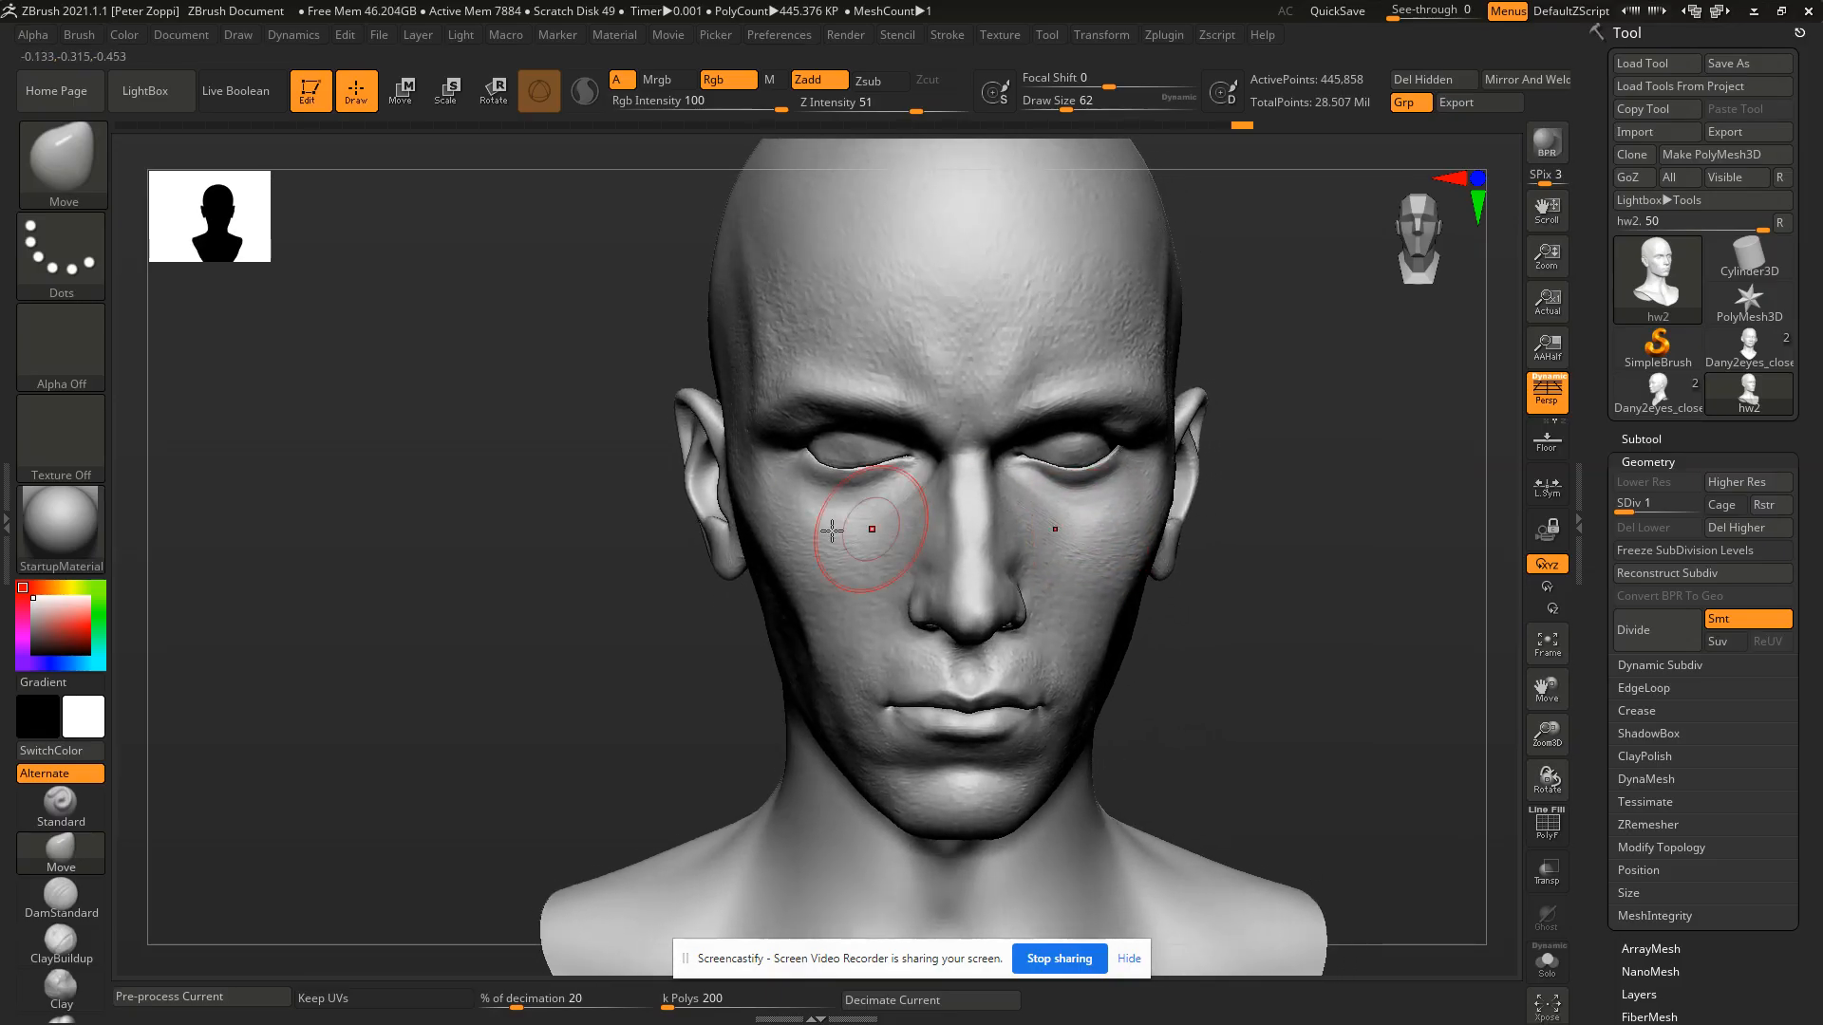
{"action": "mouse_move", "coordinate": [617, 589]}
{"action": "left_mouse_down"}
{"action": "mouse_move", "coordinate": [750, 523]}
{"action": "mouse_move", "coordinate": [792, 529]}
{"action": "left_mouse_up"}
{"action": "key", "text": "s"}
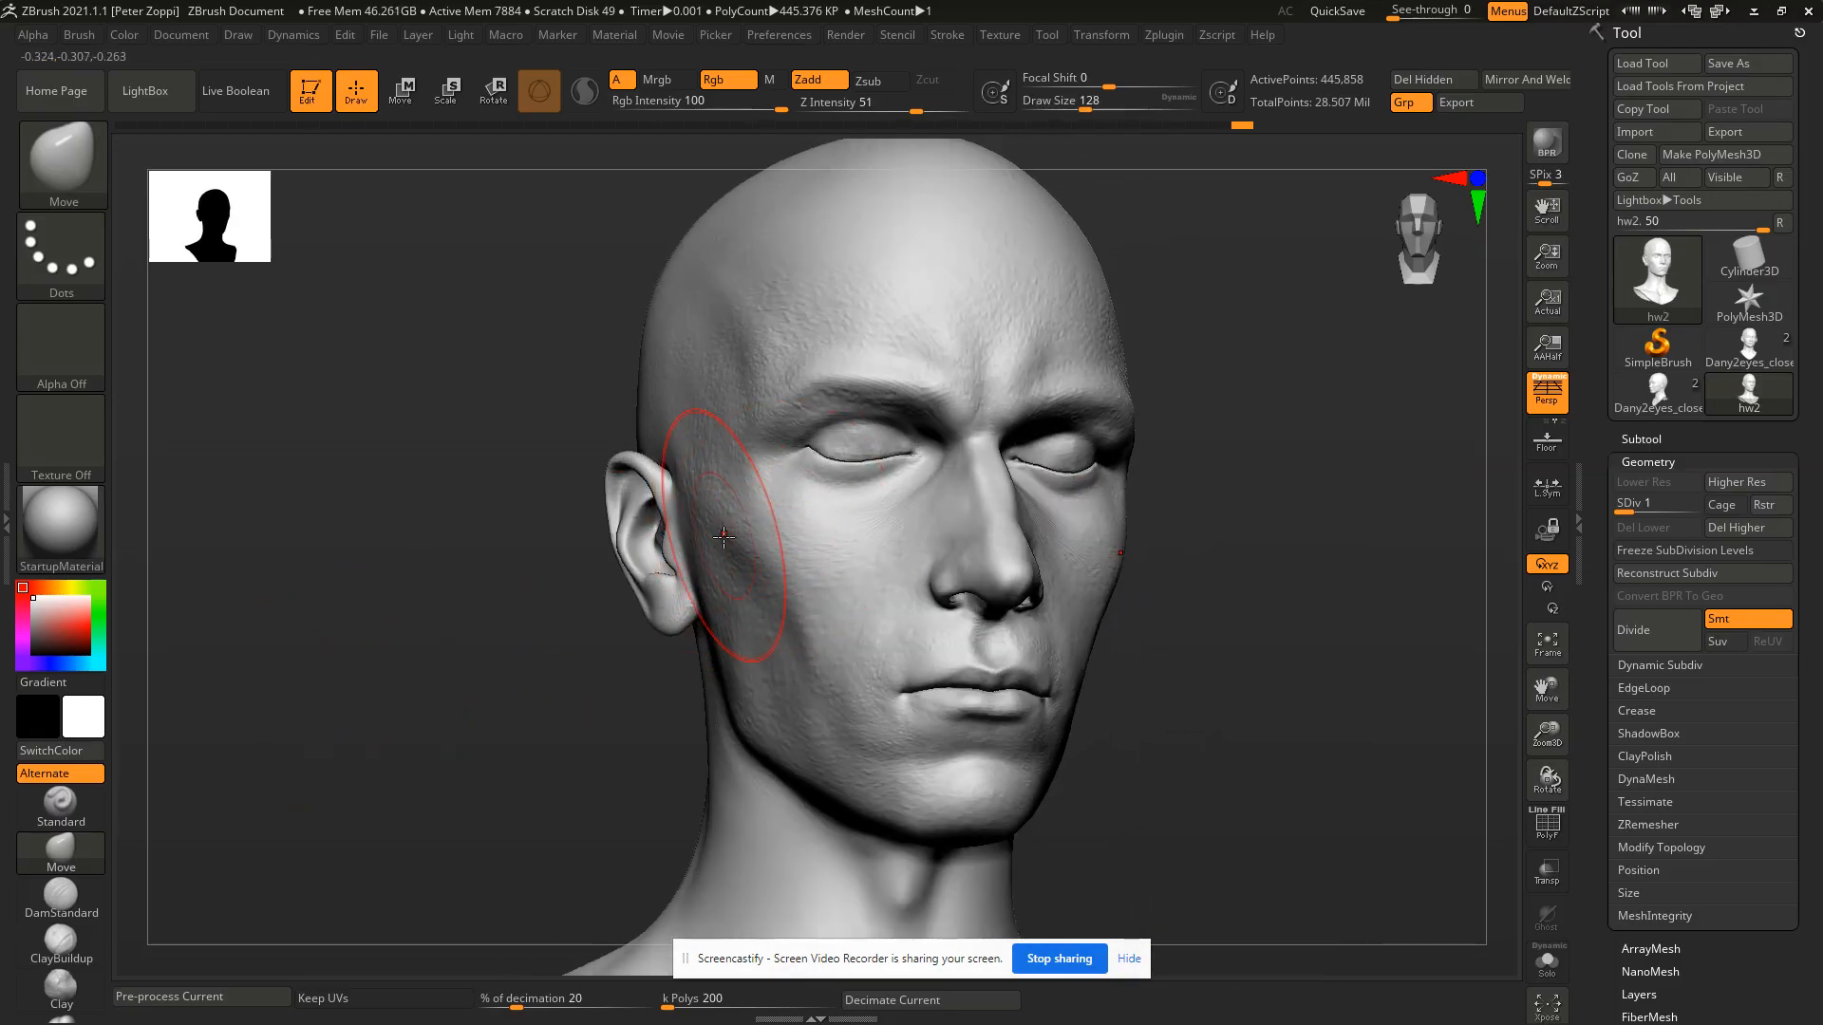
Adjust the side of the face in front of the ear at draw size 87, then enlarge the brush to 120 for the temple area.
{"action": "mouse_move", "coordinate": [838, 560]}
{"action": "right_mouse_down"}
{"action": "mouse_move", "coordinate": [775, 557]}
{"action": "mouse_move", "coordinate": [799, 521]}
{"action": "right_mouse_up"}
{"action": "key", "text": "s"}
{"action": "left_click_drag", "start_coordinate": [777, 519], "coordinate": [765, 518]}
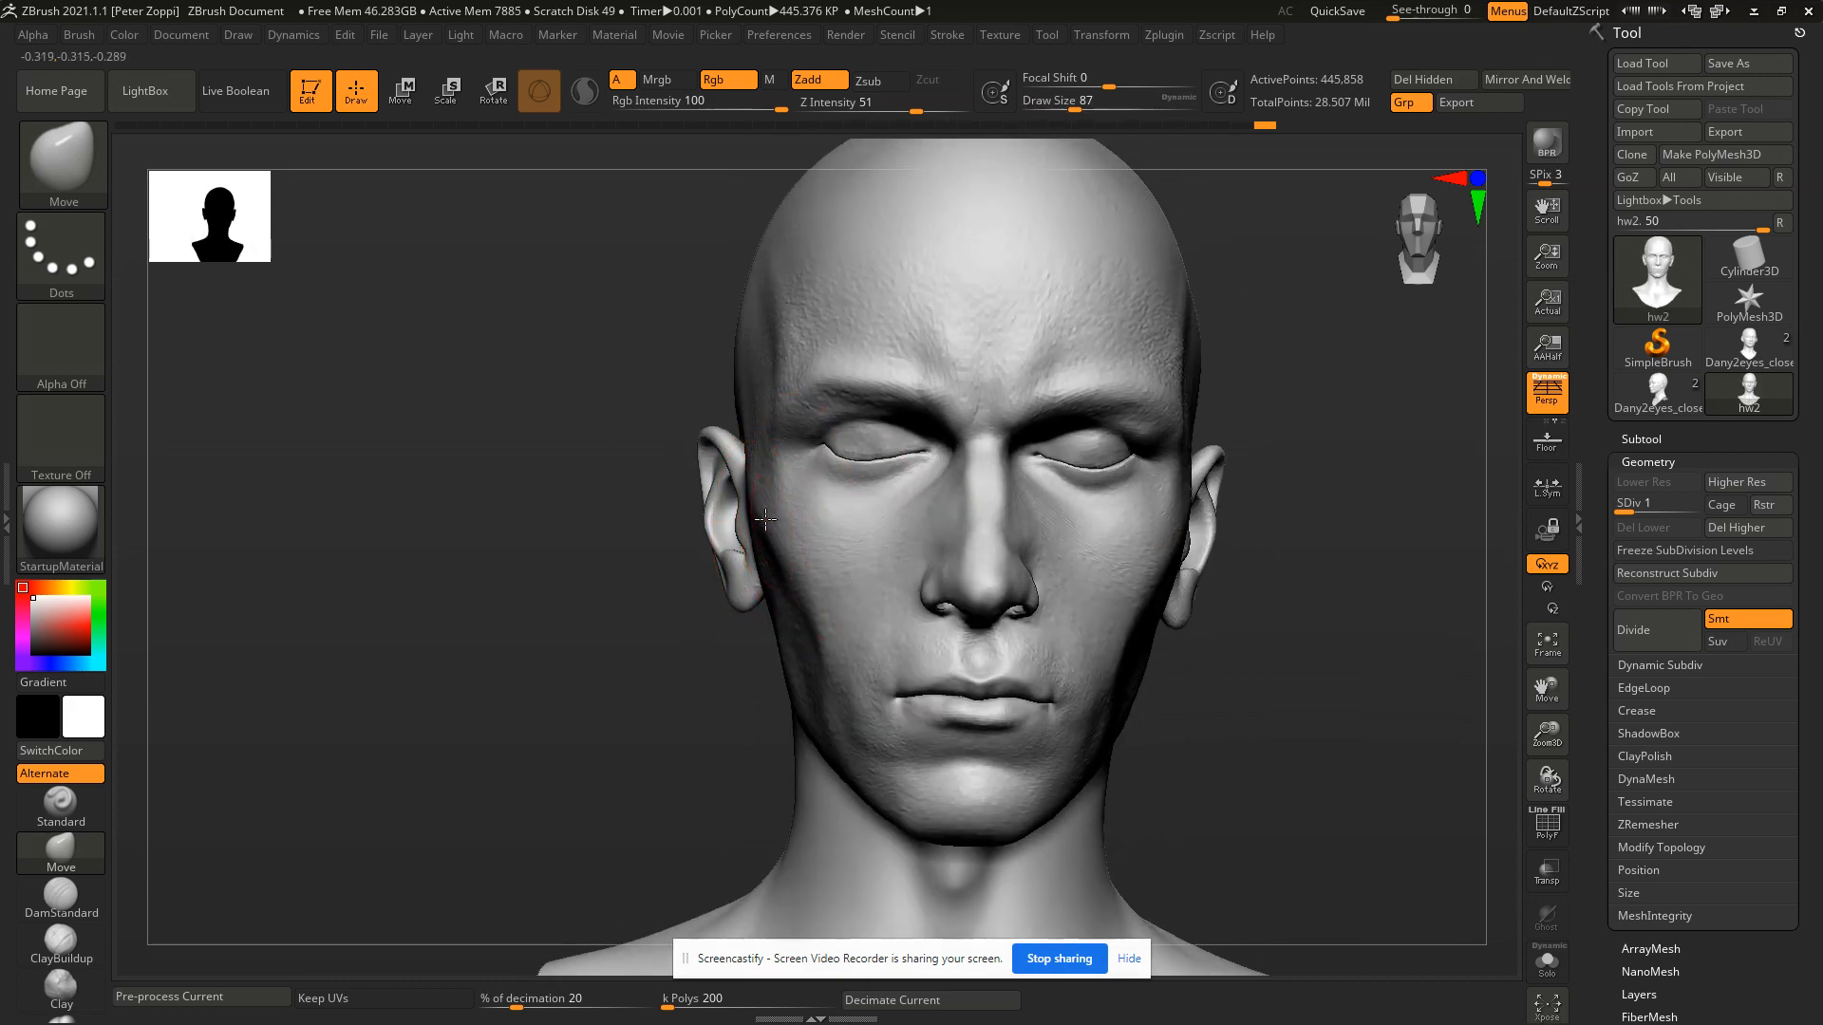
{"action": "right_click_drag", "start_coordinate": [765, 520], "coordinate": [770, 528]}
{"action": "key", "text": "s"}
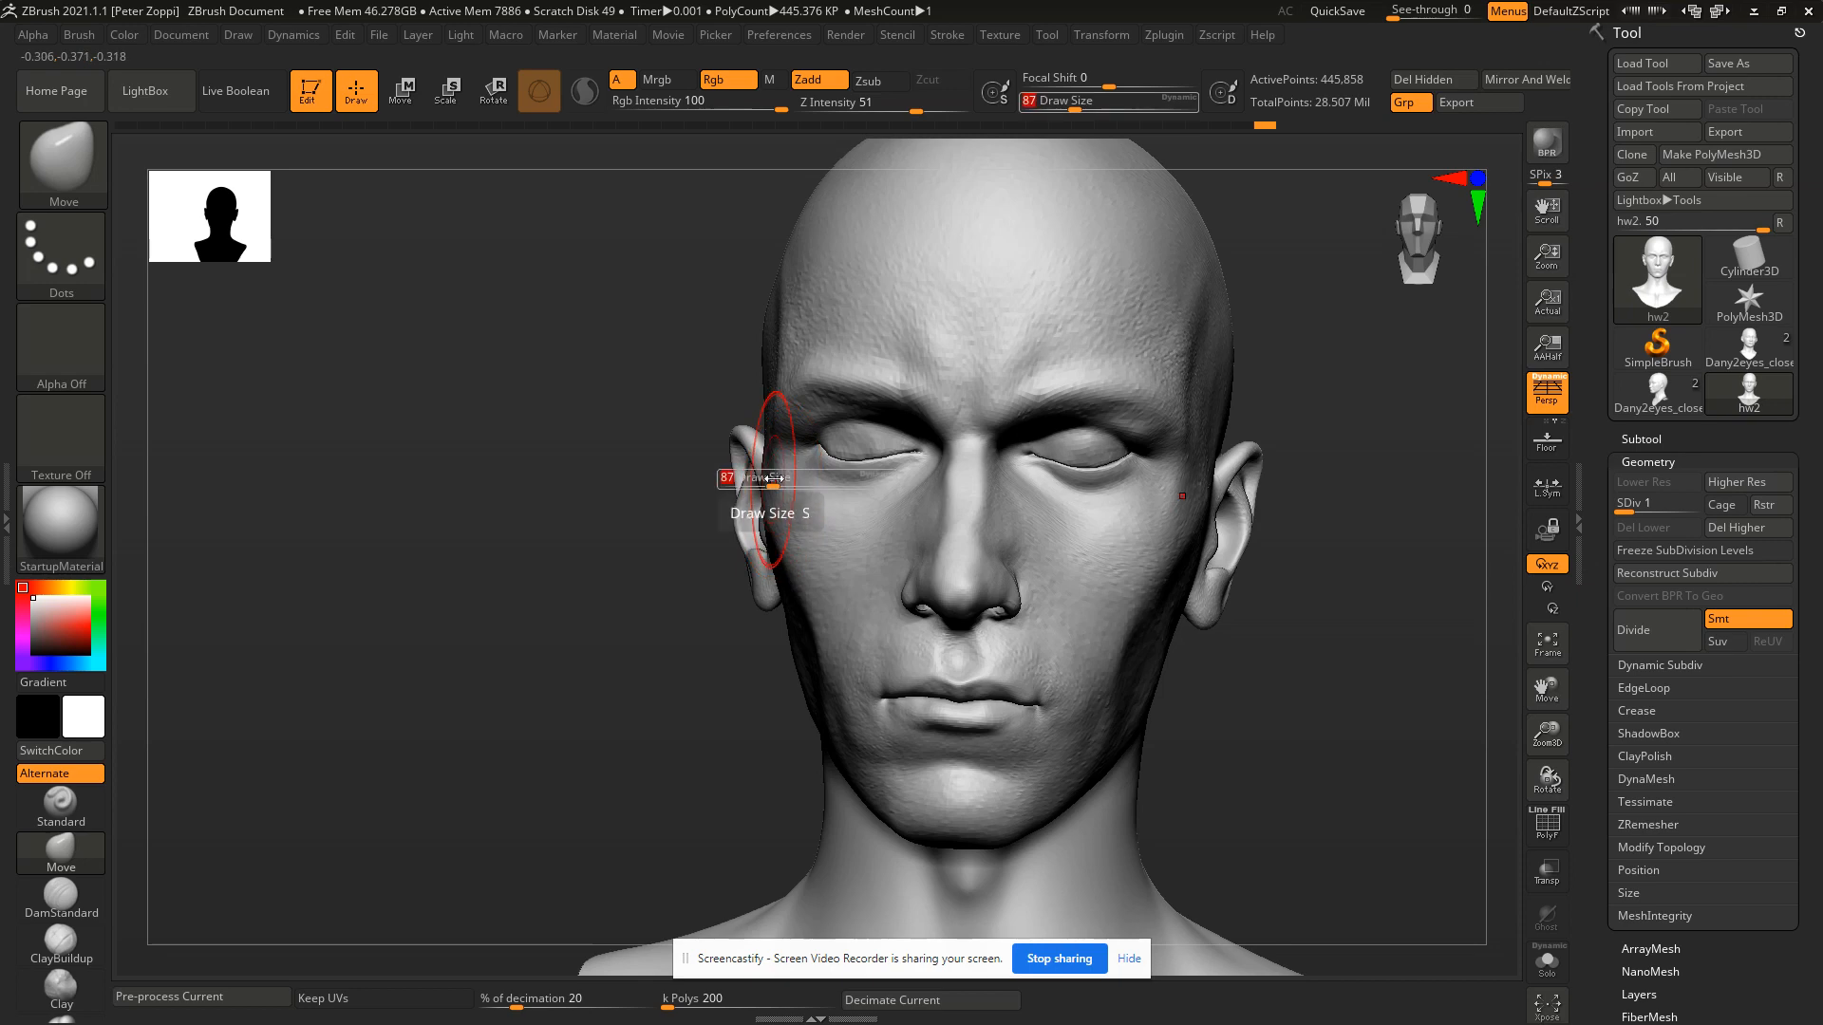
{"action": "left_click_drag", "start_coordinate": [768, 481], "coordinate": [776, 480]}
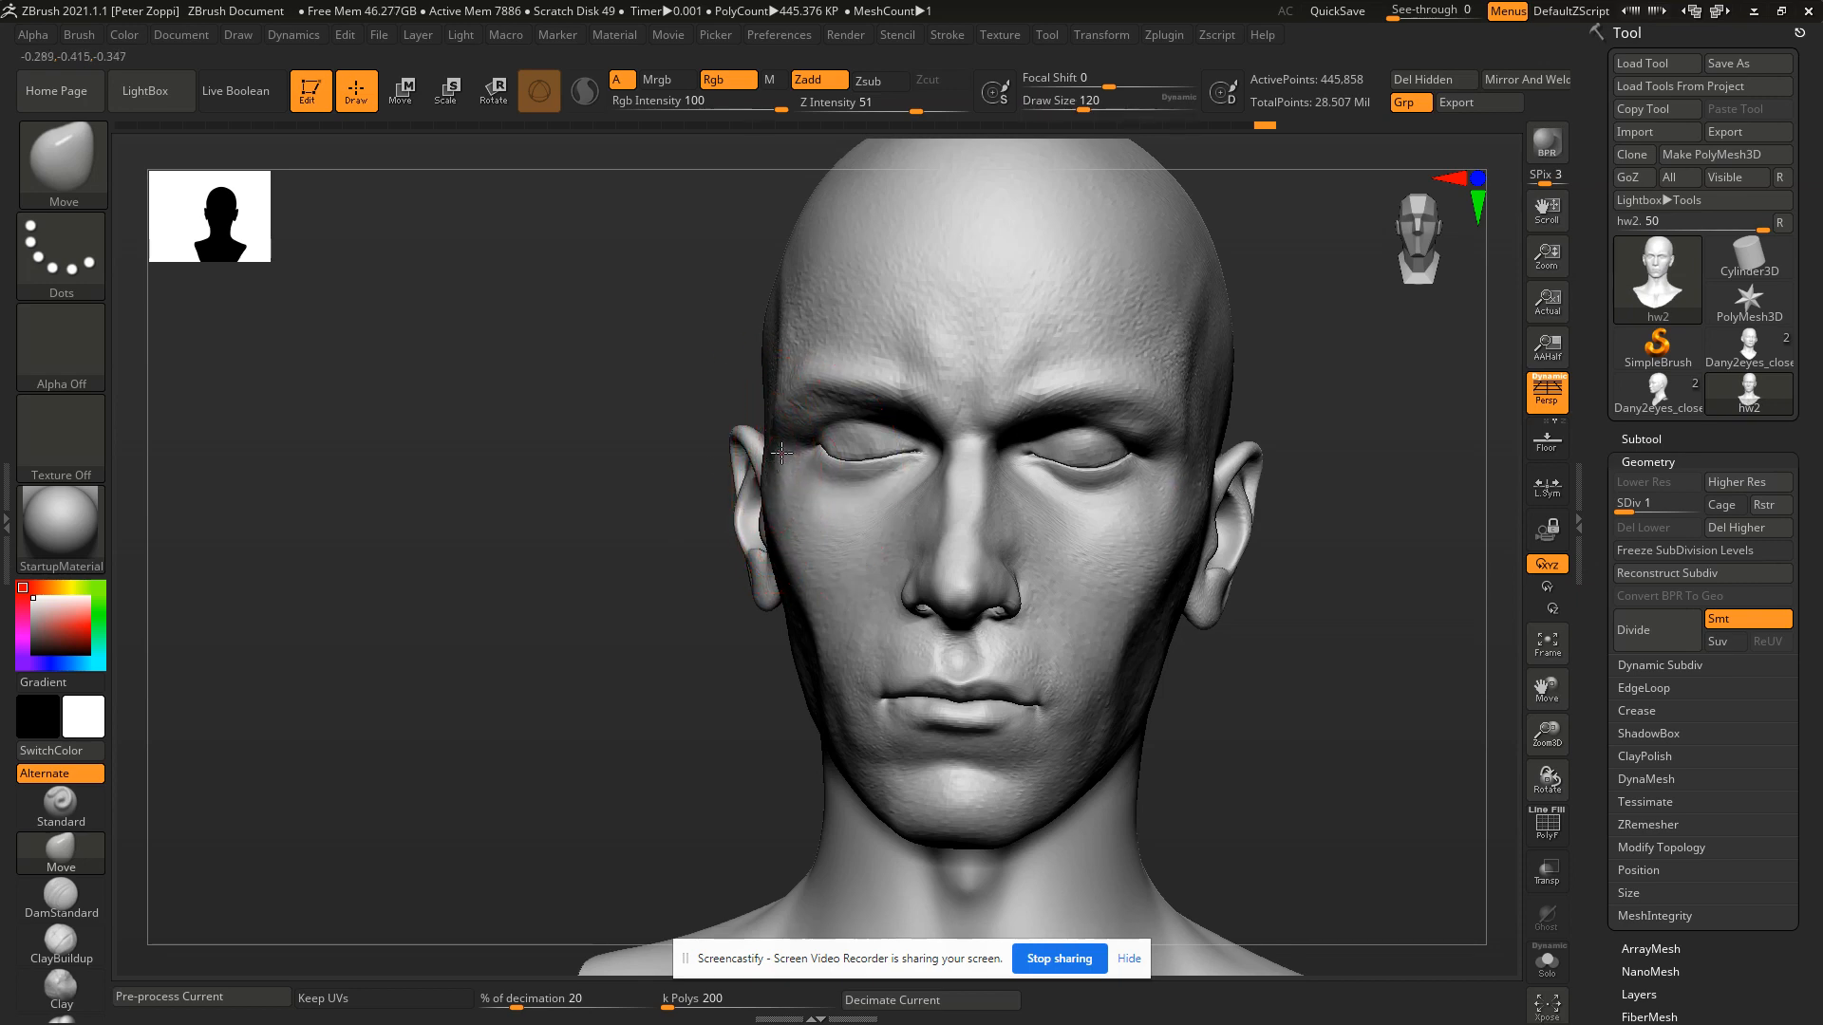
Compare the head's overall proportions with the character concept image in the browser.
{"action": "mouse_move", "coordinate": [797, 452]}
{"action": "right_mouse_down"}
{"action": "mouse_move", "coordinate": [859, 486]}
{"action": "mouse_move", "coordinate": [921, 370]}
{"action": "mouse_move", "coordinate": [978, 508]}
{"action": "mouse_move", "coordinate": [944, 455]}
{"action": "mouse_move", "coordinate": [992, 445]}
{"action": "mouse_move", "coordinate": [989, 365]}
{"action": "right_mouse_up"}
{"action": "key", "text": "alt+Tab"}
{"action": "key", "text": "alt+Tab"}
{"action": "mouse_move", "coordinate": [989, 366]}
{"action": "right_mouse_down", "text": "ctrl"}
{"action": "mouse_move", "coordinate": [957, 496]}
{"action": "mouse_move", "coordinate": [941, 457]}
{"action": "mouse_move", "coordinate": [939, 493]}
{"action": "right_mouse_up", "text": "ctrl"}
{"action": "key", "text": "alt+Tab"}
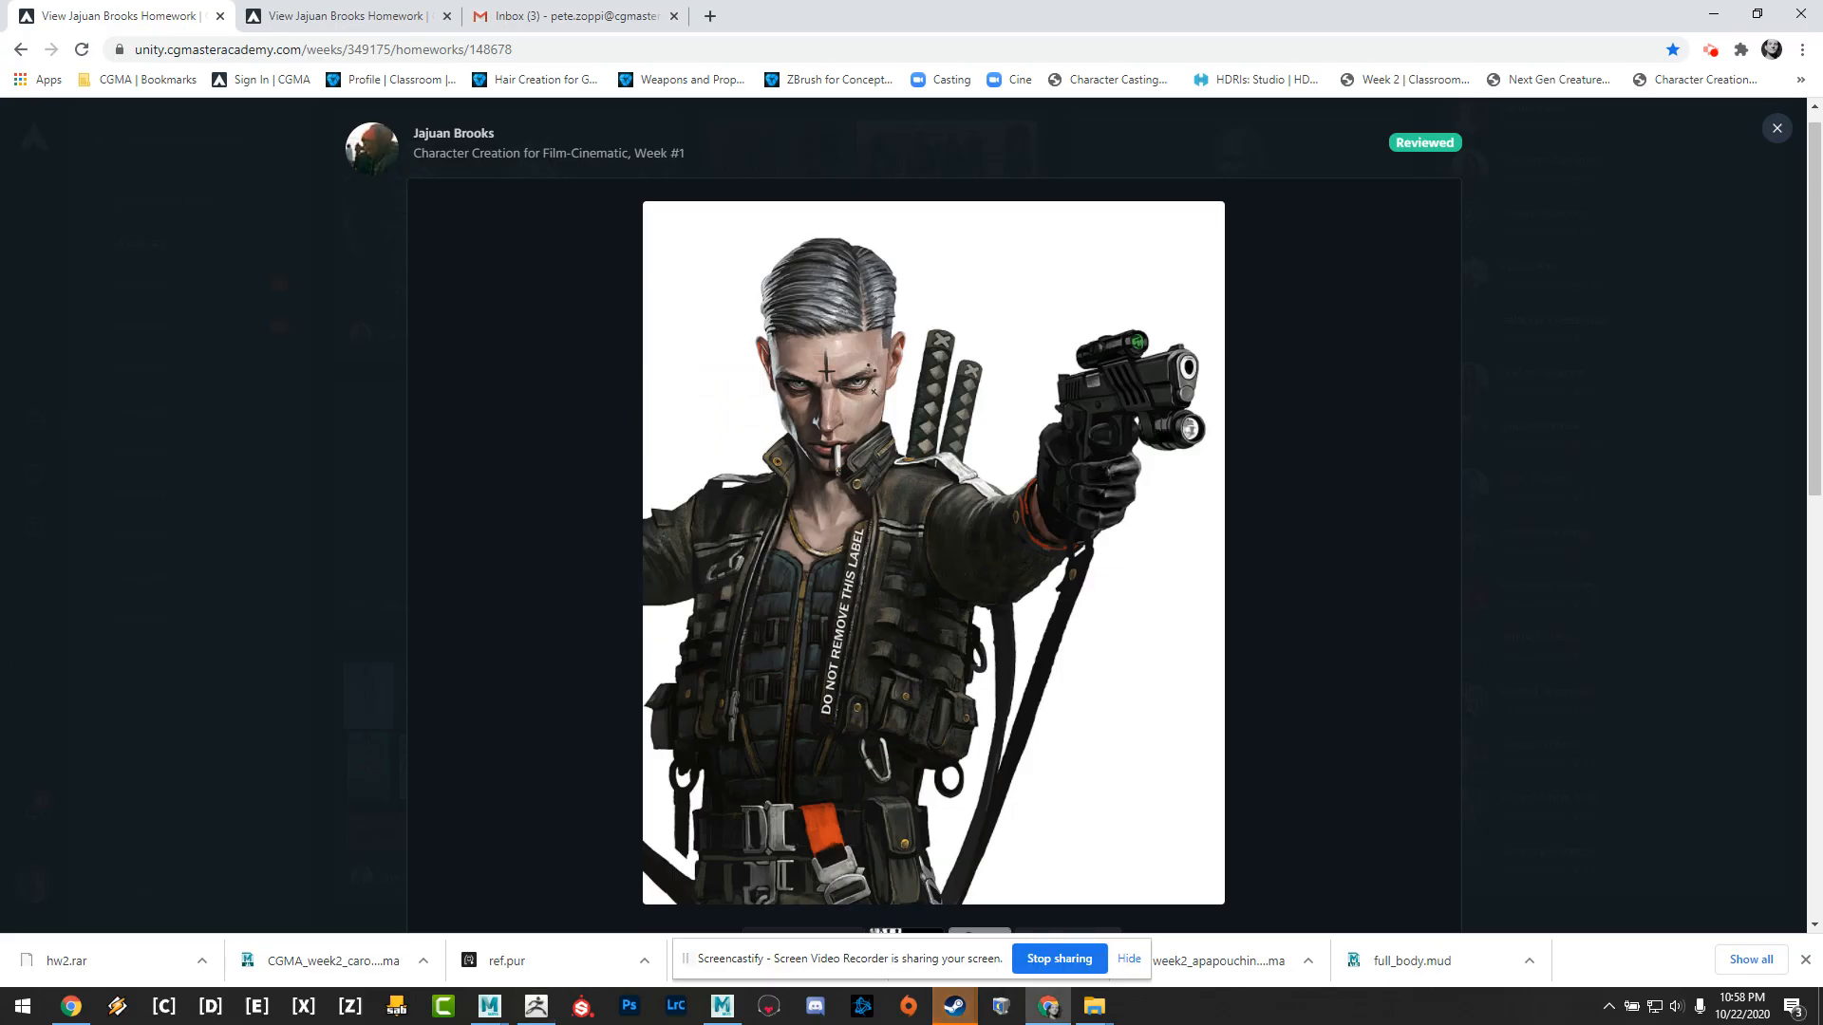
{"action": "key", "text": "alt+Tab"}
{"action": "key", "text": "alt+Tab"}
{"action": "key", "text": "alt+Tab"}
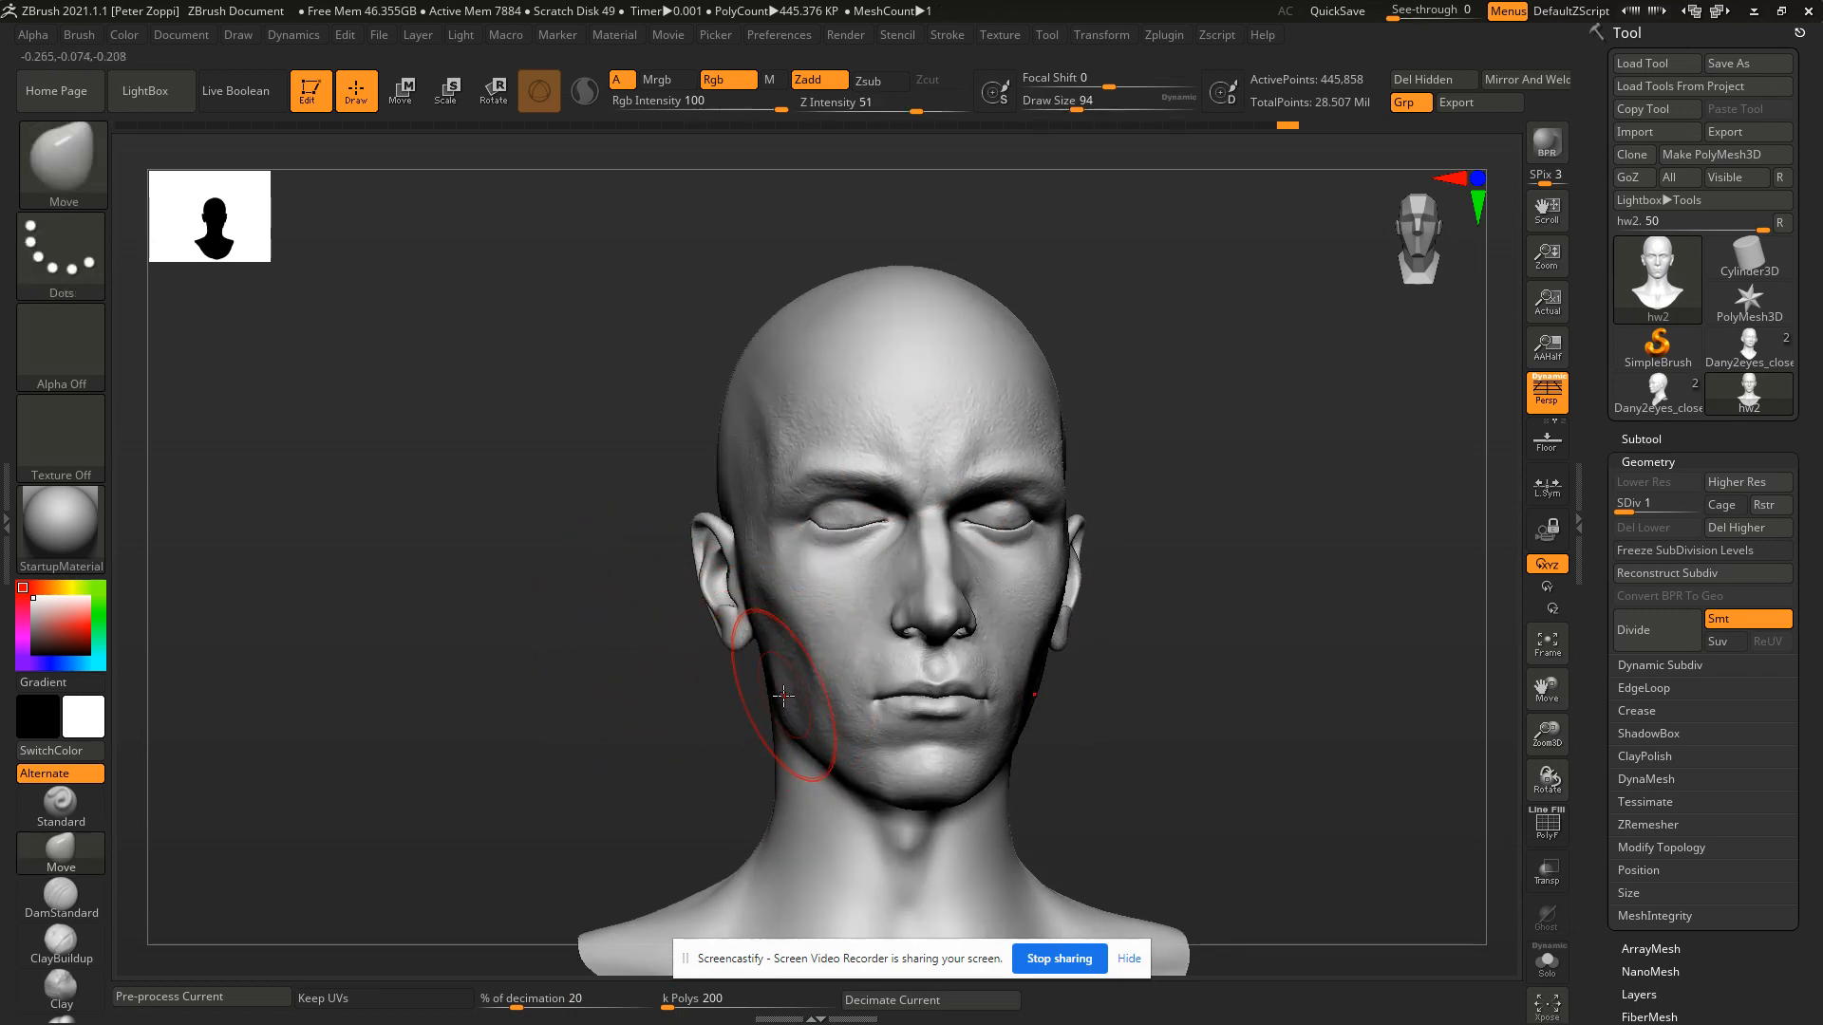
Set the draw size to 90 and adjust the side of the face from the ear down to the jaw.
{"action": "mouse_move", "coordinate": [772, 660]}
{"action": "right_mouse_down"}
{"action": "mouse_move", "coordinate": [740, 665]}
{"action": "mouse_move", "coordinate": [805, 692]}
{"action": "right_mouse_up"}
{"action": "key", "text": "s"}
{"action": "left_click_drag", "start_coordinate": [781, 657], "coordinate": [759, 657]}
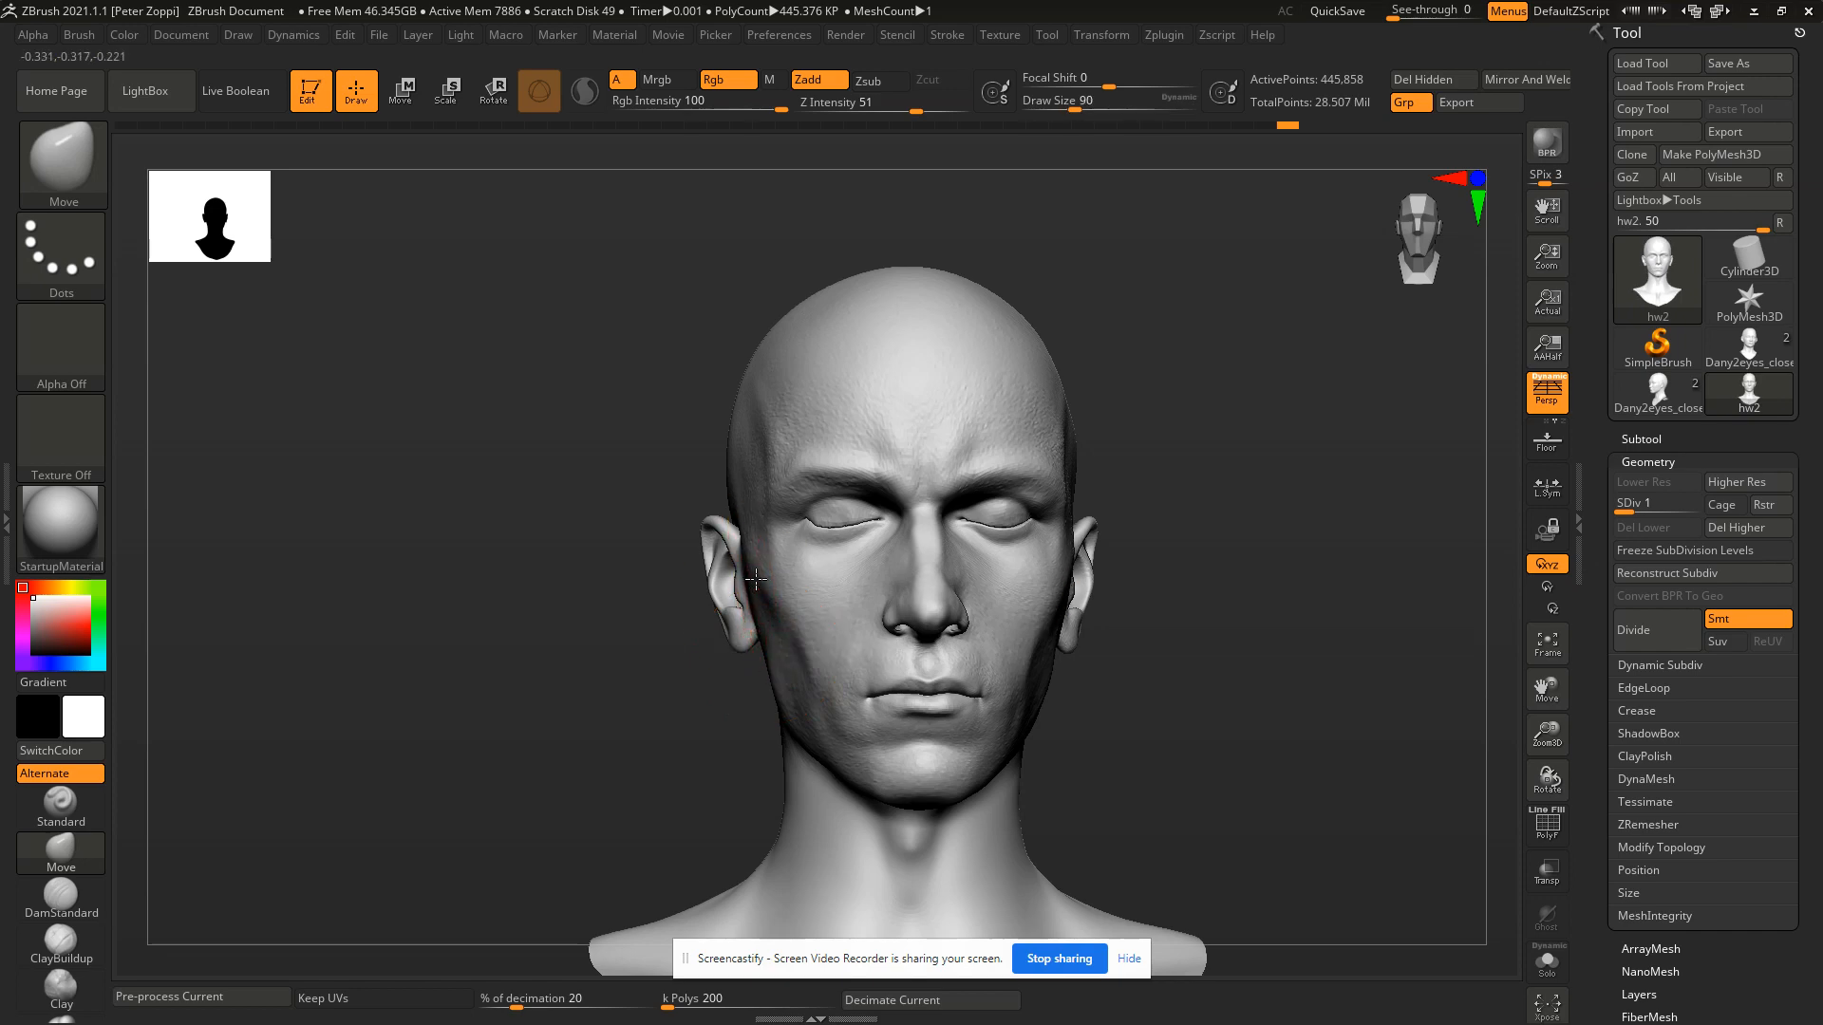
{"action": "key", "text": "s"}
{"action": "left_click_drag", "start_coordinate": [780, 705], "coordinate": [786, 699]}
Set the draw size to 101, then 74, and refine the opposite lower cheek and jaw contour.
{"action": "right_click_drag", "start_coordinate": [789, 688], "coordinate": [811, 680]}
{"action": "key", "text": "s"}
{"action": "left_click_drag", "start_coordinate": [1061, 682], "coordinate": [1043, 681]}
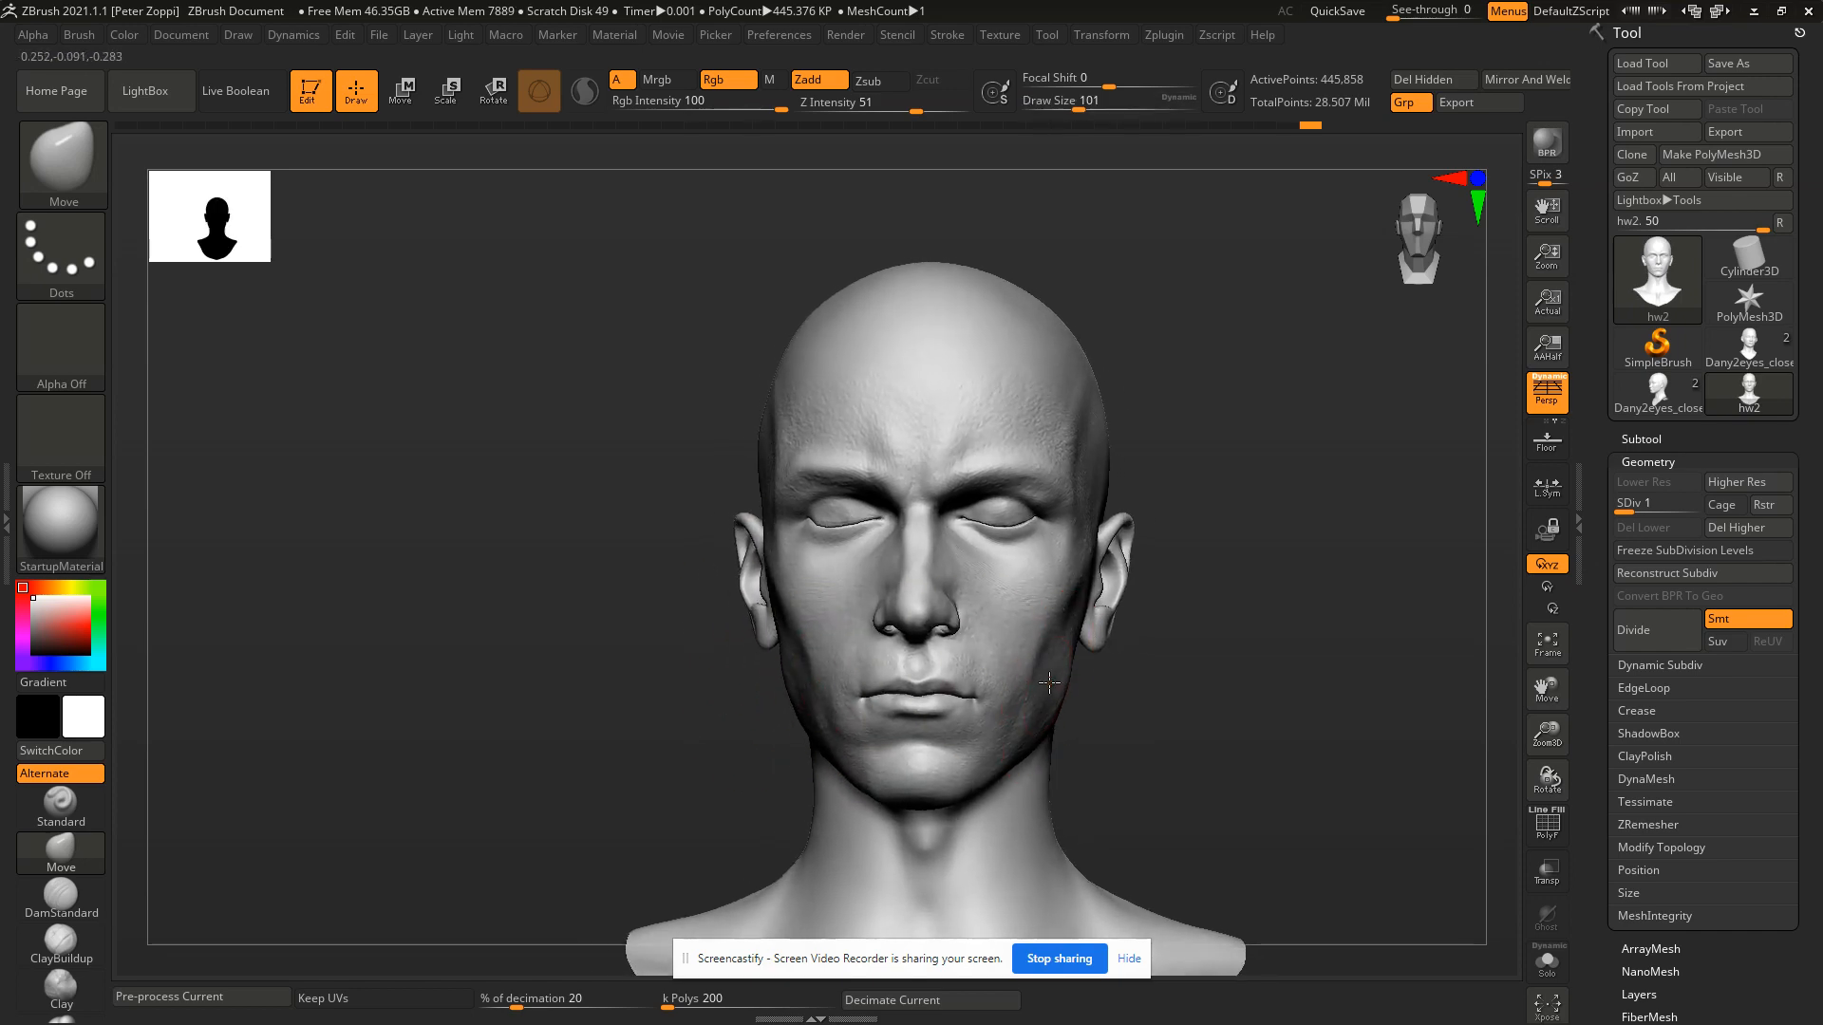
{"action": "right_click_drag", "start_coordinate": [1043, 681], "coordinate": [1064, 700]}
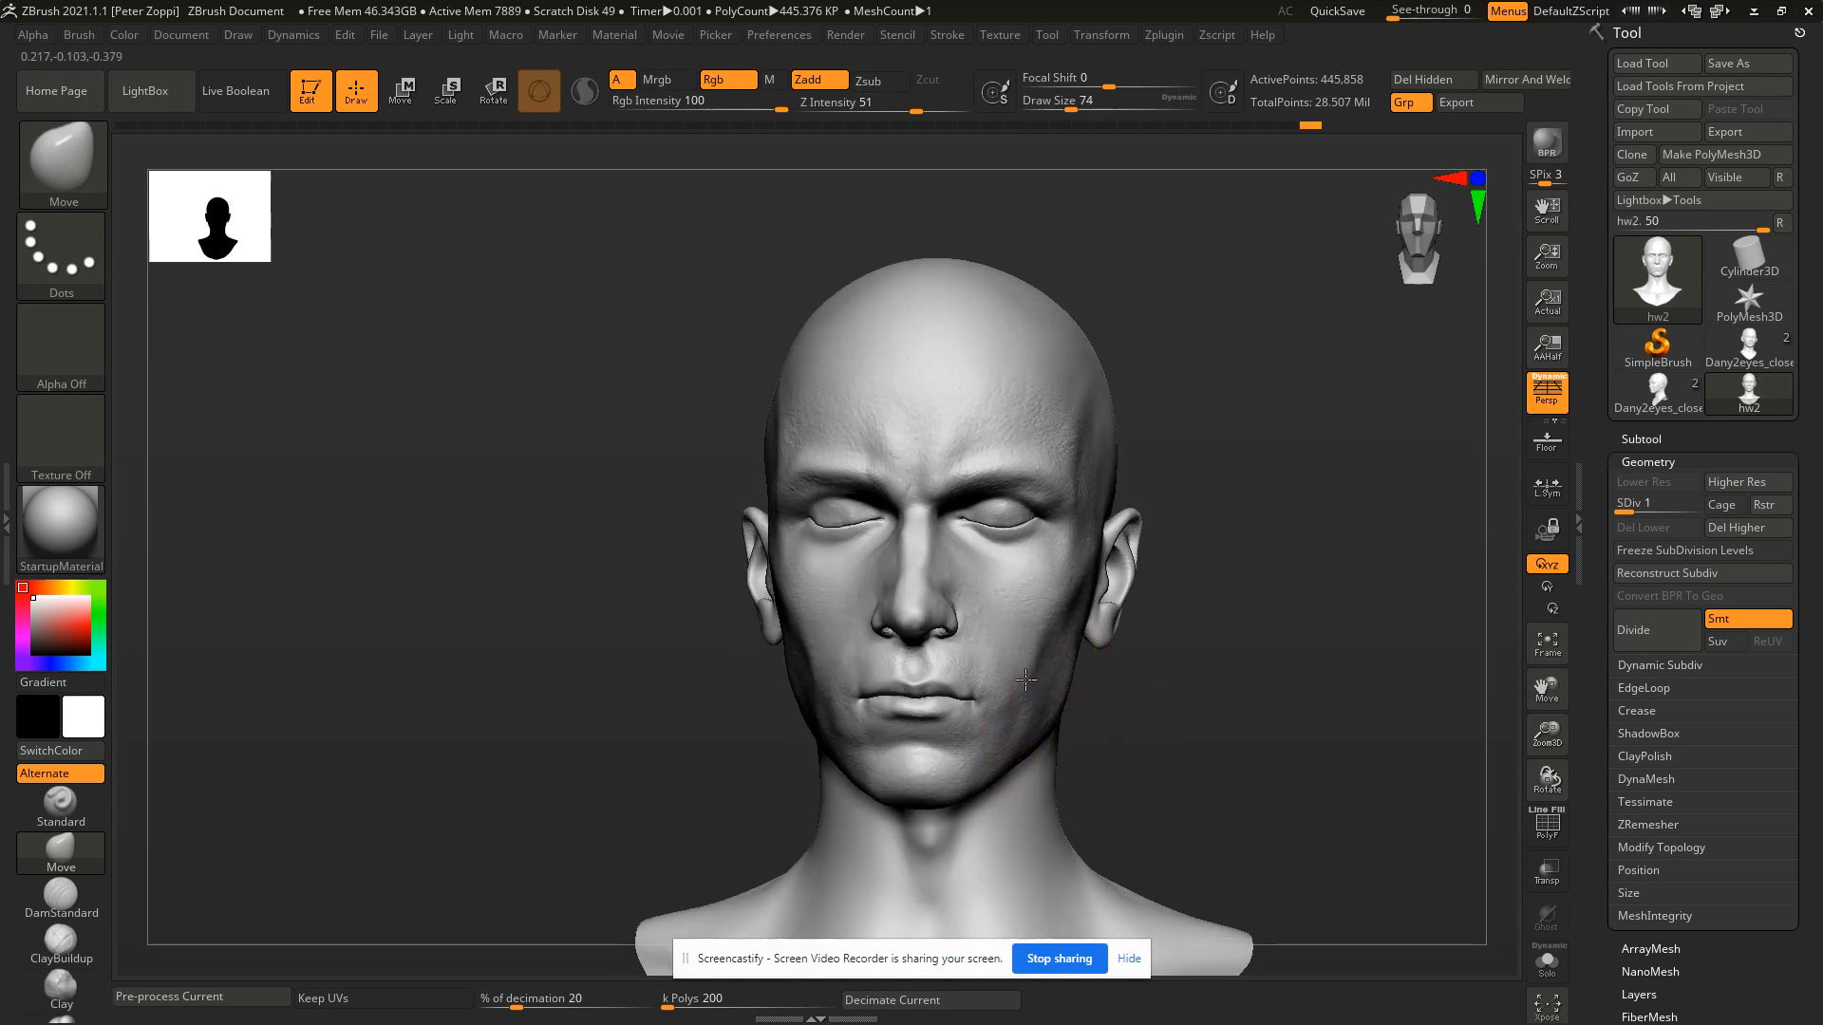
Compare the reshaped cheeks and jaw with the concept image.
{"action": "mouse_move", "coordinate": [1029, 680]}
{"action": "right_mouse_down"}
{"action": "mouse_move", "coordinate": [1052, 655]}
{"action": "mouse_move", "coordinate": [1033, 691]}
{"action": "mouse_move", "coordinate": [1043, 513]}
{"action": "mouse_move", "coordinate": [1008, 554]}
{"action": "mouse_move", "coordinate": [1035, 554]}
{"action": "right_mouse_up"}
{"action": "key", "text": "alt+Tab"}
{"action": "key", "text": "alt+Tab"}
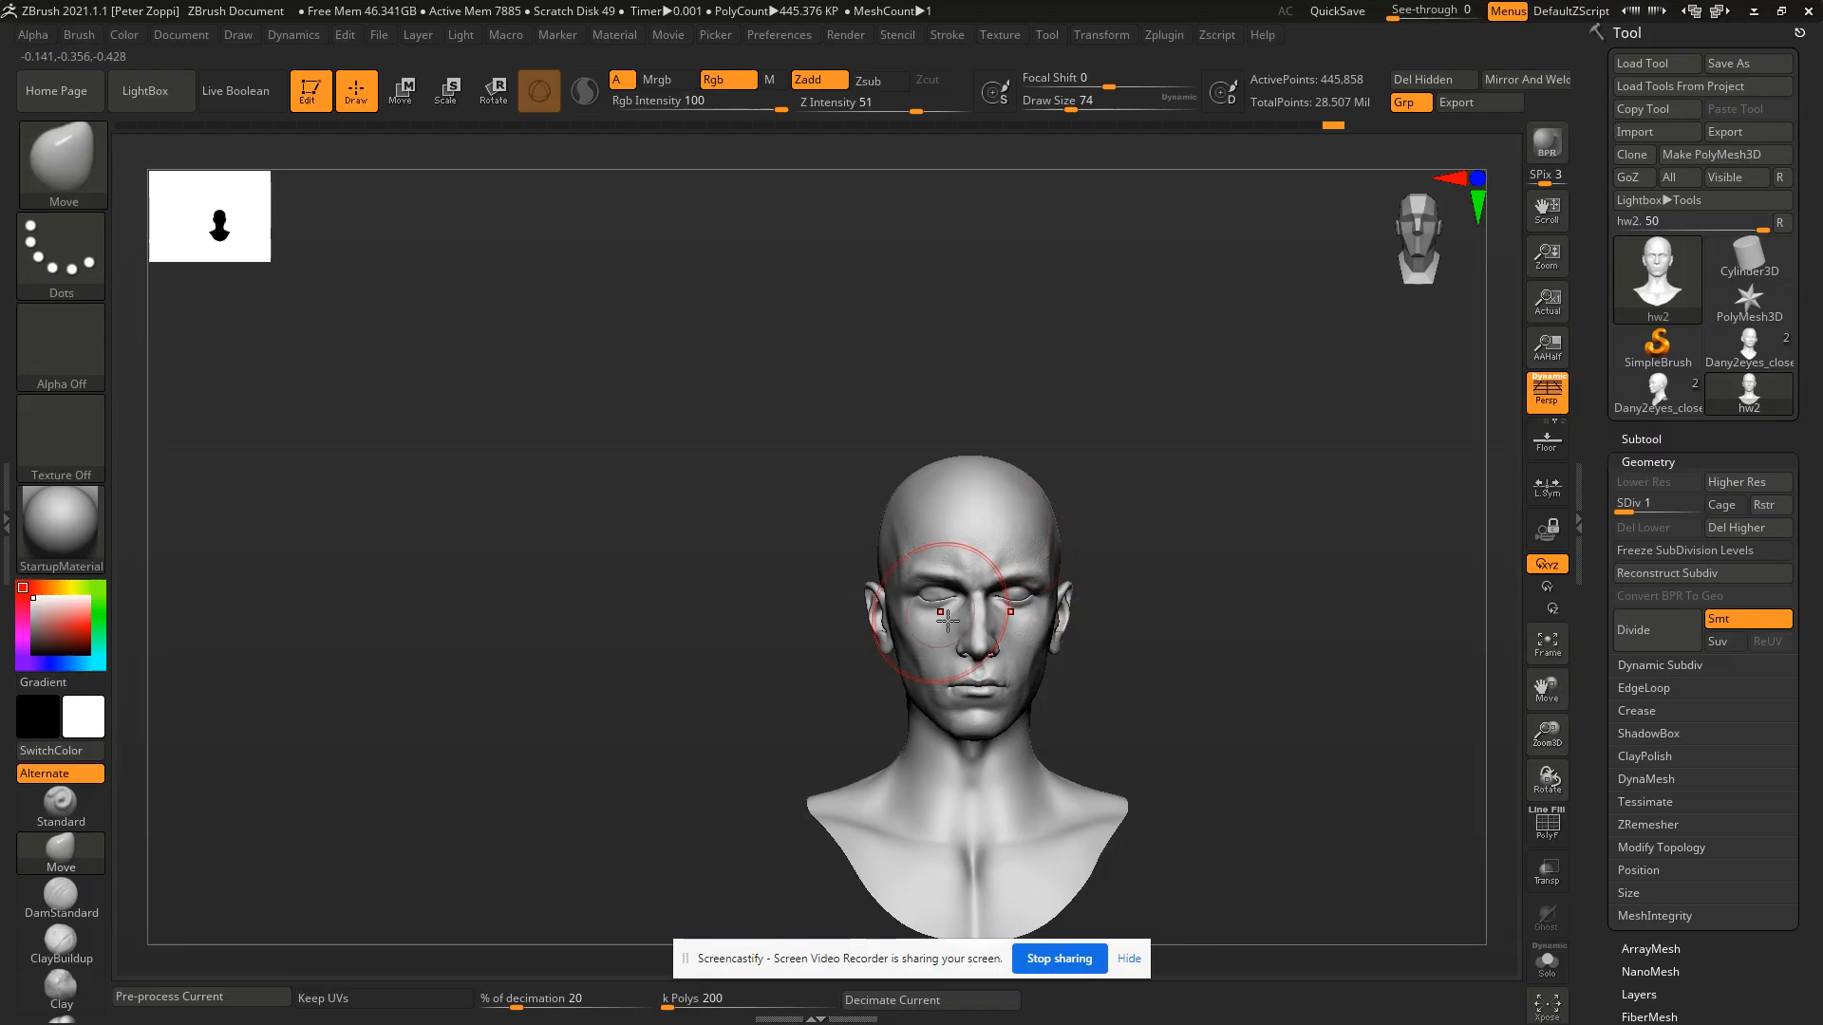
Adjust the mouth corner and the cheek beside it, then enlarge the draw size to 140.
{"action": "mouse_move", "coordinate": [830, 679]}
{"action": "right_mouse_down", "text": "ctrl"}
{"action": "mouse_move", "coordinate": [989, 942]}
{"action": "mouse_move", "coordinate": [1039, 552]}
{"action": "mouse_move", "coordinate": [1014, 594]}
{"action": "right_mouse_up", "text": "ctrl"}
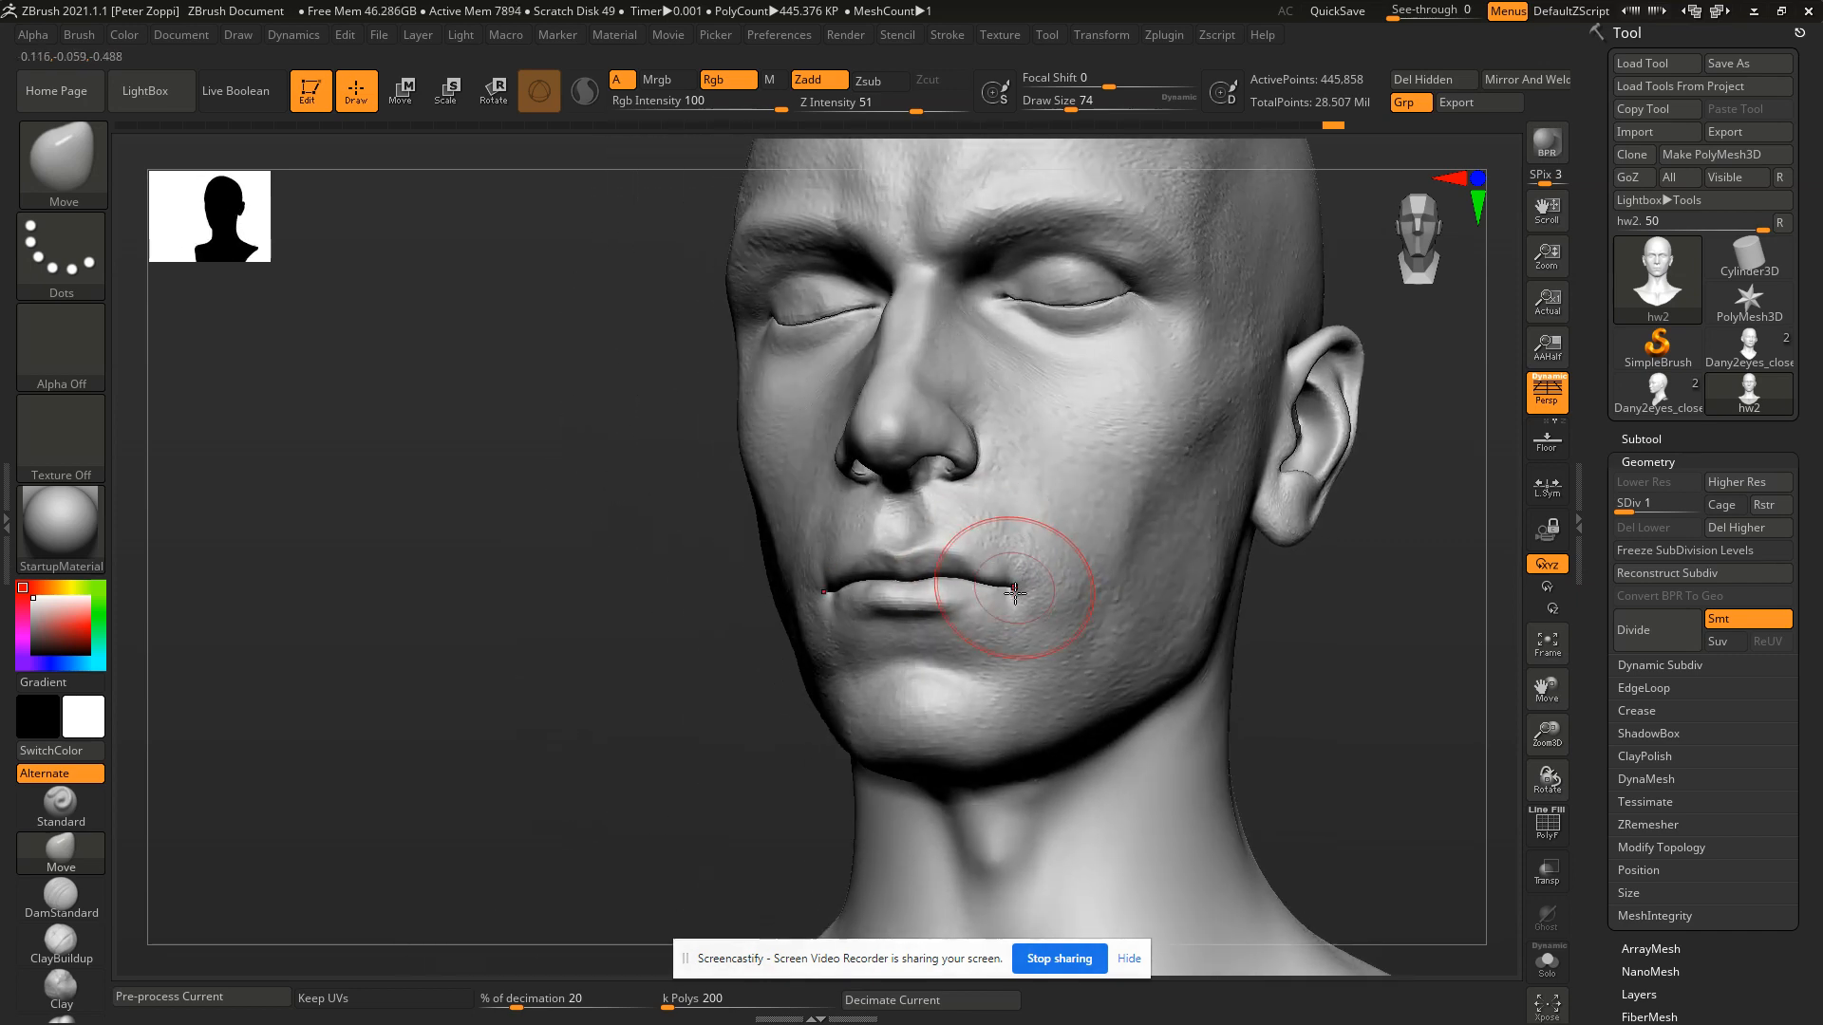
{"action": "key", "text": "s"}
{"action": "mouse_move", "coordinate": [1015, 596]}
{"action": "left_mouse_down"}
{"action": "mouse_move", "coordinate": [1061, 598]}
{"action": "mouse_move", "coordinate": [1034, 597]}
{"action": "left_mouse_up"}
{"action": "right_click_drag", "start_coordinate": [1067, 595], "coordinate": [1006, 595]}
{"action": "key", "text": "s"}
{"action": "left_click_drag", "start_coordinate": [1044, 586], "coordinate": [1056, 589]}
{"action": "key", "text": "s"}
{"action": "mouse_move", "coordinate": [1063, 586]}
{"action": "right_mouse_down"}
{"action": "mouse_move", "coordinate": [1112, 596]}
{"action": "mouse_move", "coordinate": [1016, 590]}
{"action": "mouse_move", "coordinate": [1105, 602]}
{"action": "mouse_move", "coordinate": [997, 399]}
{"action": "mouse_move", "coordinate": [969, 444]}
{"action": "mouse_move", "coordinate": [1082, 494]}
{"action": "right_mouse_up"}
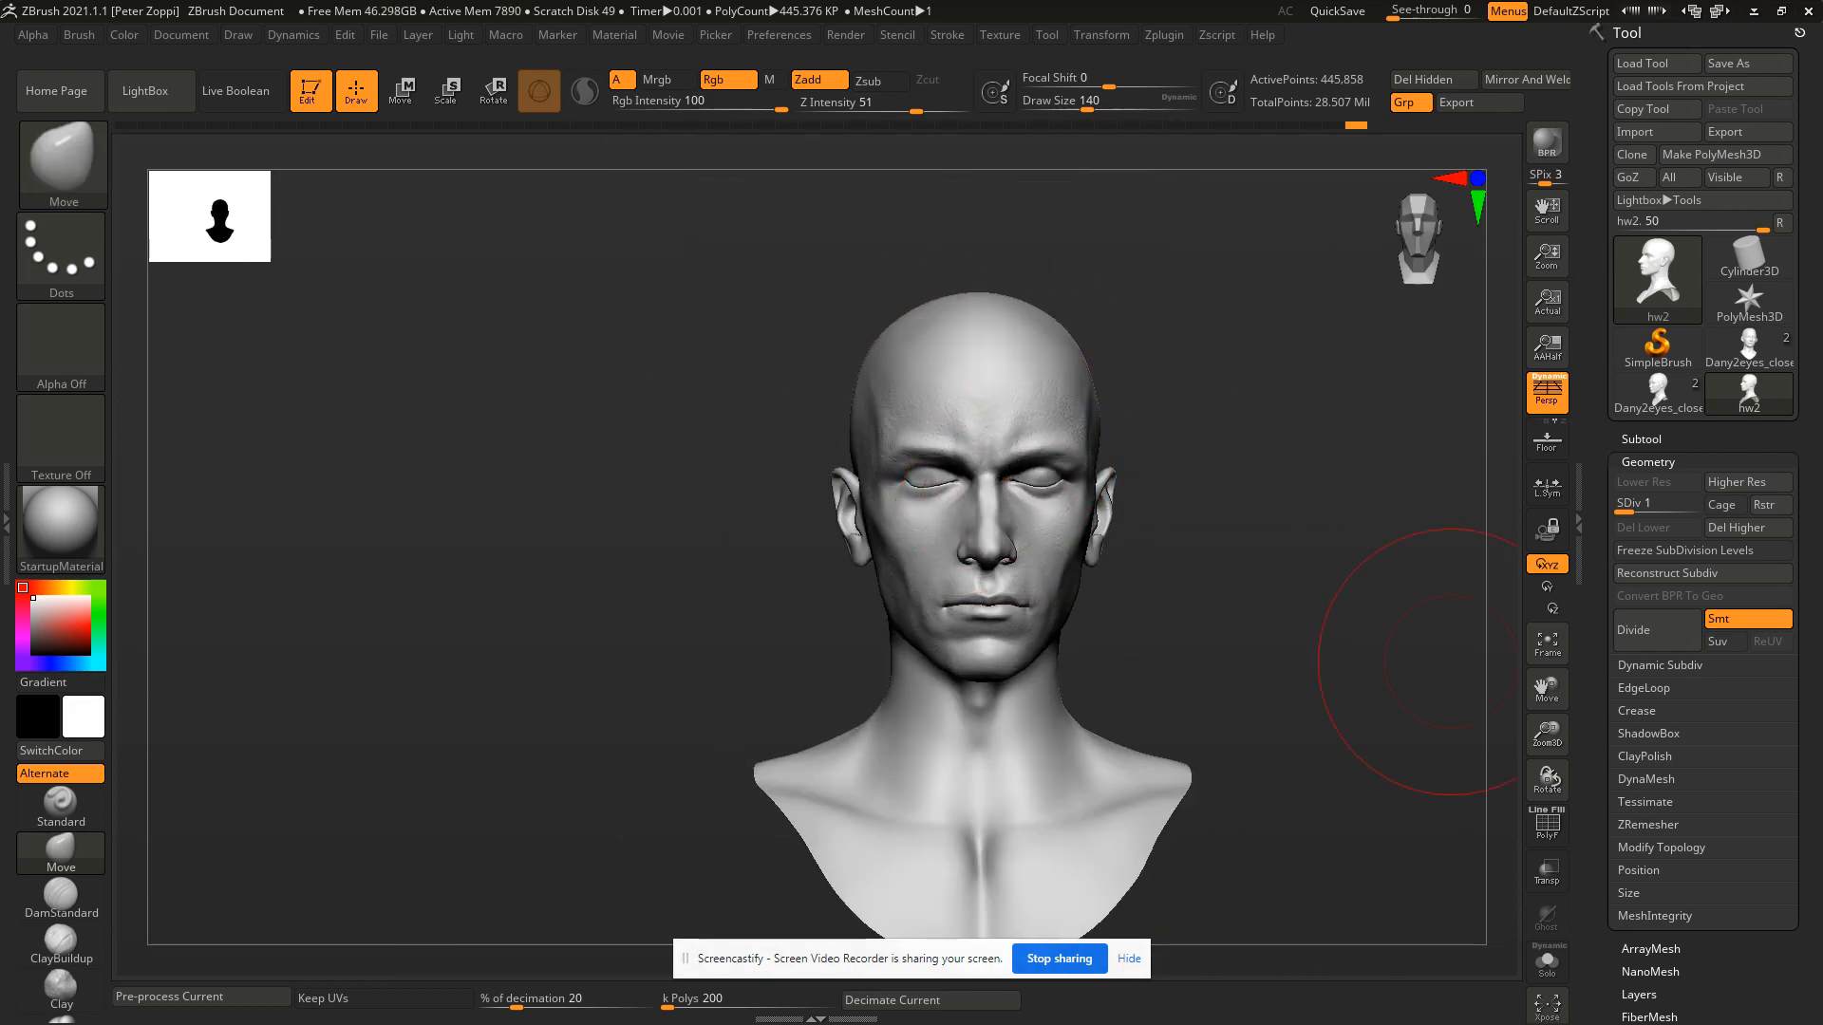
Load the original hw2 head as a second tool, set it to subdivision level 1, and switch back to the edited head.
{"action": "left_click", "coordinate": [1736, 243]}
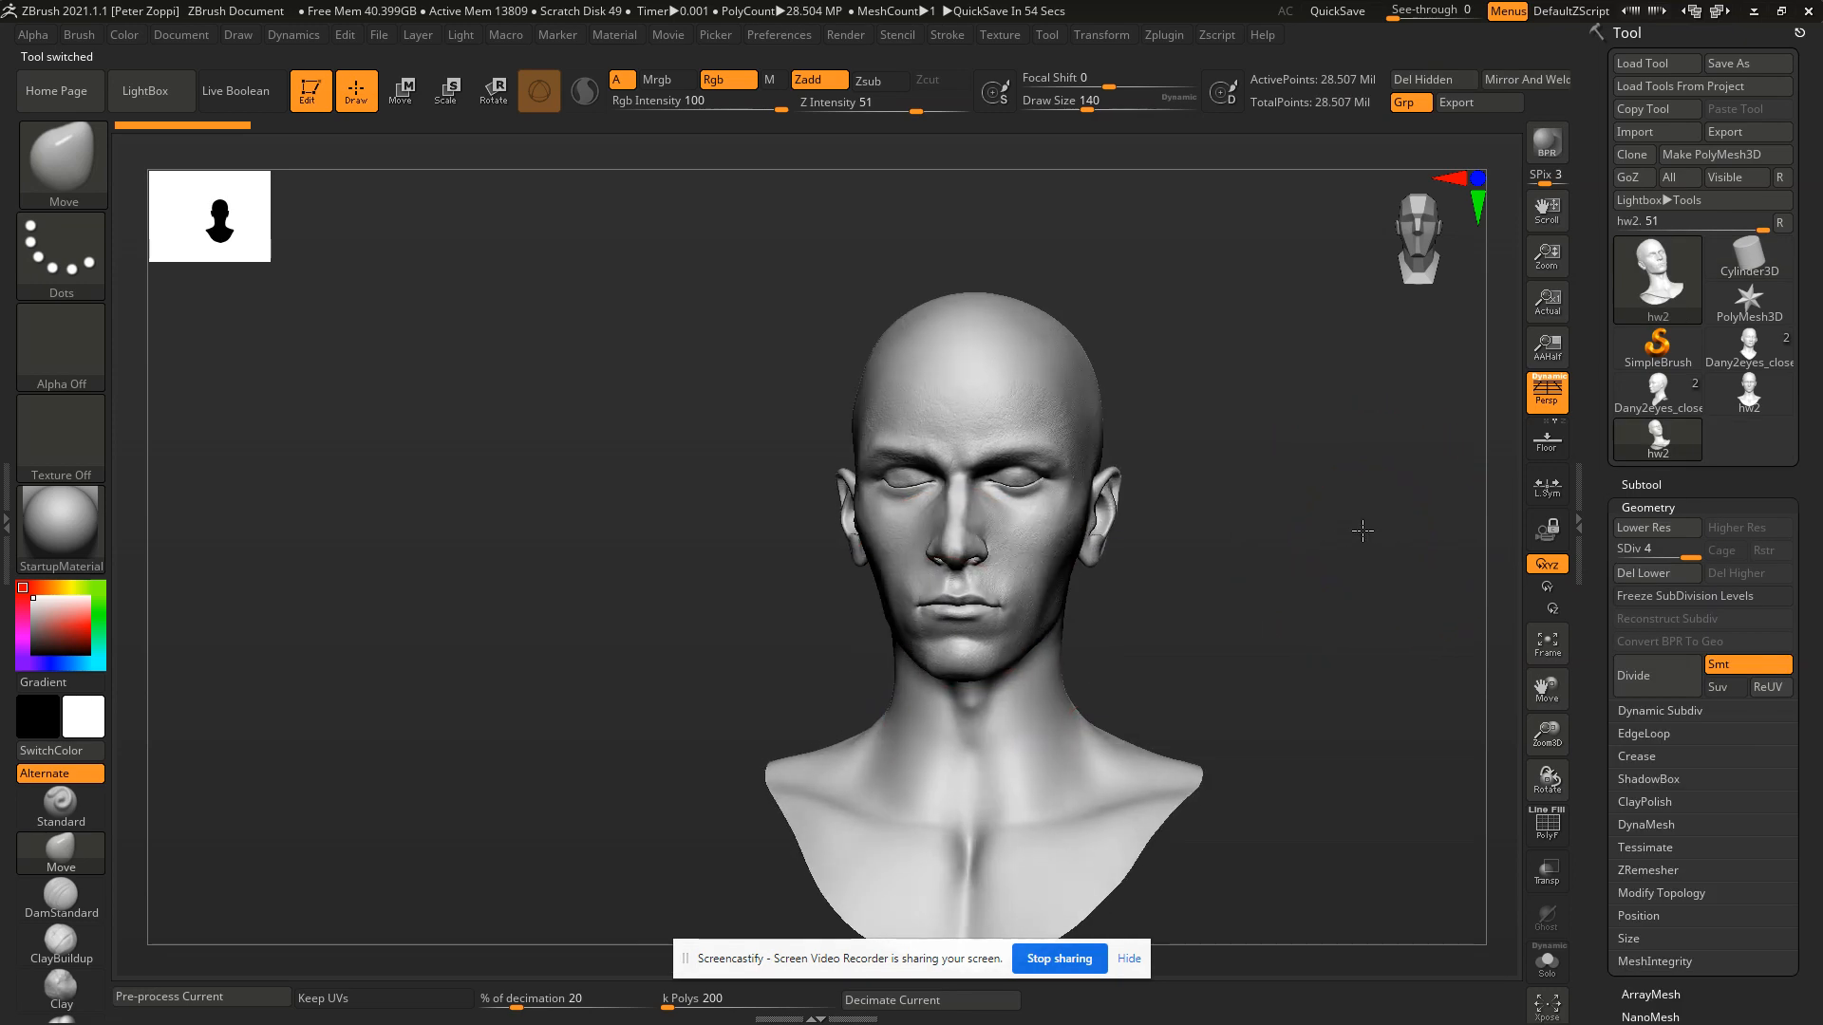
{"action": "left_click", "coordinate": [1630, 552]}
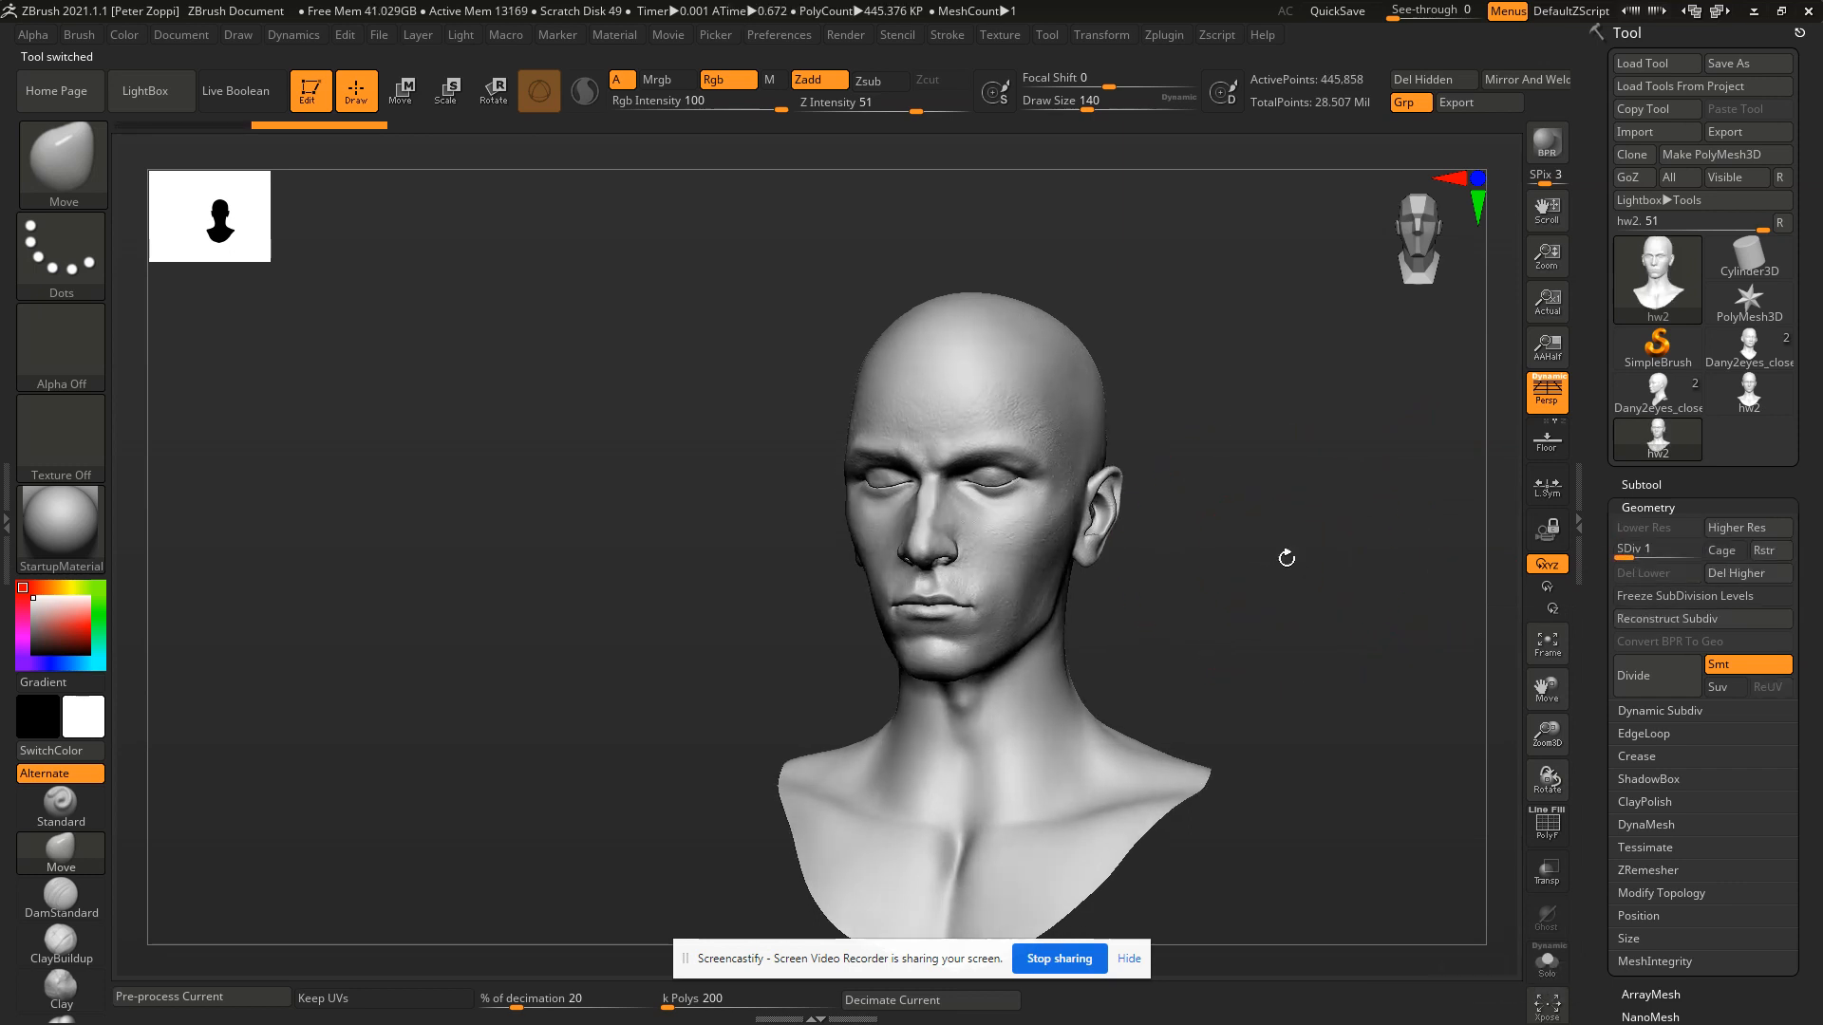
{"action": "mouse_move", "coordinate": [1768, 396]}
{"action": "left_click_drag", "start_coordinate": [1322, 509], "coordinate": [1296, 510]}
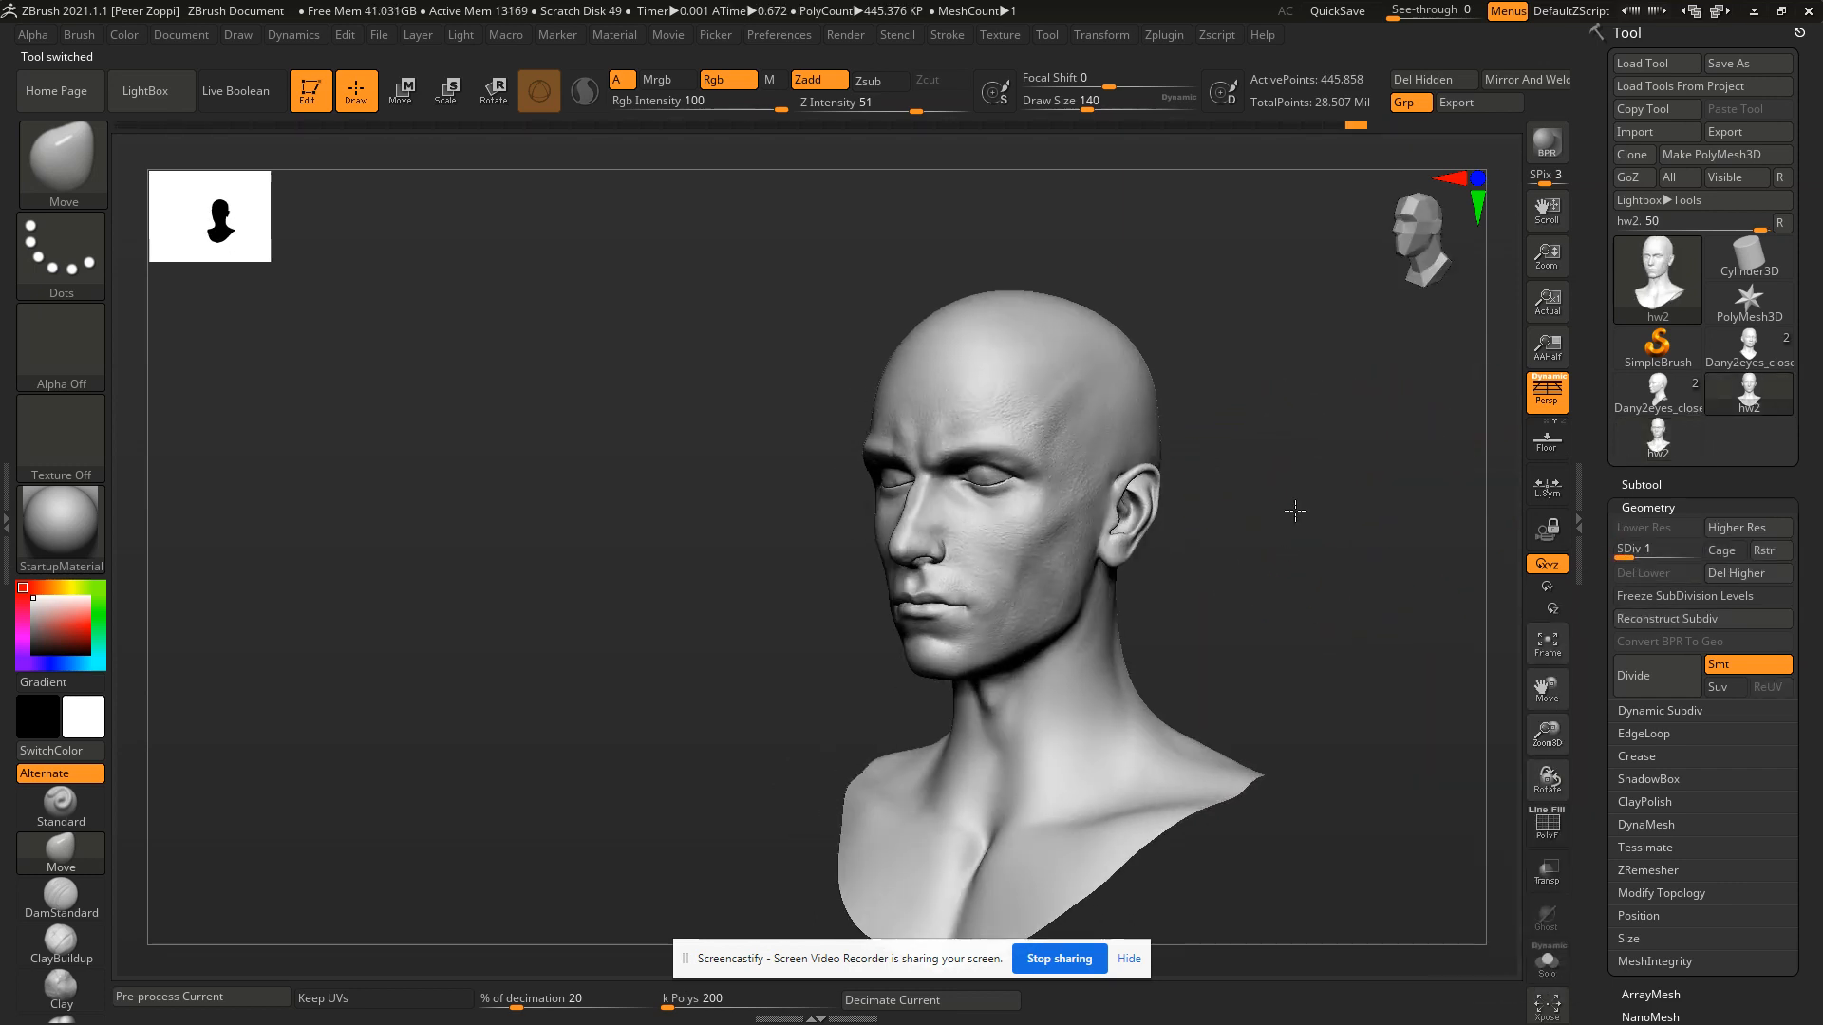
Alternate between the original and edited hw2 heads to compare the face from the front and three-quarter views.
{"action": "left_click", "coordinate": [1669, 439]}
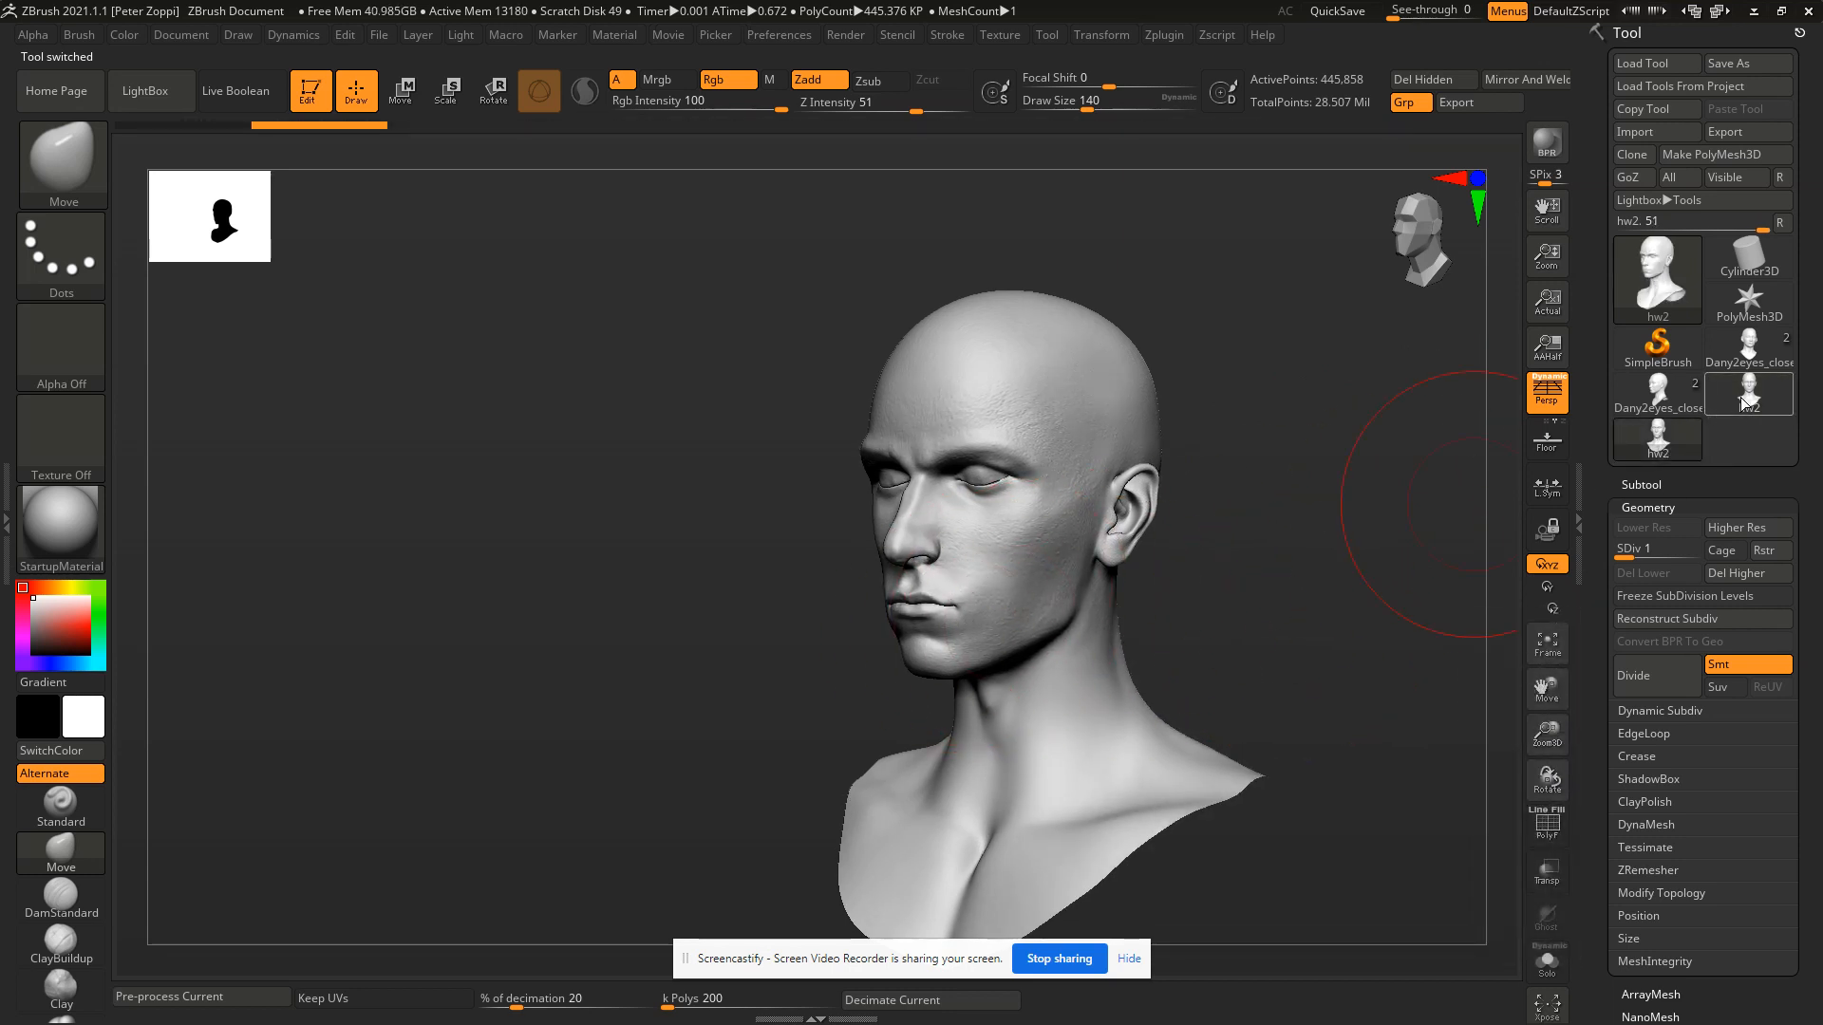
{"action": "left_click", "coordinate": [1655, 443]}
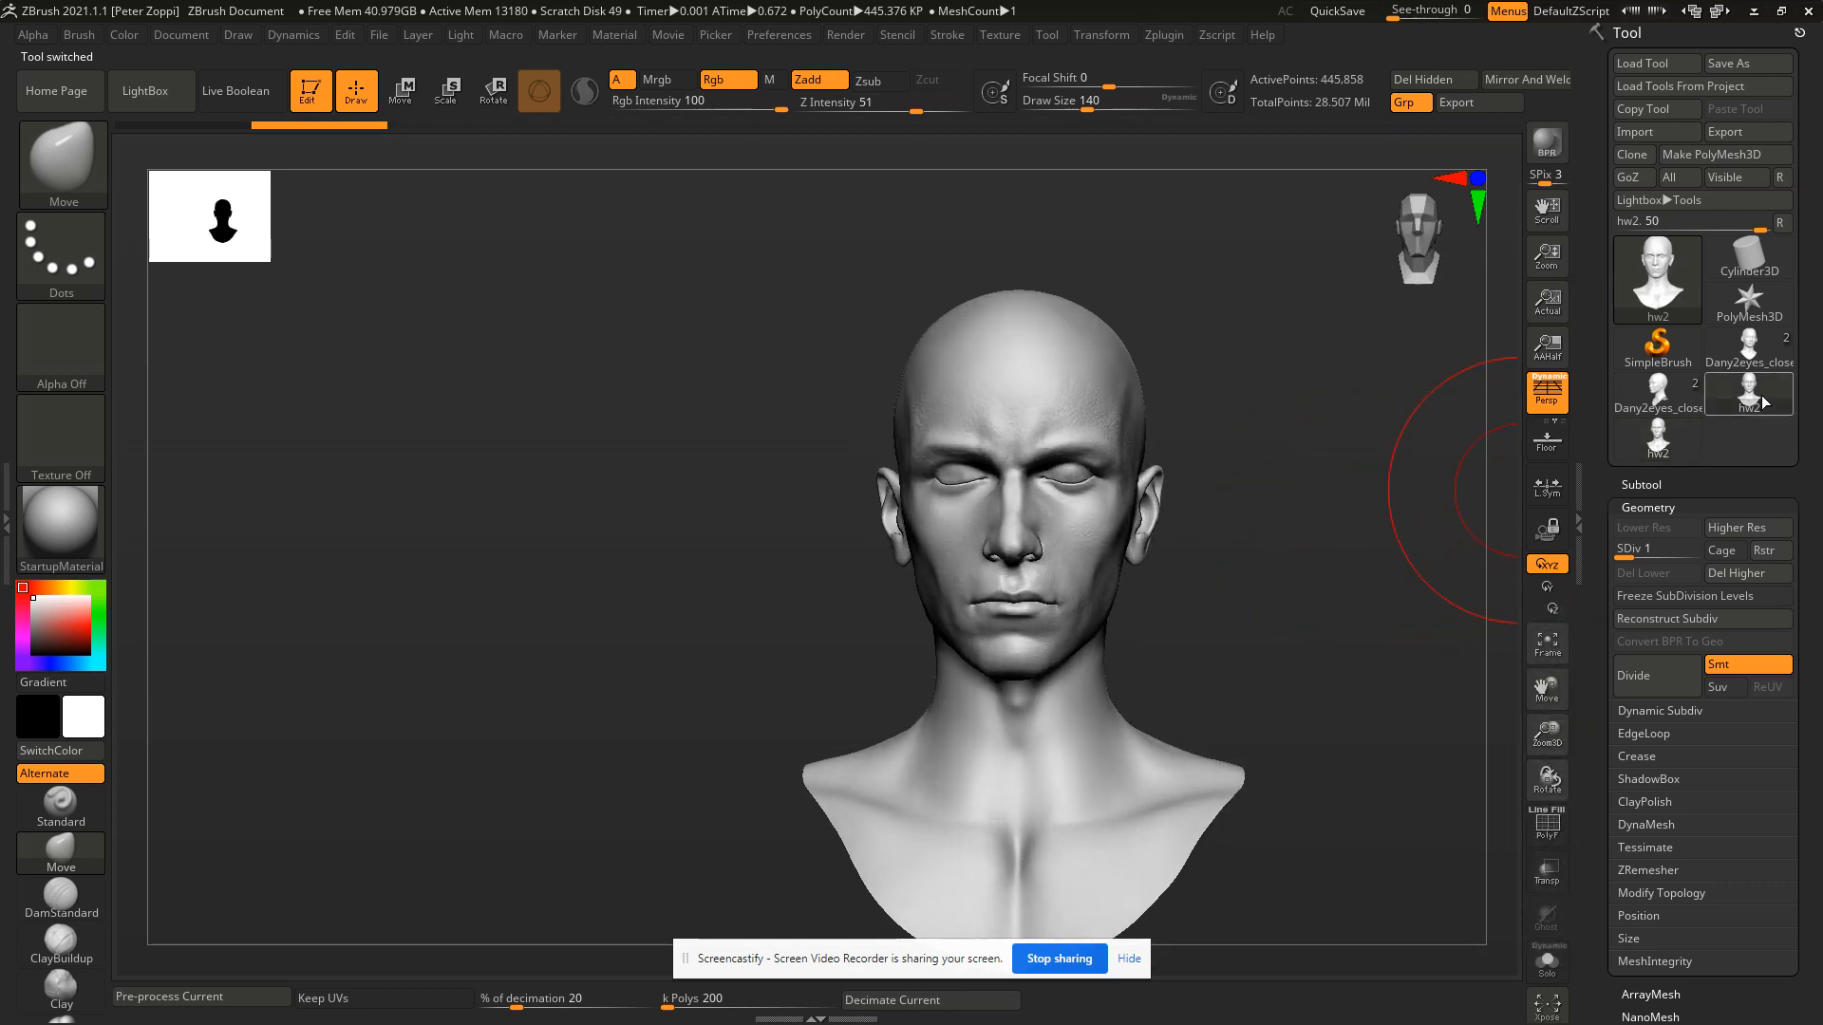
{"action": "mouse_move", "coordinate": [1747, 418]}
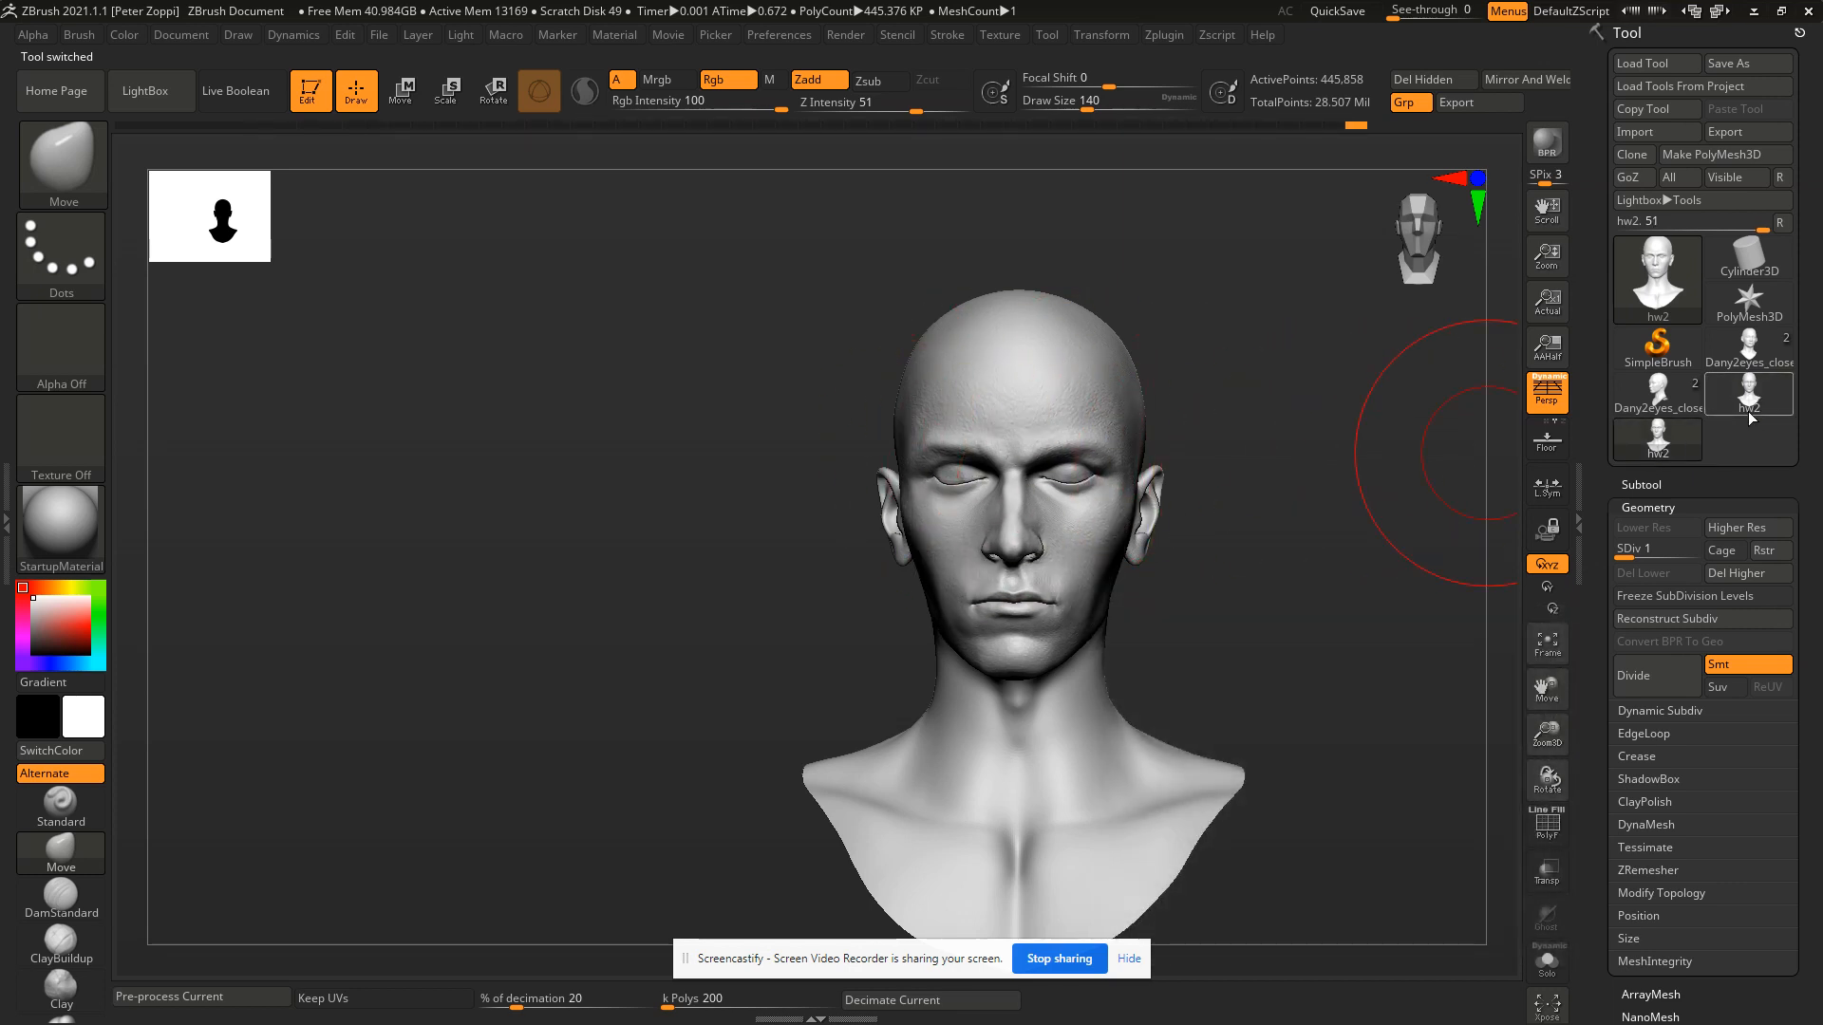
{"action": "left_click_drag", "start_coordinate": [1367, 512], "coordinate": [1510, 469]}
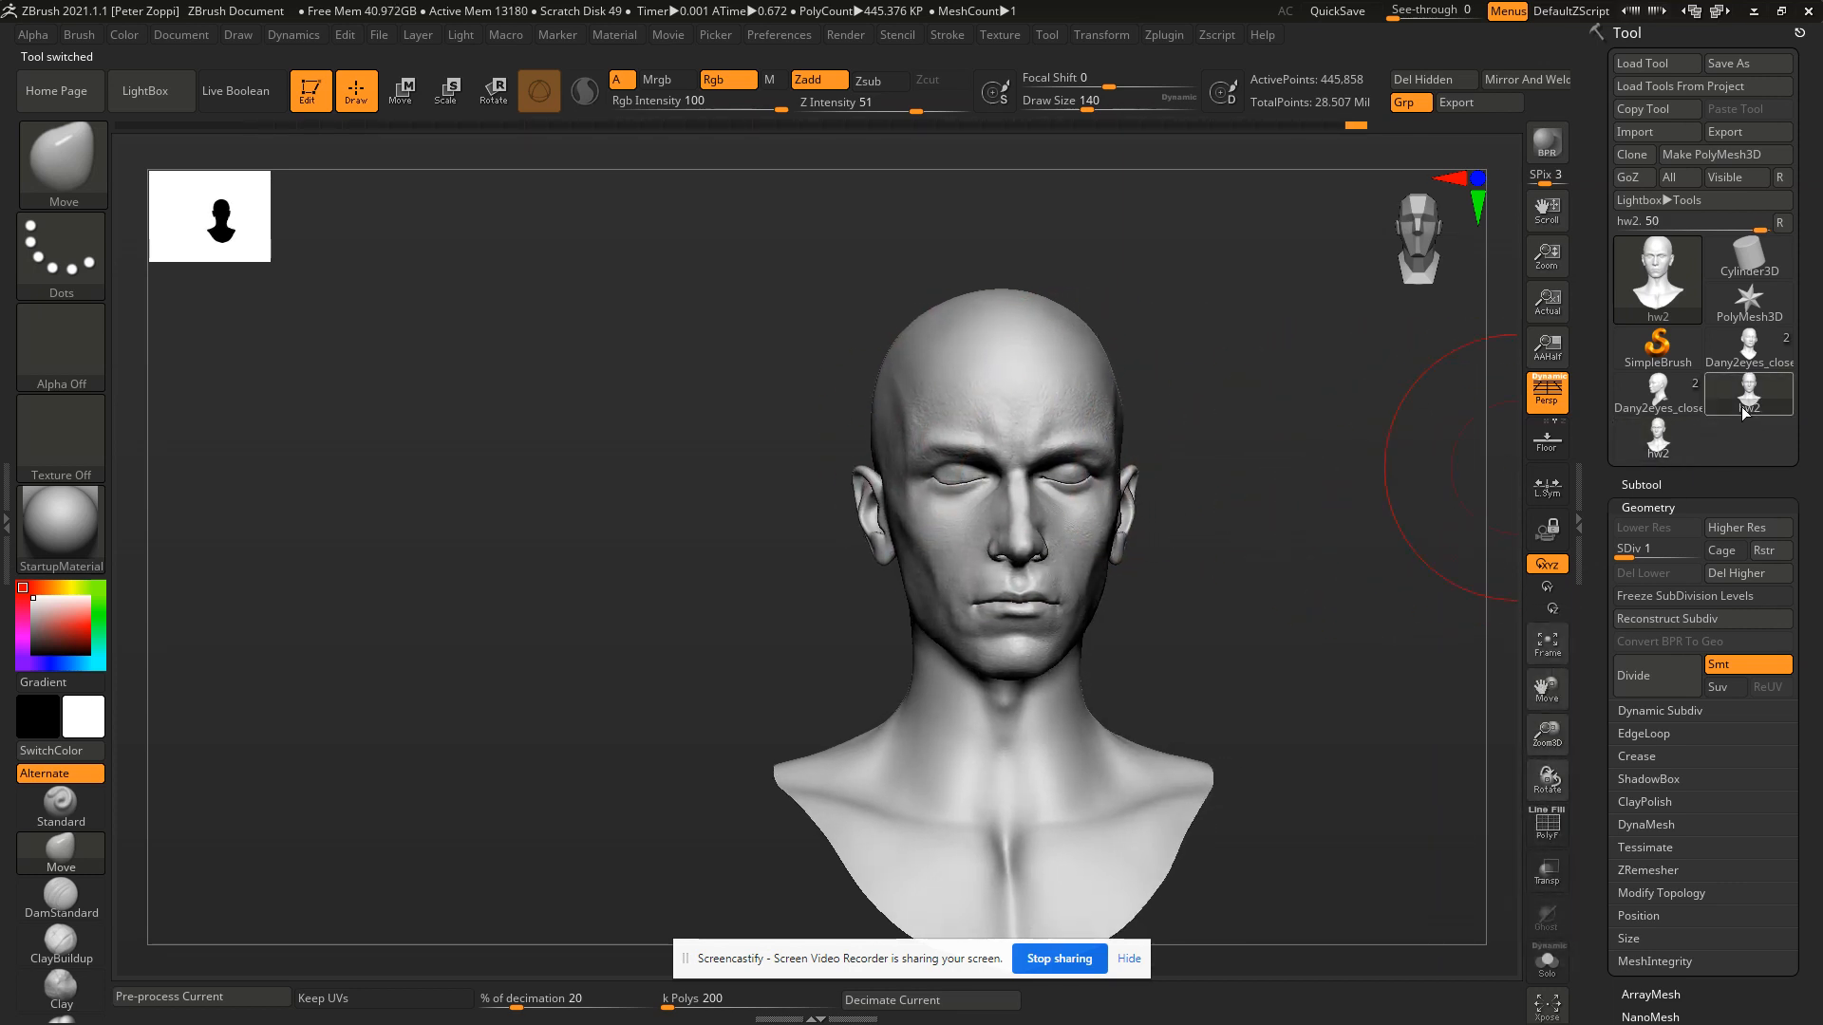
{"action": "mouse_move", "coordinate": [1352, 484]}
{"action": "left_mouse_down"}
{"action": "mouse_move", "coordinate": [1301, 498]}
{"action": "mouse_move", "coordinate": [1341, 508]}
{"action": "left_mouse_up"}
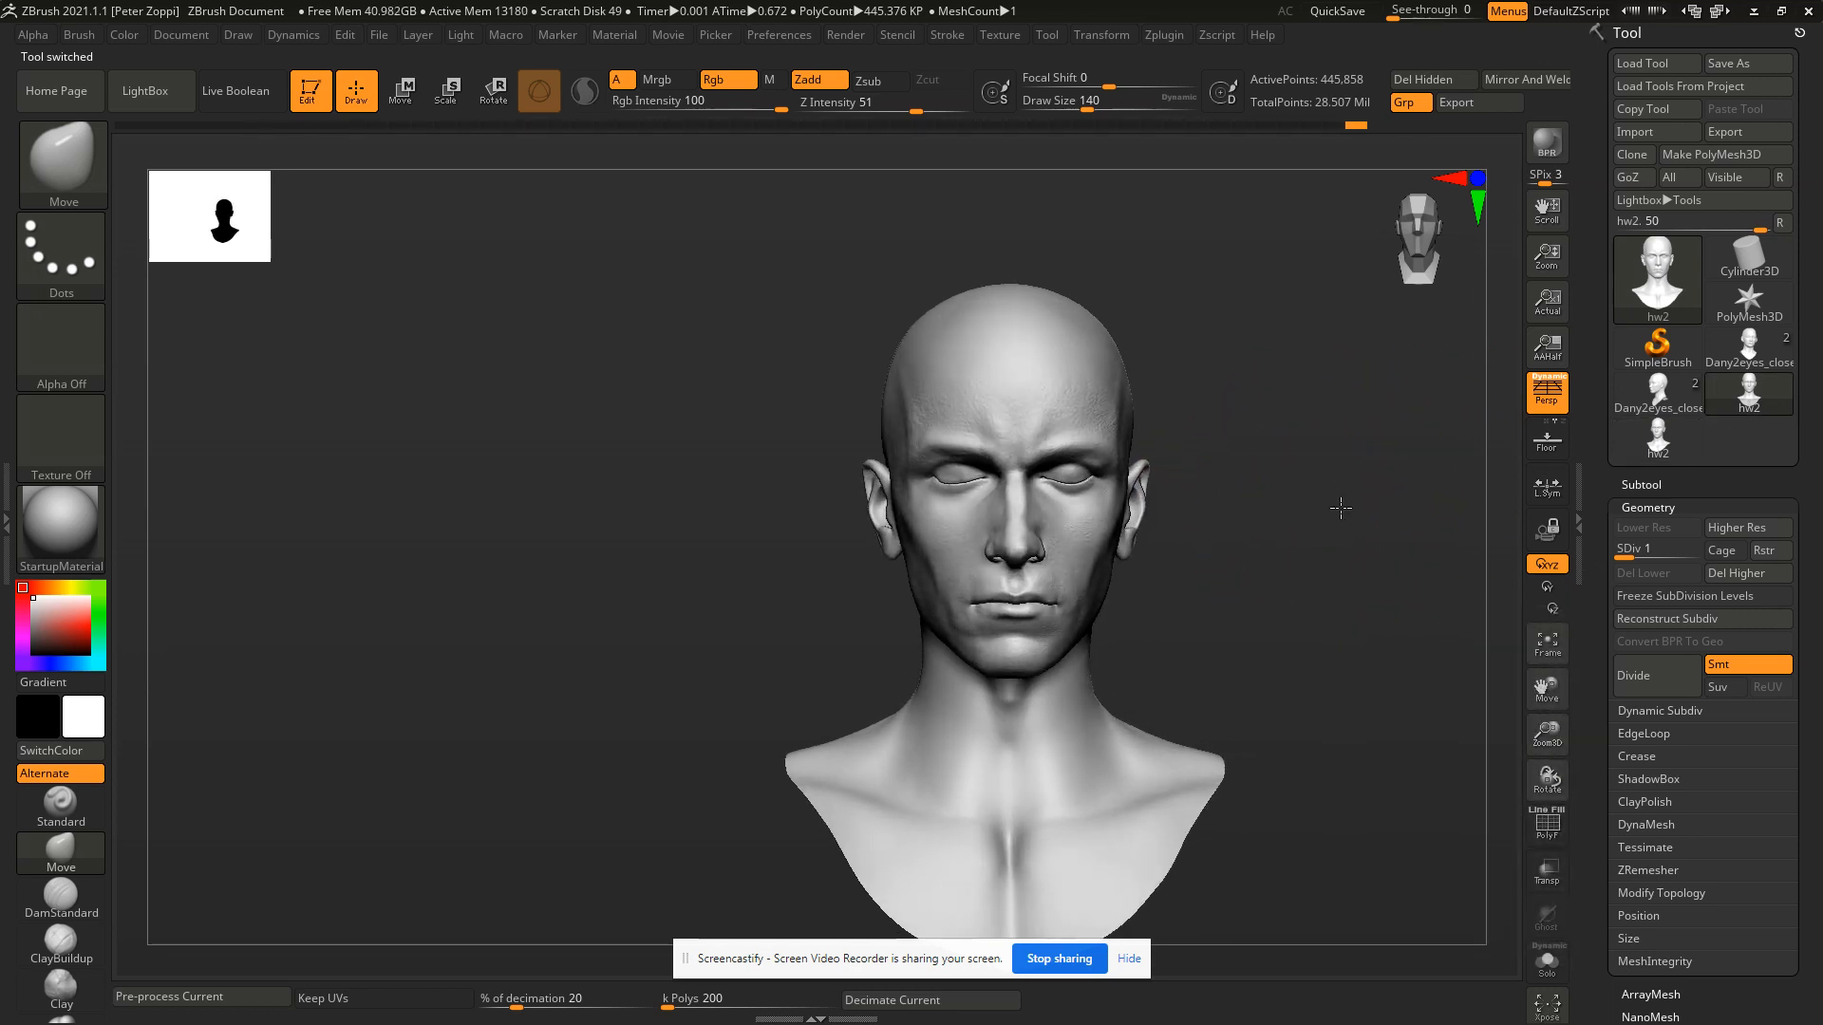
{"action": "left_click", "coordinate": [1764, 402]}
{"action": "left_click", "coordinate": [1764, 404]}
{"action": "mouse_move", "coordinate": [1367, 496]}
{"action": "left_mouse_down"}
{"action": "mouse_move", "coordinate": [1403, 504]}
{"action": "mouse_move", "coordinate": [1380, 497]}
{"action": "left_mouse_up"}
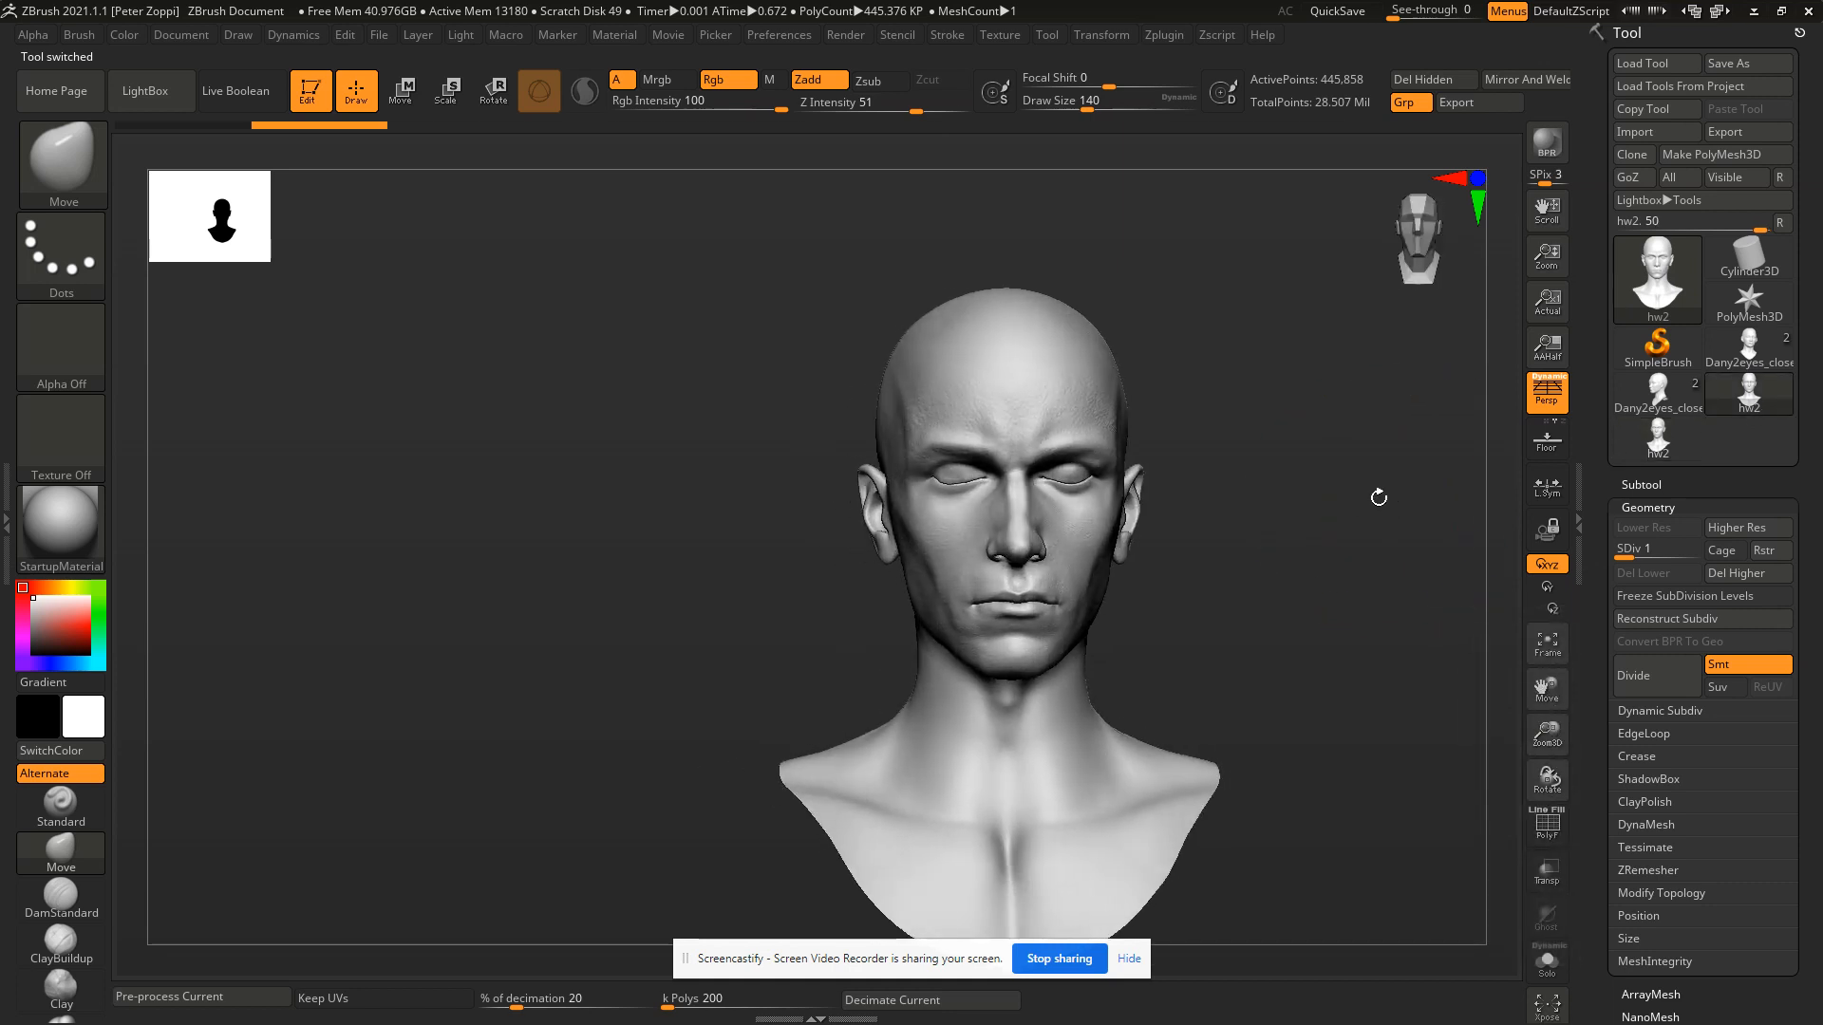
{"action": "left_click", "coordinate": [1626, 452]}
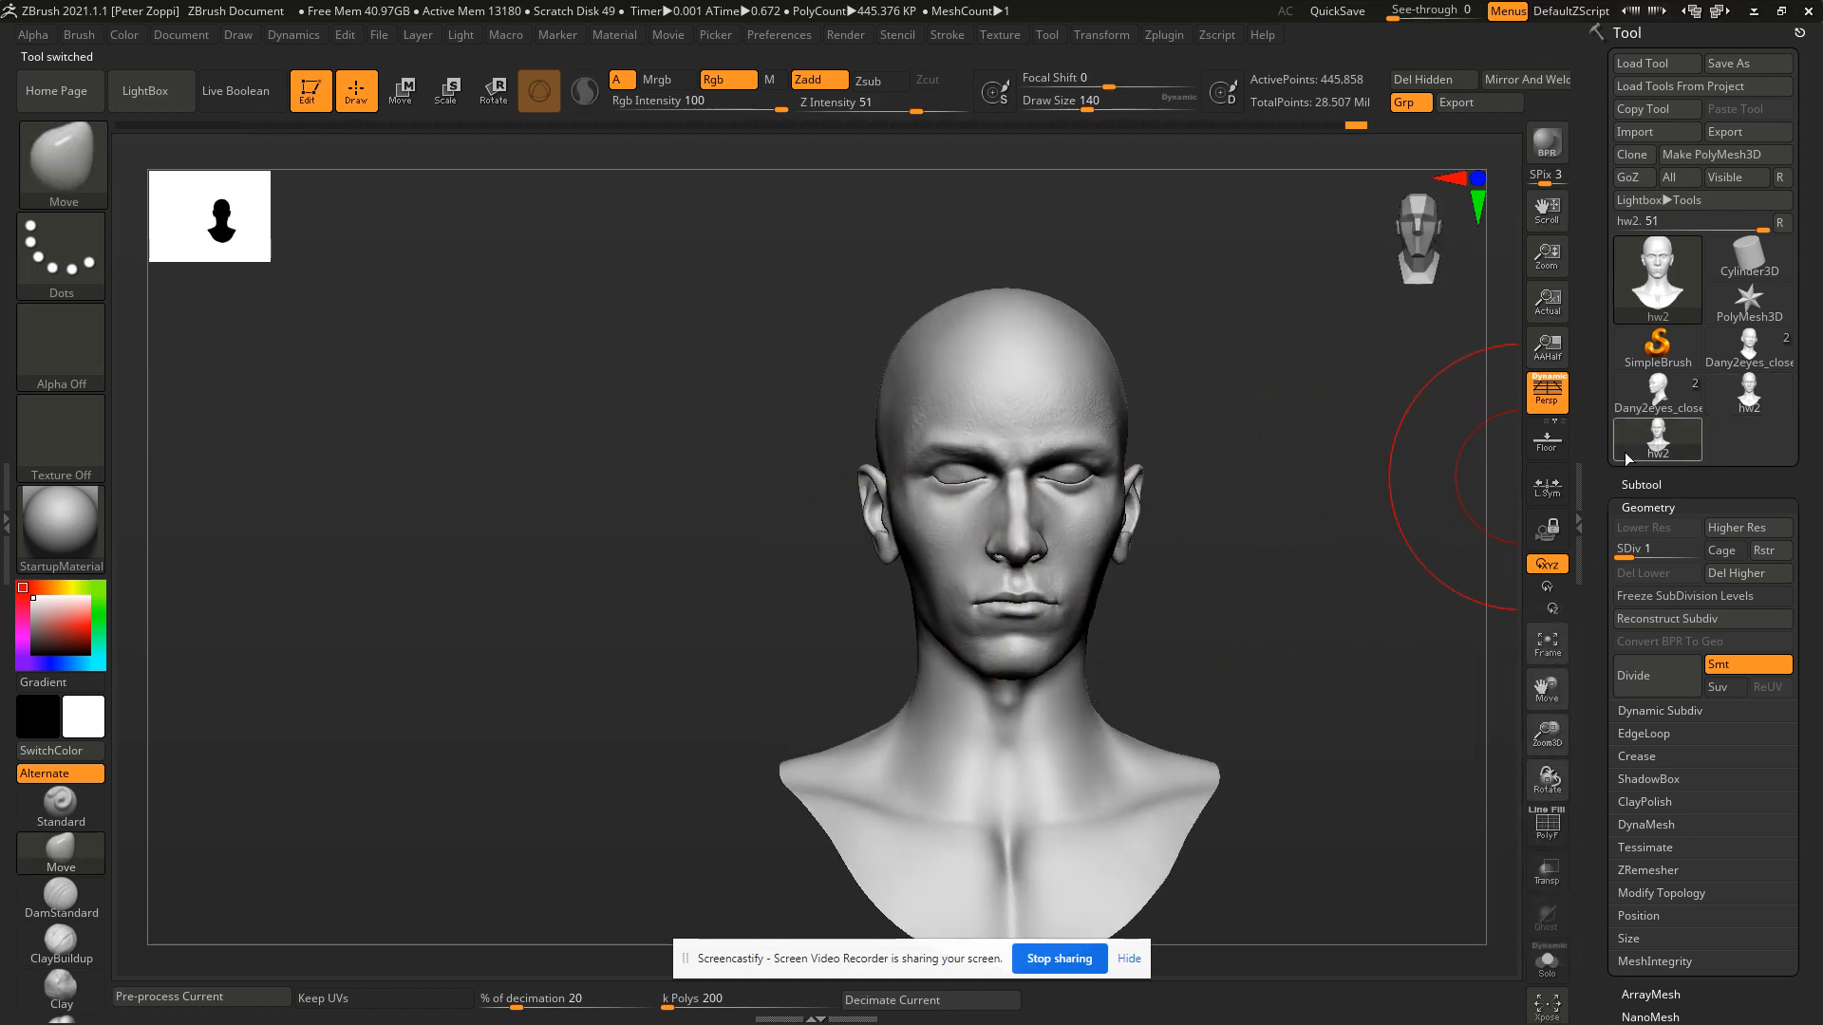
{"action": "left_click", "coordinate": [1732, 406]}
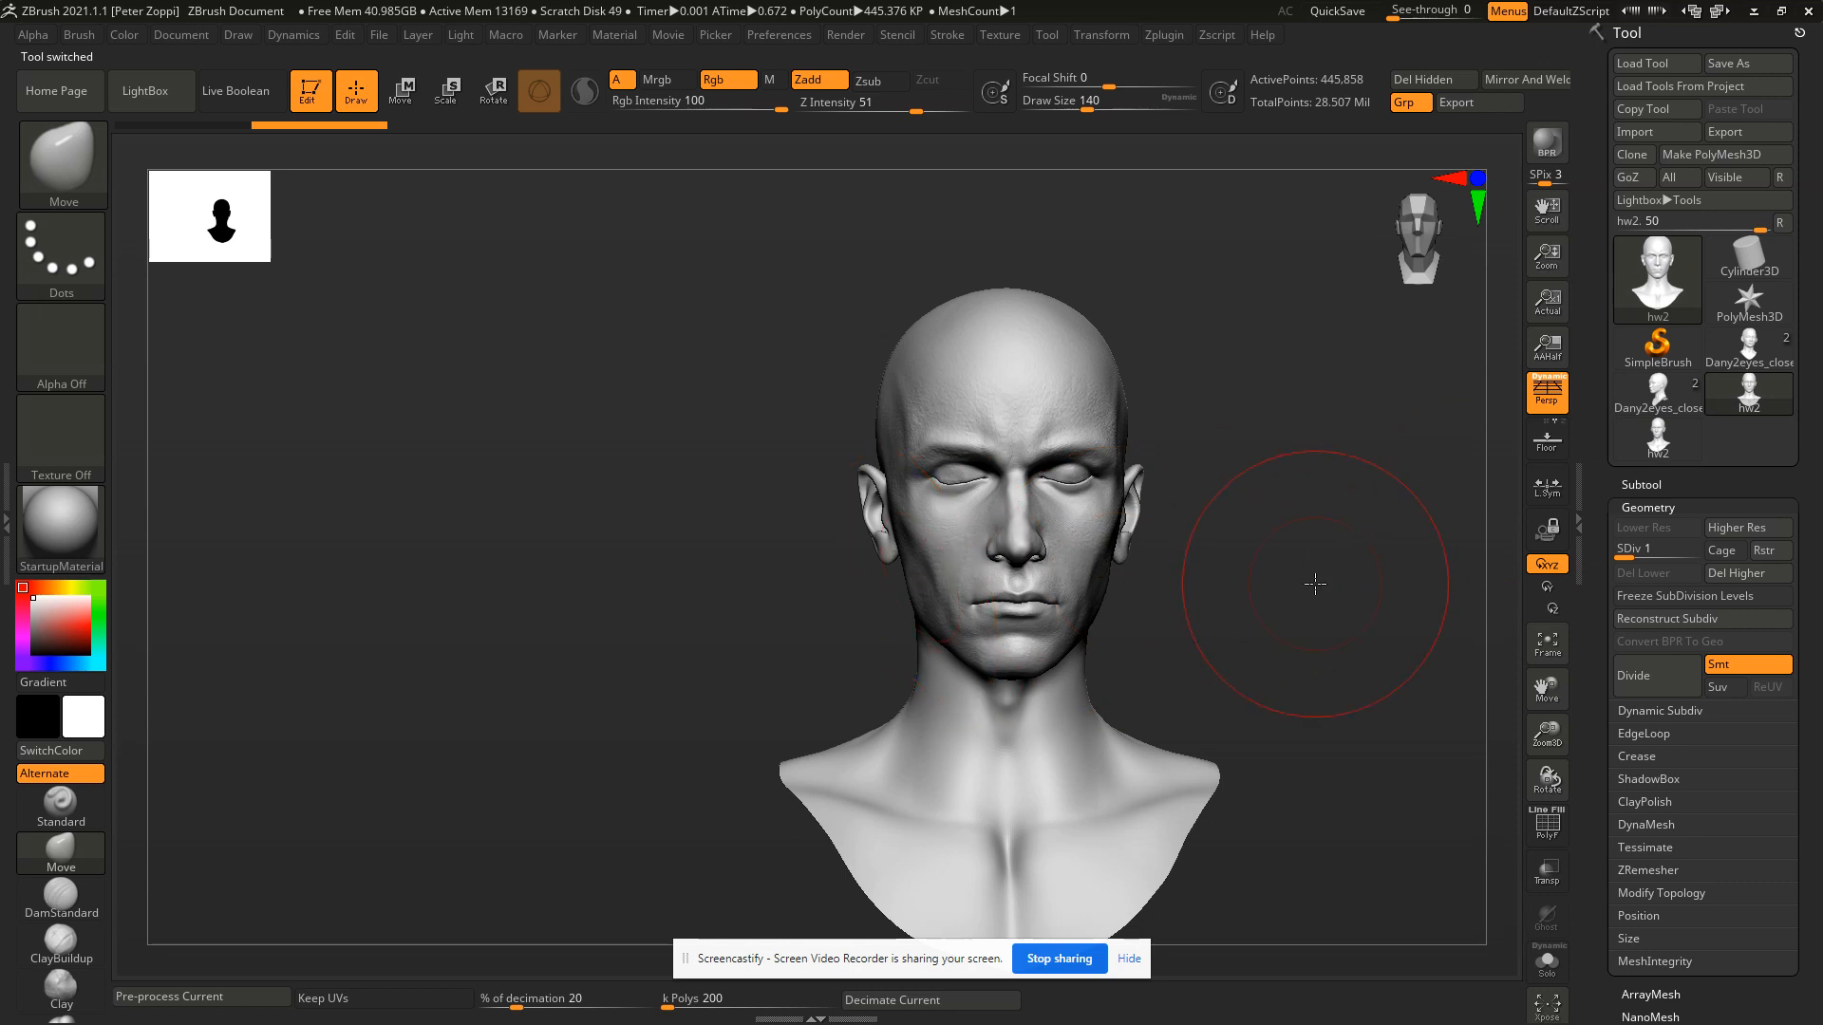
Compare the original and edited hw2 heads from the side, ending on the edited head.
{"action": "left_click_drag", "start_coordinate": [1315, 584], "coordinate": [1228, 556]}
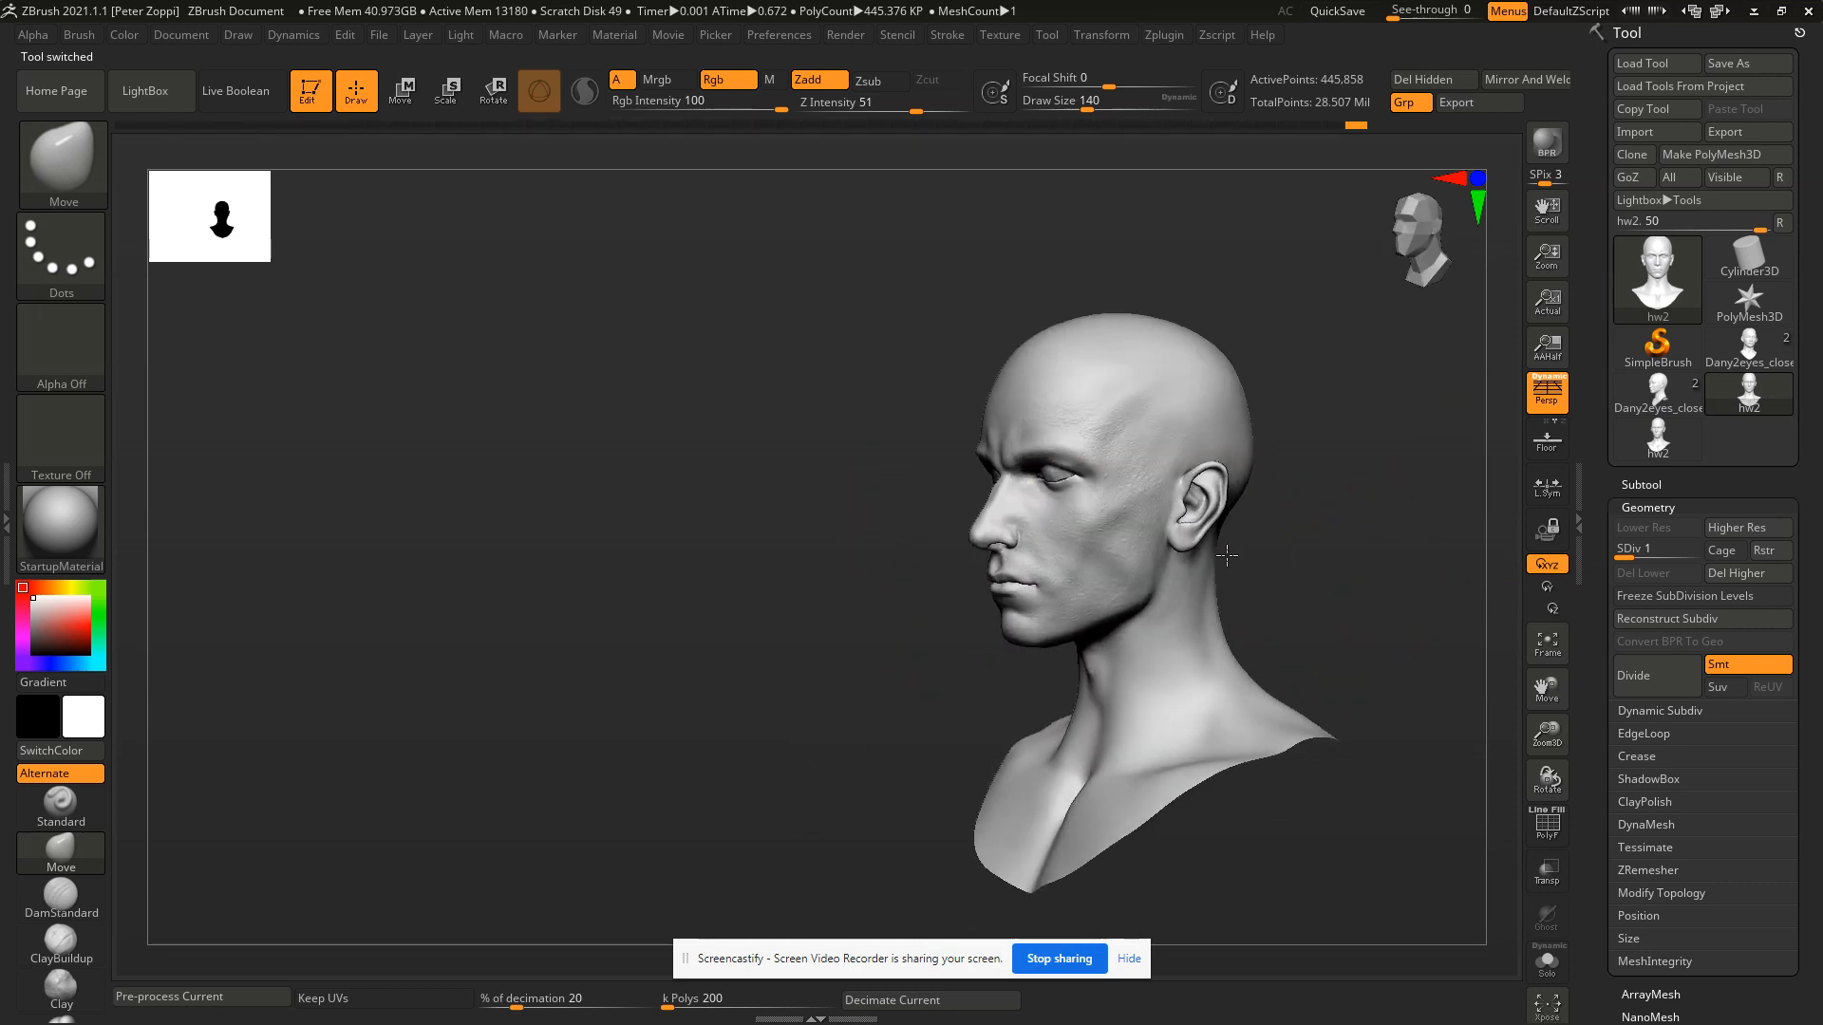
{"action": "left_click", "coordinate": [1660, 439]}
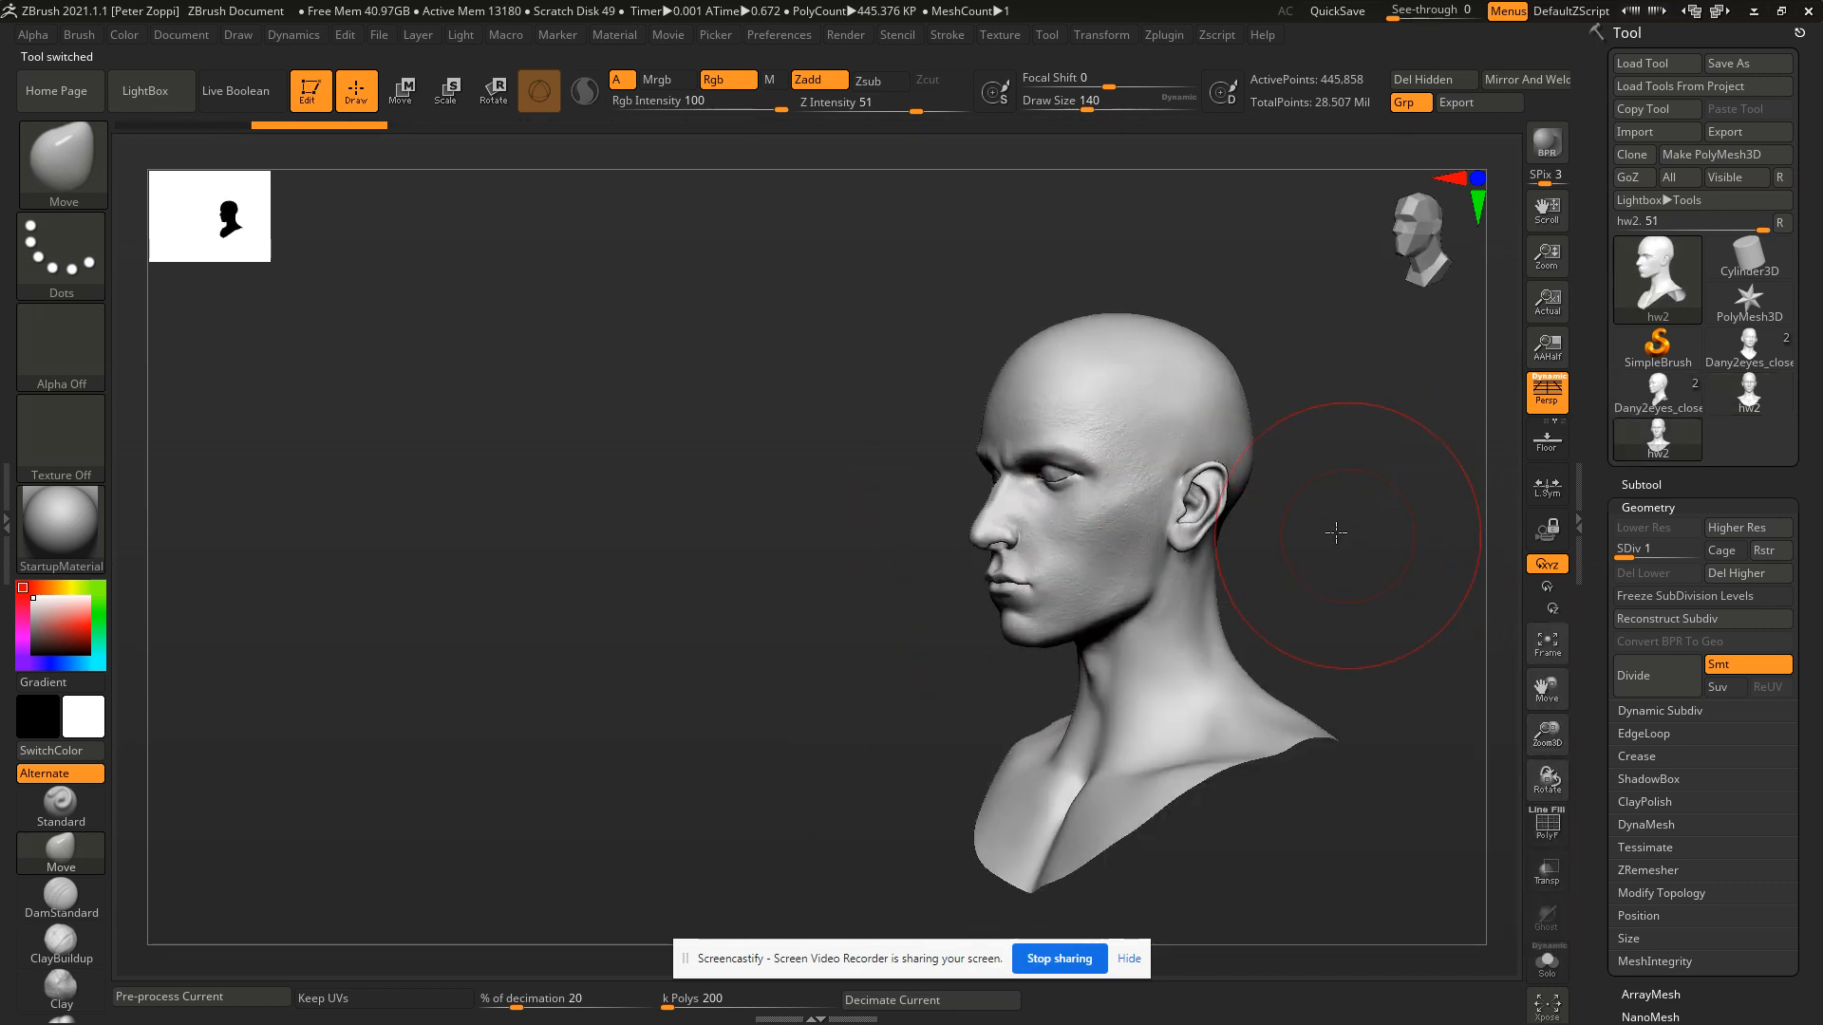
{"action": "left_click_drag", "start_coordinate": [1412, 539], "coordinate": [1392, 722], "text": "shift"}
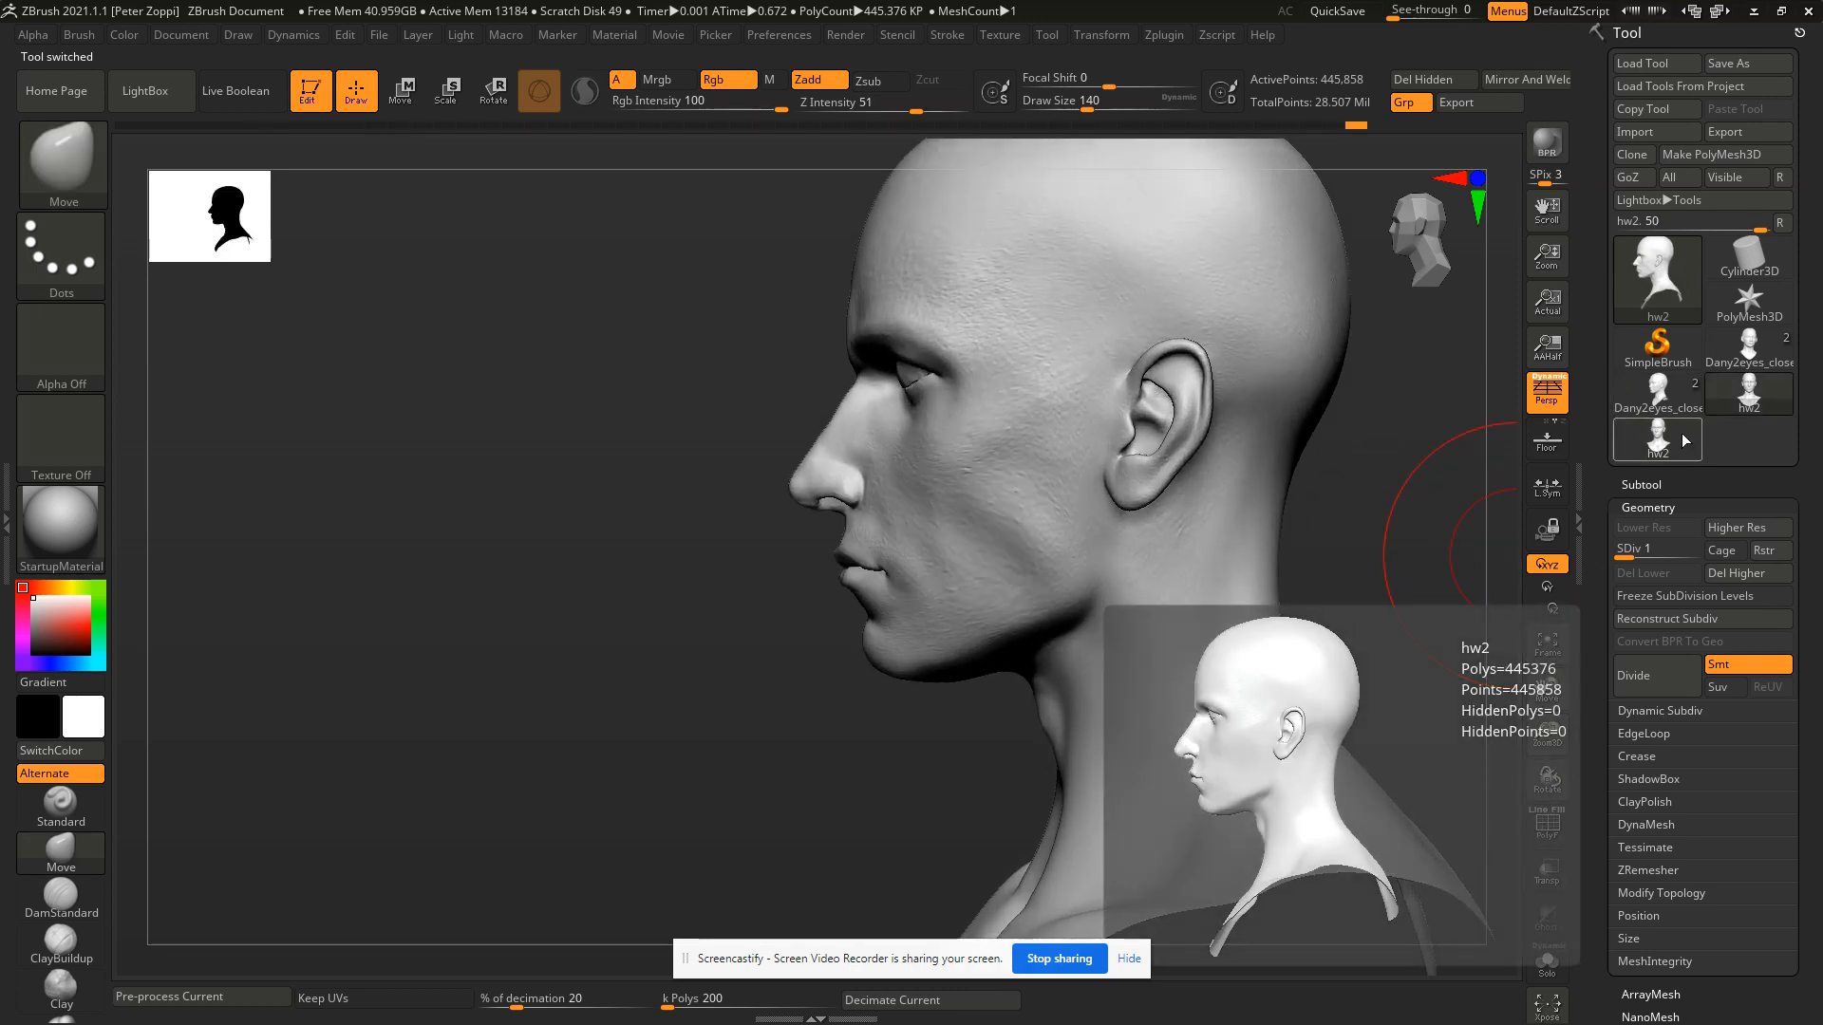
{"action": "left_click", "coordinate": [1742, 400]}
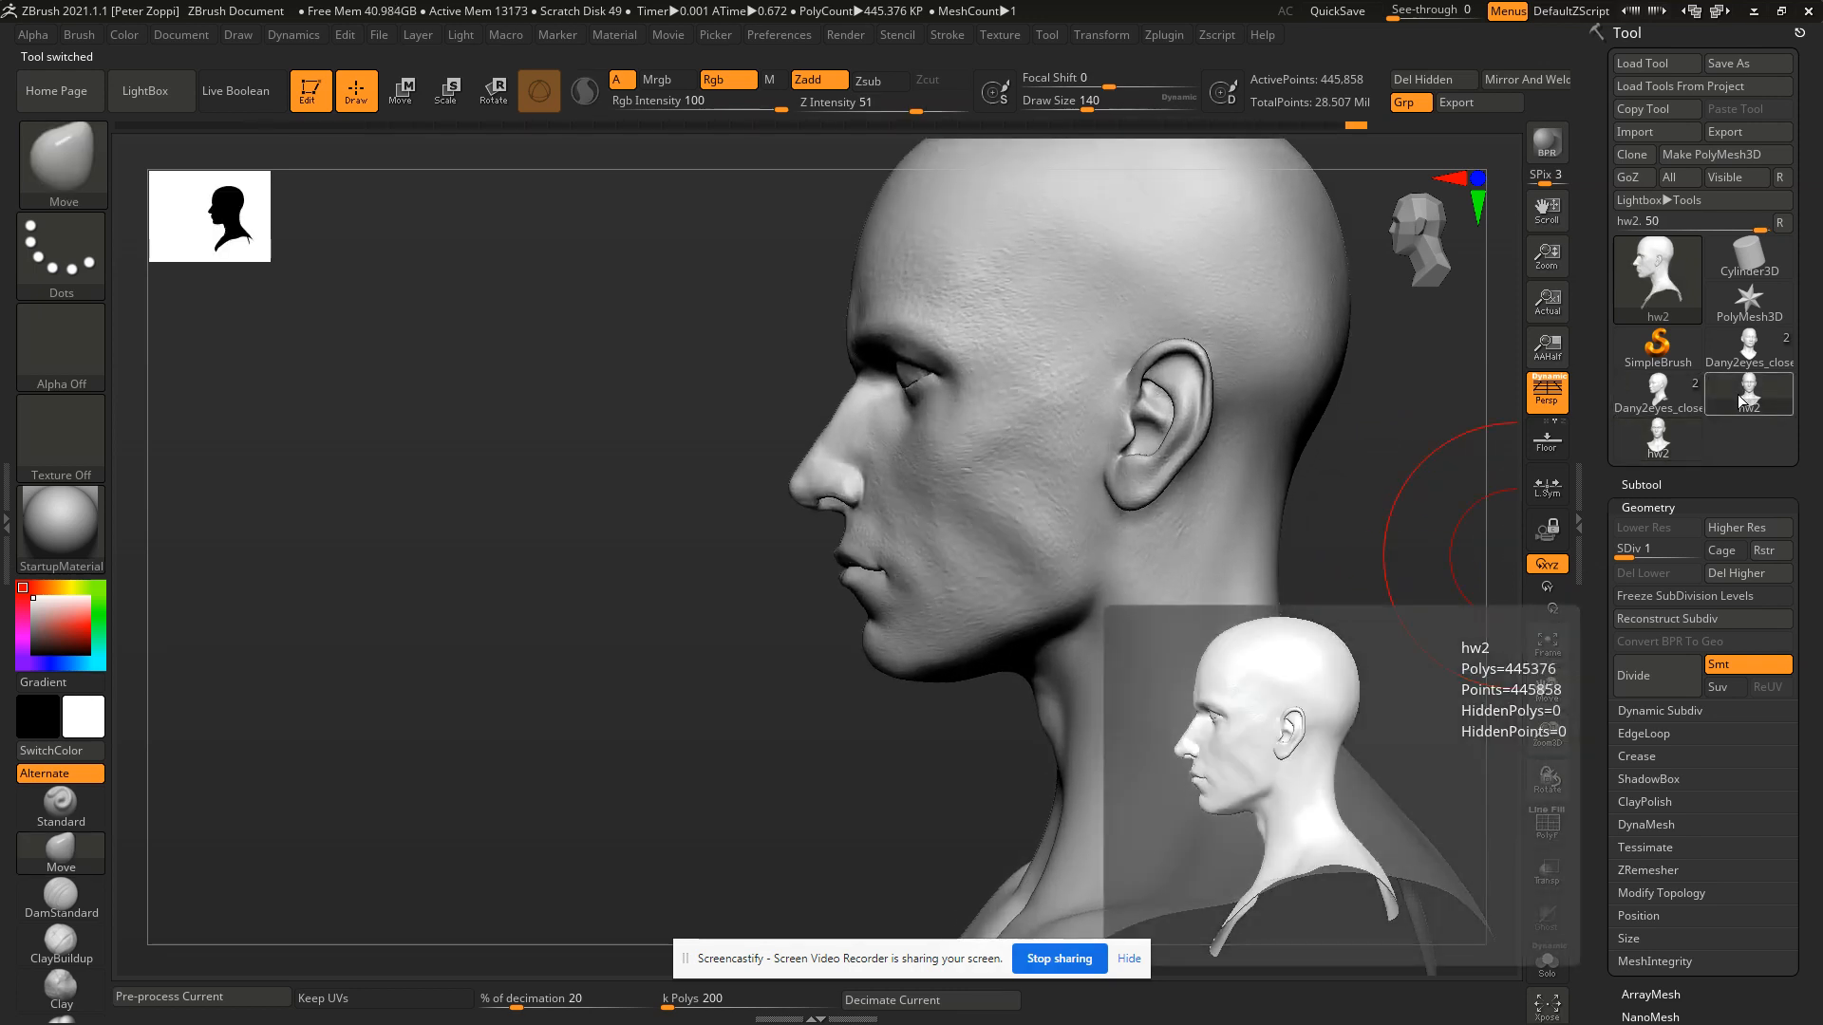
Adjust the lip profile of the edited head at draw size 87, then enlarge the brush to 116 for the mouth corner.
{"action": "left_click_drag", "start_coordinate": [688, 433], "coordinate": [787, 643], "text": "alt"}
{"action": "key", "text": "s"}
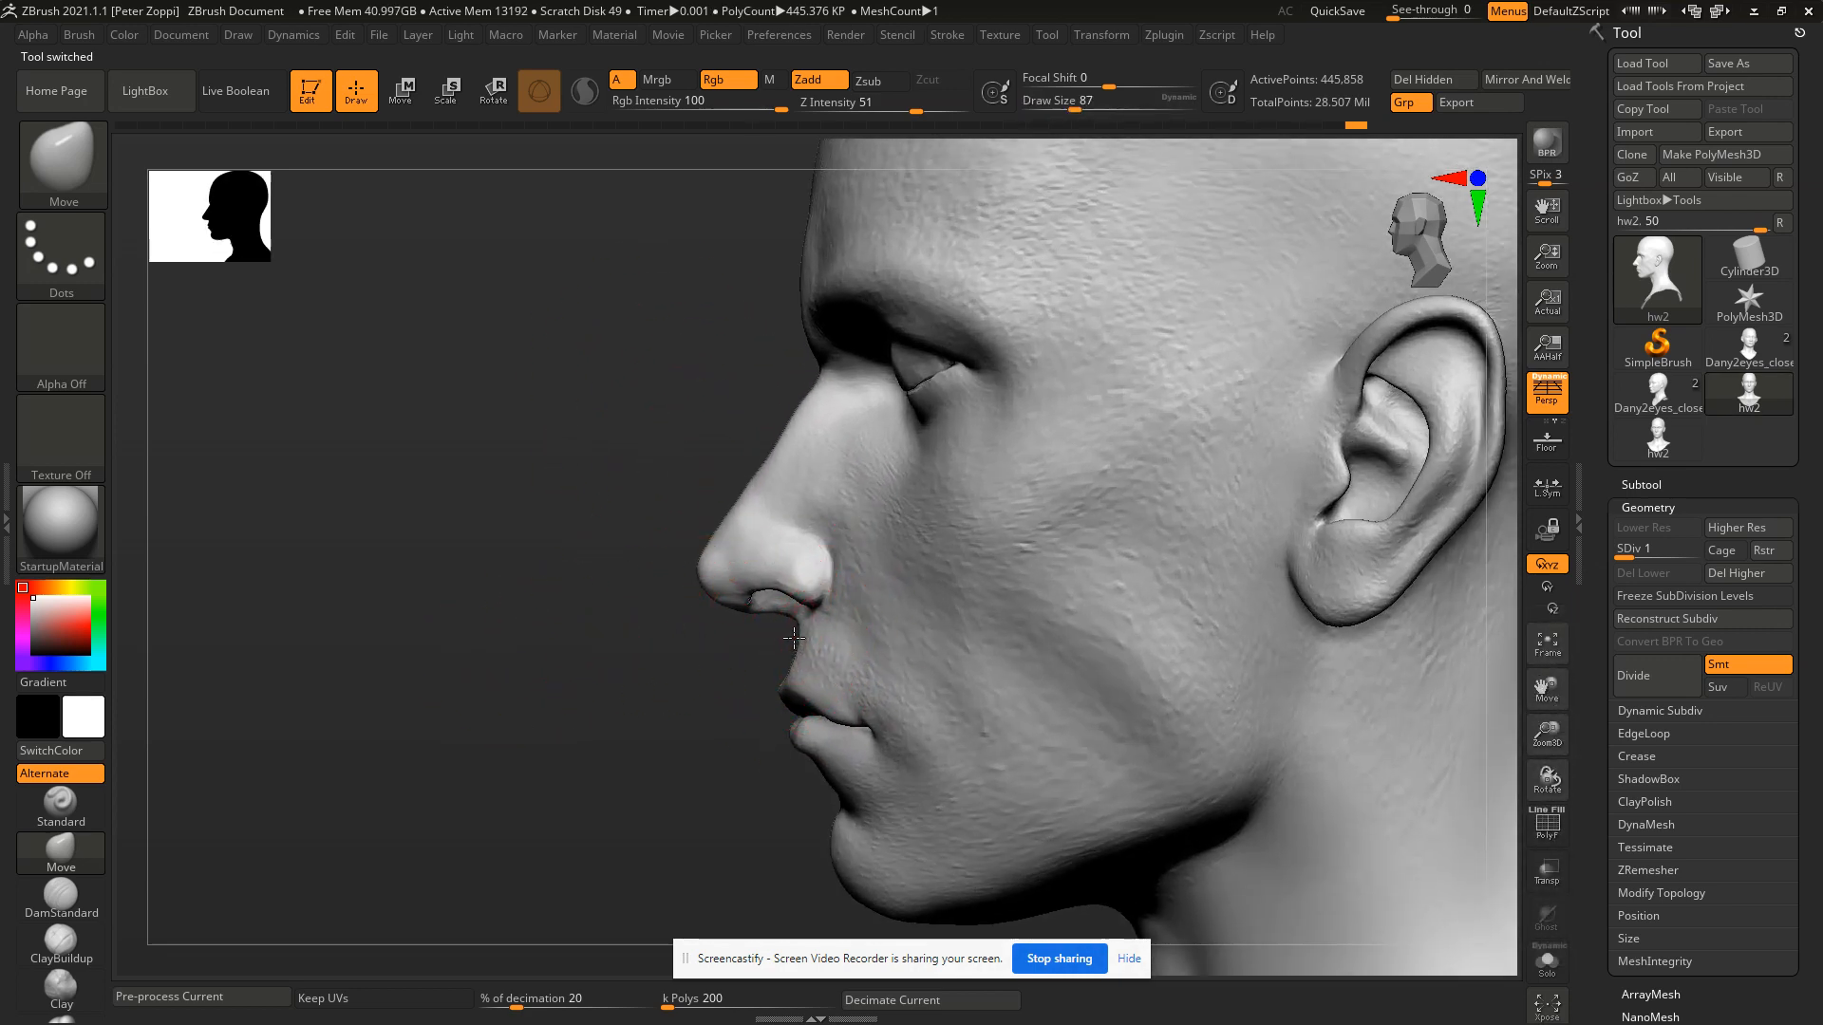
{"action": "right_click_drag", "start_coordinate": [841, 704], "coordinate": [856, 712]}
{"action": "key", "text": "s"}
{"action": "left_click_drag", "start_coordinate": [853, 713], "coordinate": [861, 713]}
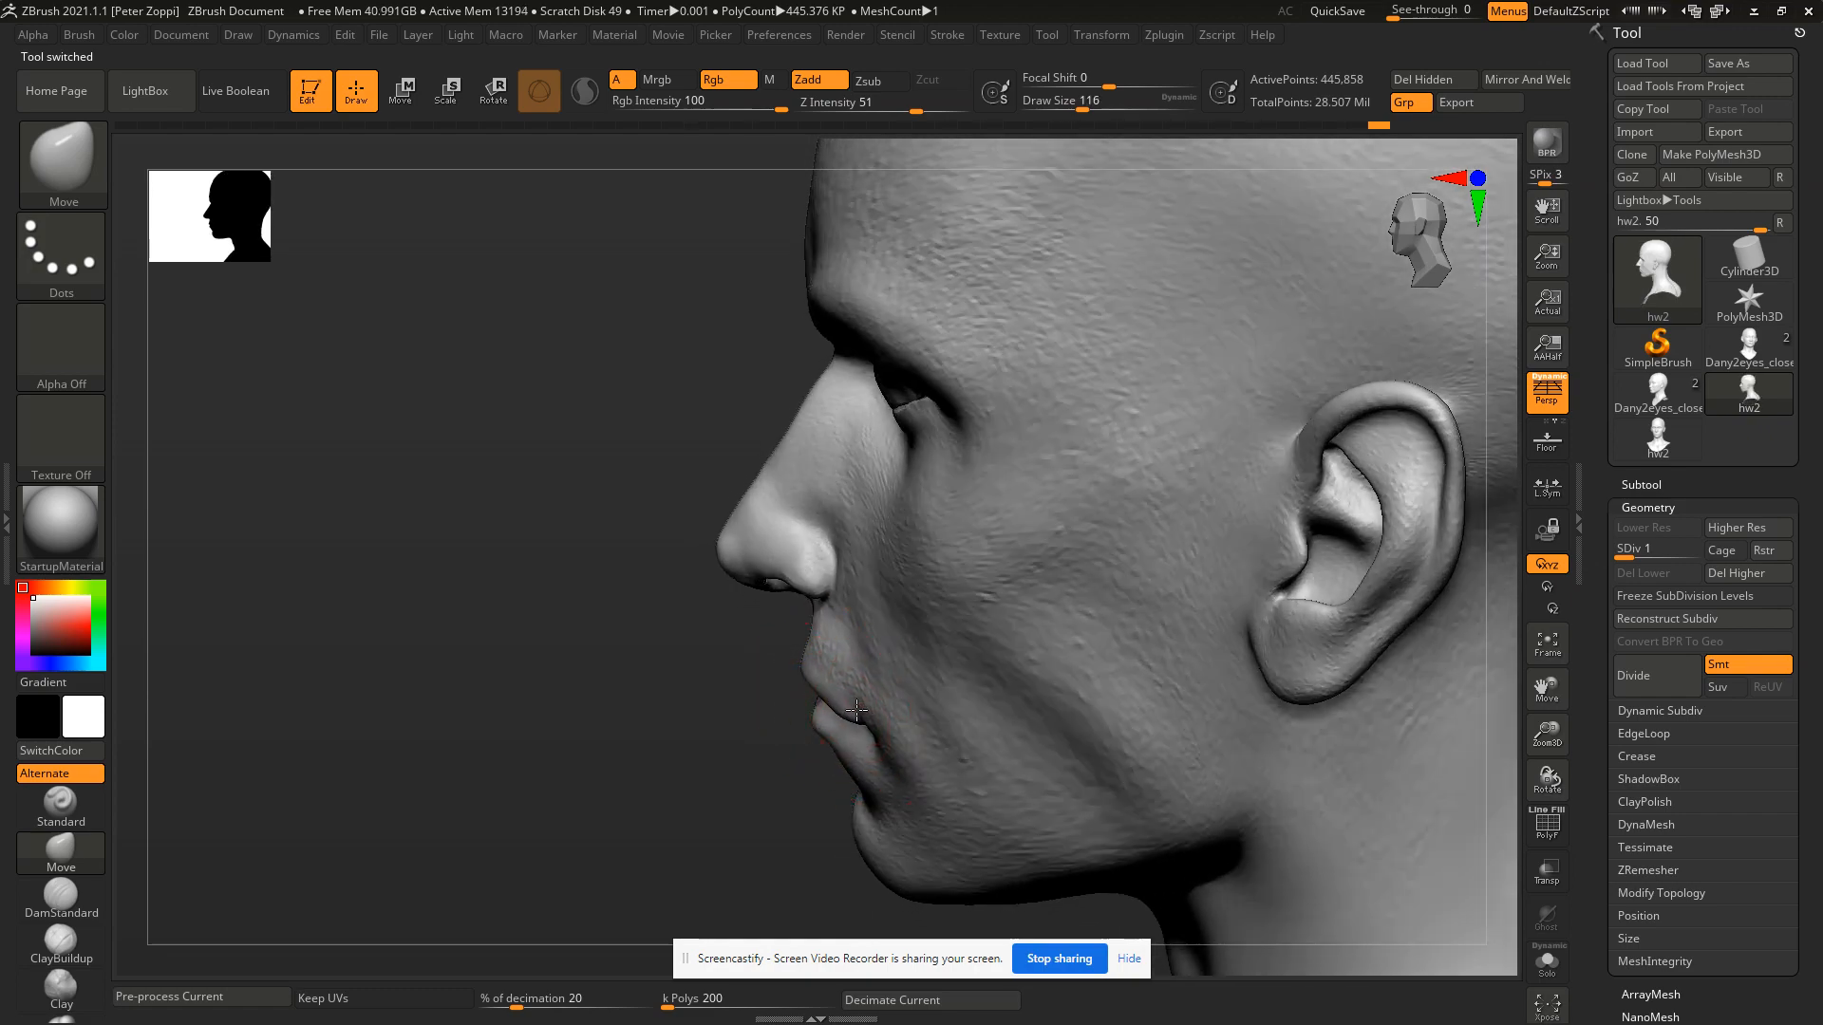
Set the draw size to 80 and adjust the area between the nose and upper lip.
{"action": "mouse_move", "coordinate": [852, 712]}
{"action": "right_mouse_down"}
{"action": "mouse_move", "coordinate": [907, 676]}
{"action": "mouse_move", "coordinate": [881, 655]}
{"action": "right_mouse_up"}
{"action": "key", "text": "s"}
{"action": "left_click_drag", "start_coordinate": [735, 641], "coordinate": [726, 642]}
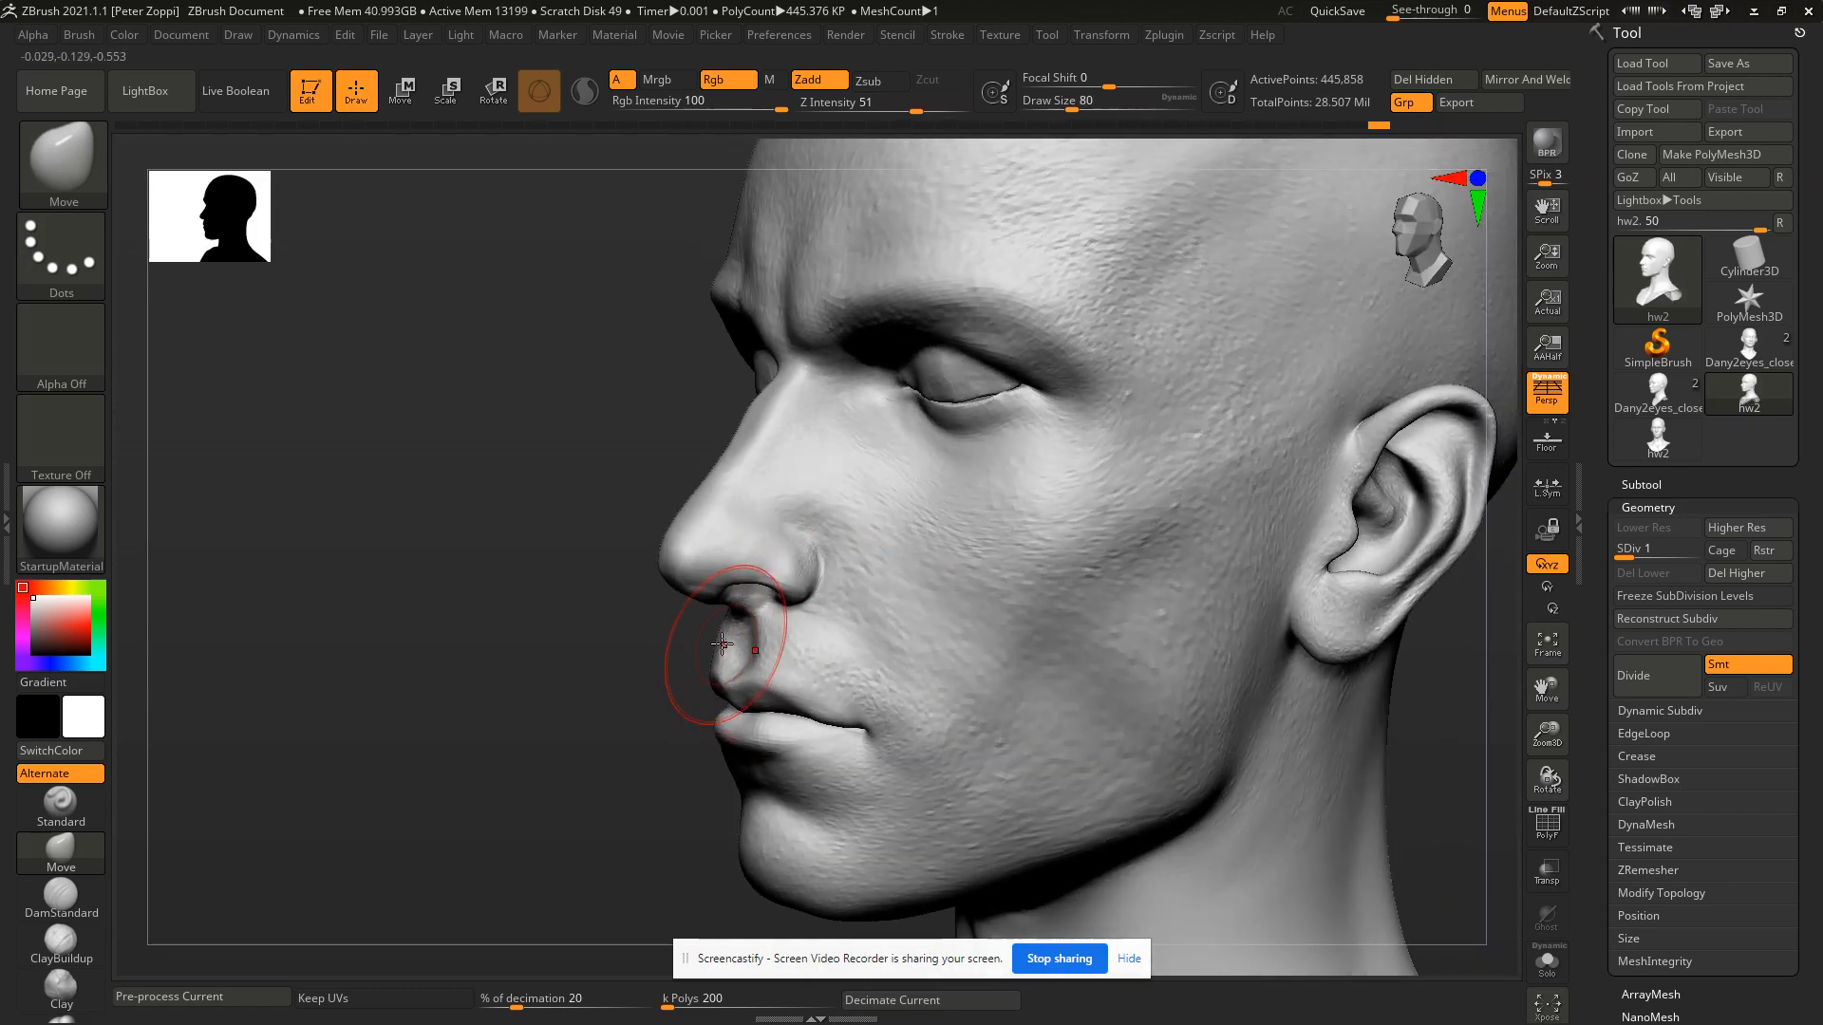
Compare the original and edited heads in profile, checking the nose, lips and chin.
{"action": "mouse_move", "coordinate": [743, 655]}
{"action": "right_mouse_down"}
{"action": "mouse_move", "coordinate": [684, 643]}
{"action": "mouse_move", "coordinate": [678, 671]}
{"action": "mouse_move", "coordinate": [826, 532]}
{"action": "right_mouse_up"}
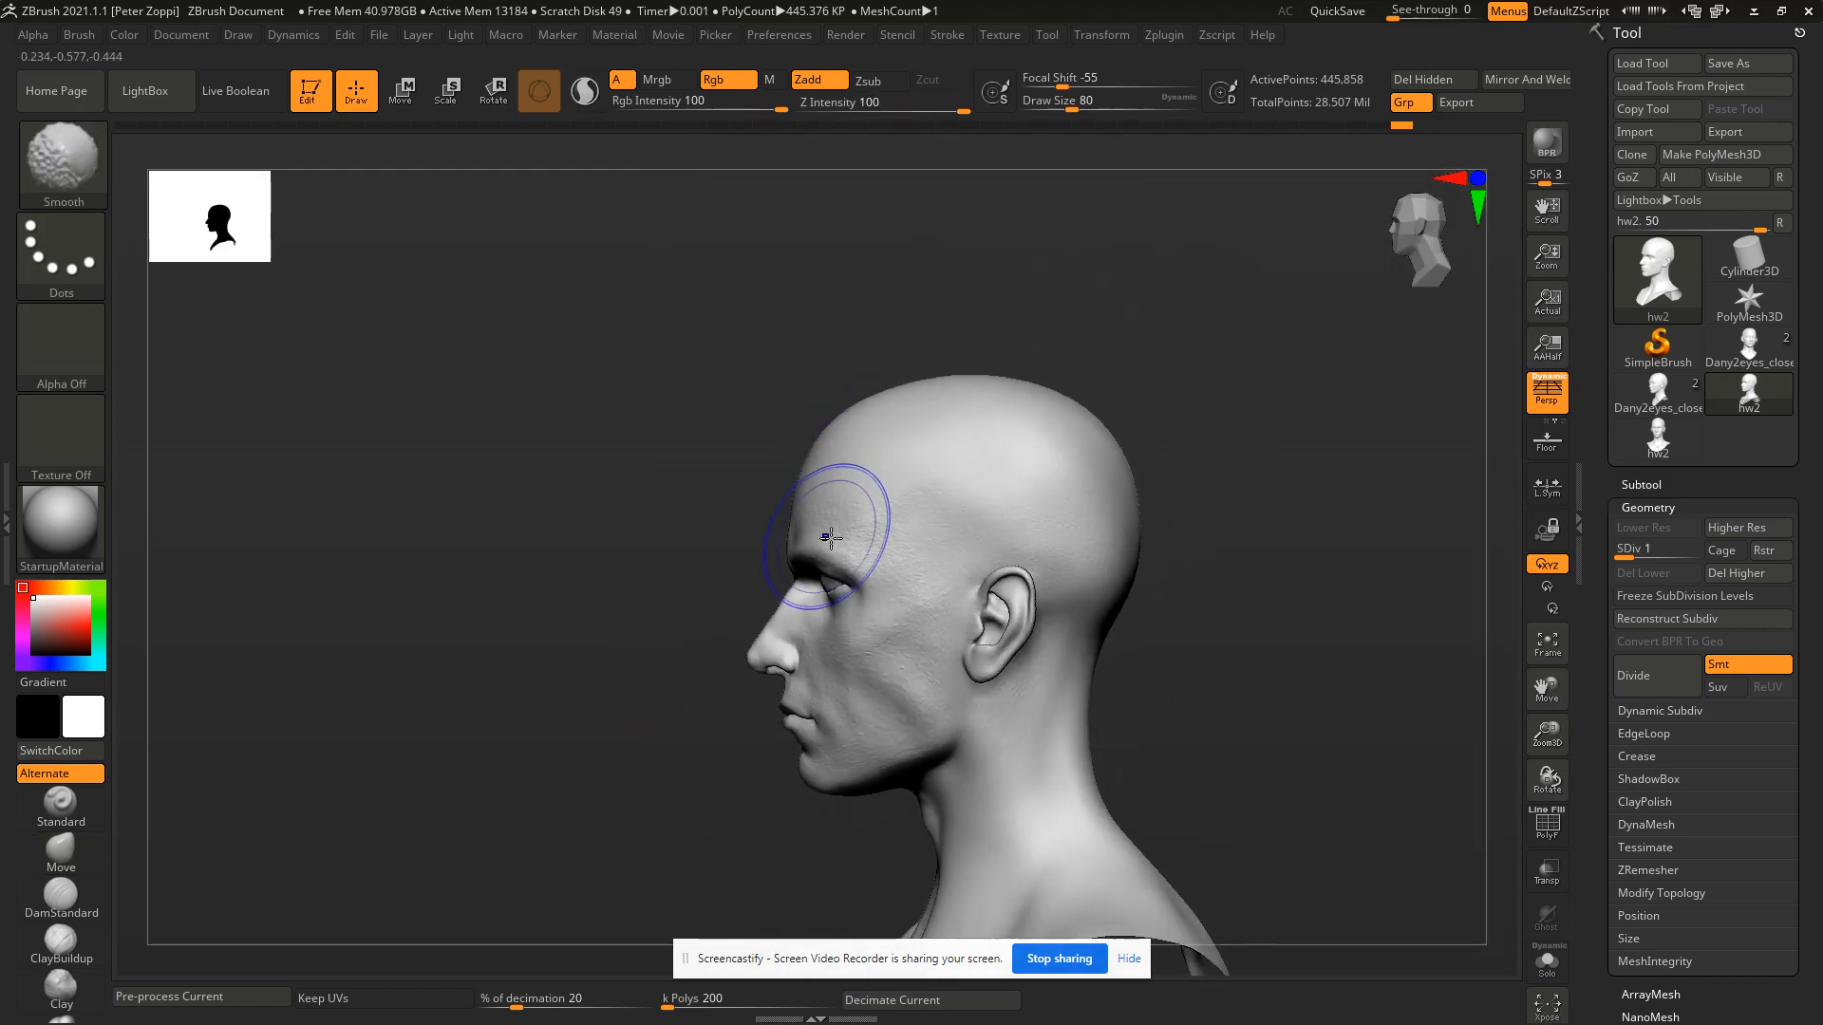
{"action": "left_click", "coordinate": [1637, 450]}
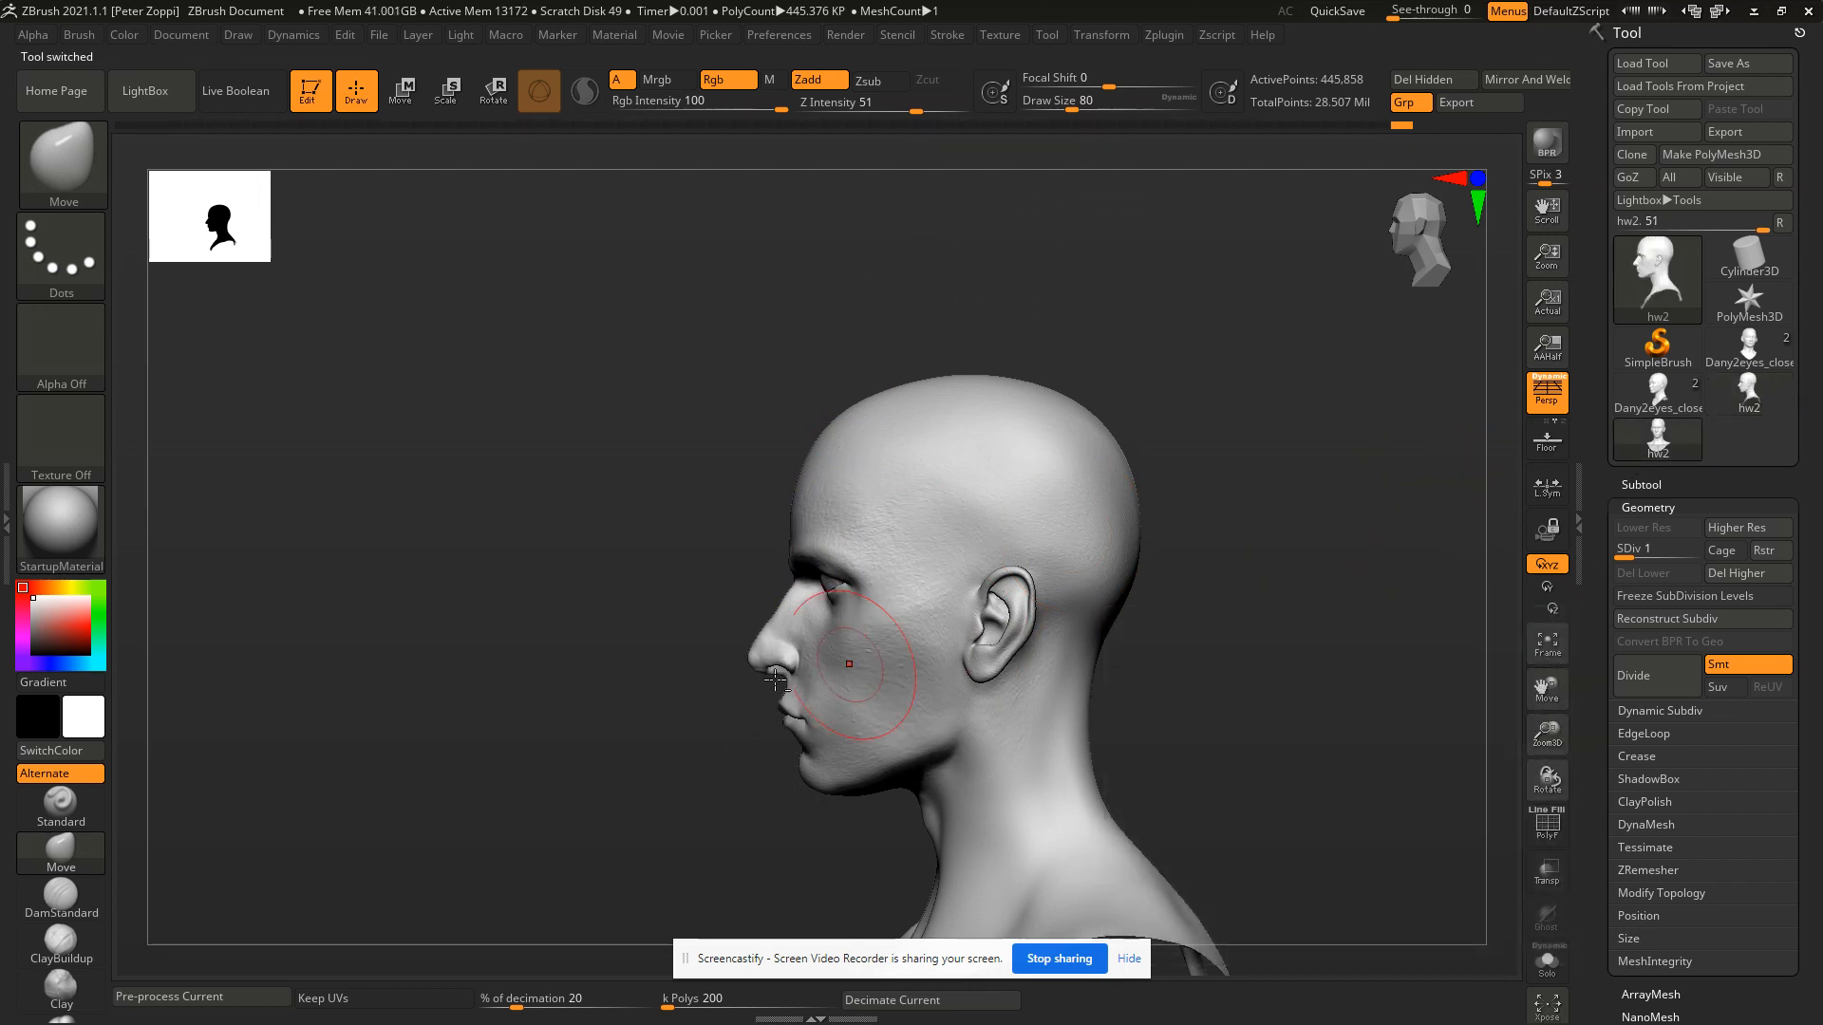
{"action": "right_click_drag", "start_coordinate": [798, 638], "coordinate": [751, 769], "text": "ctrl"}
{"action": "right_click_drag", "start_coordinate": [696, 665], "coordinate": [736, 634]}
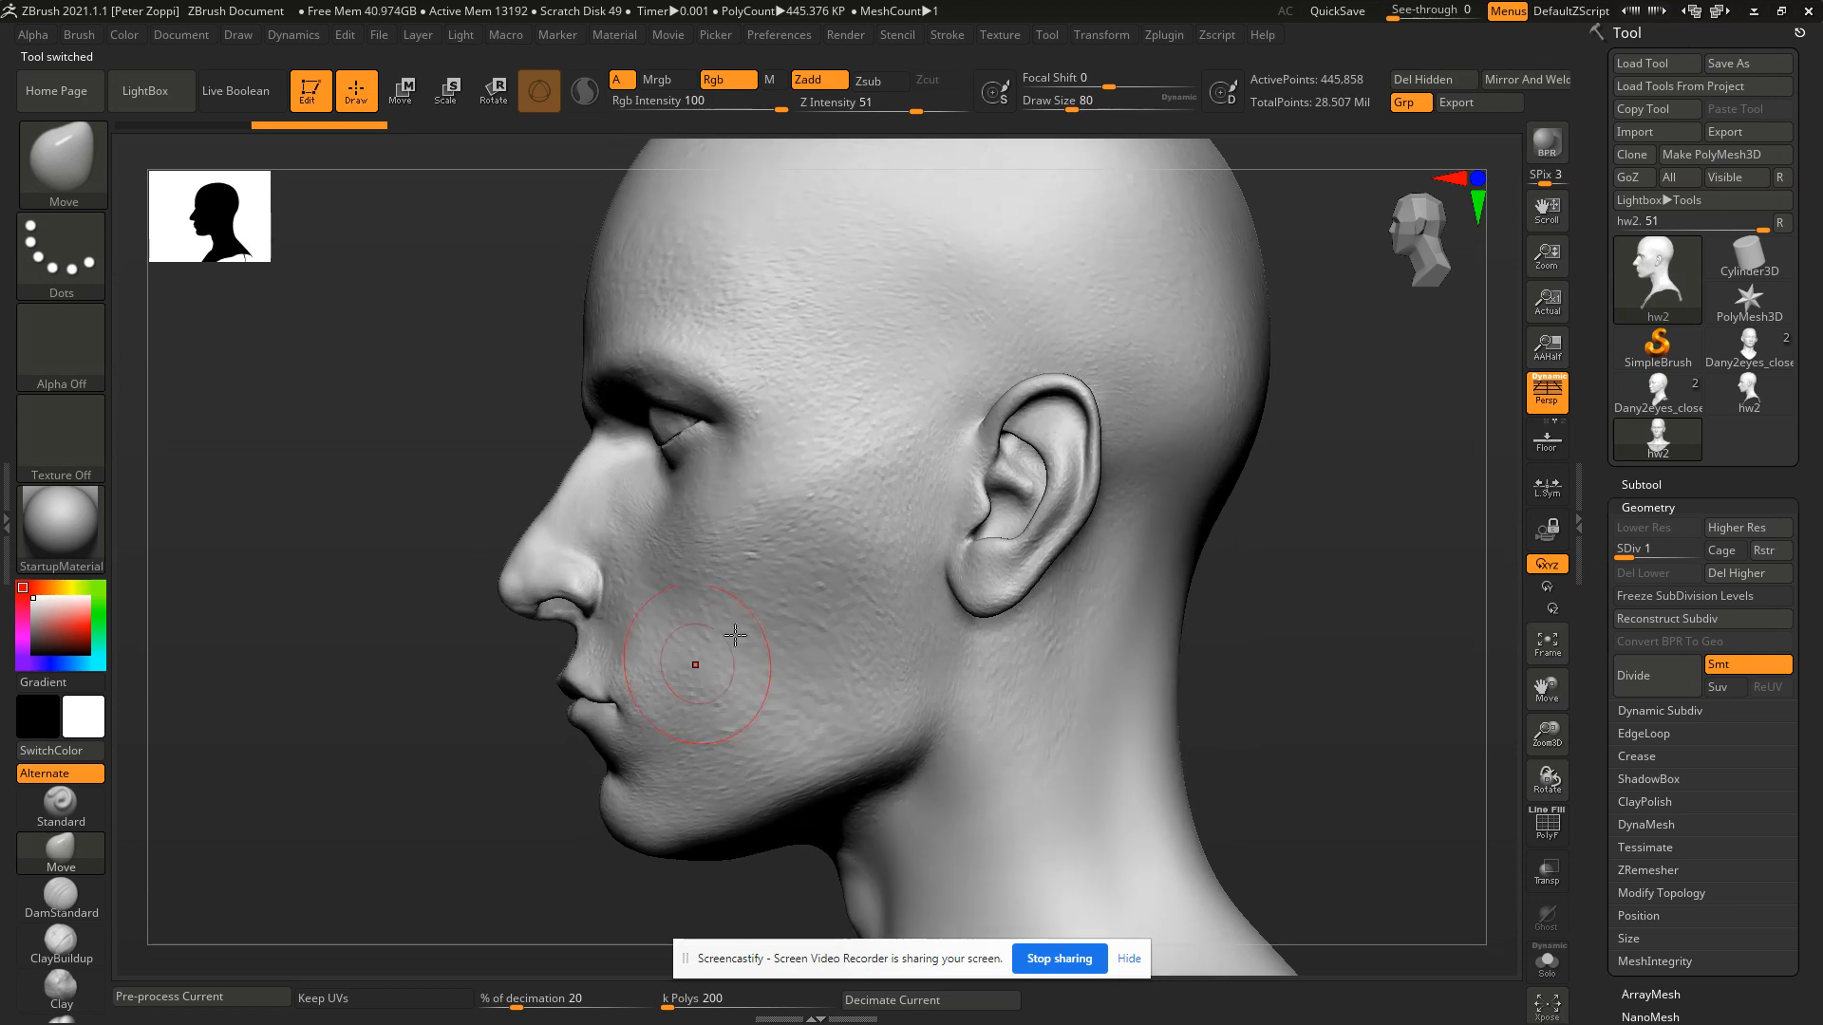
{"action": "left_click", "coordinate": [1724, 403]}
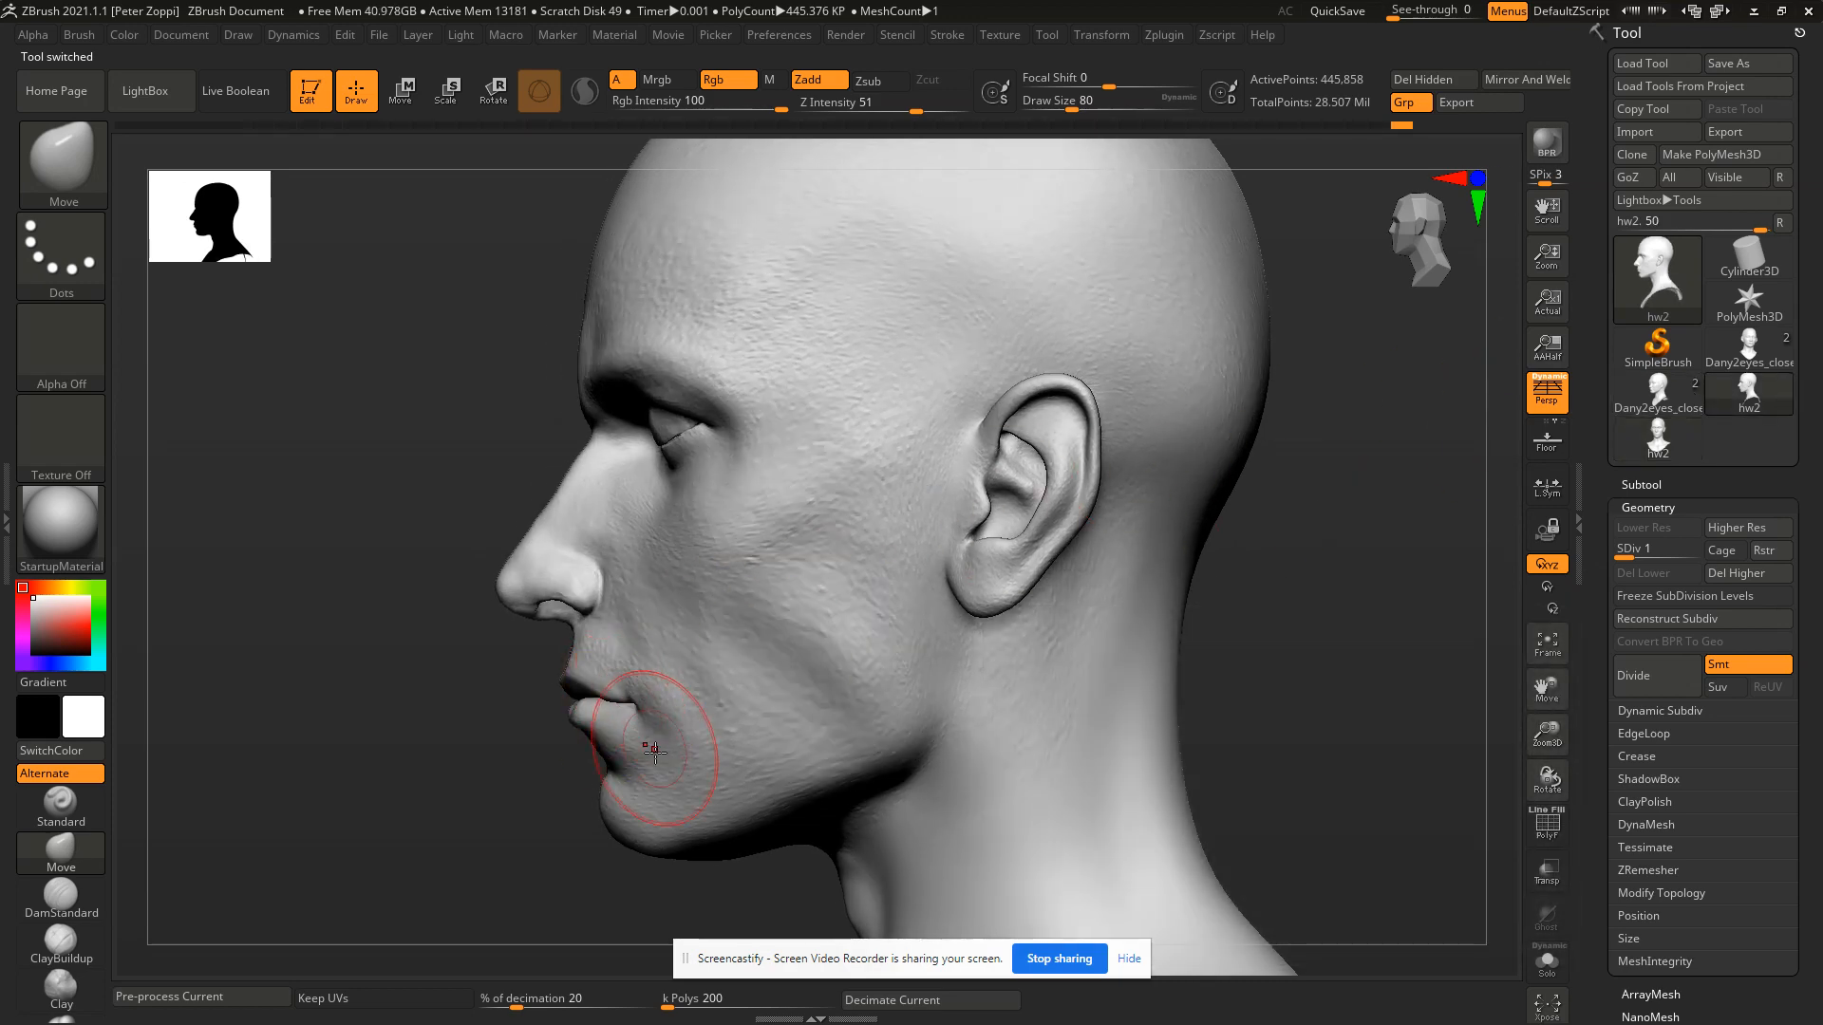
Examine the edited head from three-quarter views on both sides.
{"action": "right_click_drag", "start_coordinate": [629, 702], "coordinate": [807, 698]}
{"action": "right_click_drag", "start_coordinate": [679, 675], "coordinate": [665, 555], "text": "ctrl"}
{"action": "right_click_drag", "start_coordinate": [665, 555], "coordinate": [876, 569], "text": "alt"}
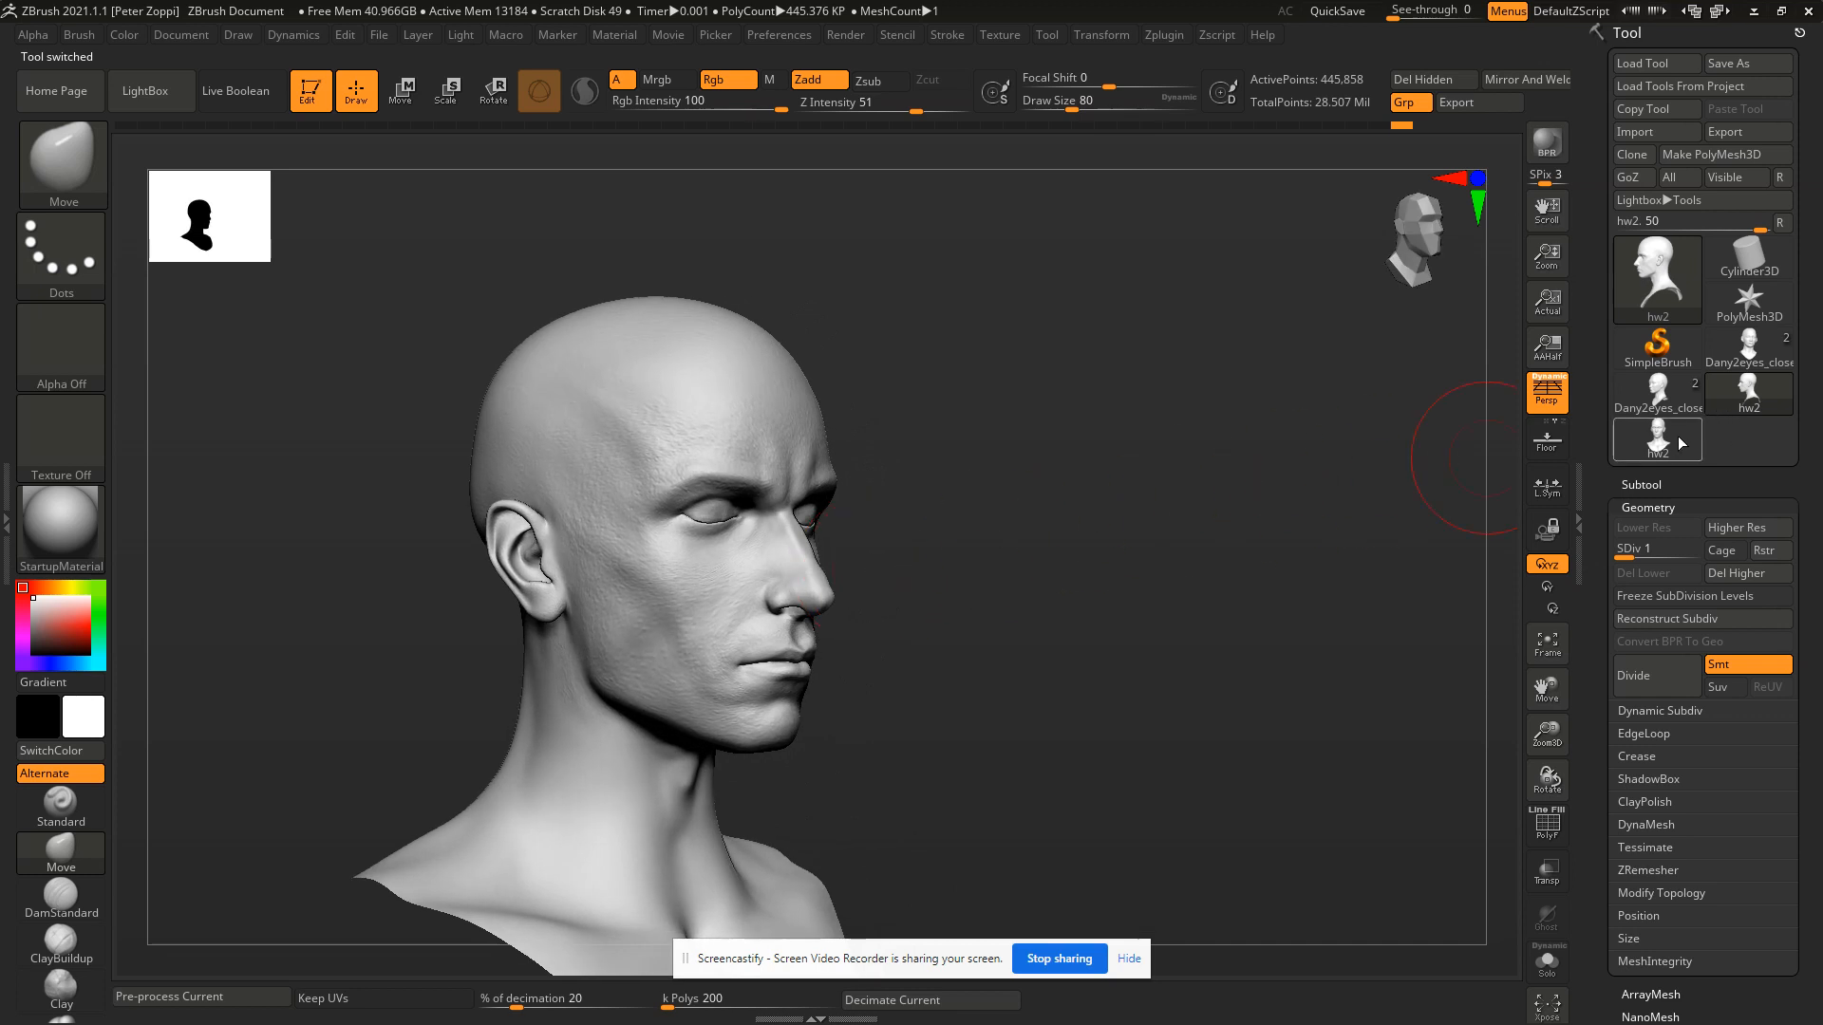
{"action": "mouse_move", "coordinate": [1017, 618]}
{"action": "right_mouse_down"}
{"action": "mouse_move", "coordinate": [924, 631]}
{"action": "mouse_move", "coordinate": [929, 591]}
{"action": "right_mouse_up"}
{"action": "mouse_move", "coordinate": [929, 591]}
{"action": "right_mouse_down", "text": "shift"}
{"action": "mouse_move", "coordinate": [967, 619]}
{"action": "mouse_move", "coordinate": [773, 631]}
{"action": "right_mouse_up", "text": "shift"}
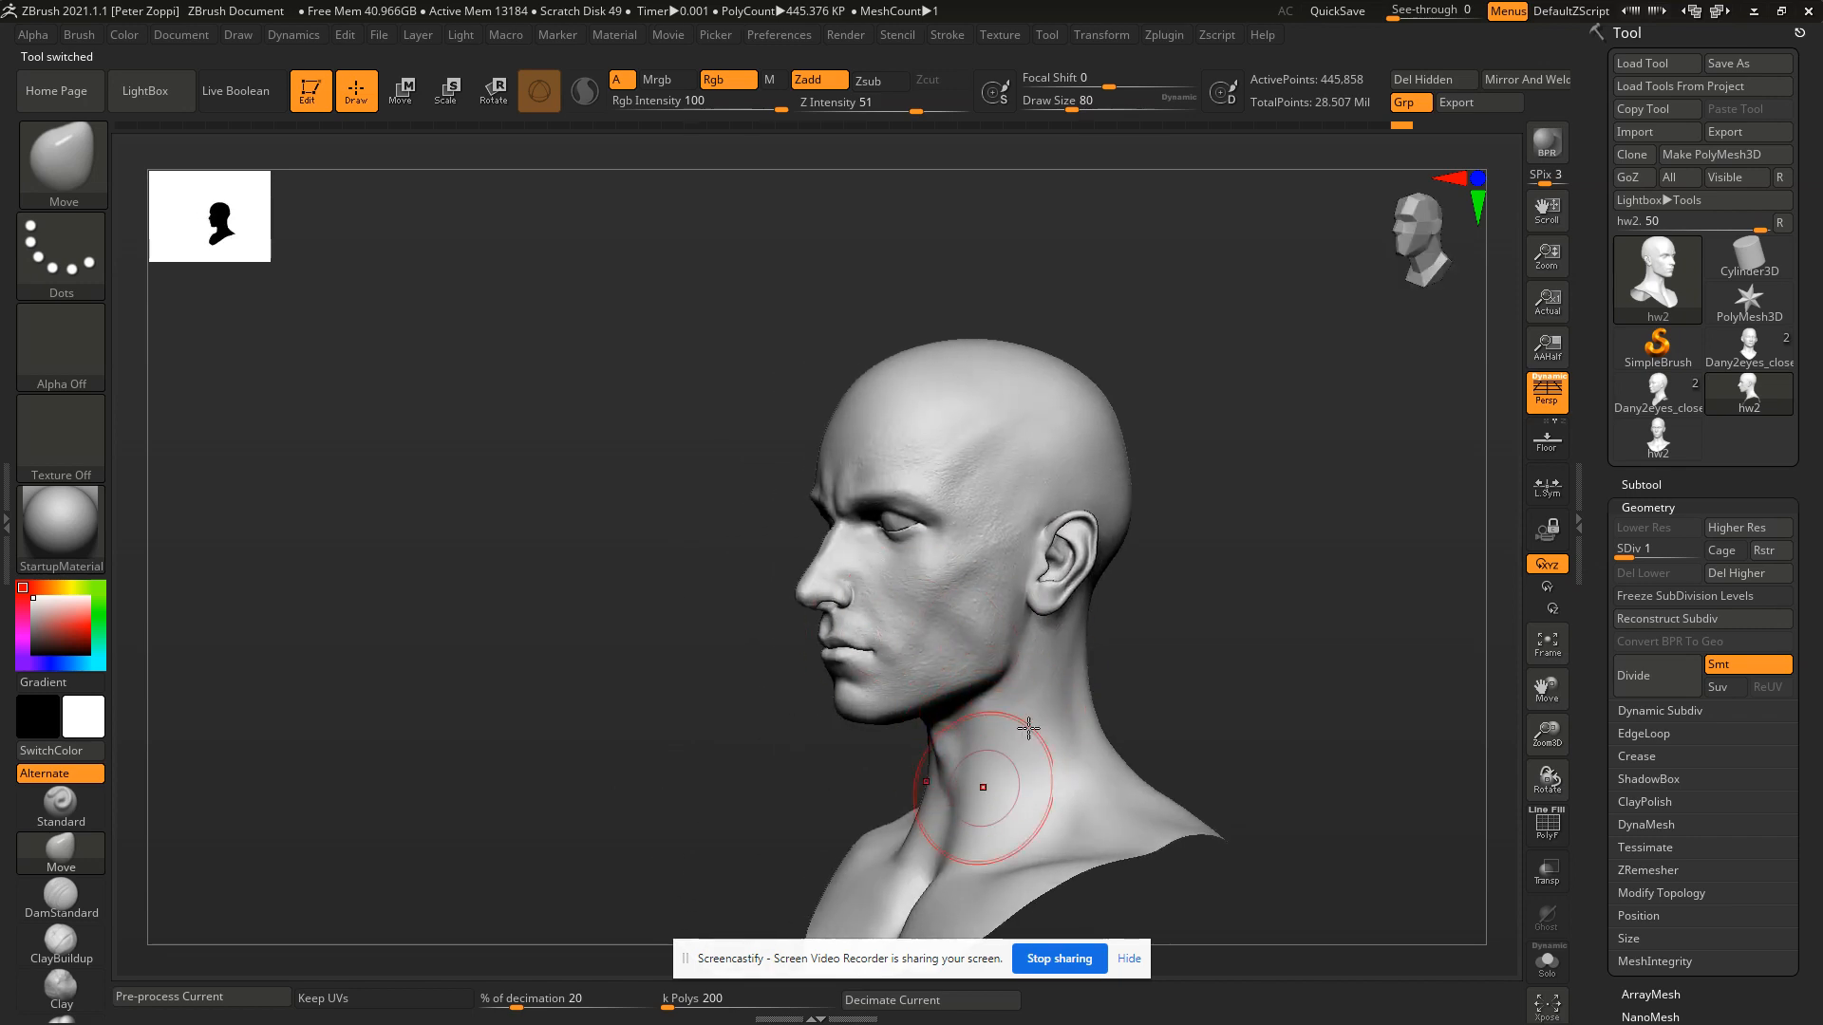
Compare the edited head's three-quarter view with the concept image in the browser.
{"action": "key", "text": "alt+Tab"}
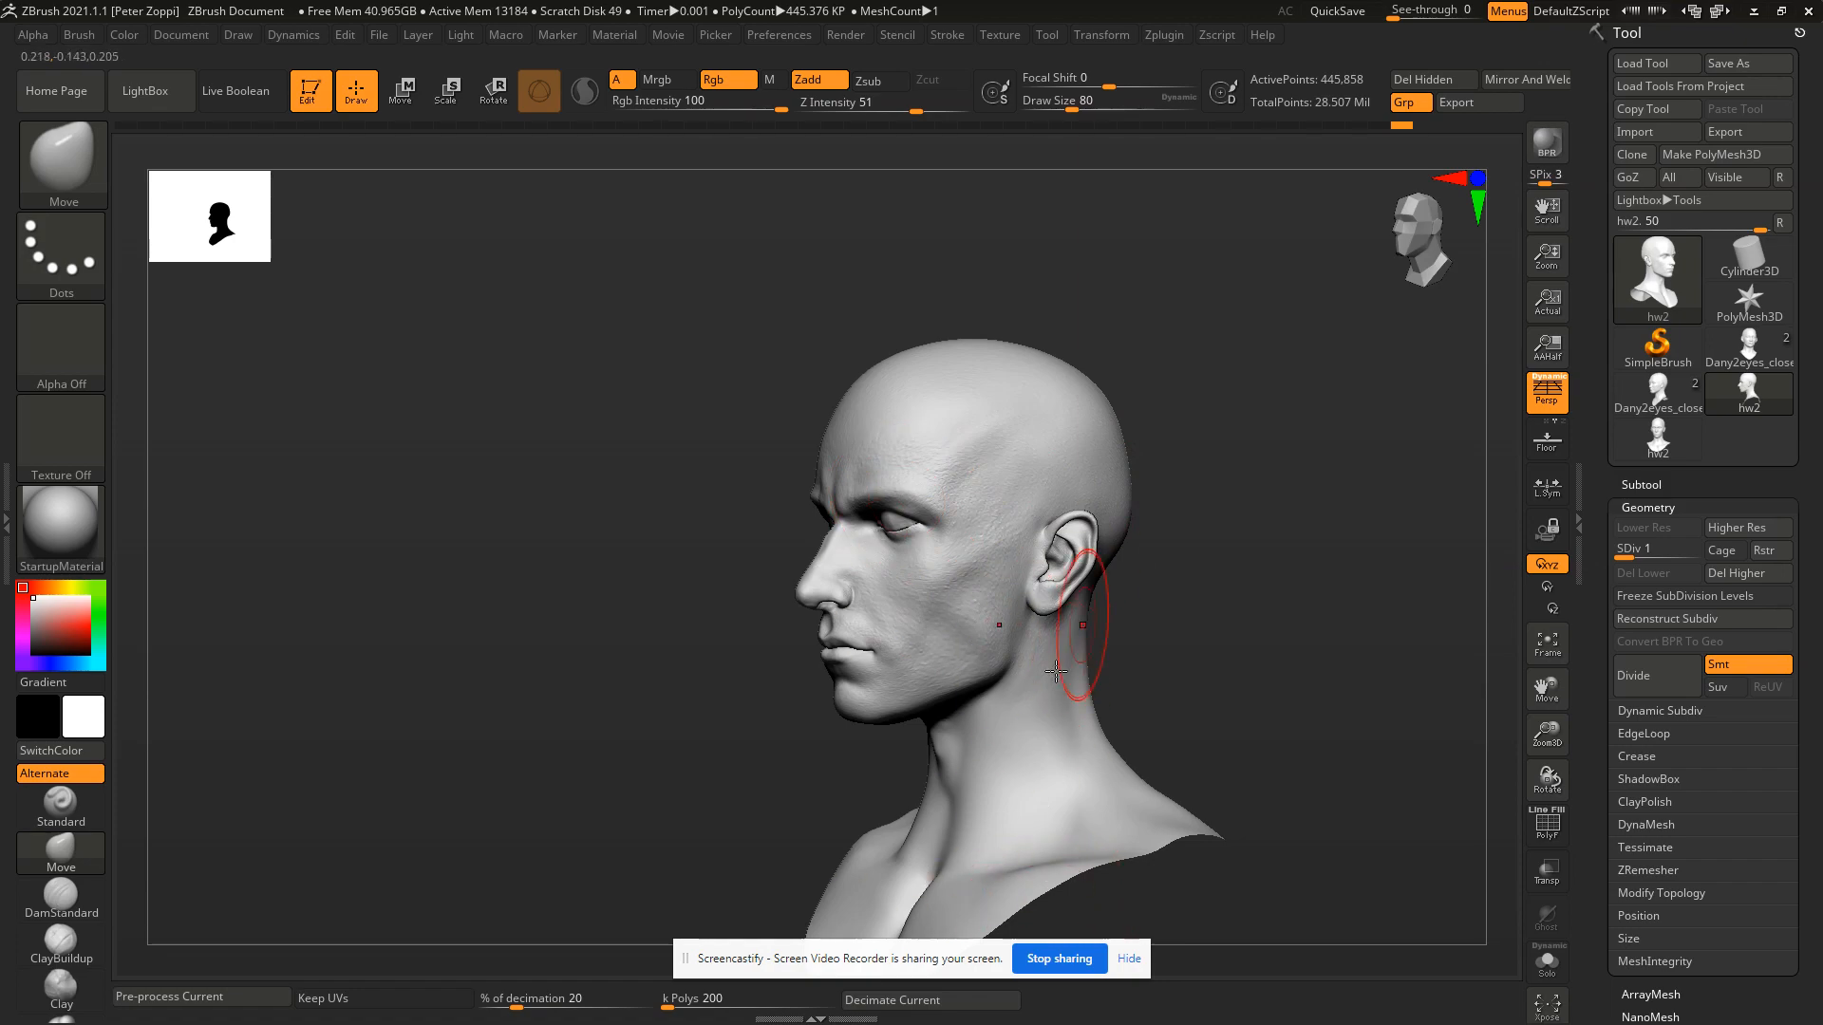
{"action": "key", "text": "alt+Tab"}
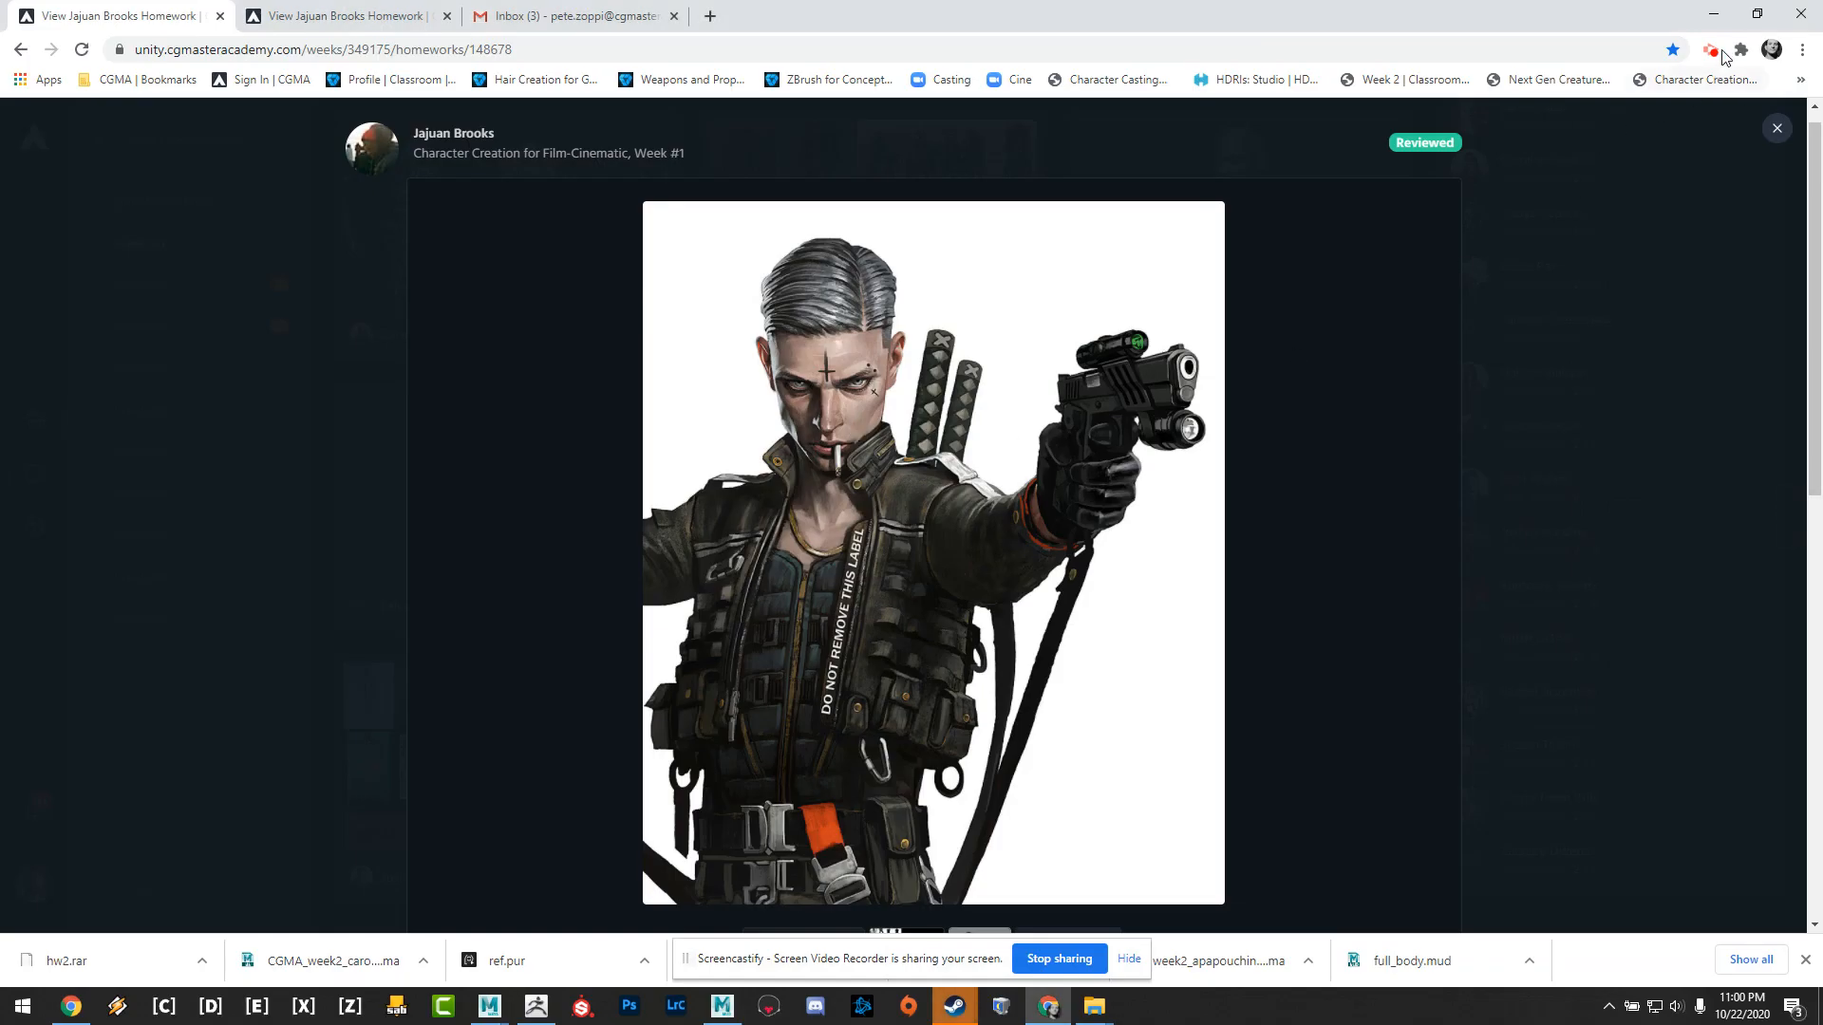
{"action": "key", "text": "alt+Tab"}
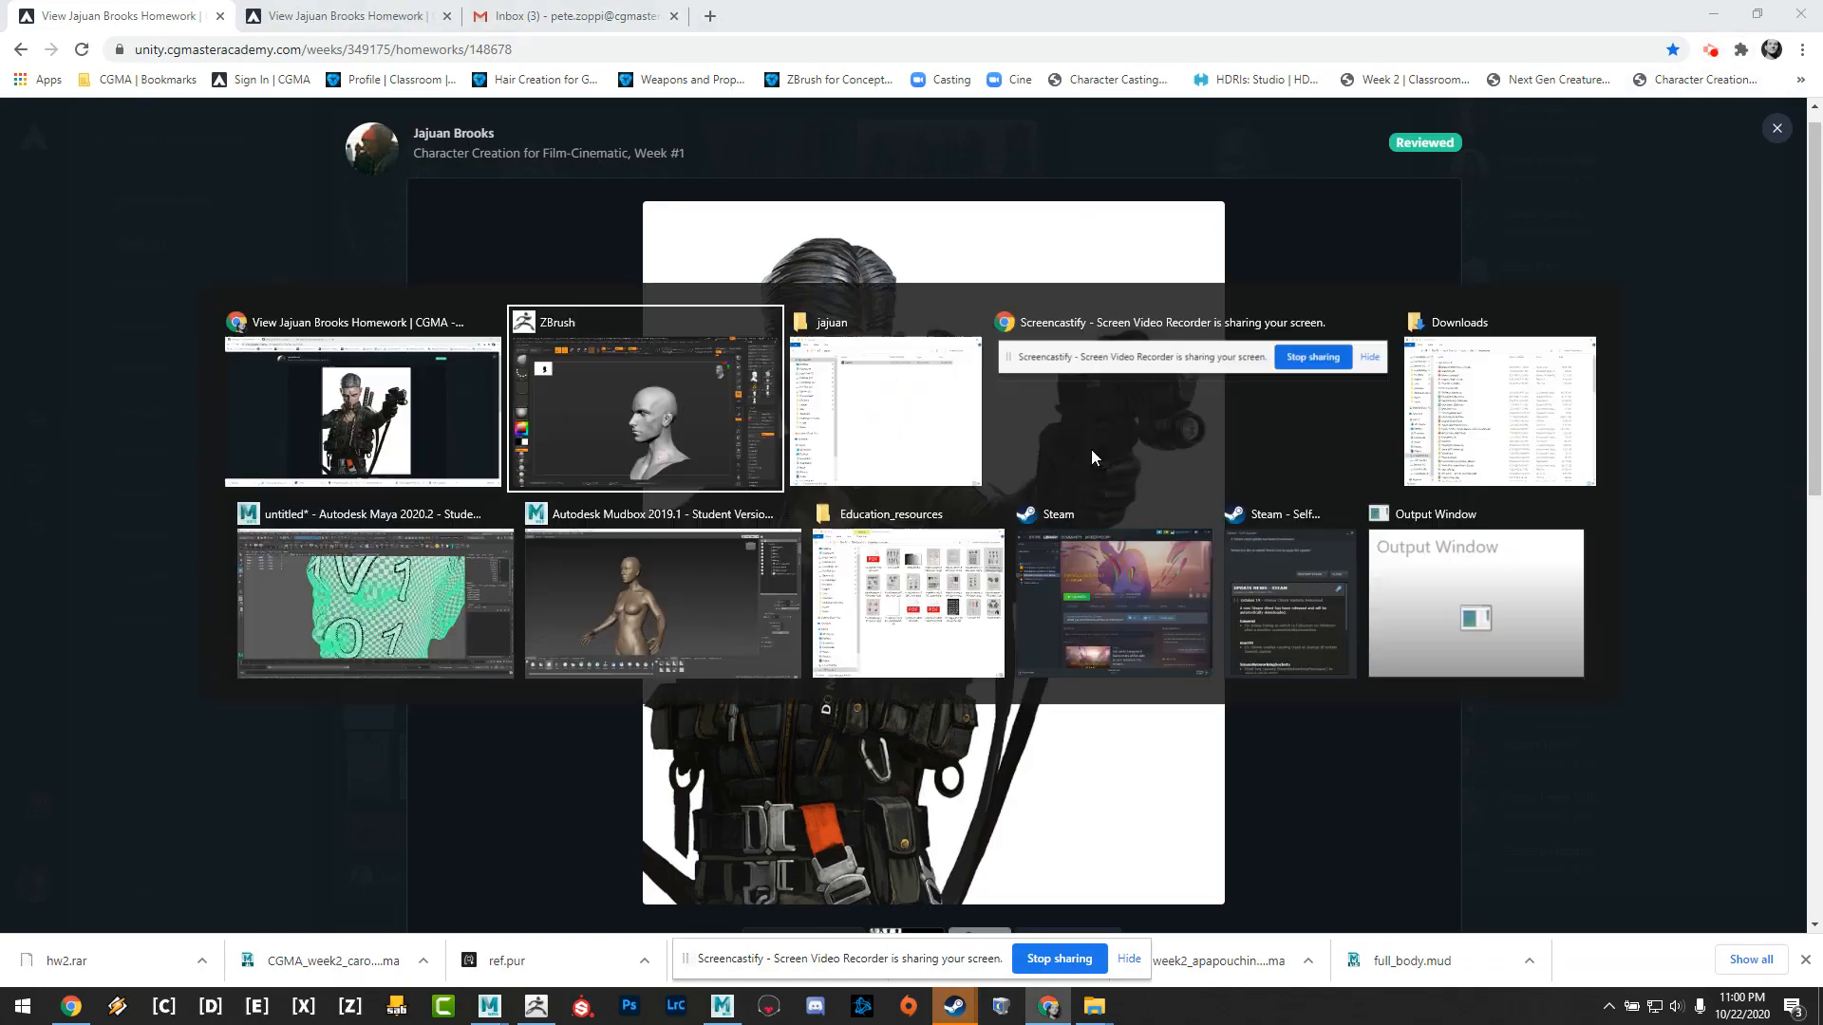
{"action": "key", "text": "Tab"}
{"action": "left_click", "coordinate": [633, 409]}
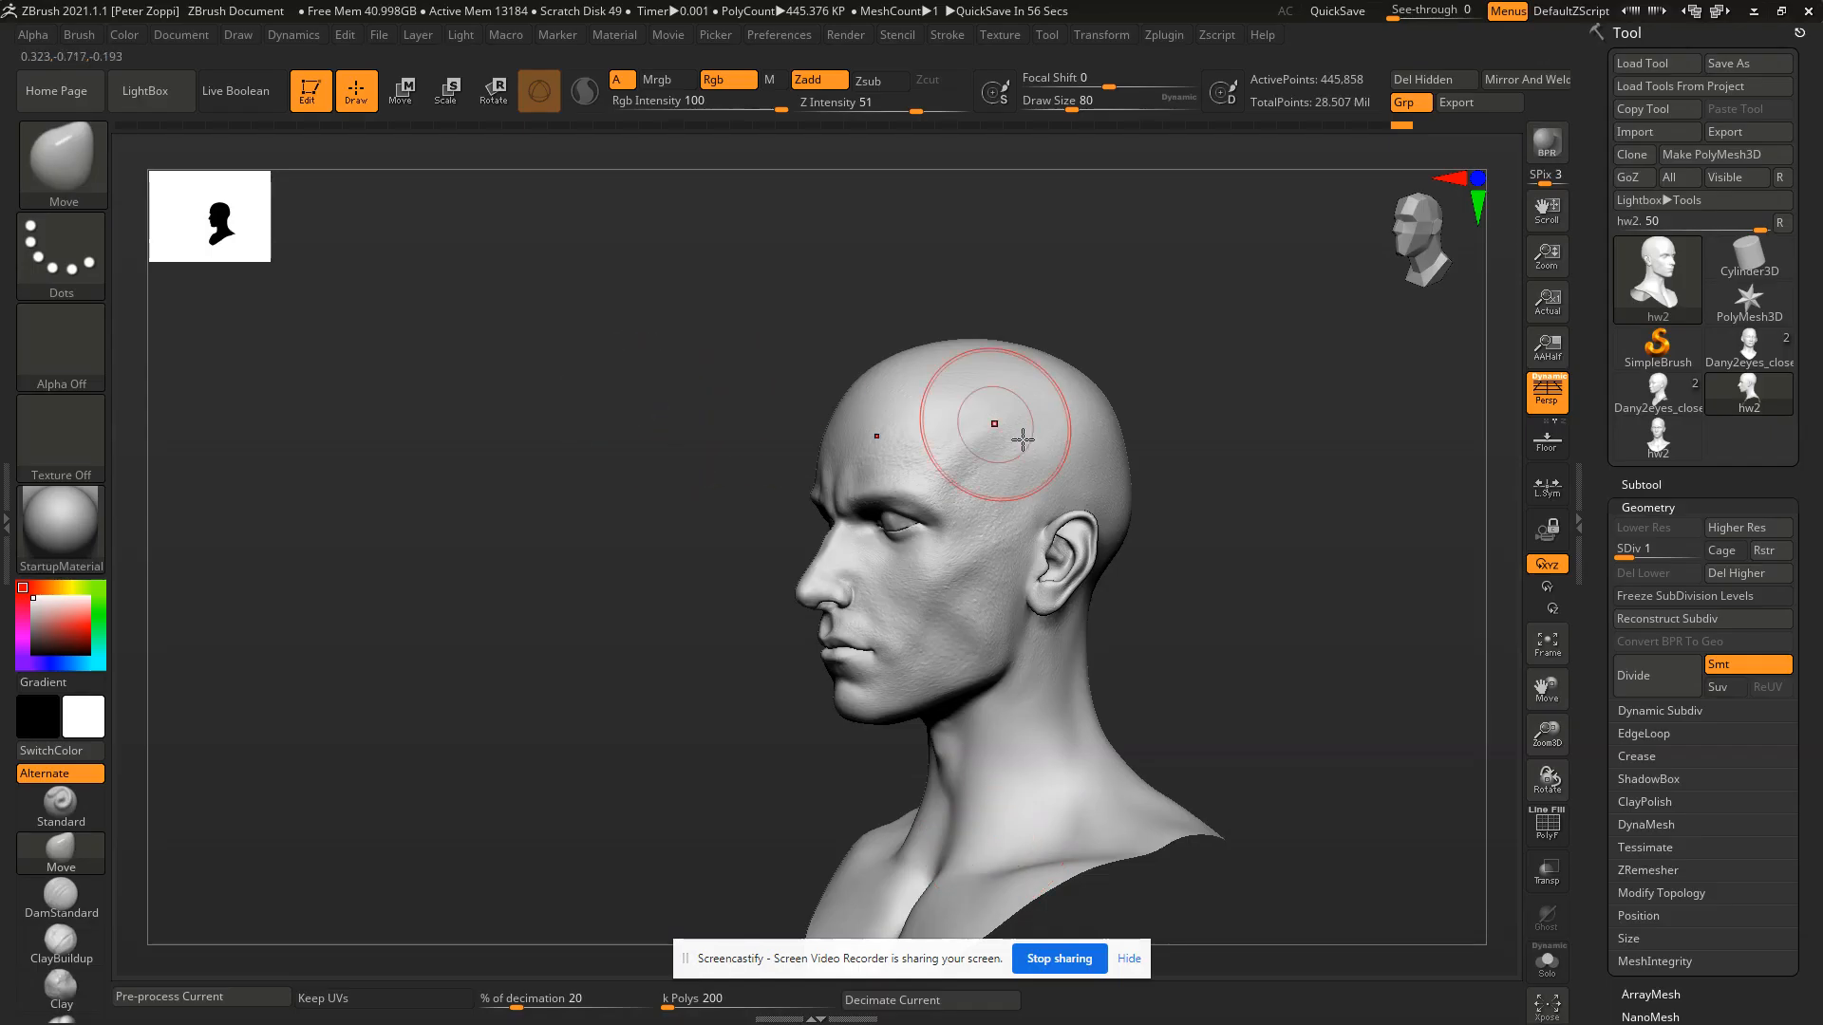
{"action": "left_click_drag", "start_coordinate": [1201, 399], "coordinate": [1204, 444]}
{"action": "key", "text": "alt+Tab"}
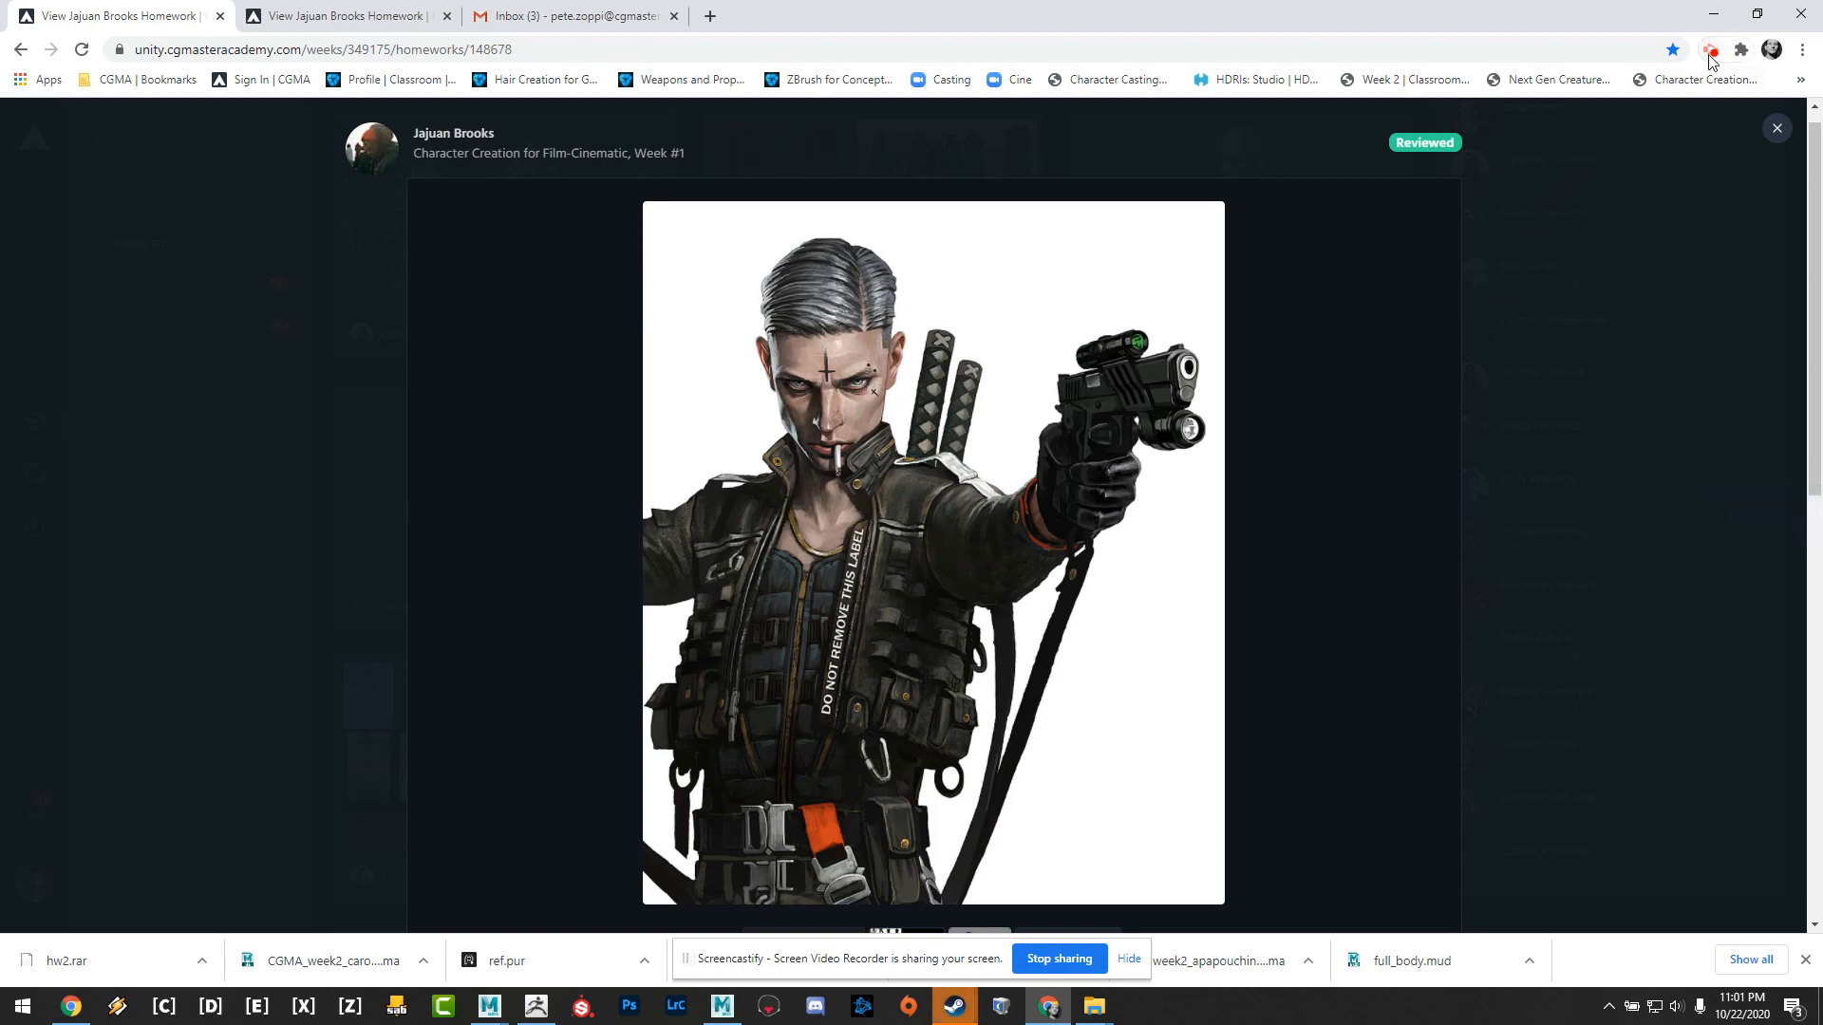